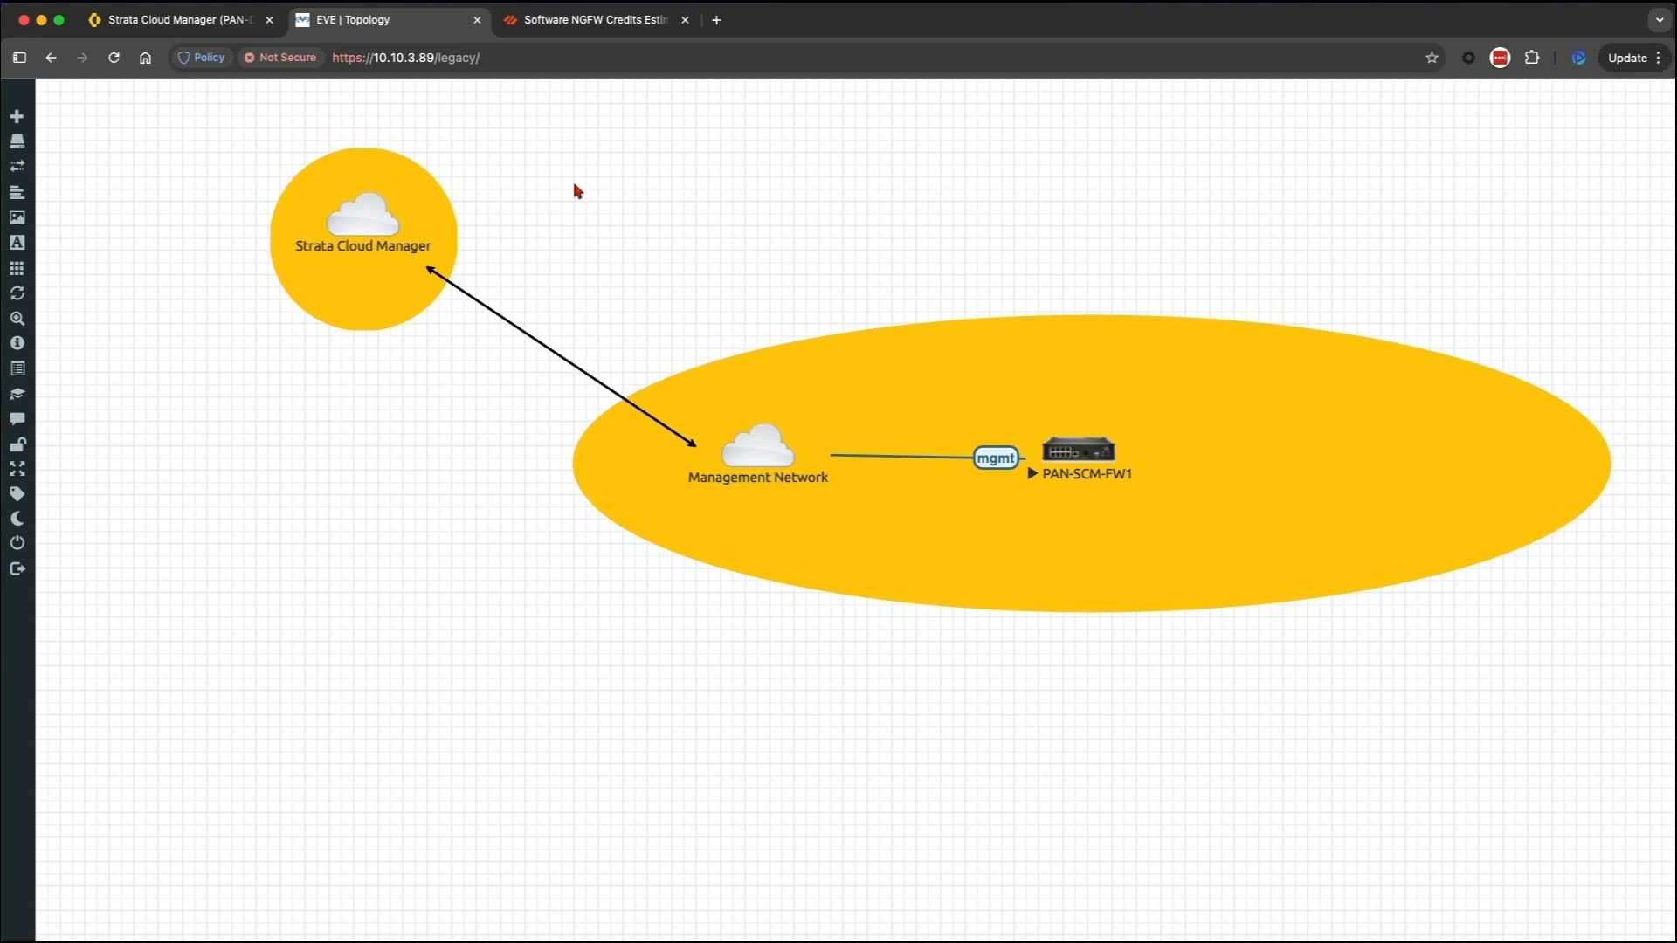
Switch to the Software NGFW Credit Estimator page and set the number of firewalls to 1 for a custom VM-Series.
left_click(575, 26)
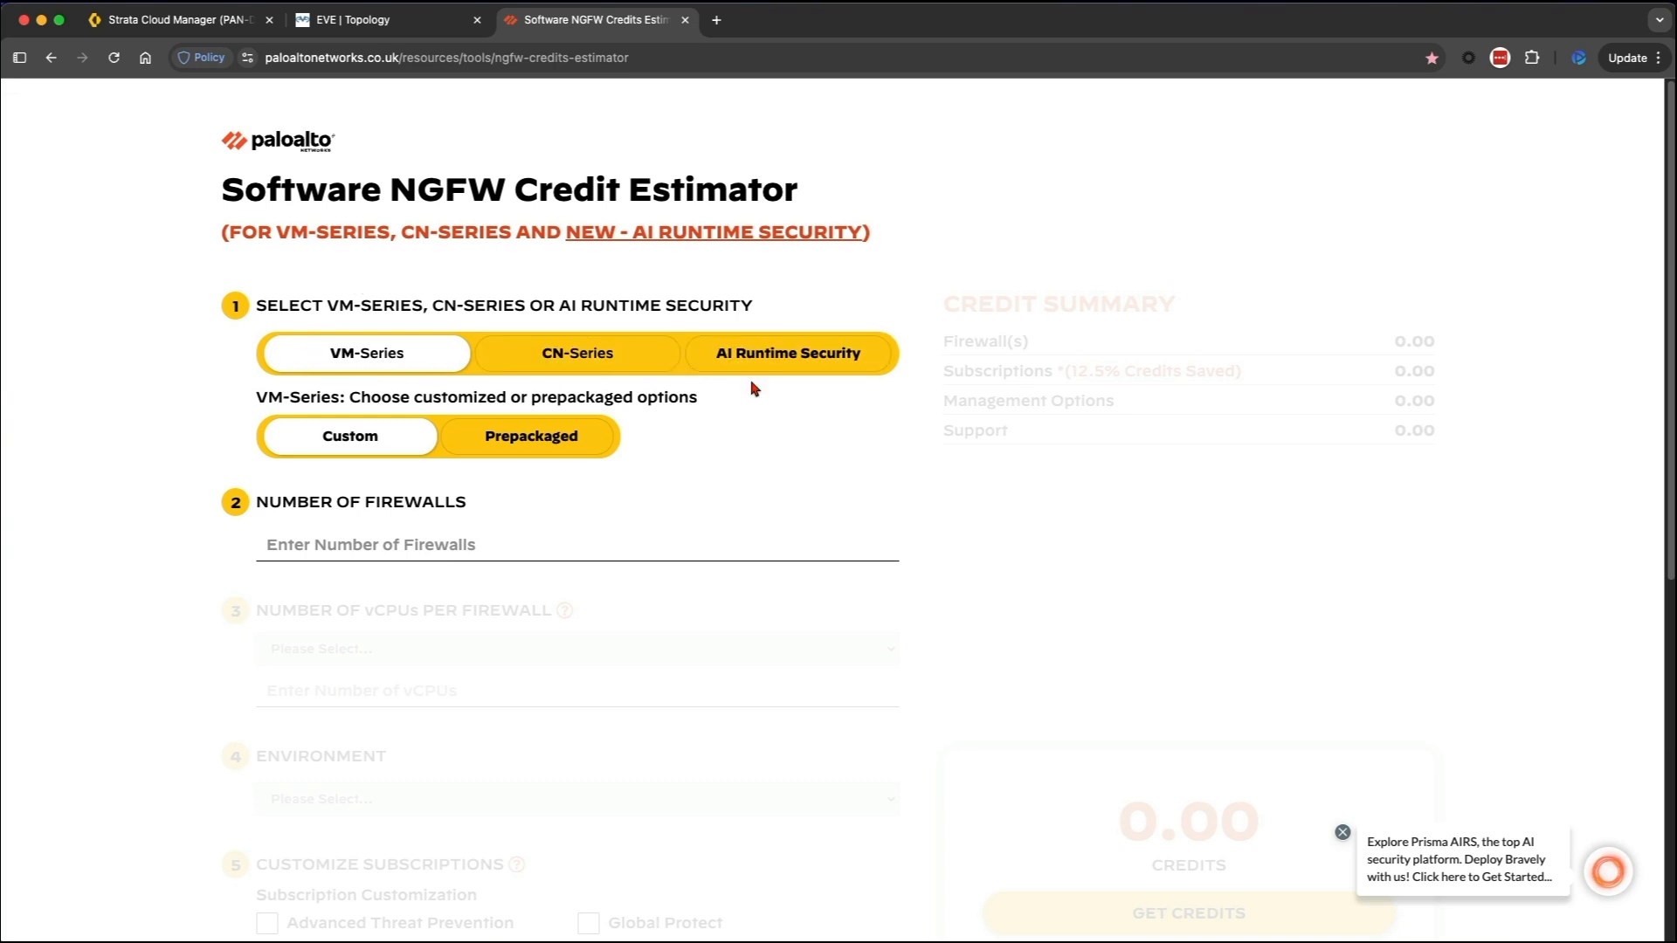
scroll(751, 385, "down", 1)
scroll(395, 469, "down", 3)
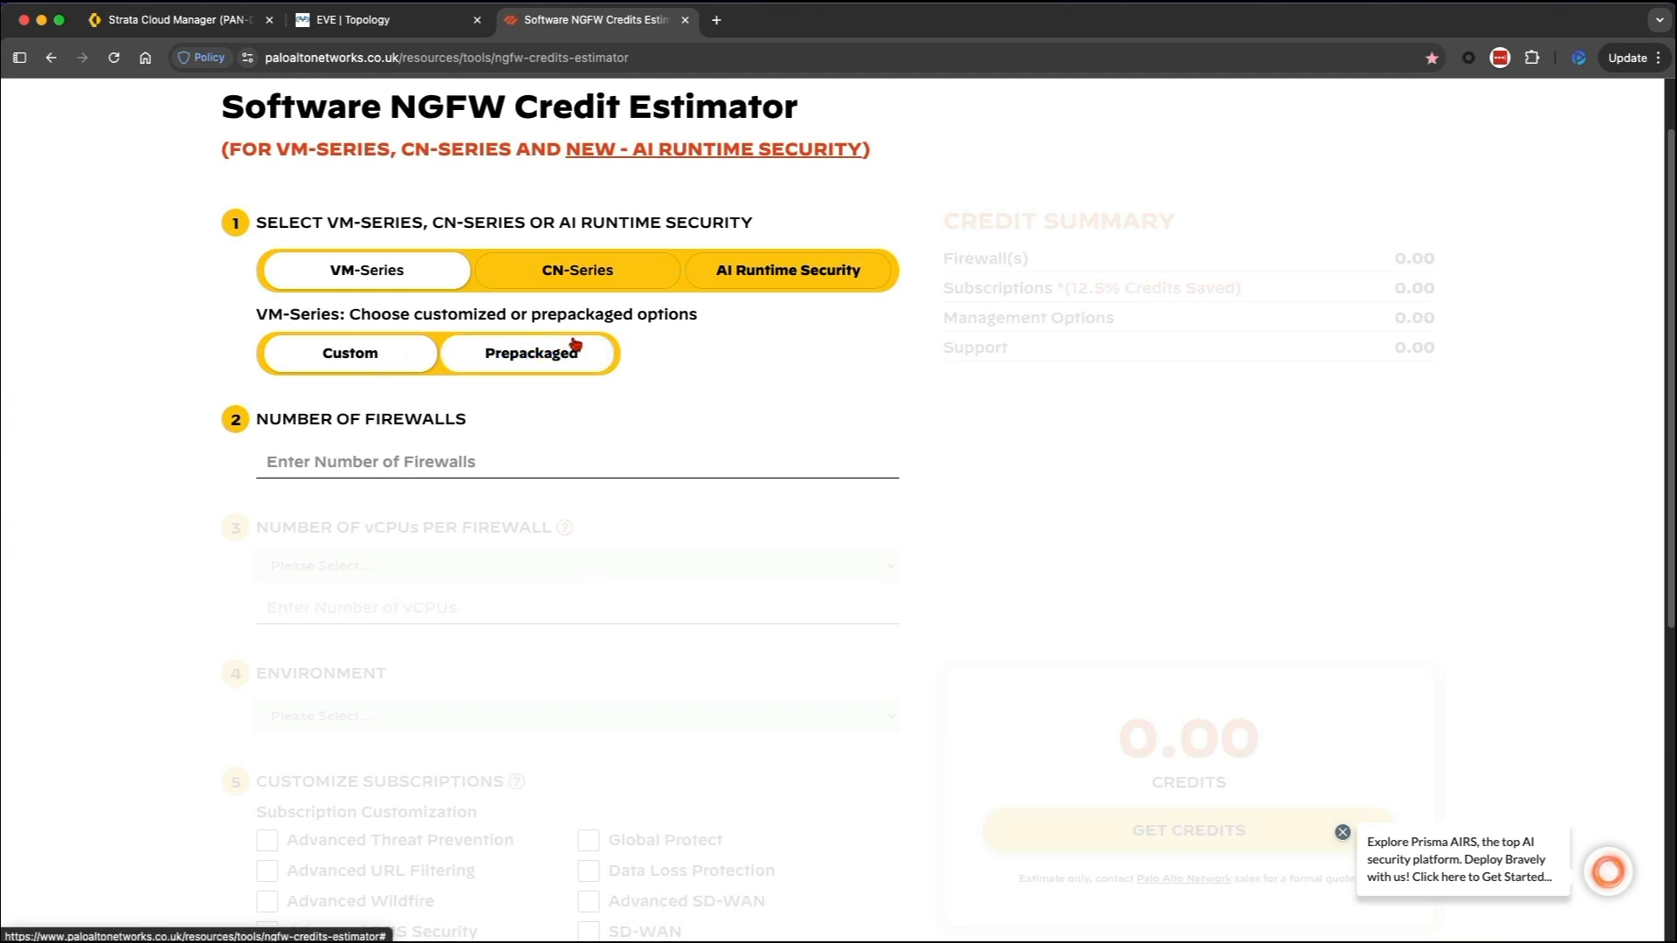
scroll(569, 344, "down", 3)
left_click(320, 391)
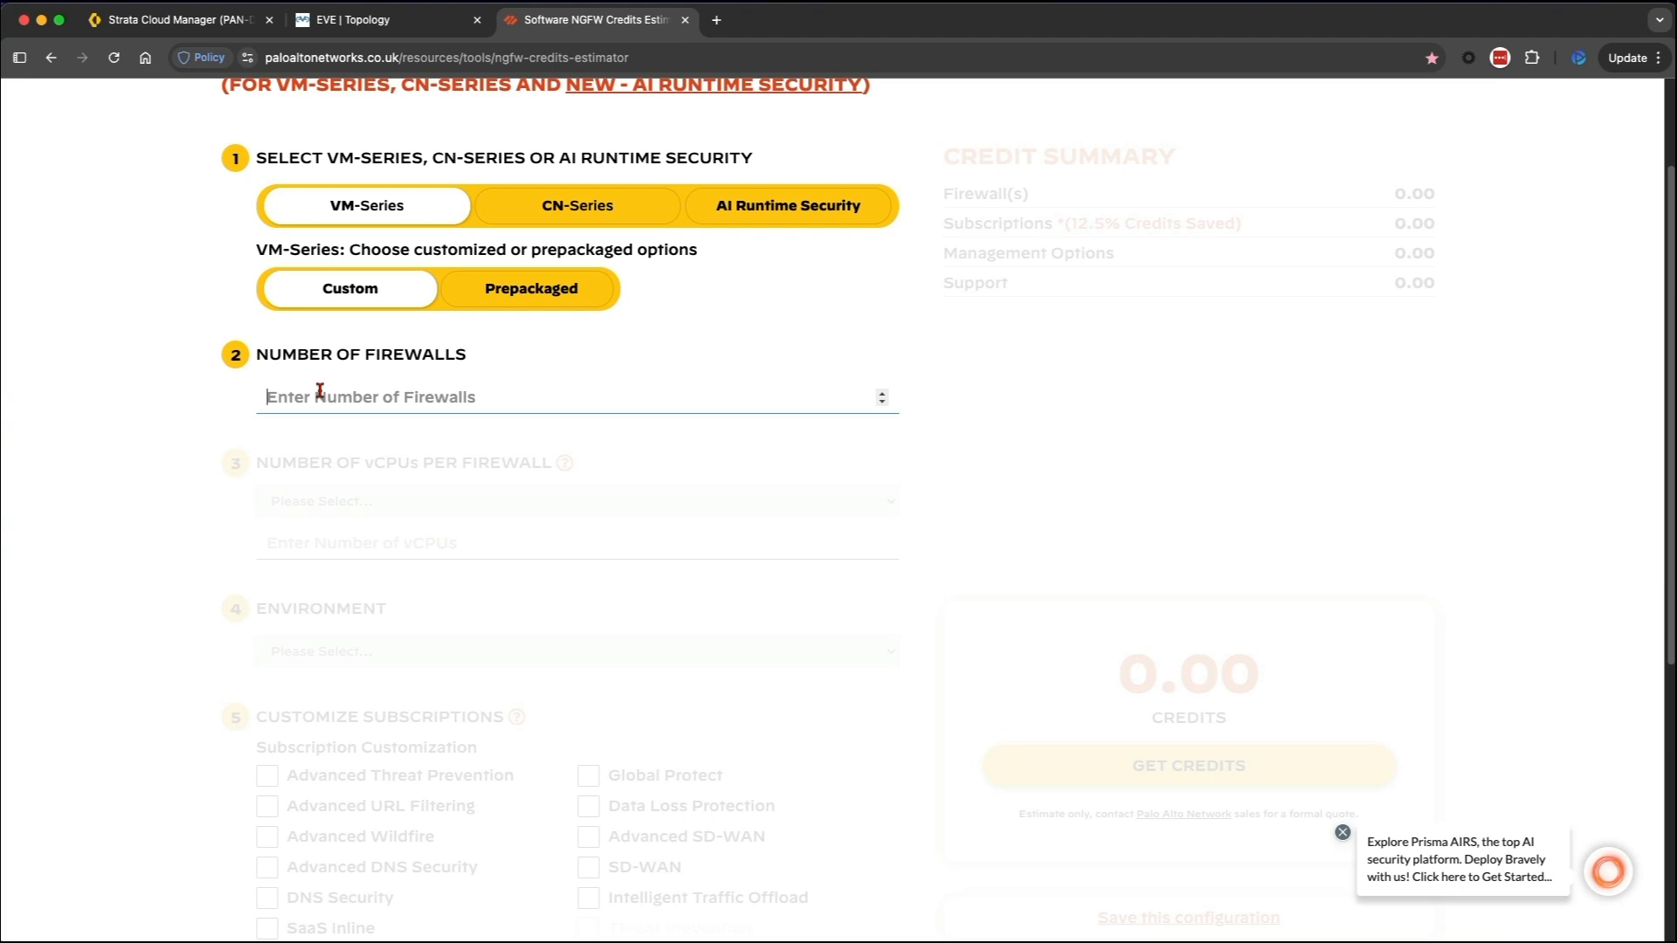
type("1")
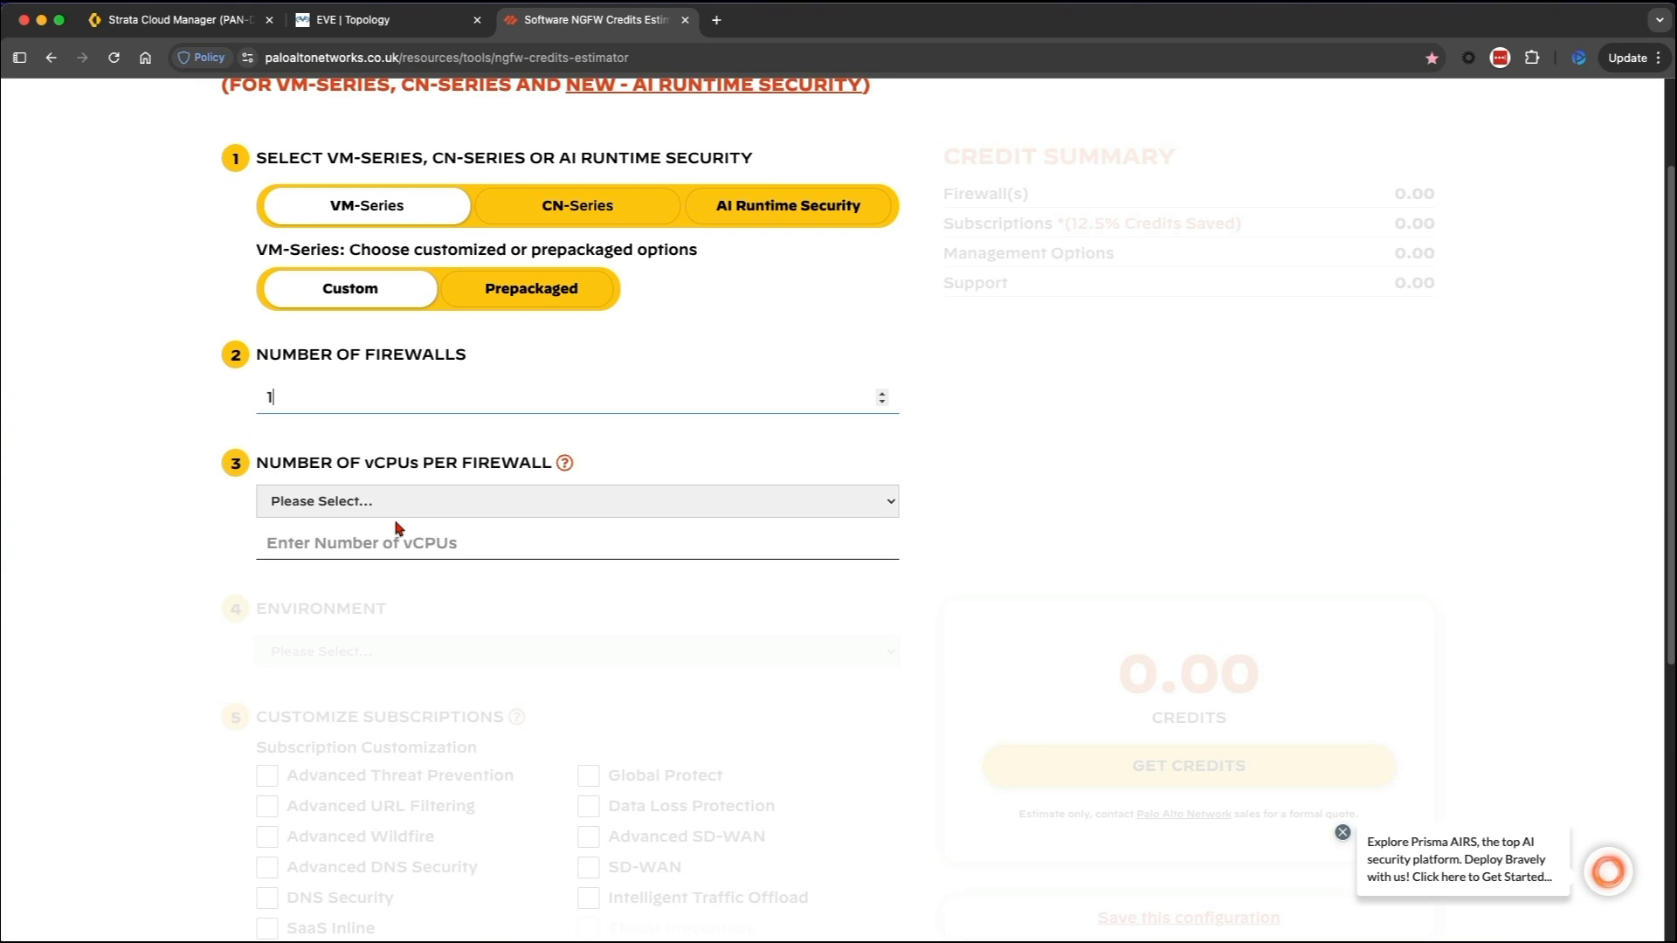
Choose 4 vCPUs (Formerly VM-300) with Standard Subscriptions per firewall and set the environment to KVM.
left_click(395, 508)
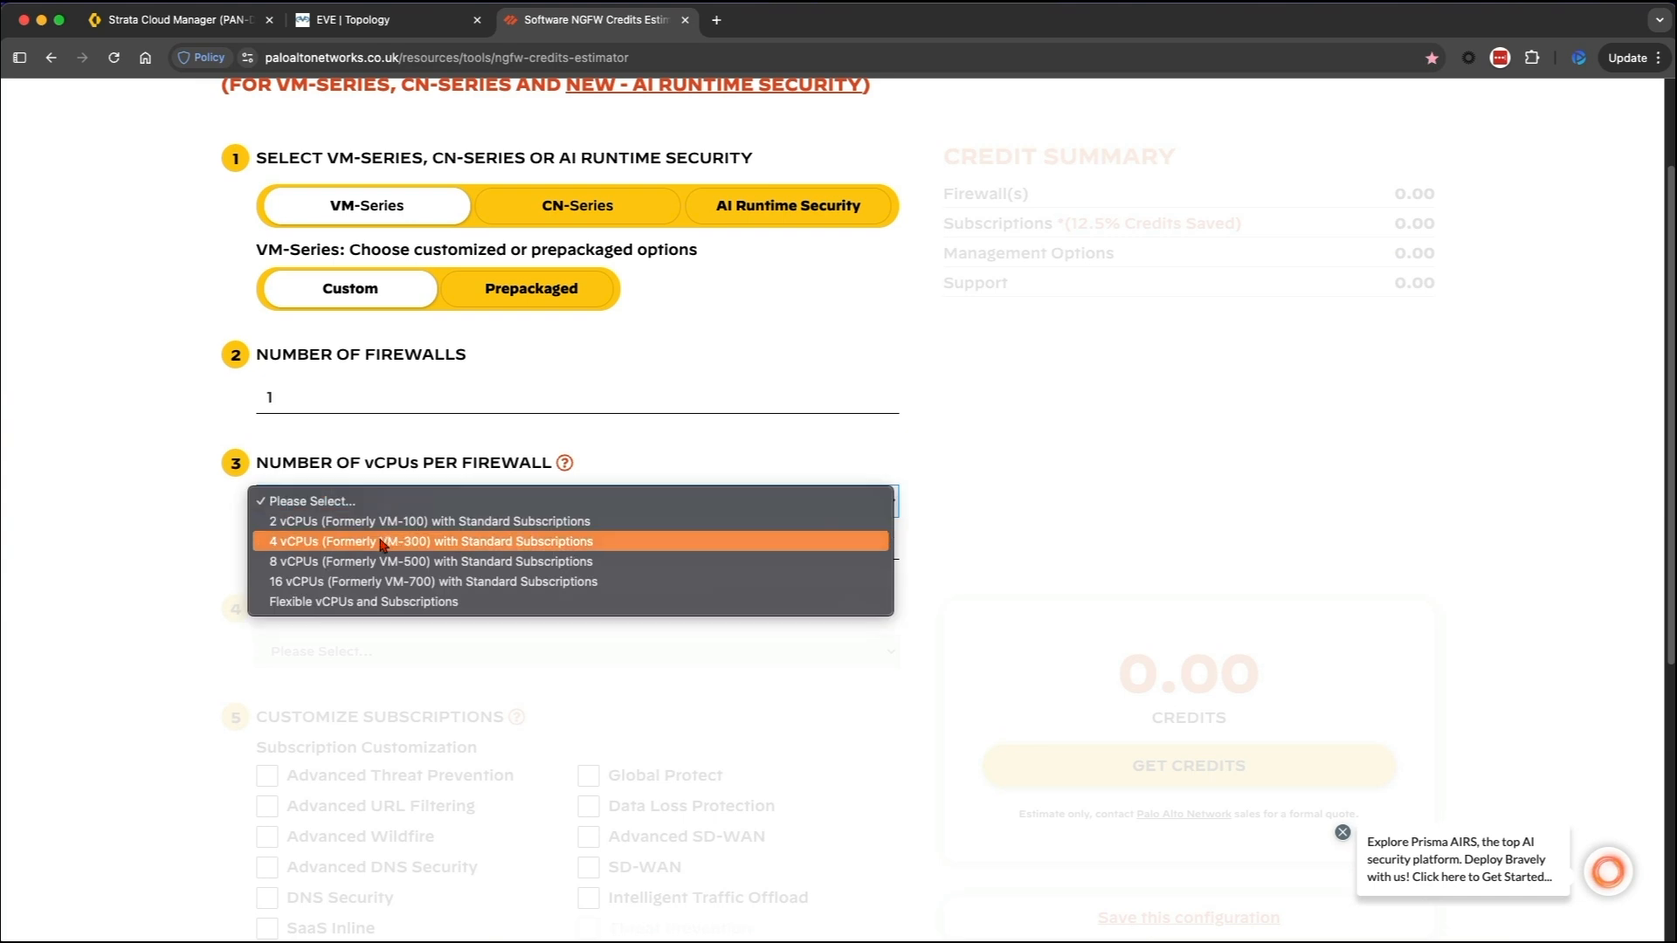
left_click(381, 542)
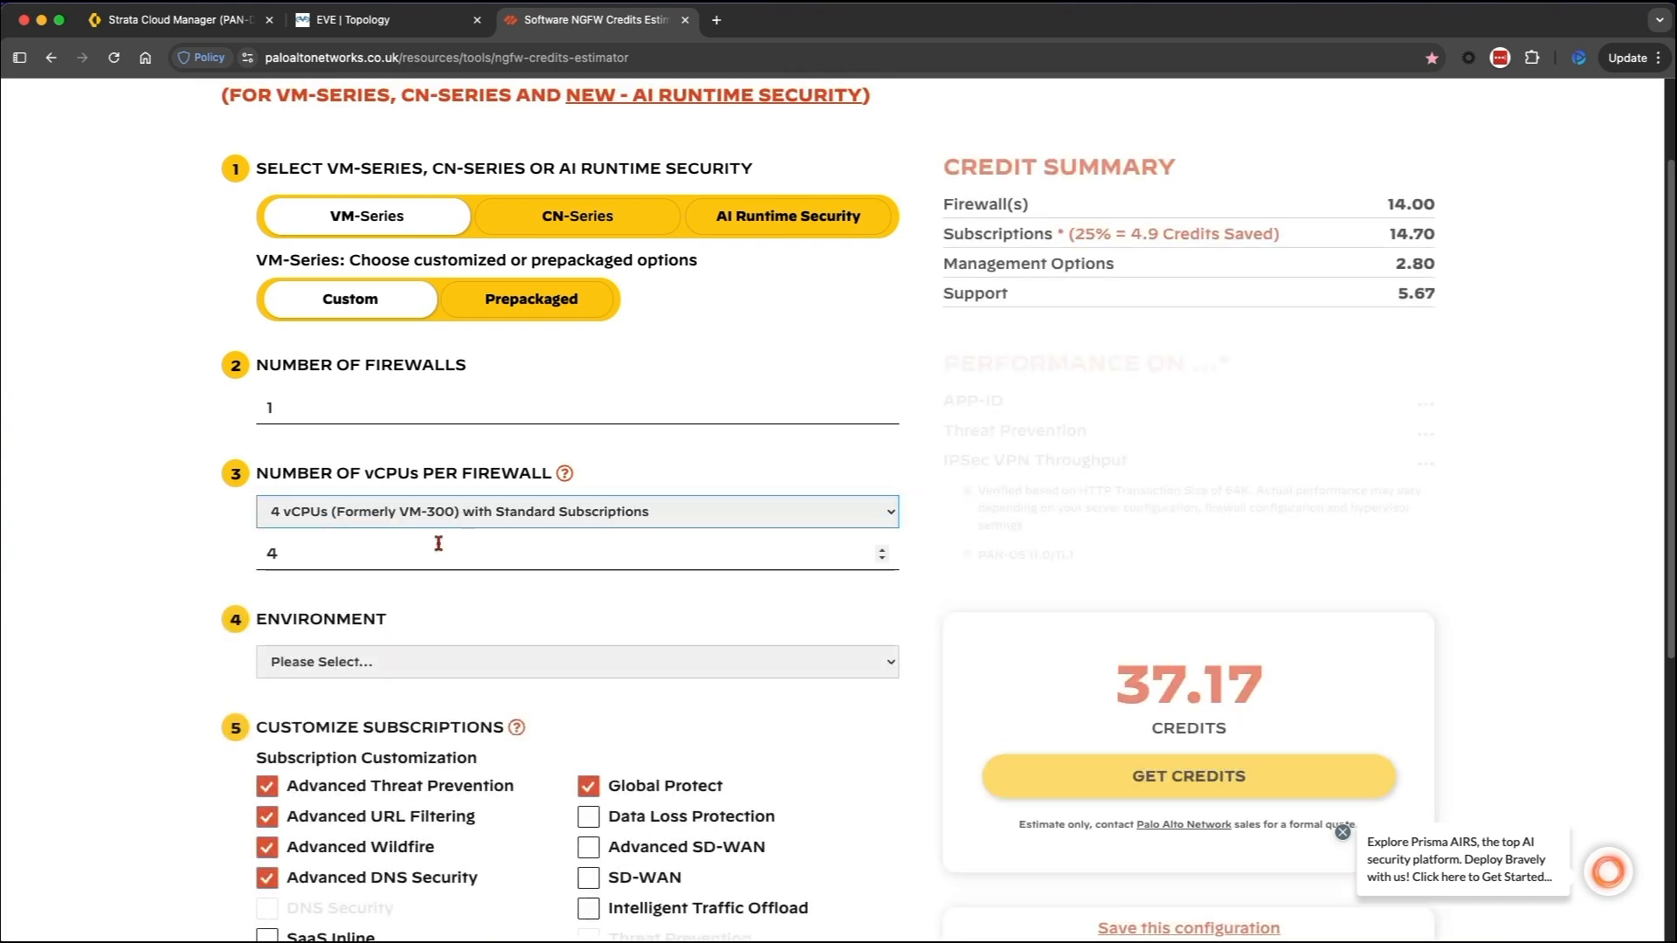
scroll(412, 585, "down", 3)
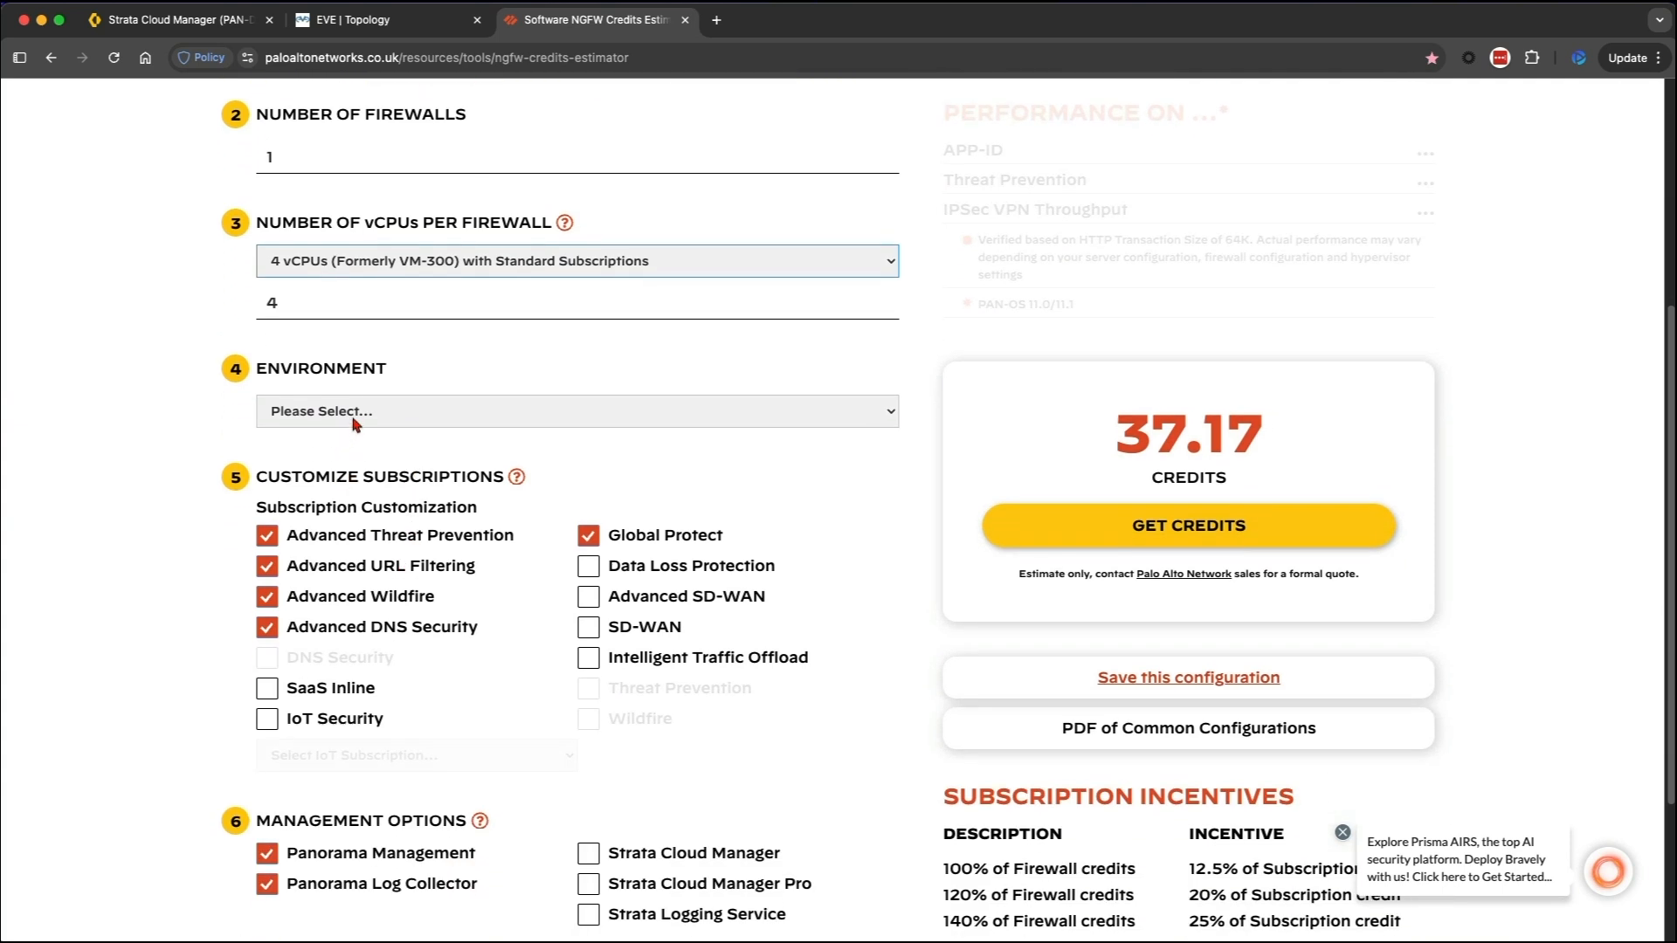
left_click(356, 417)
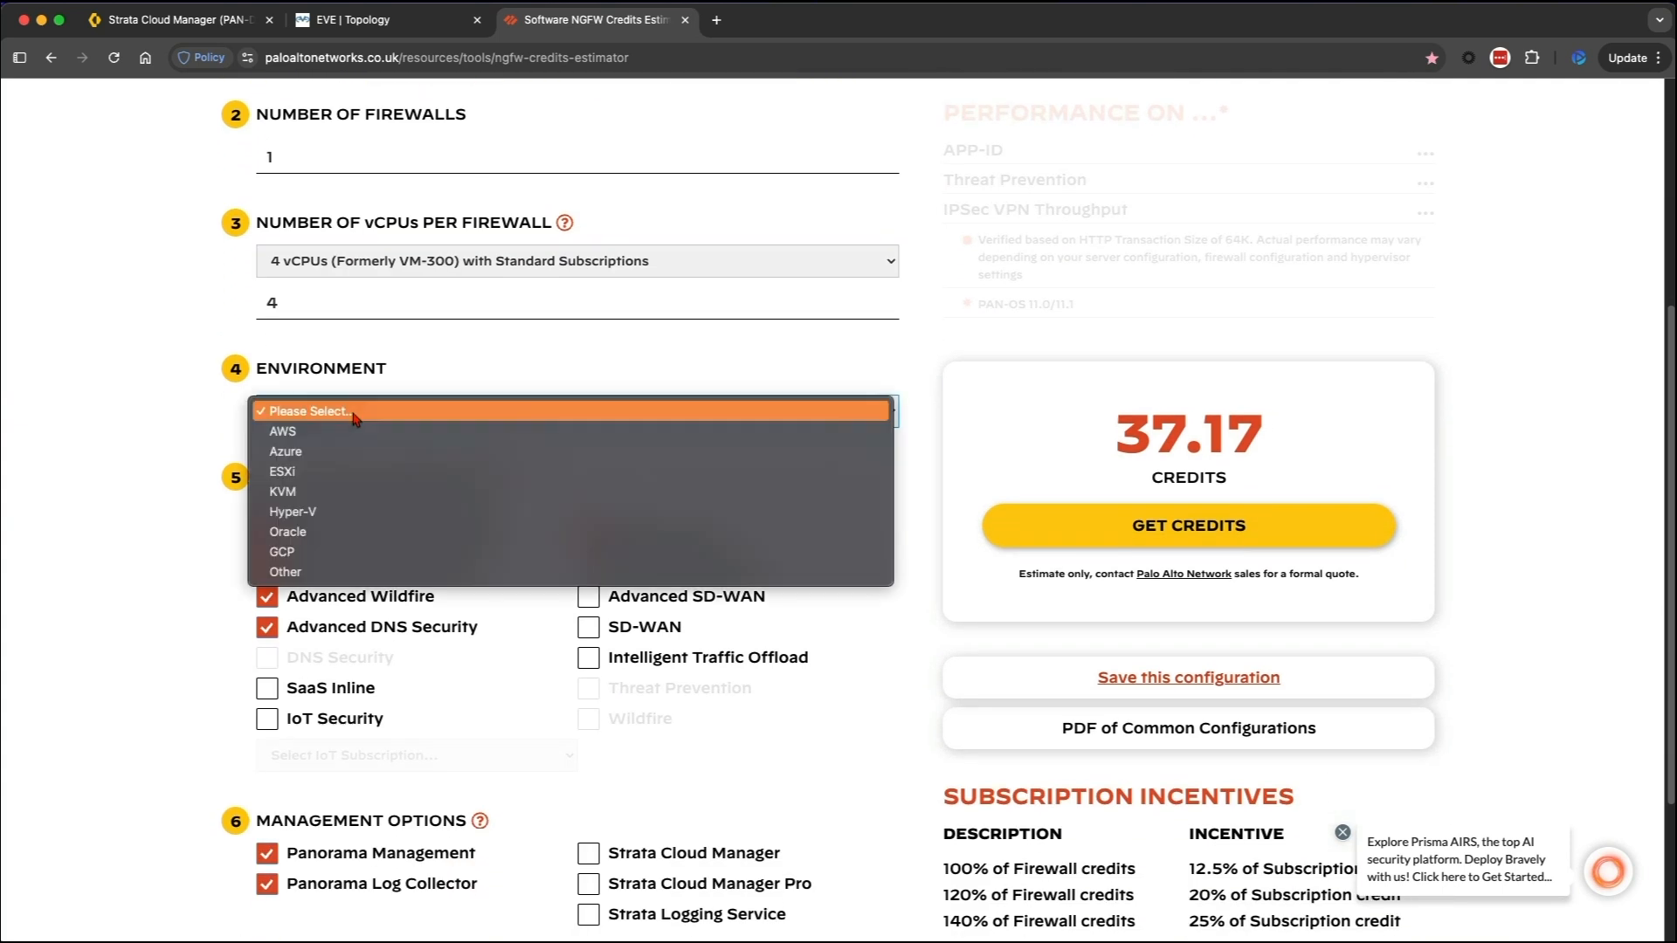
left_click(348, 491)
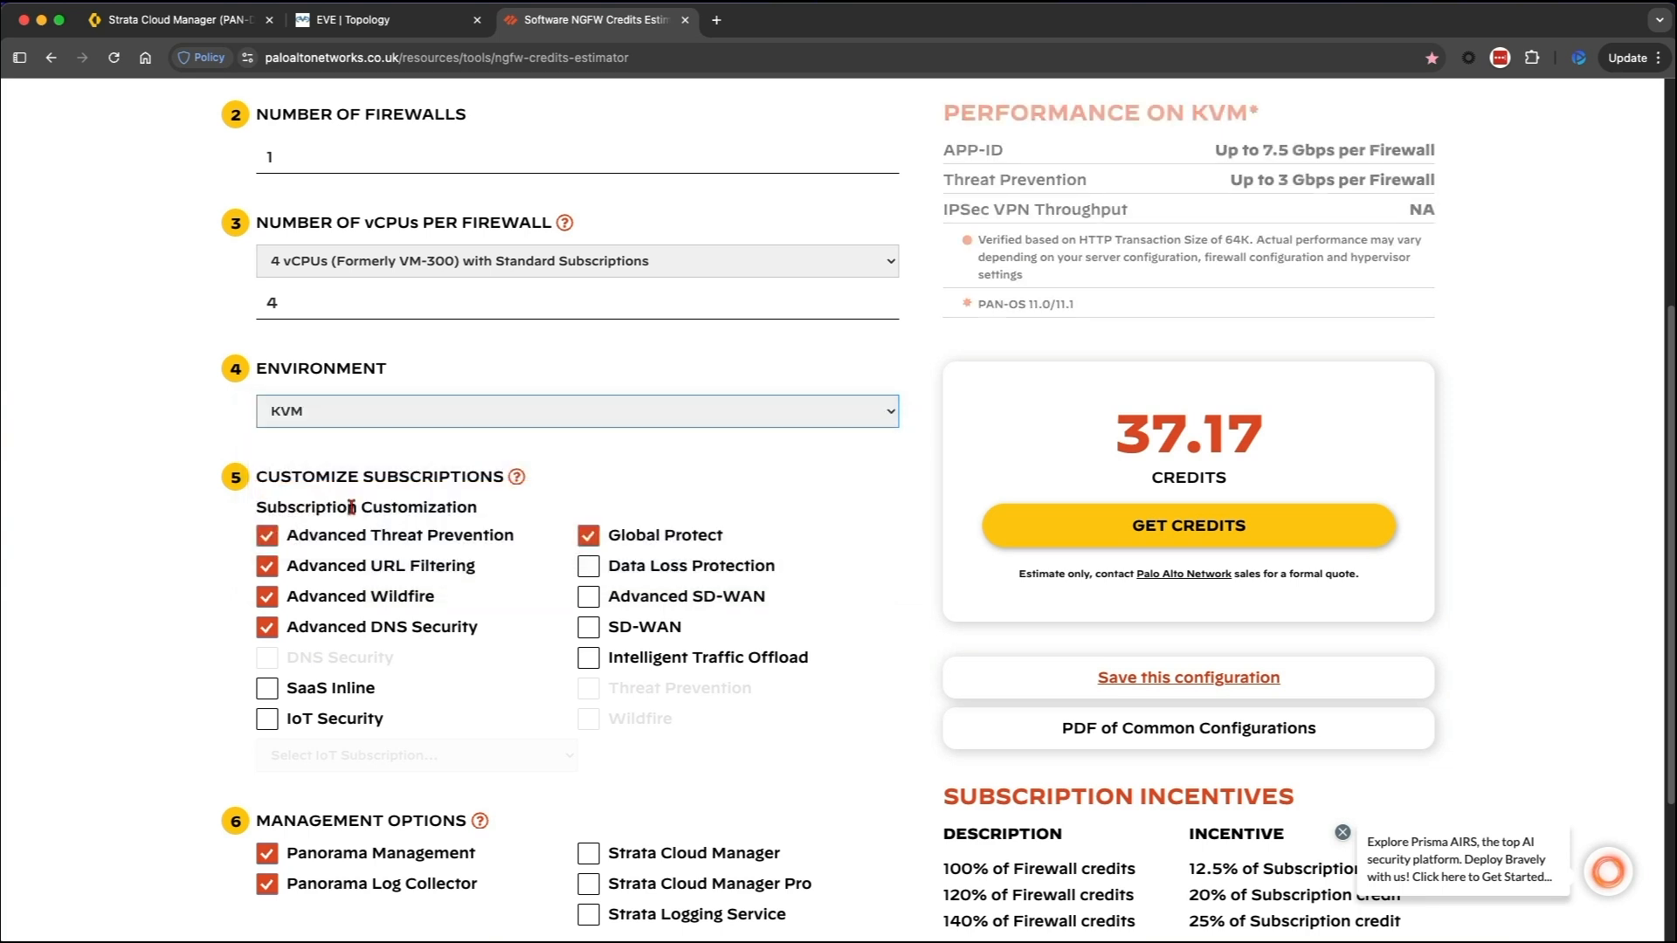
Replace Panorama Management and Panorama Log Collector with Strata Cloud Manager Pro in the estimate's management options.
scroll(351, 507, "down", 5)
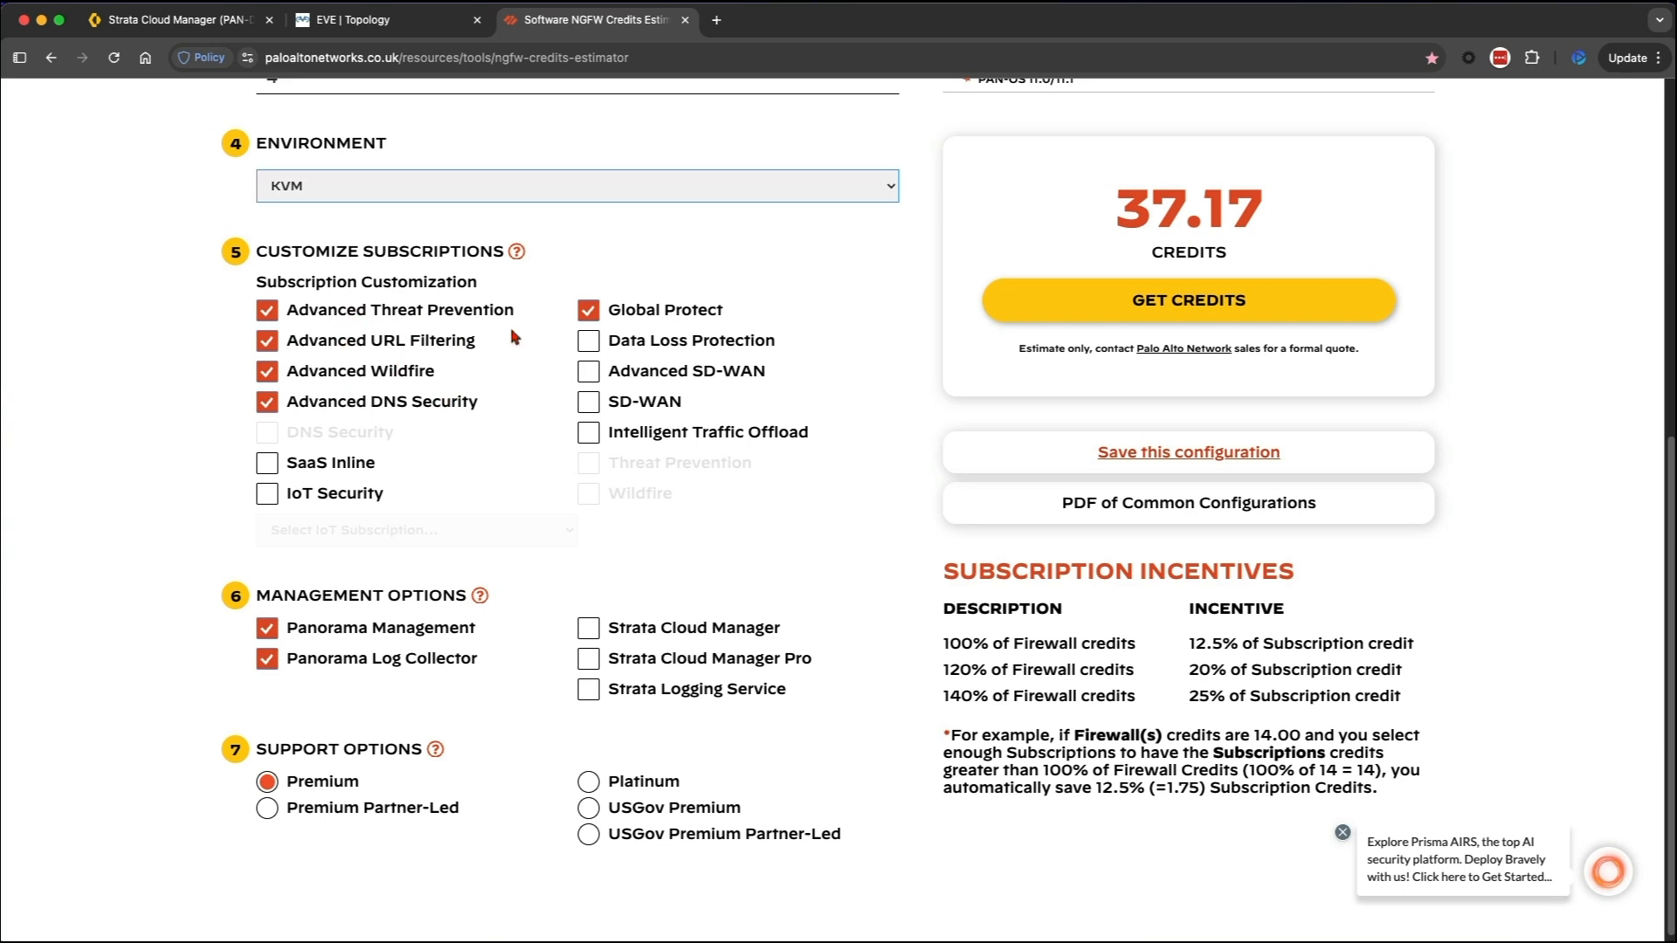
scroll(425, 459, "down", 1)
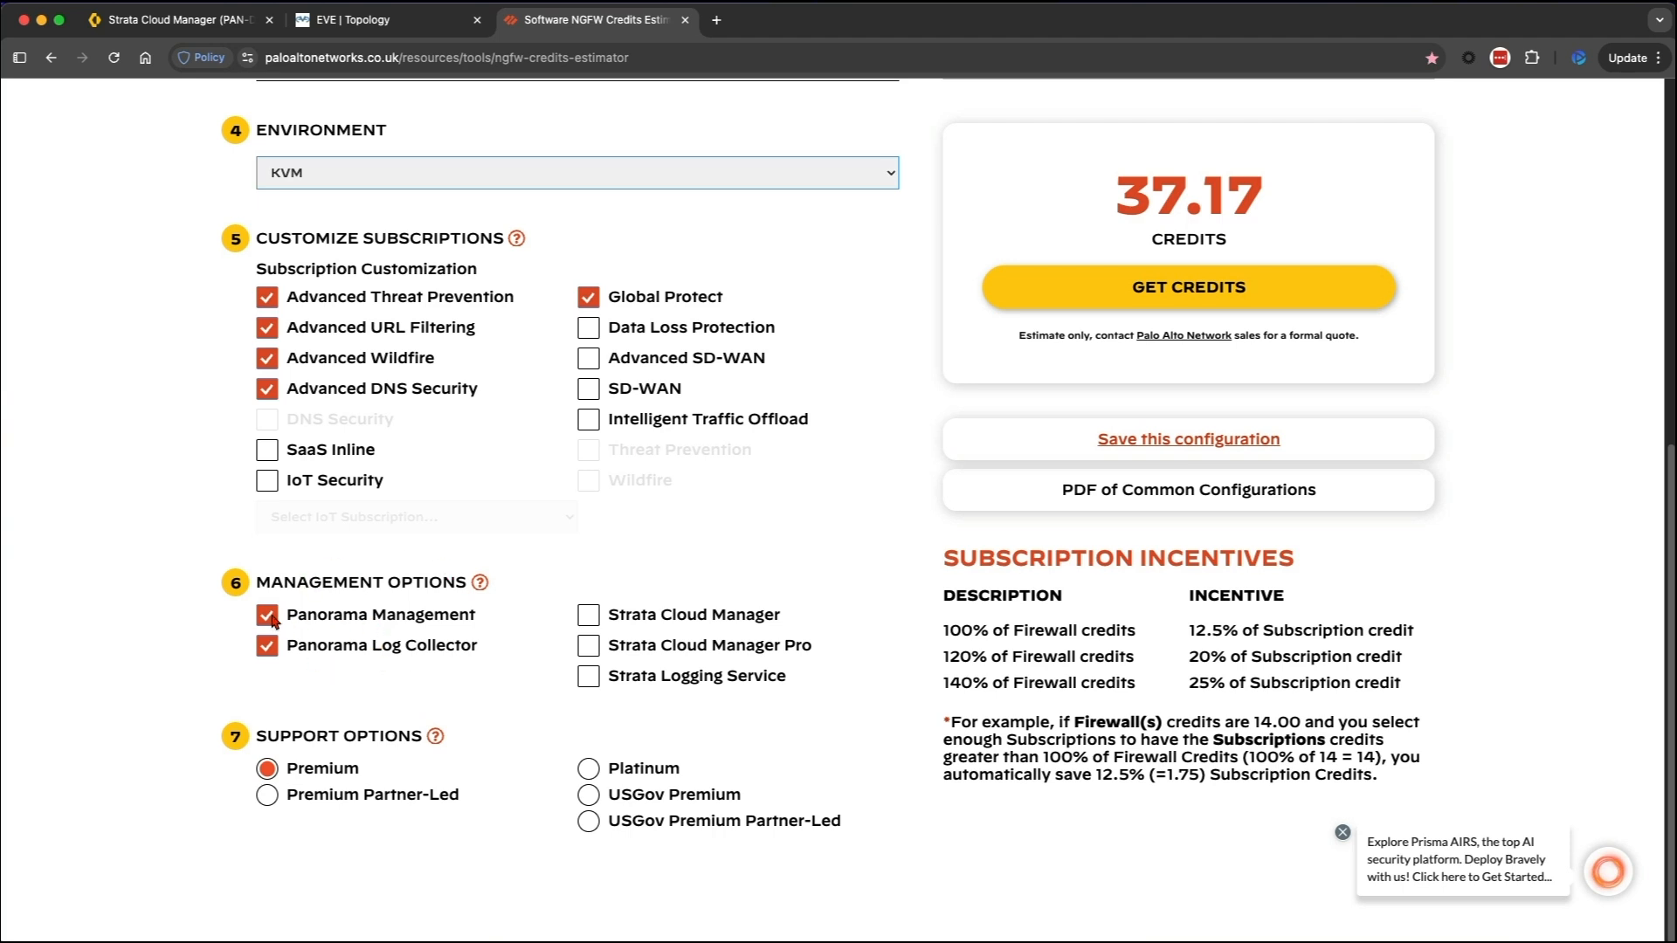
left_click(269, 617)
left_click(269, 647)
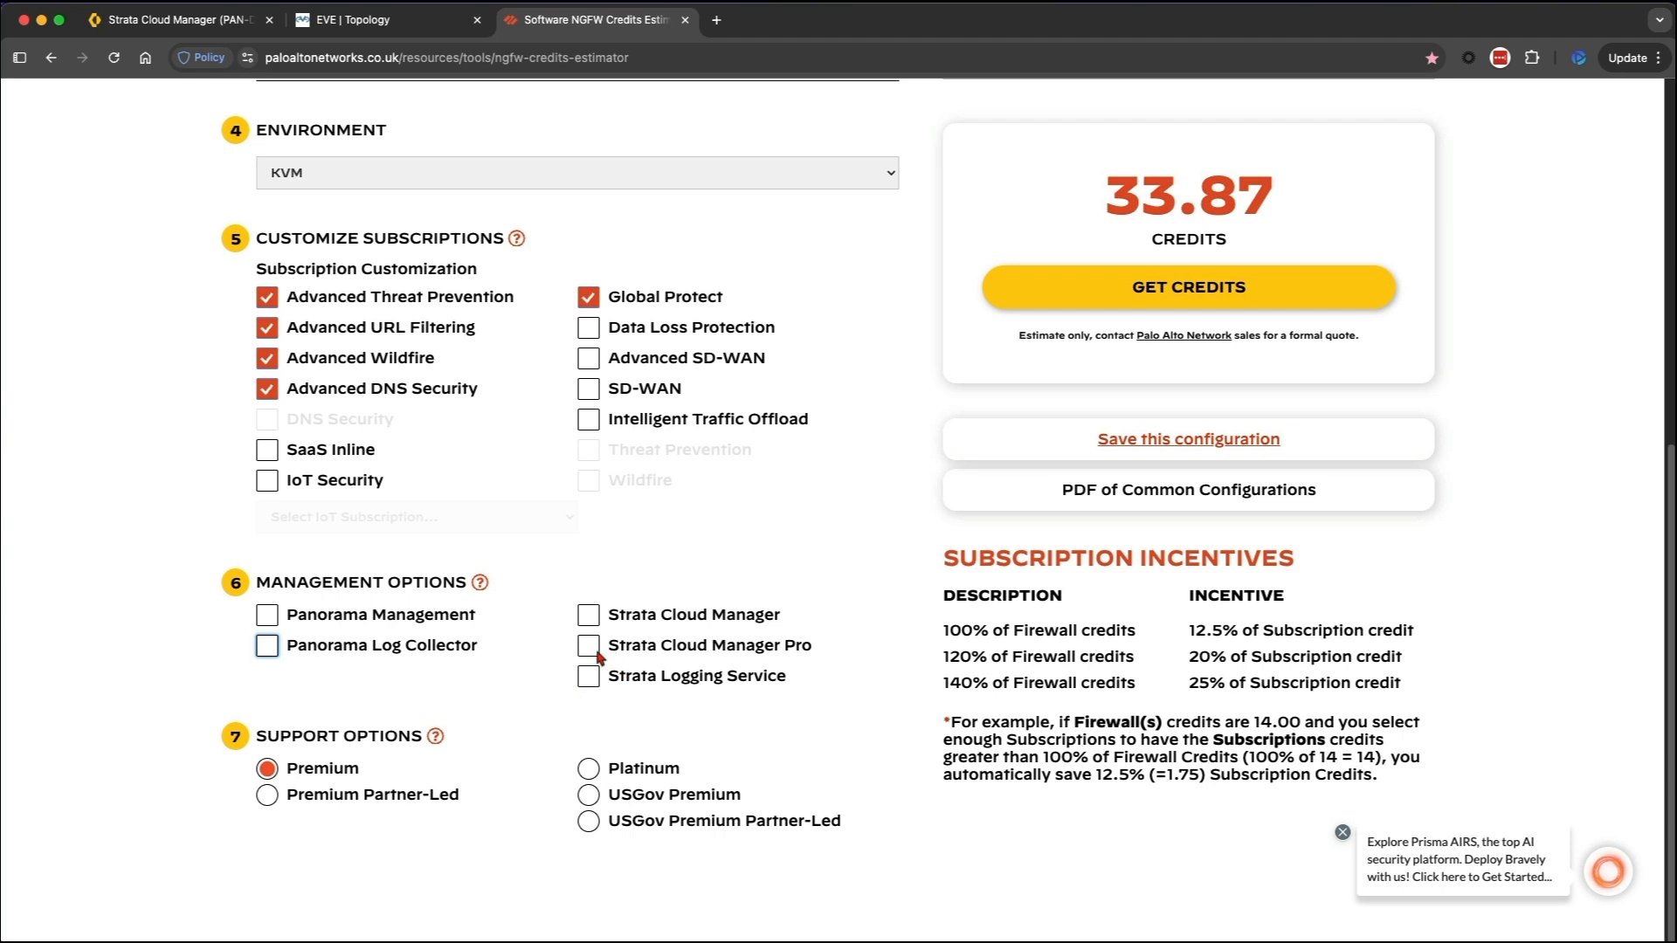
left_click(590, 648)
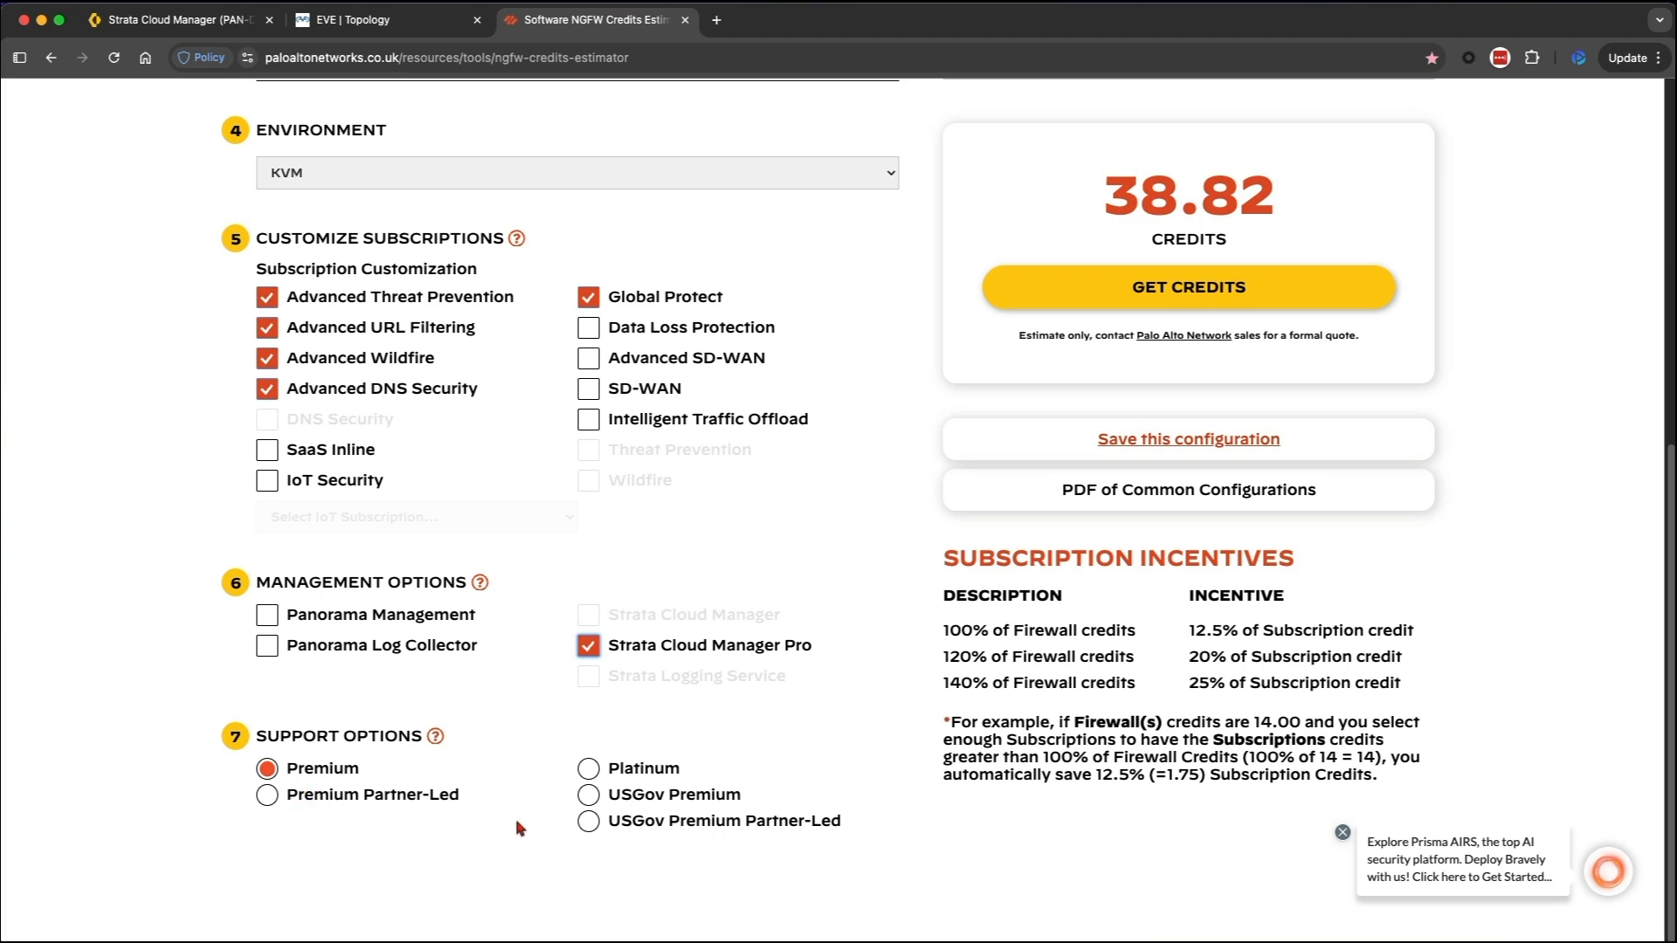
Review the estimate's credit summary, KVM performance figures and total required credits.
scroll(926, 506, "up", 10)
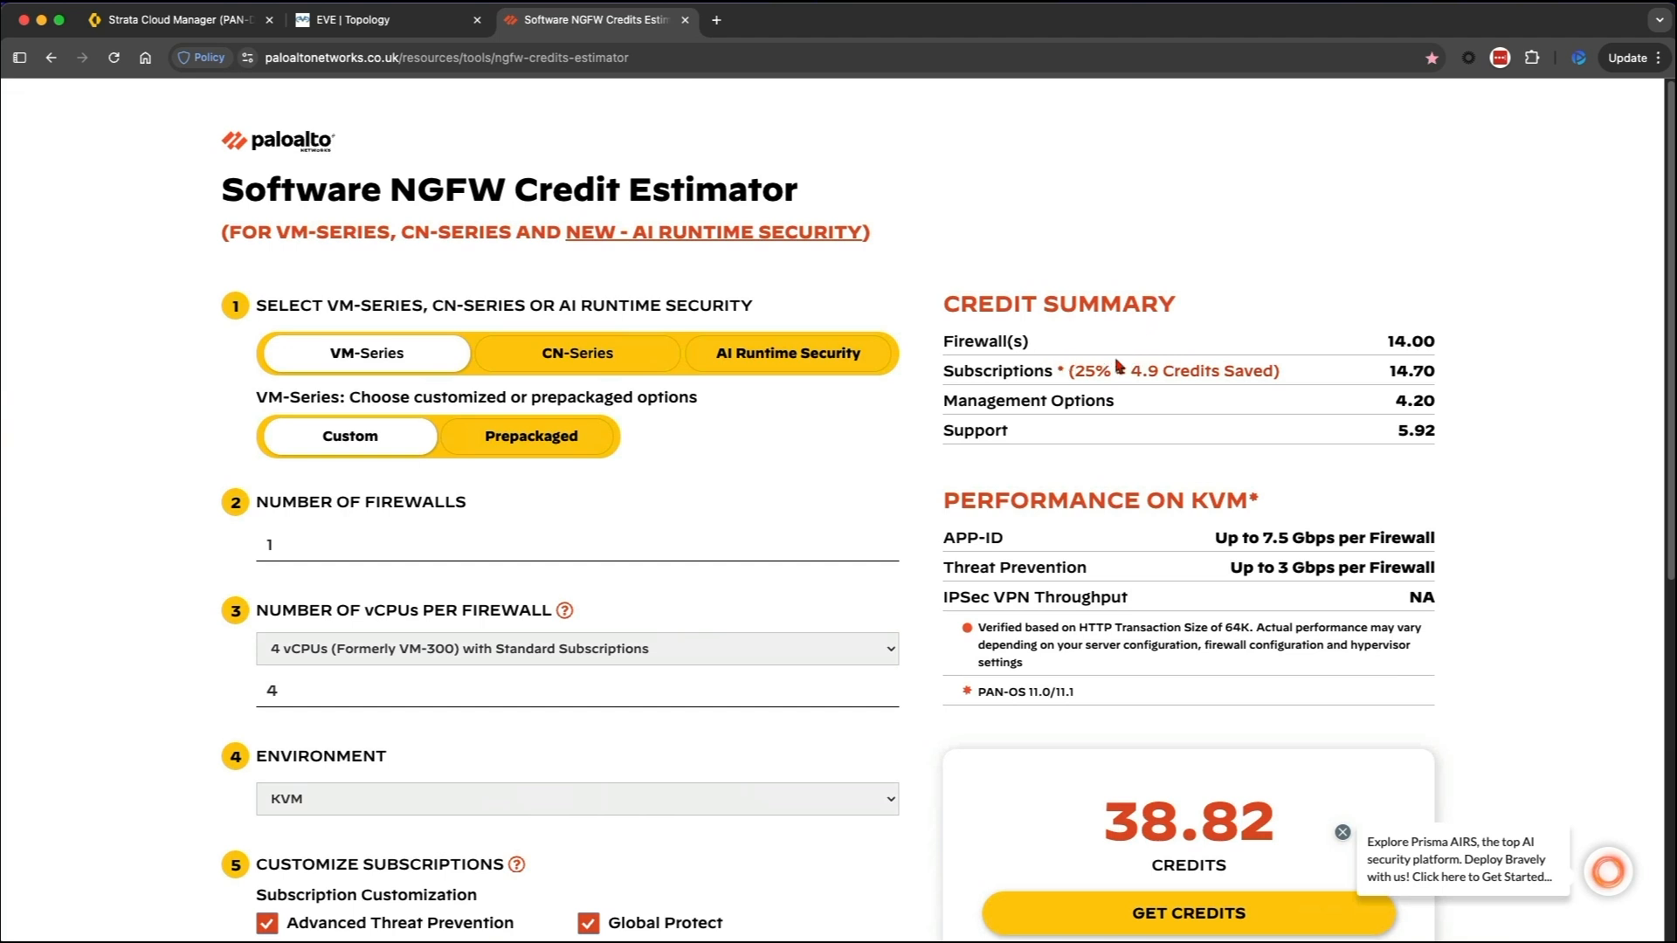
scroll(1170, 443, "down", 1)
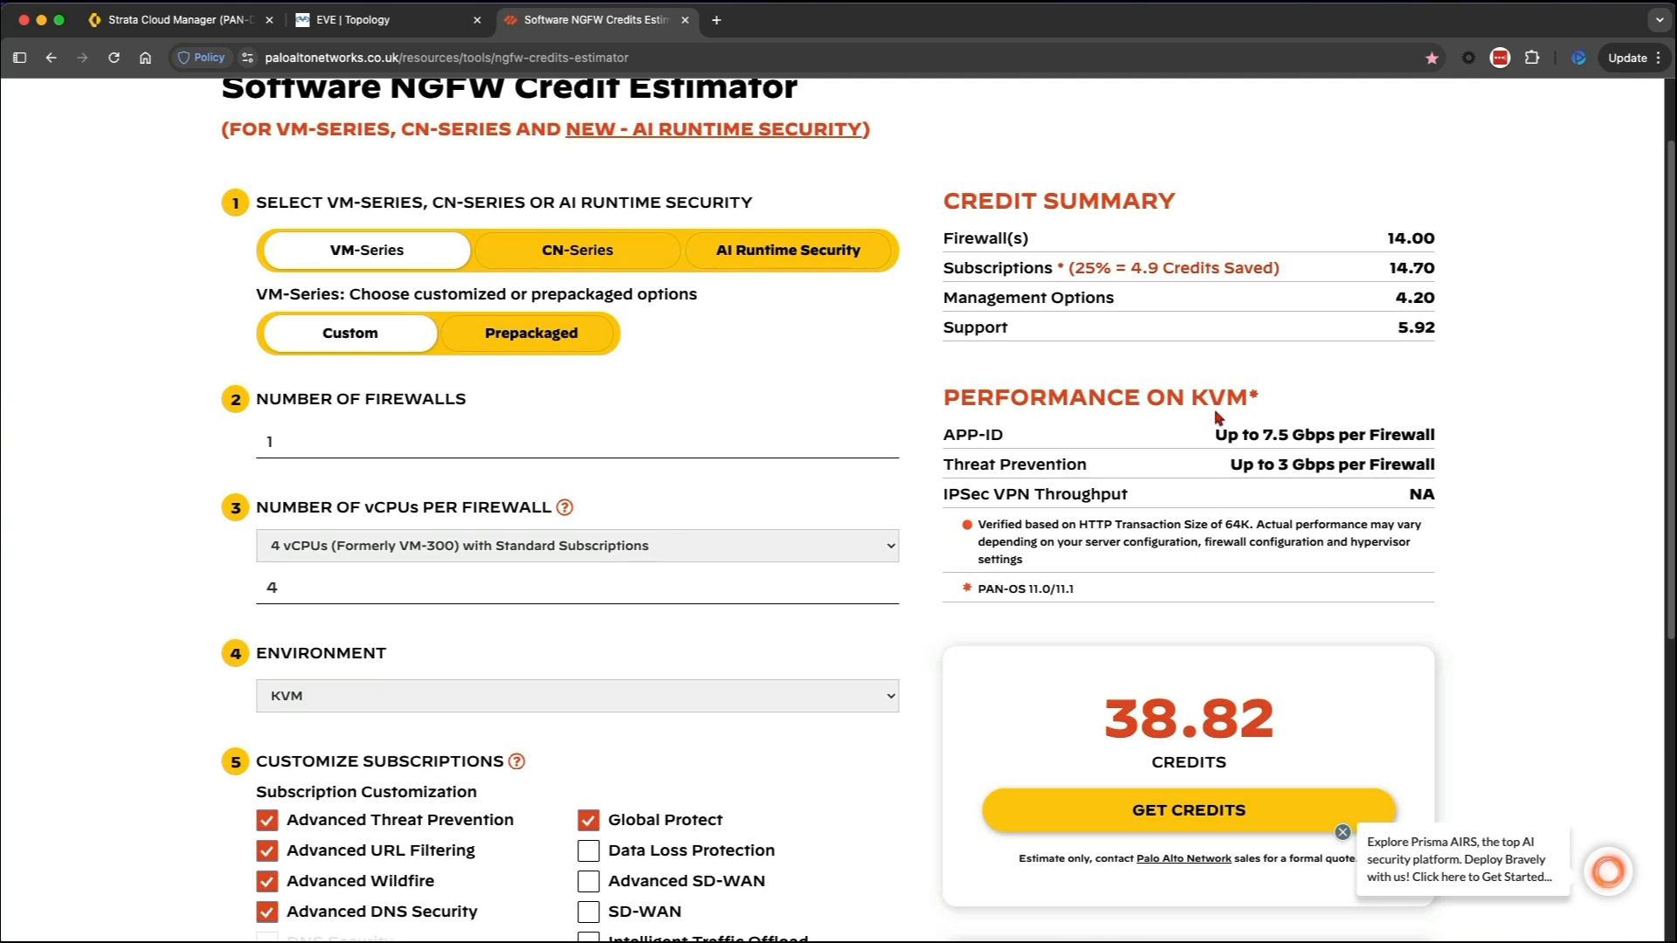
scroll(1220, 419, "down", 3)
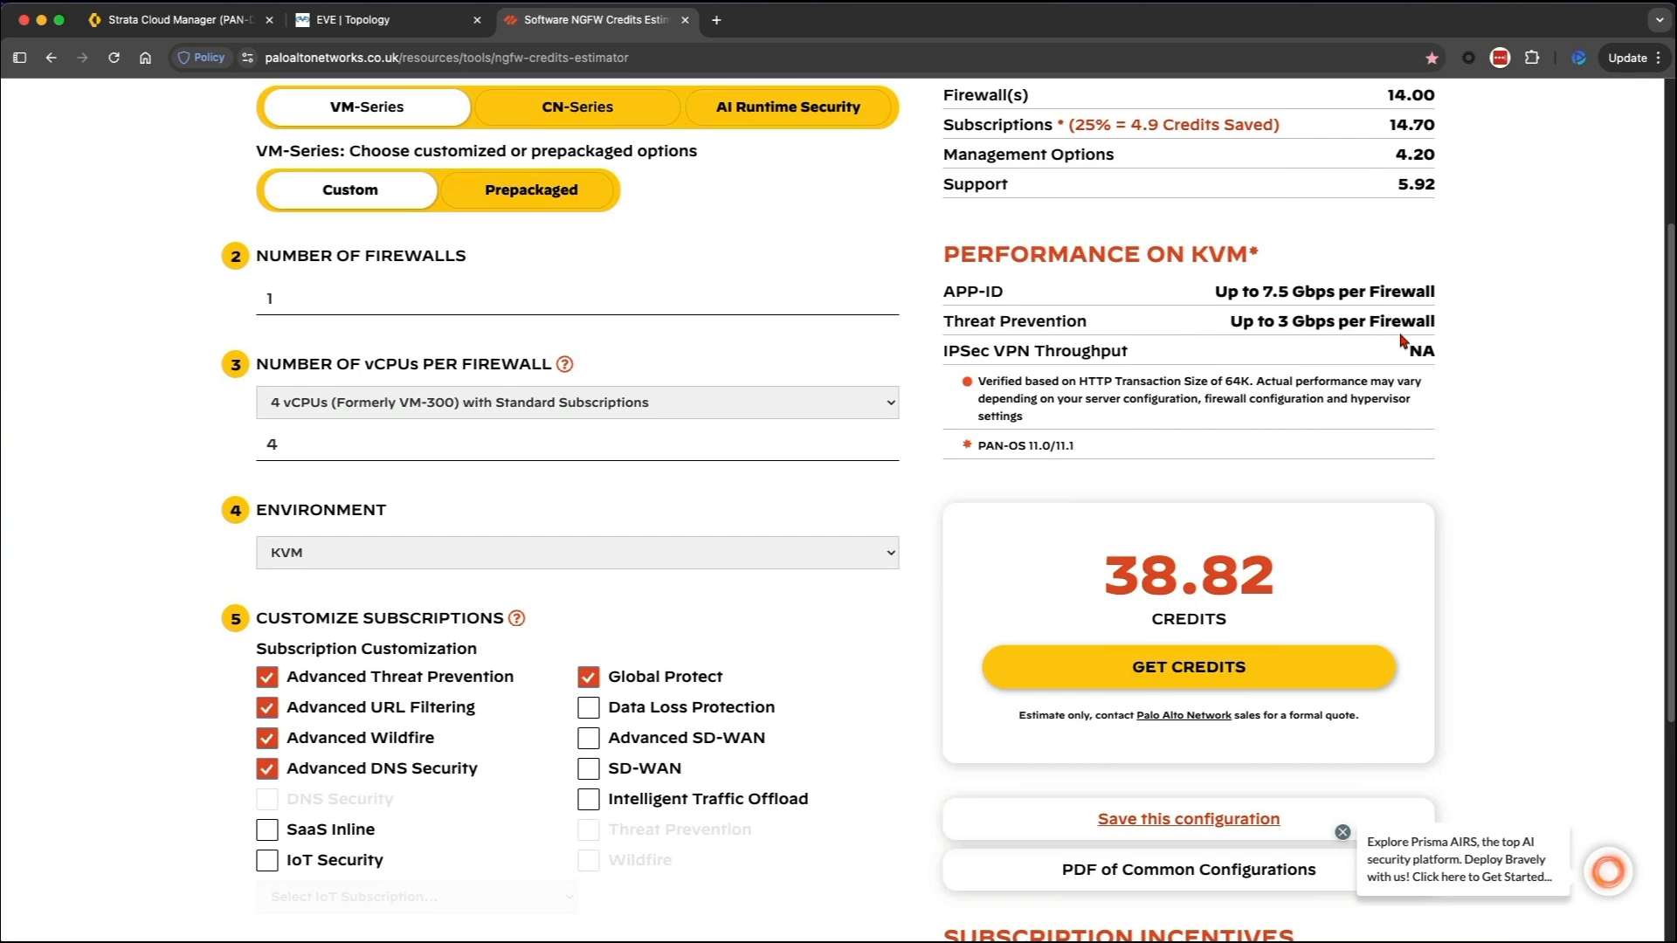
scroll(1301, 399, "down", 2)
scroll(1300, 398, "down", 1)
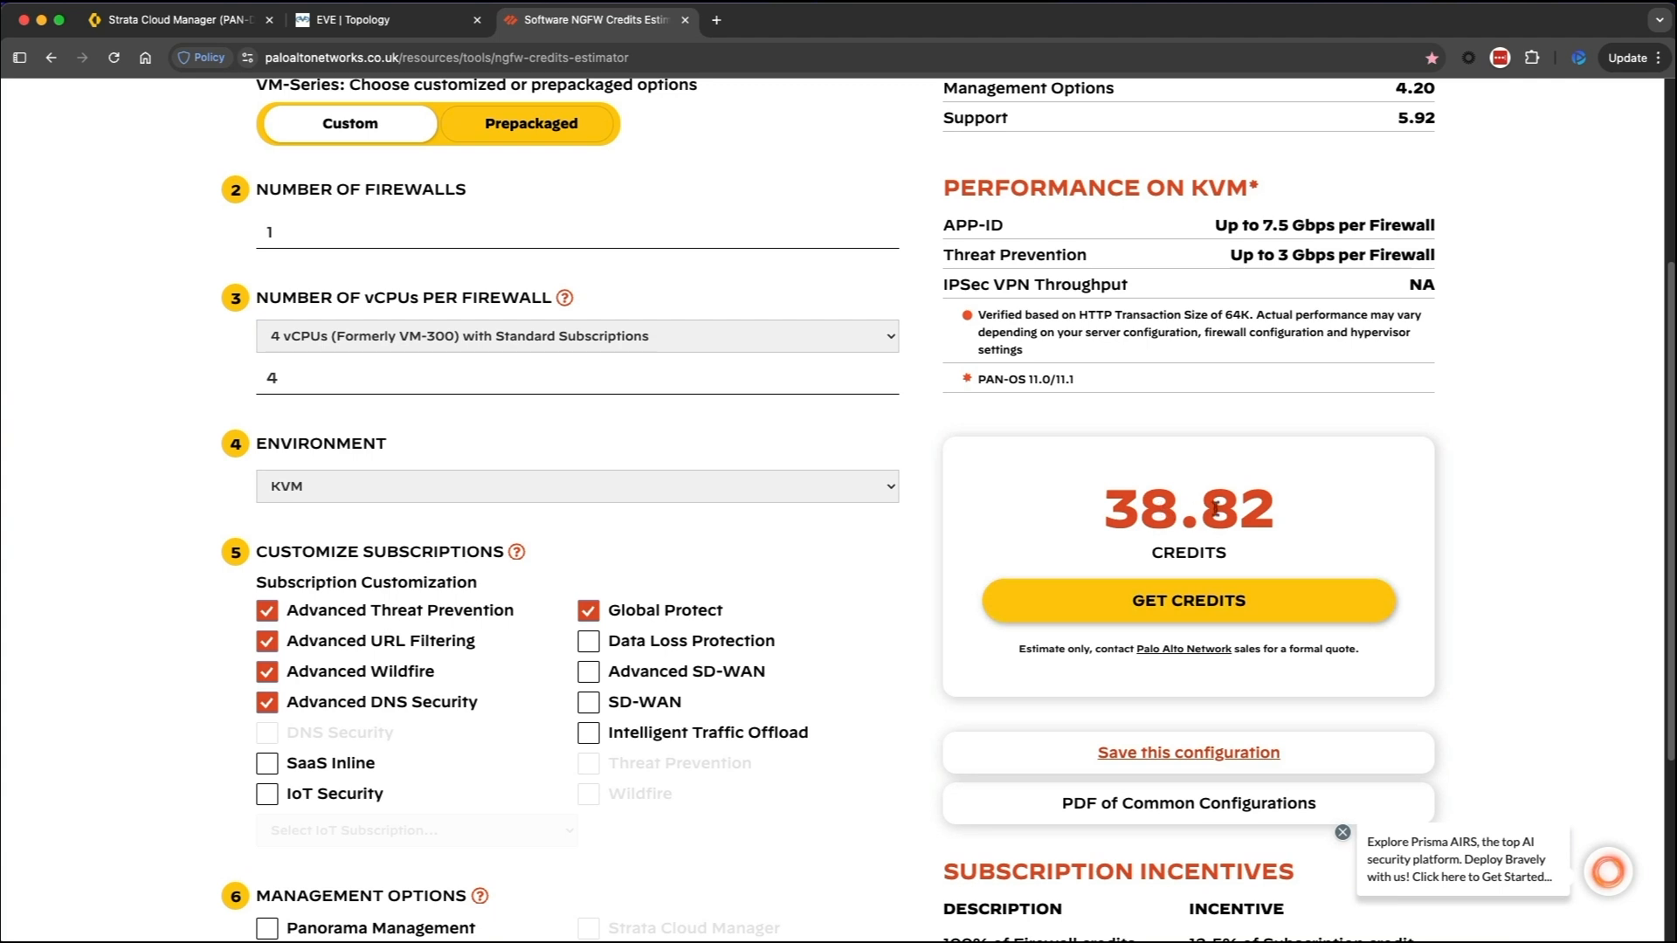
scroll(1179, 597, "down", 2)
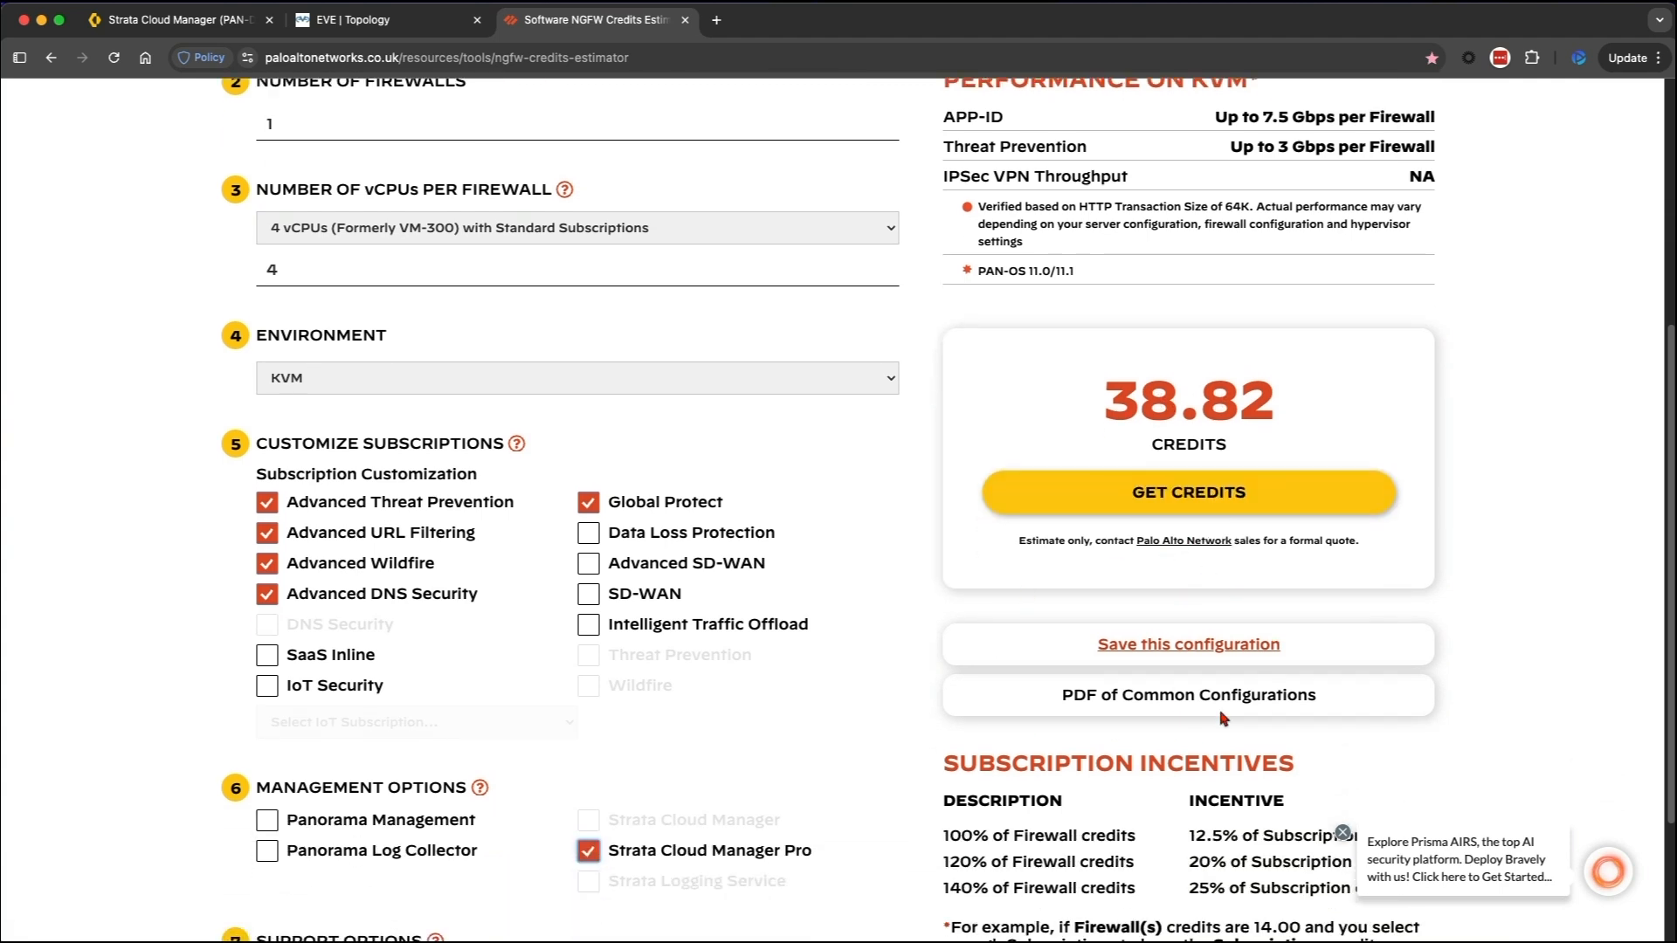
scroll(1130, 718, "up", 3)
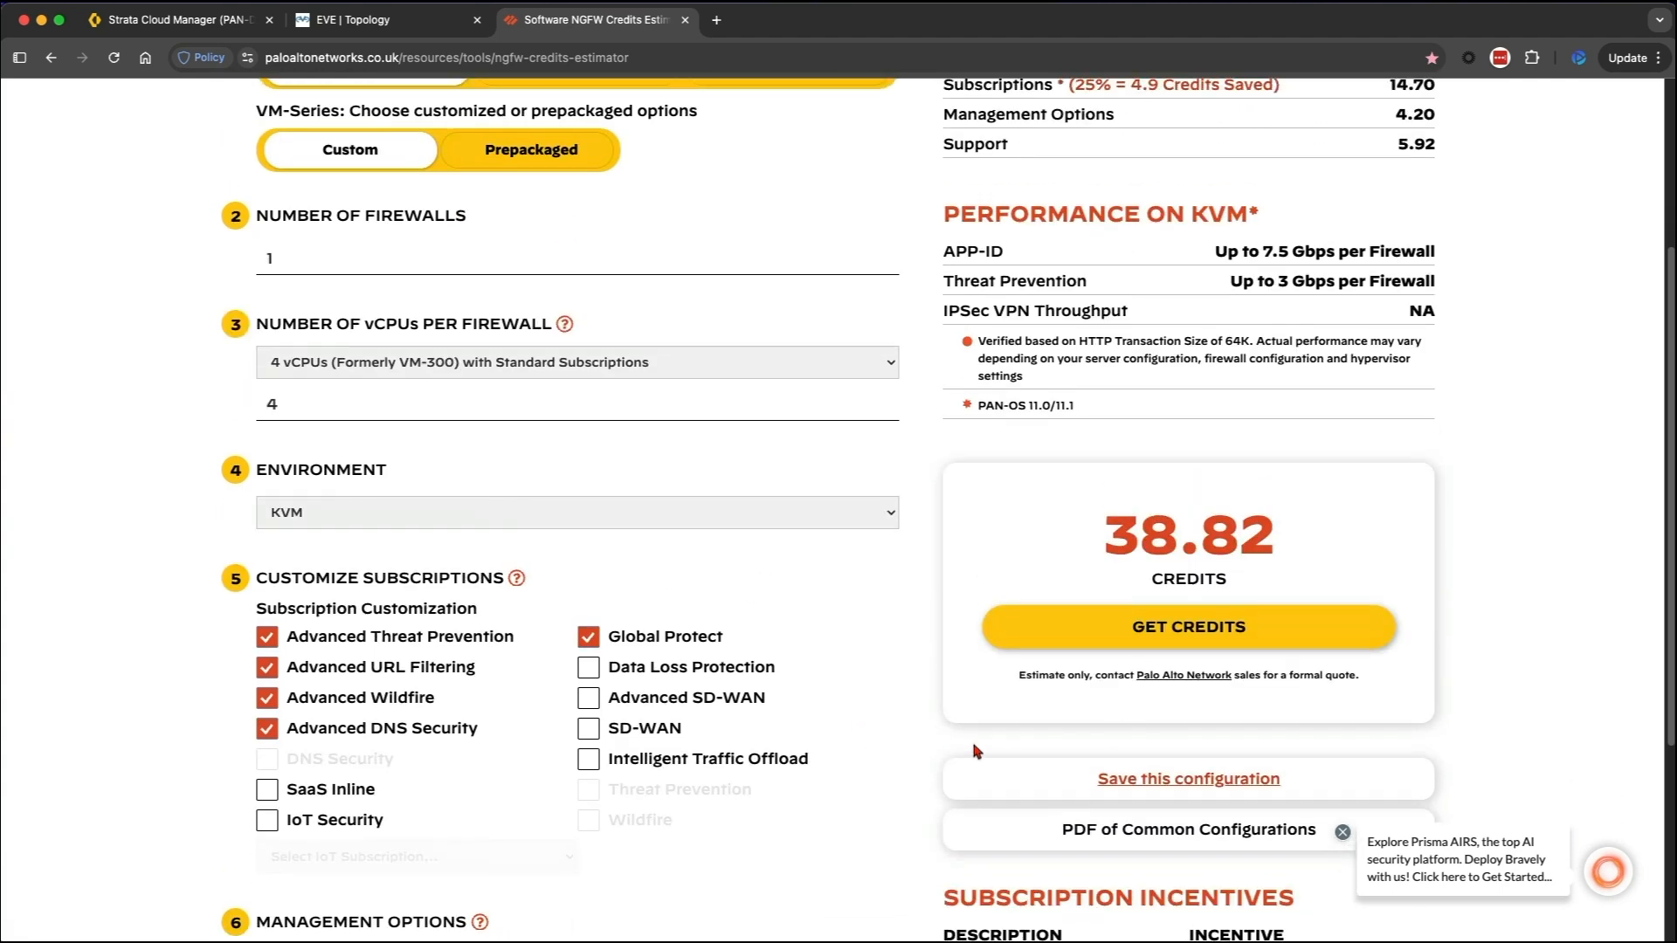
scroll(967, 774, "up", 3)
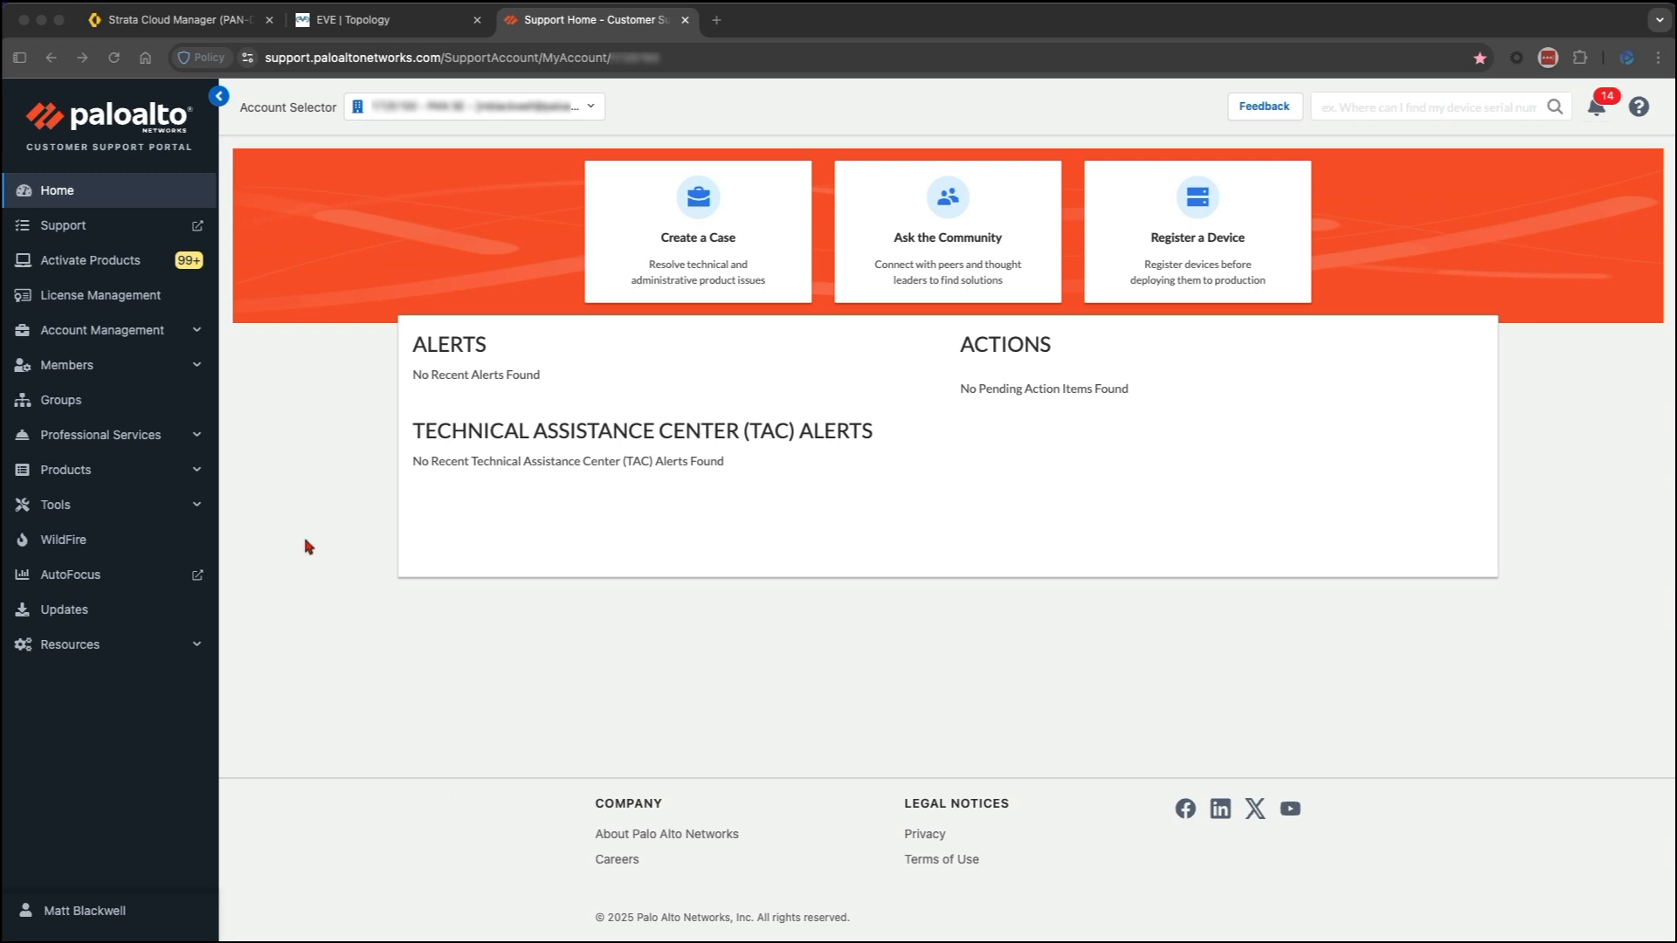
Open the Software/Cloud NGFW Credits dashboard in the Customer Support Portal and examine the credit pool's details and usage.
left_click(94, 469)
scroll(120, 685, "down", 4)
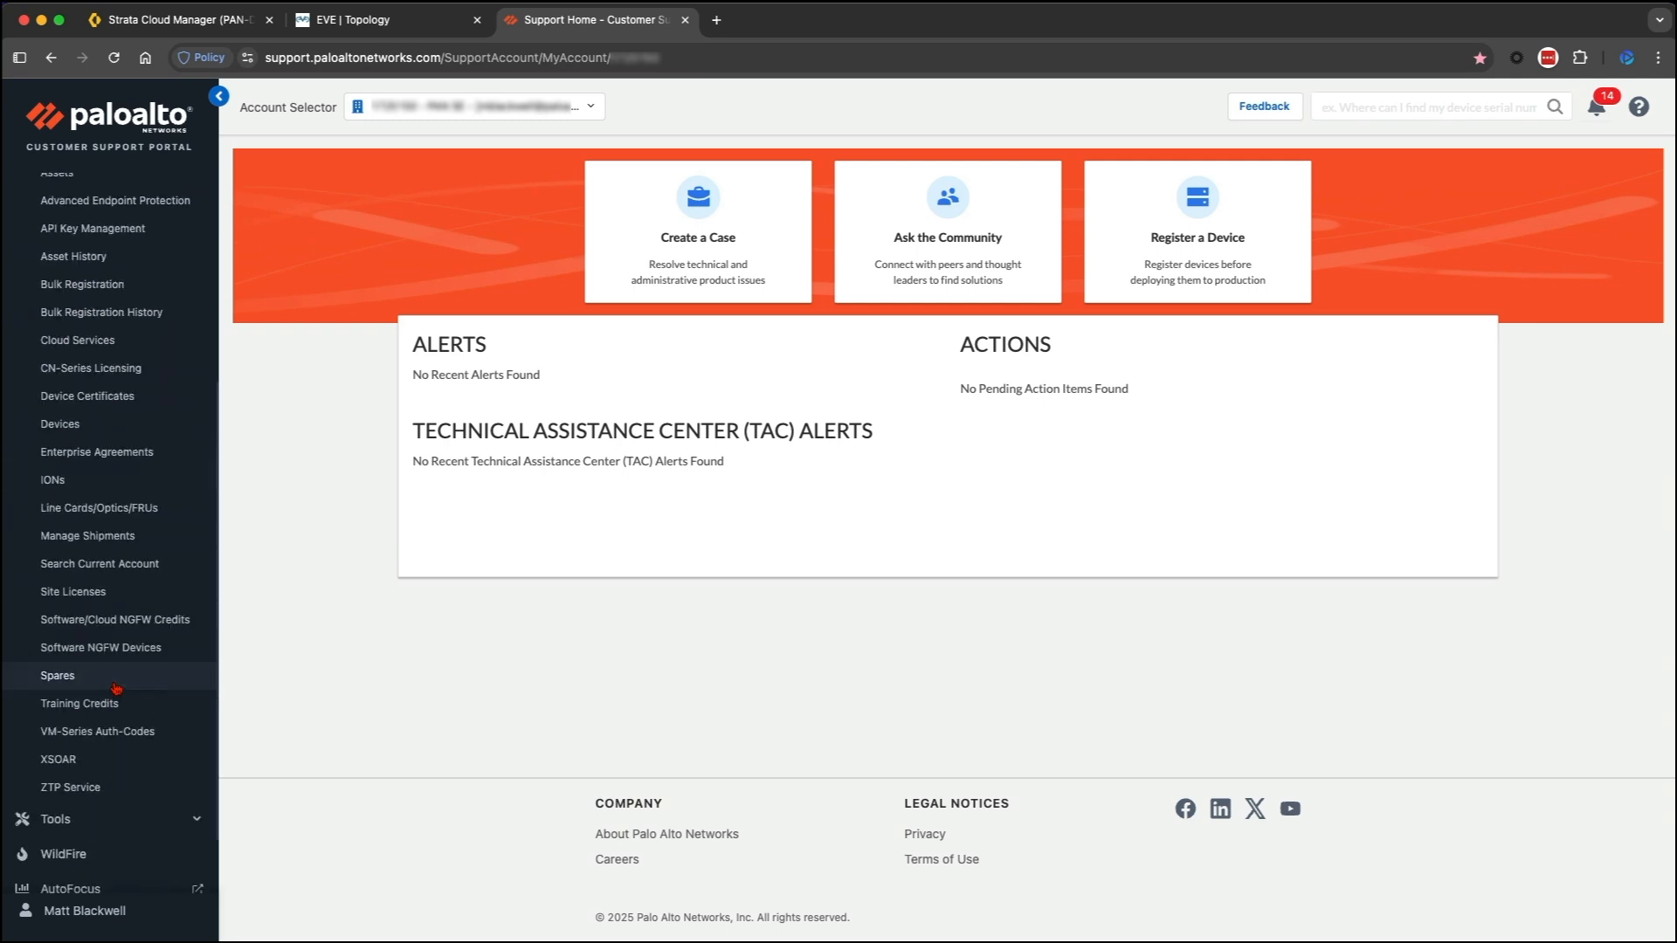
left_click(157, 612)
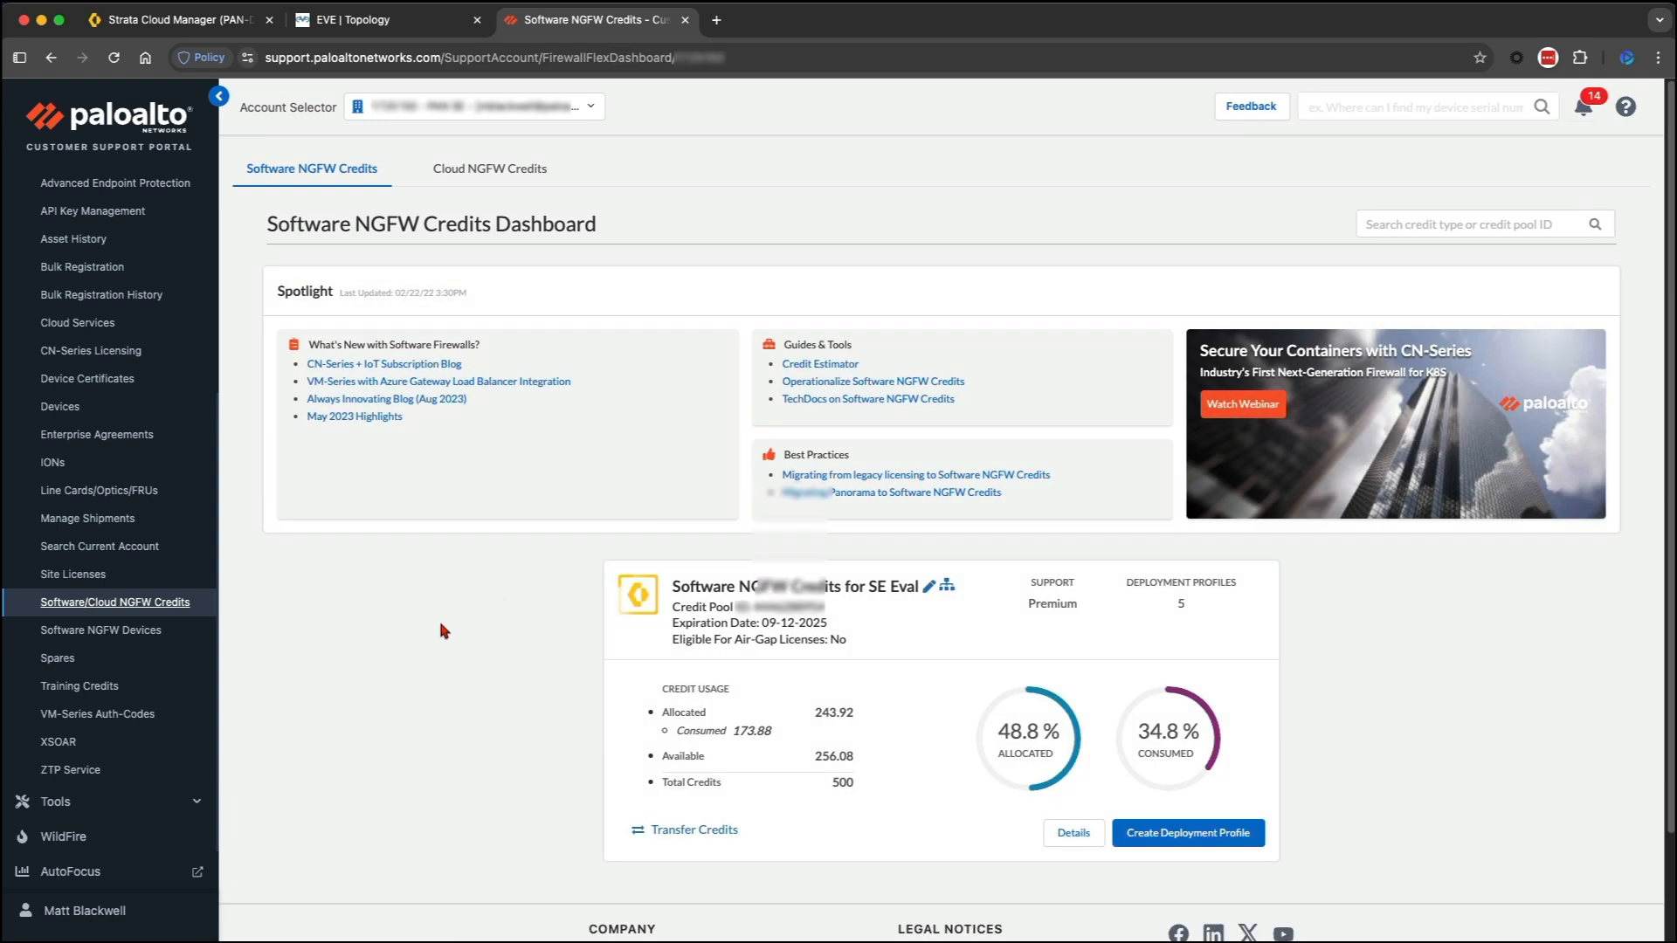
scroll(433, 637, "down", 3)
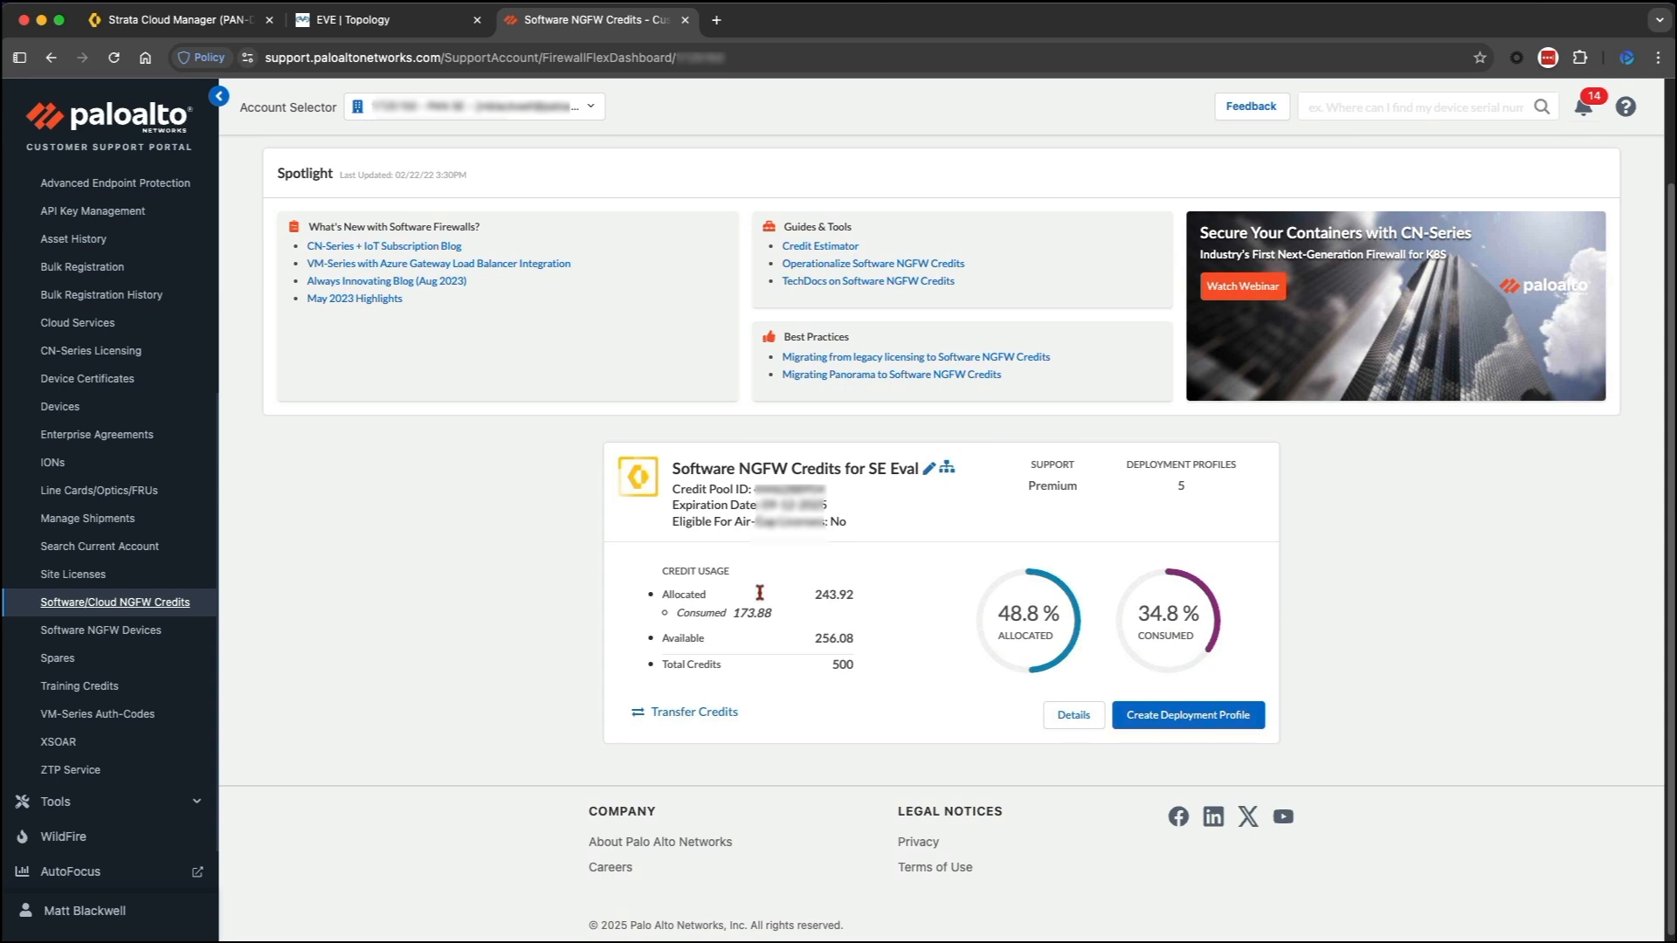
left_click_drag(676, 489, 836, 506)
left_click(739, 488)
left_click(880, 610)
Start a deployment profile from the credit pool for VM-Series firewalls with Flexible vCPUs (PAN-OS 10.0.4 and above).
left_click(1167, 717)
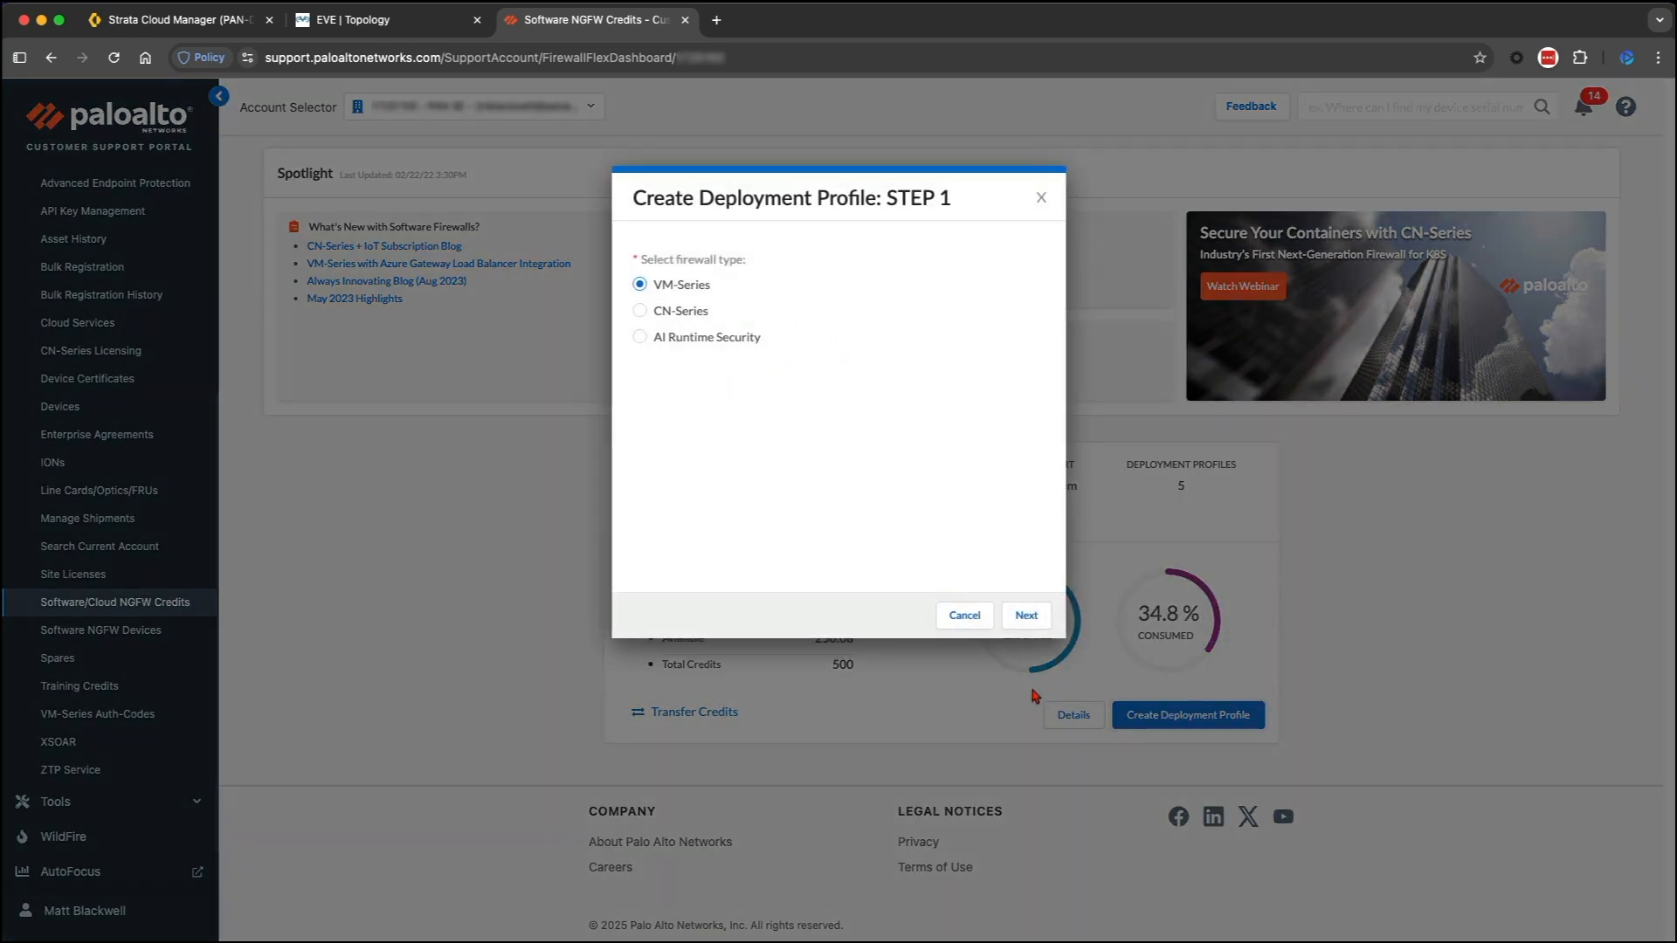
left_click(1027, 616)
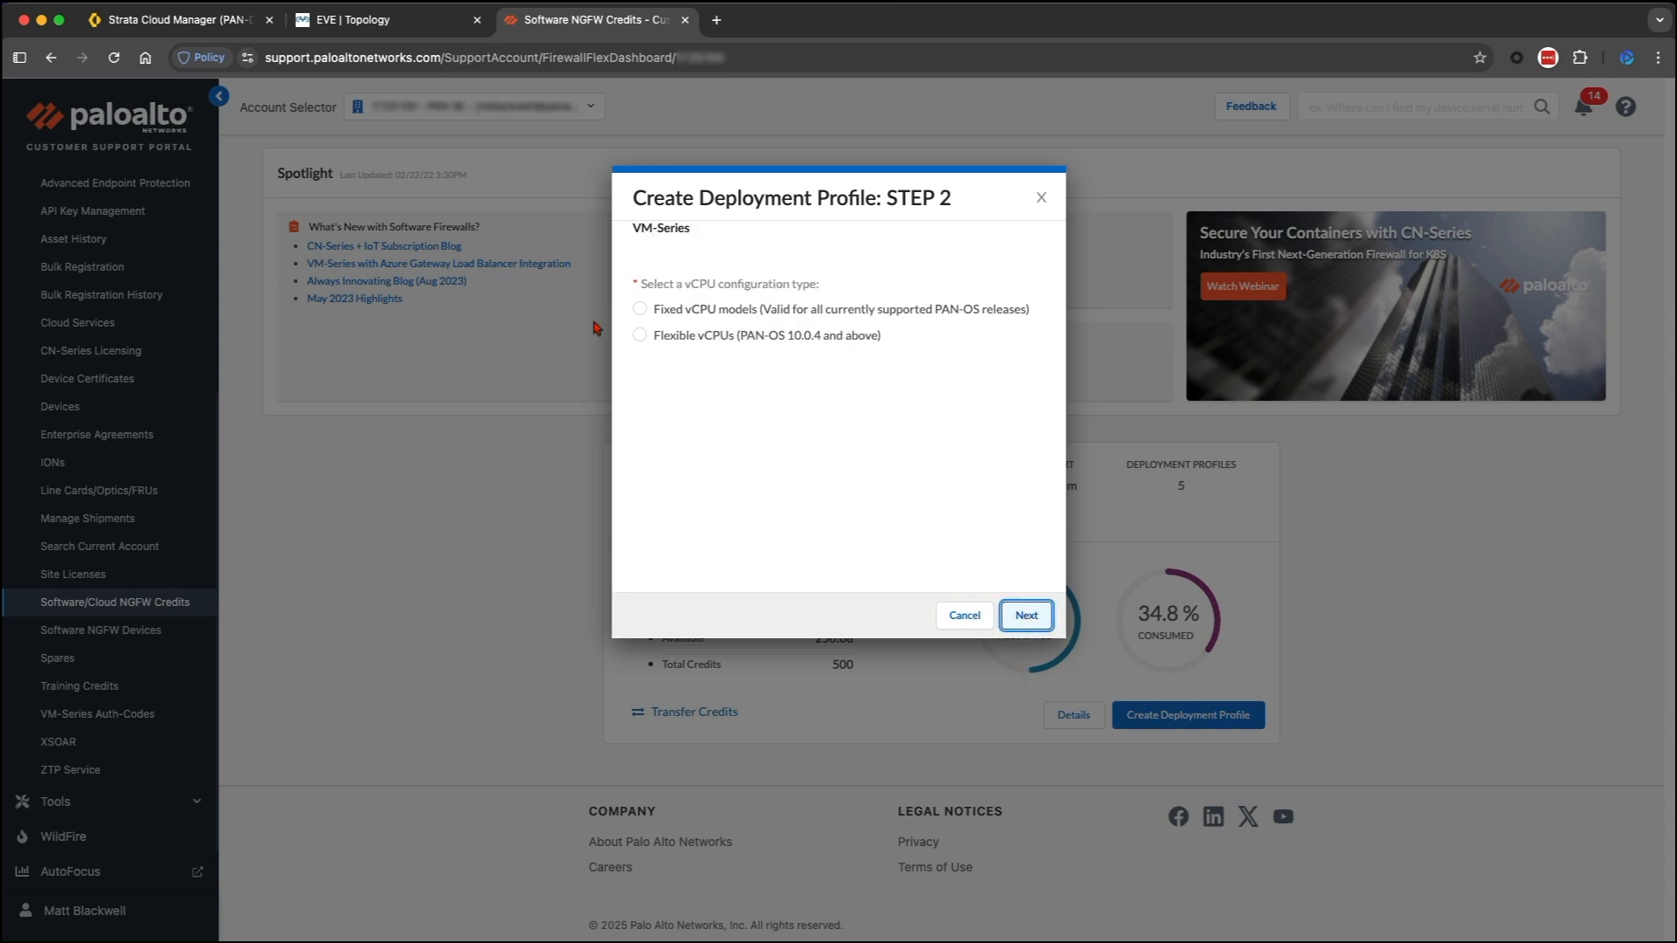
left_click(640, 336)
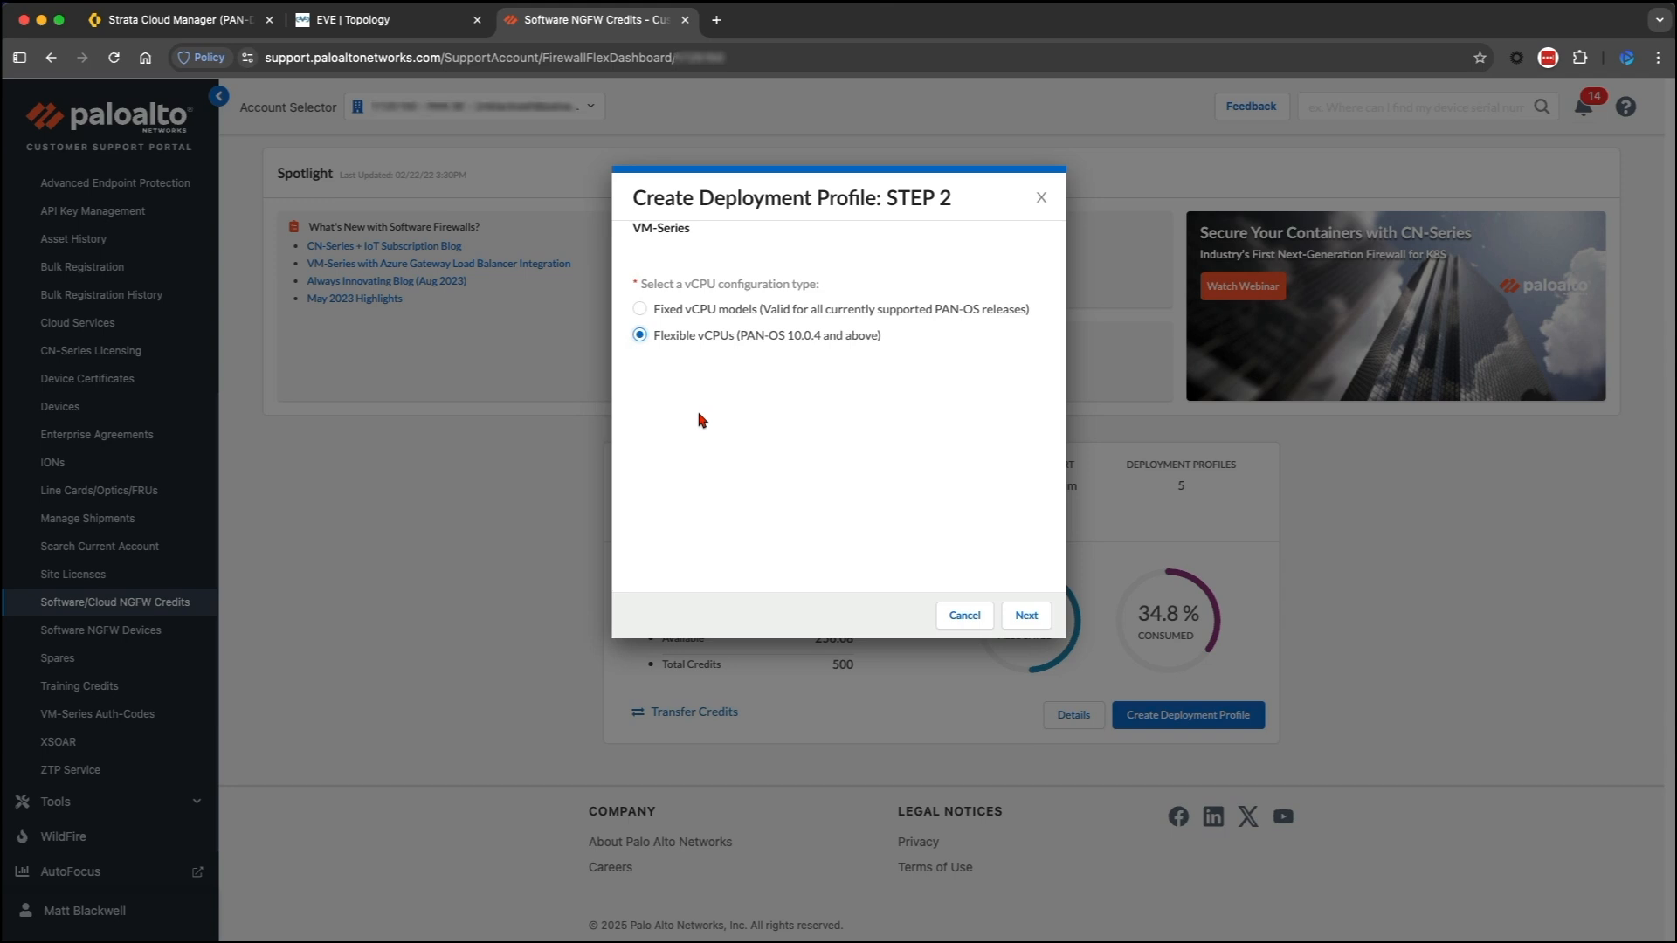
left_click(1027, 615)
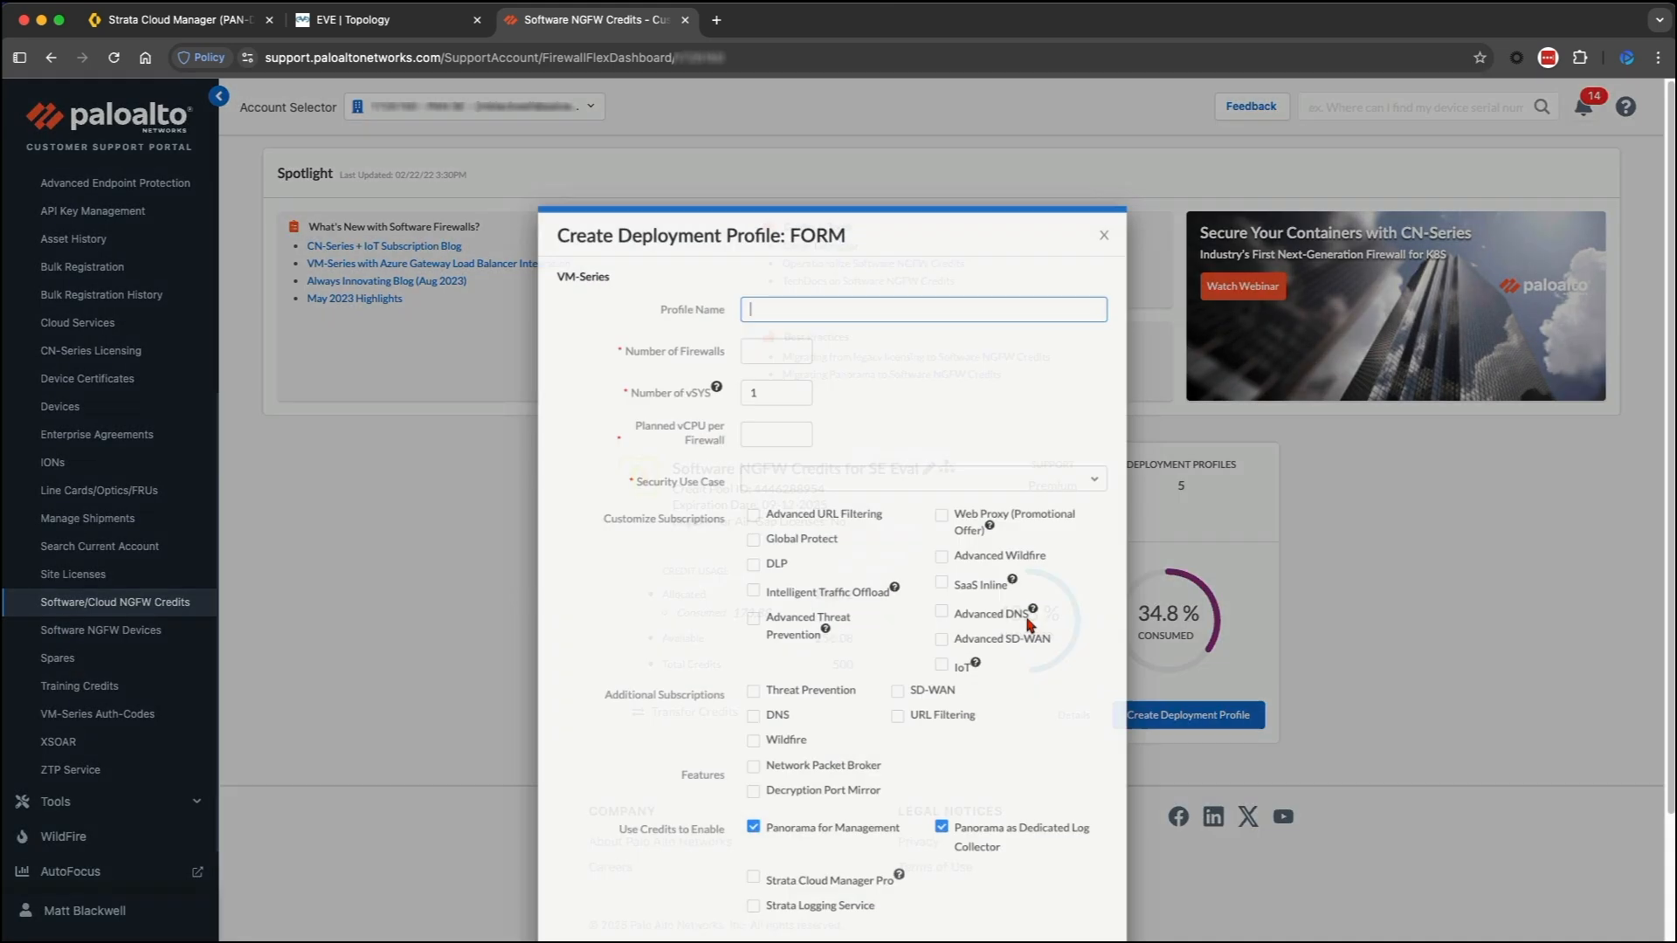
Name the deployment profile SCM-Managed-NGFWS and set it to 1 firewall with 4 planned vCPUs per firewall.
left_click(763, 287)
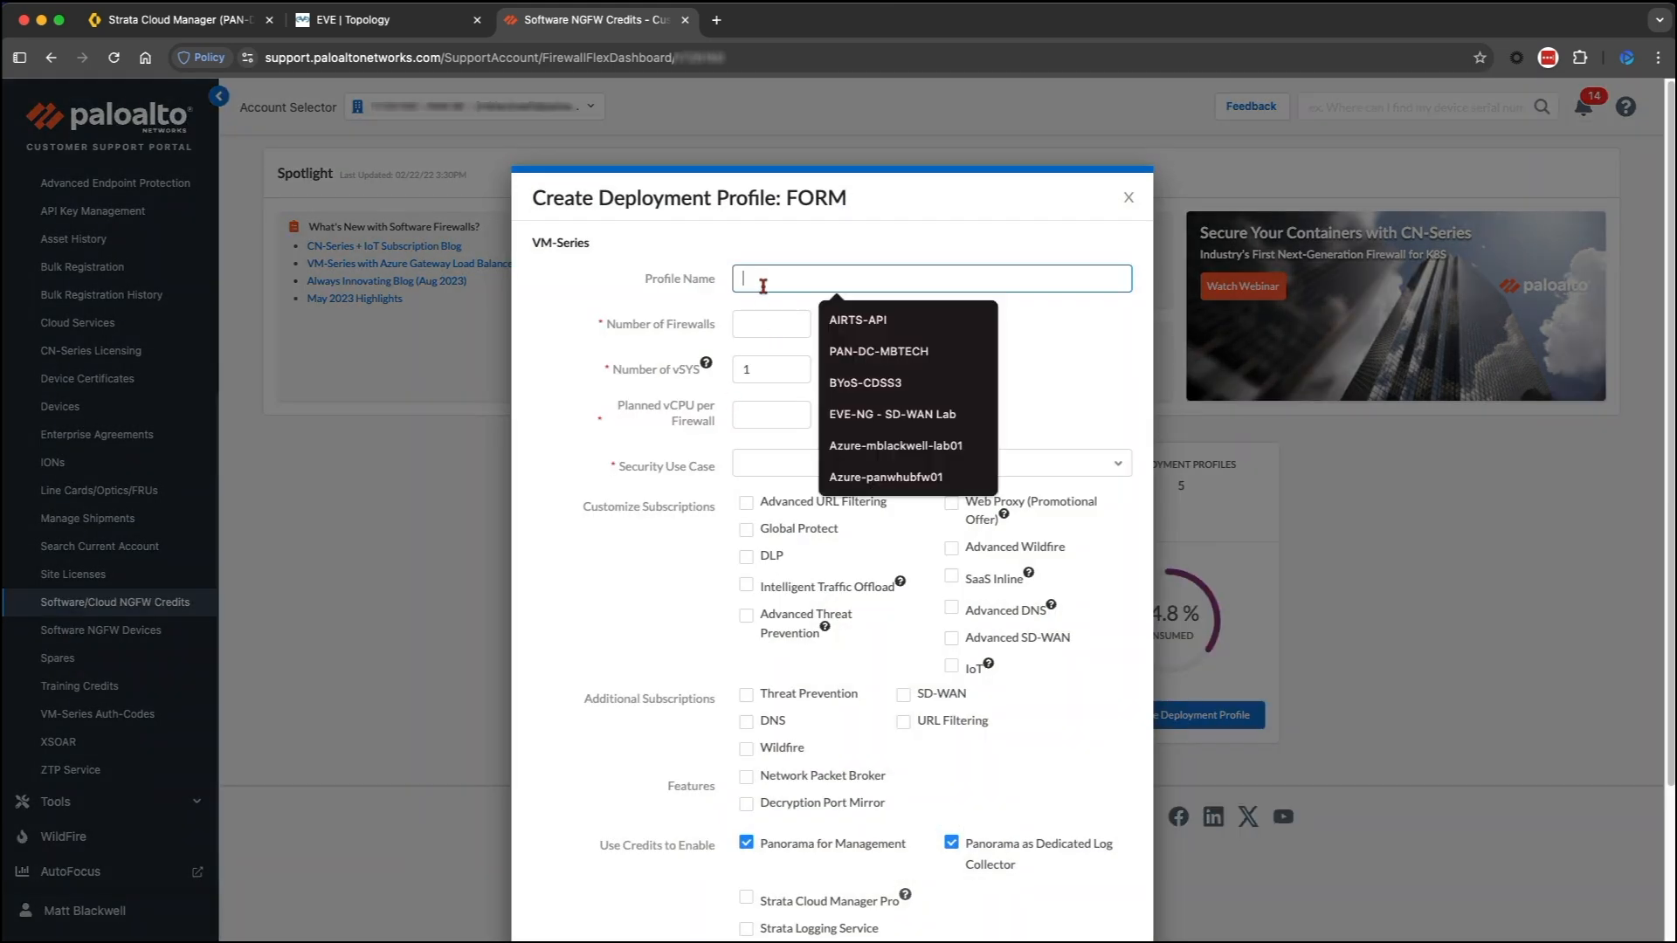
type("SCM-")
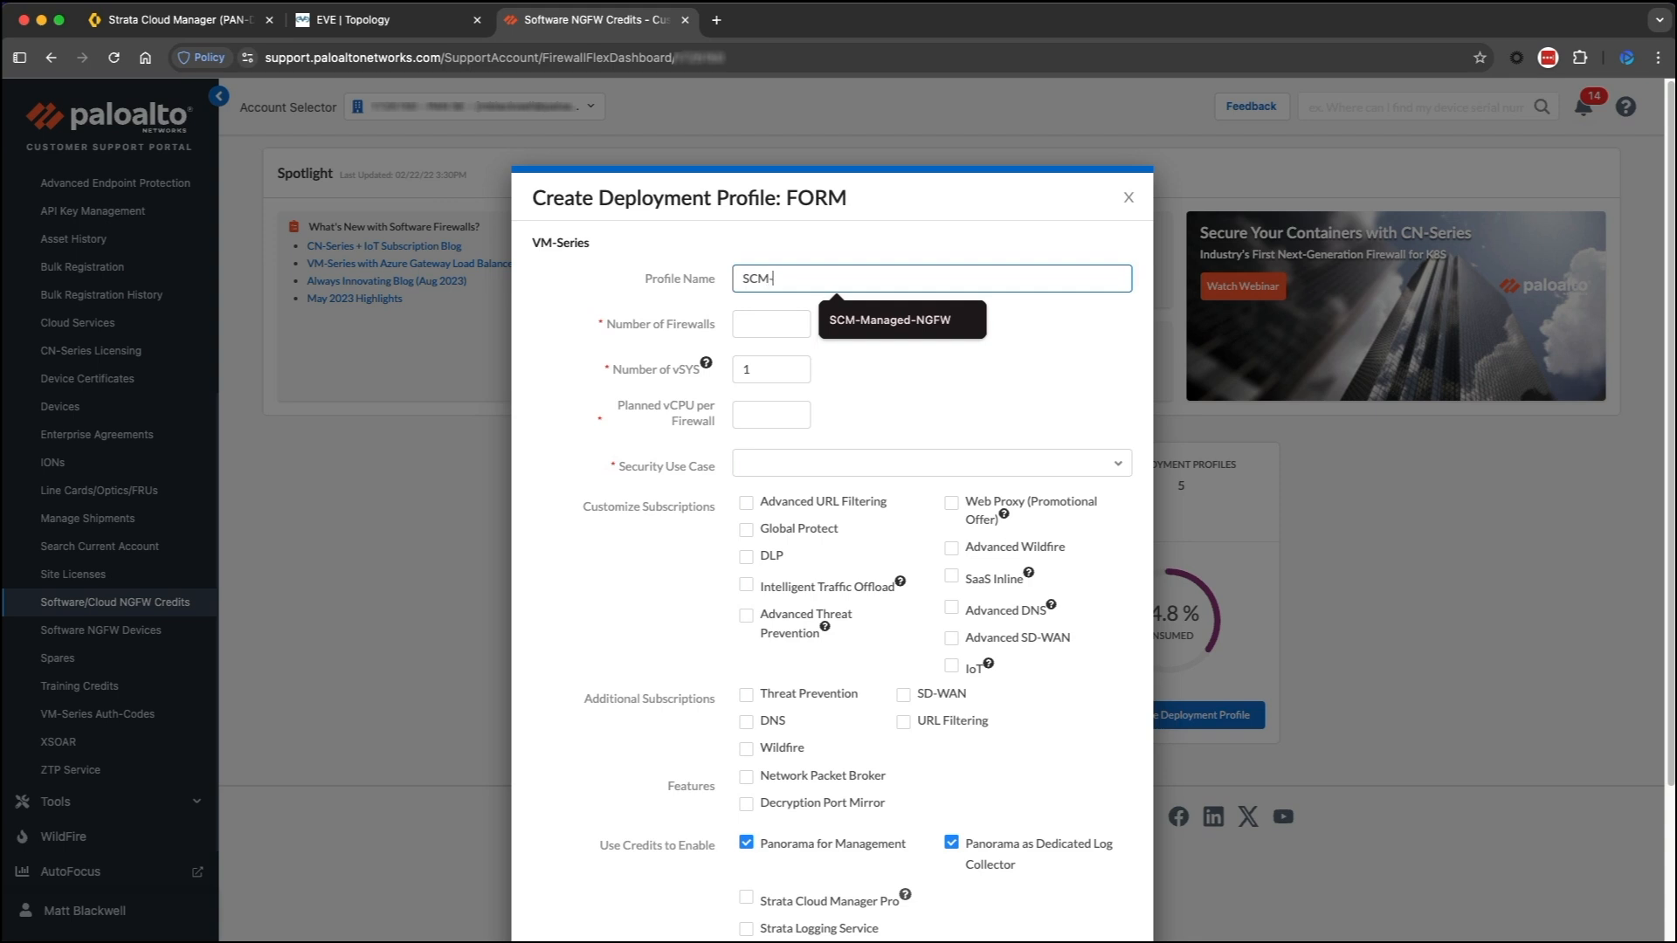
type("Managed-NGFWS")
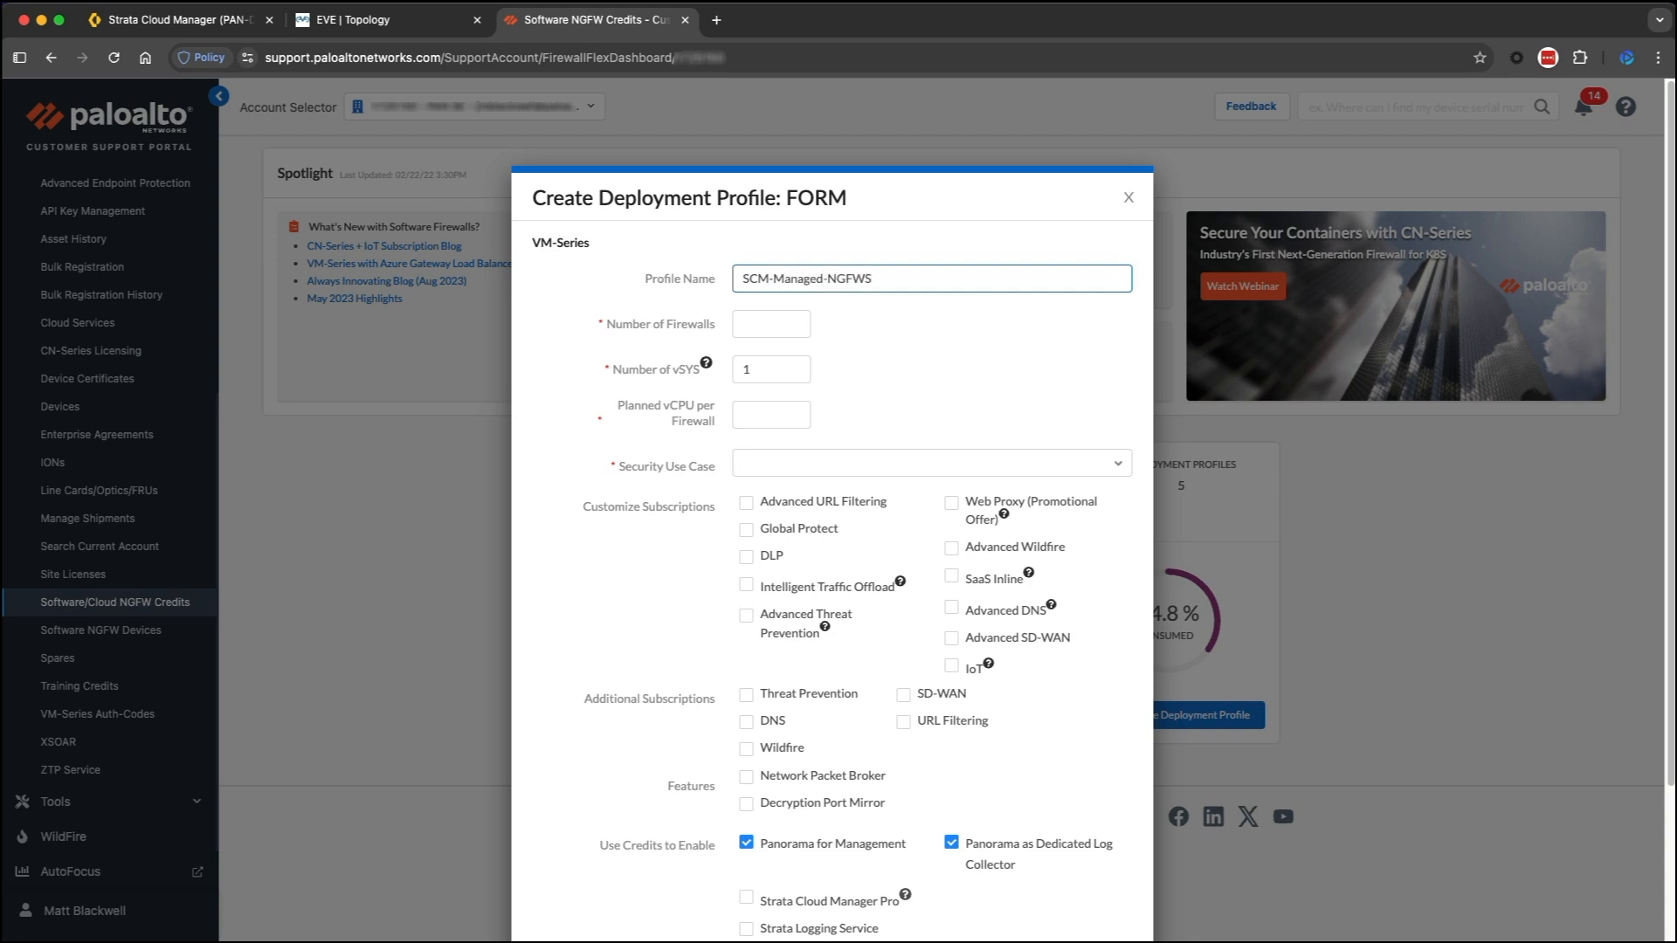
left_click(782, 324)
type("1")
scroll(783, 419, "down", 2)
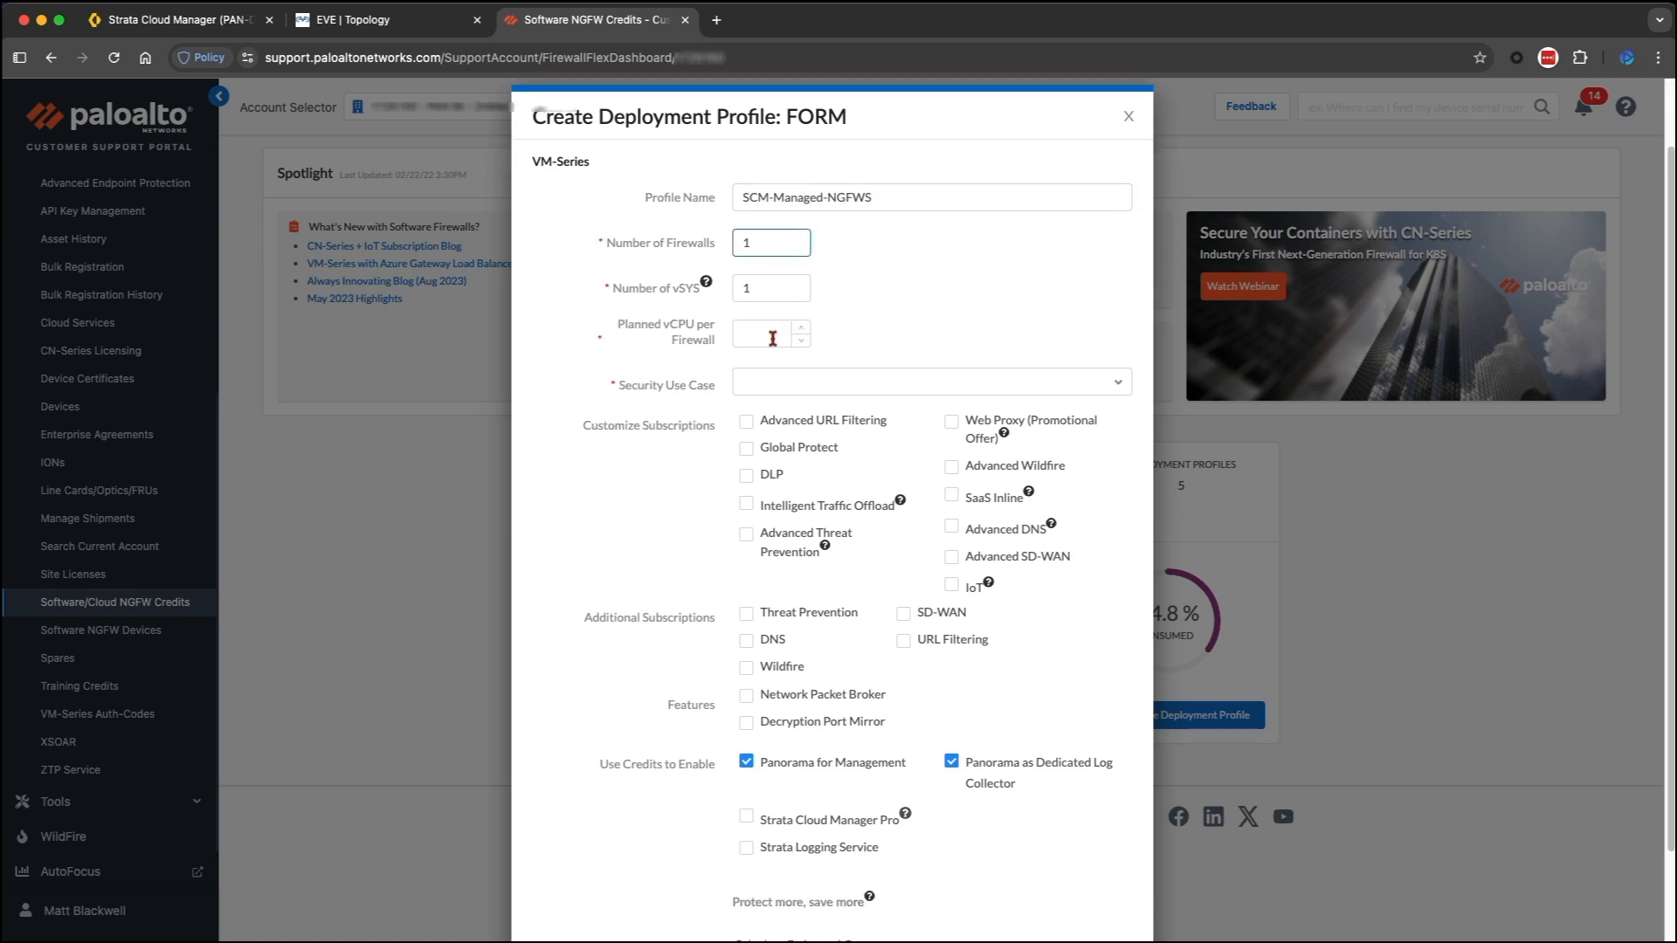
left_click(772, 338)
type("4")
Set the security use case to Custom and remove the DLP and Advanced SD-WAN subscriptions from the profile.
scroll(661, 499, "down", 1)
left_click(840, 360)
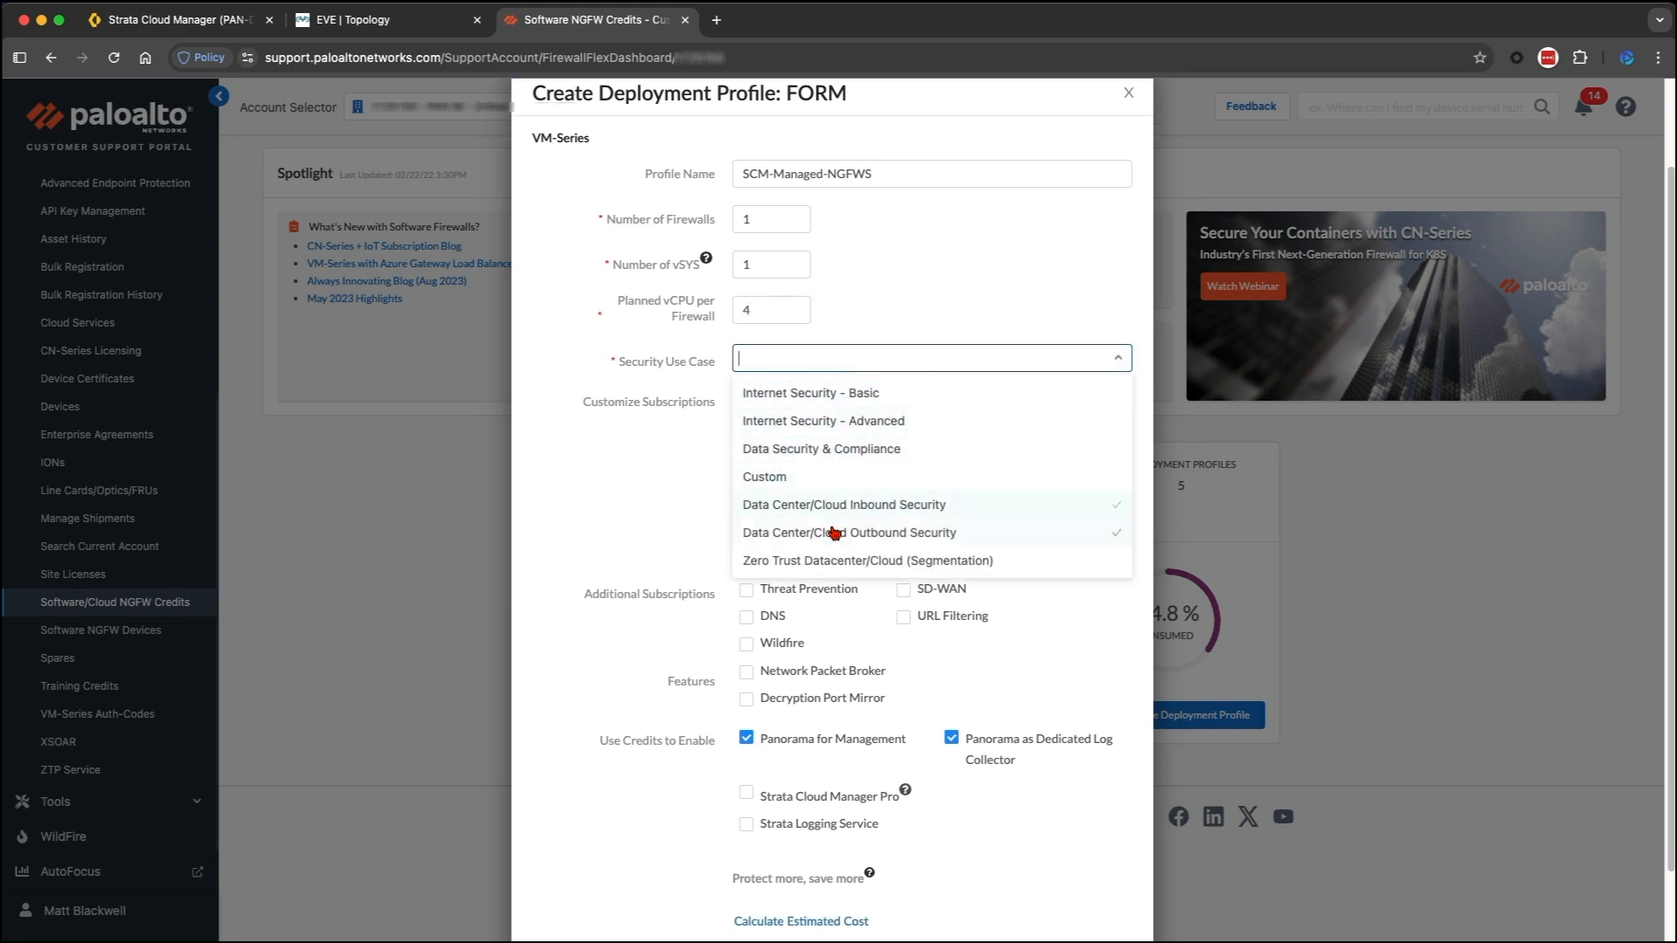
left_click(775, 478)
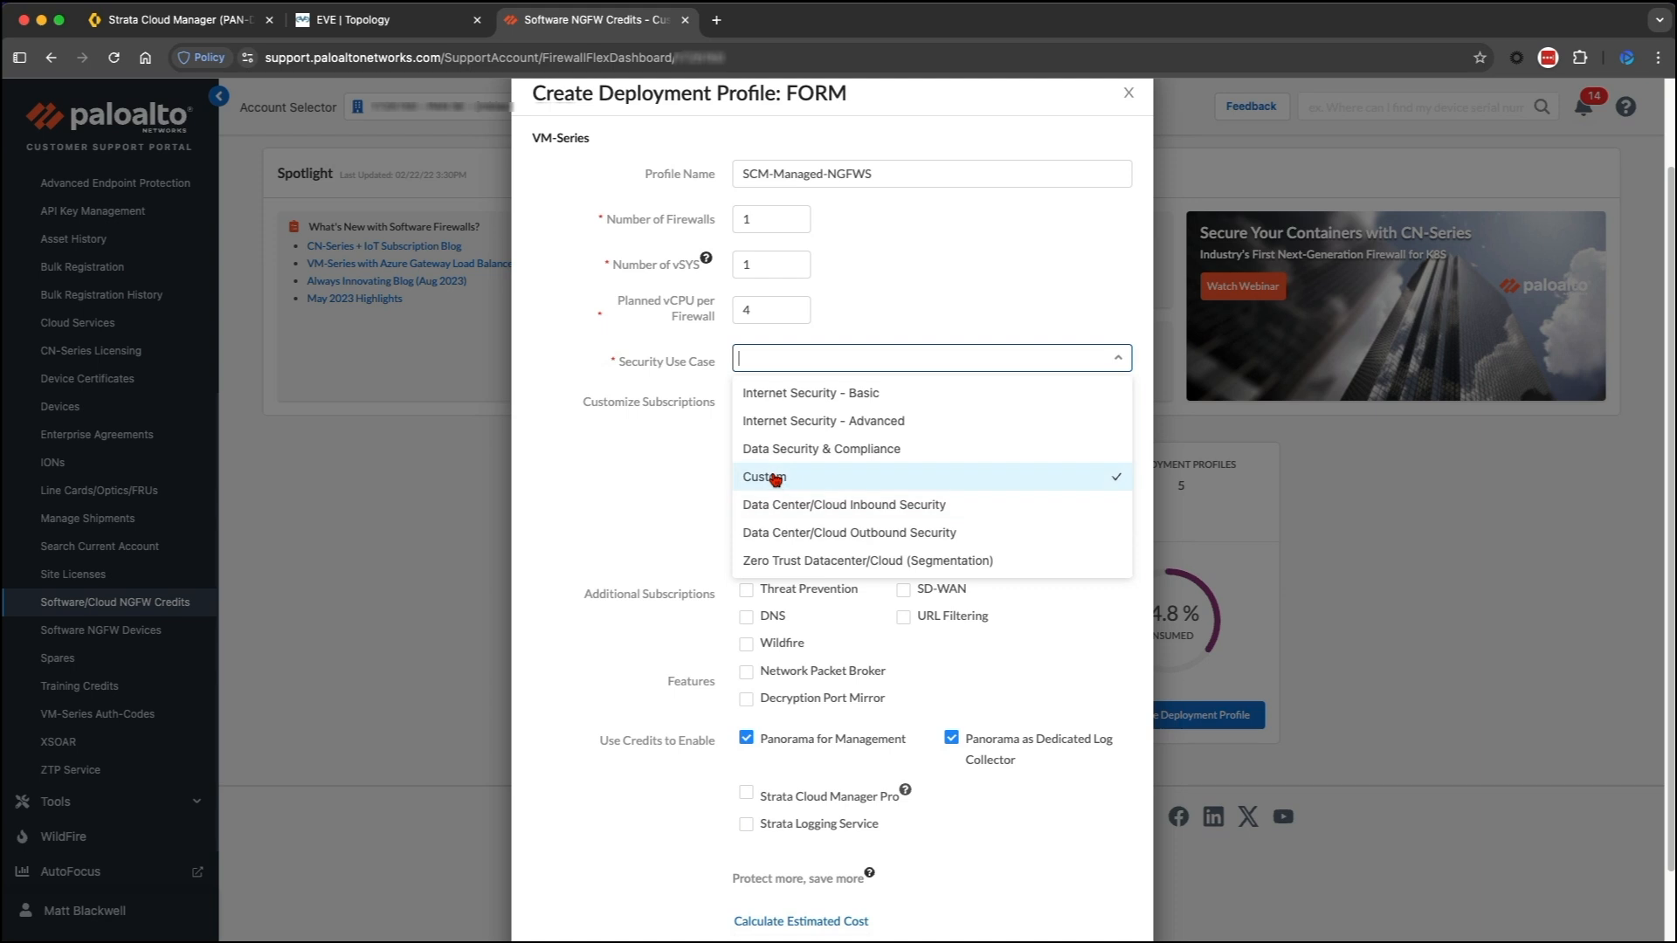
left_click(659, 503)
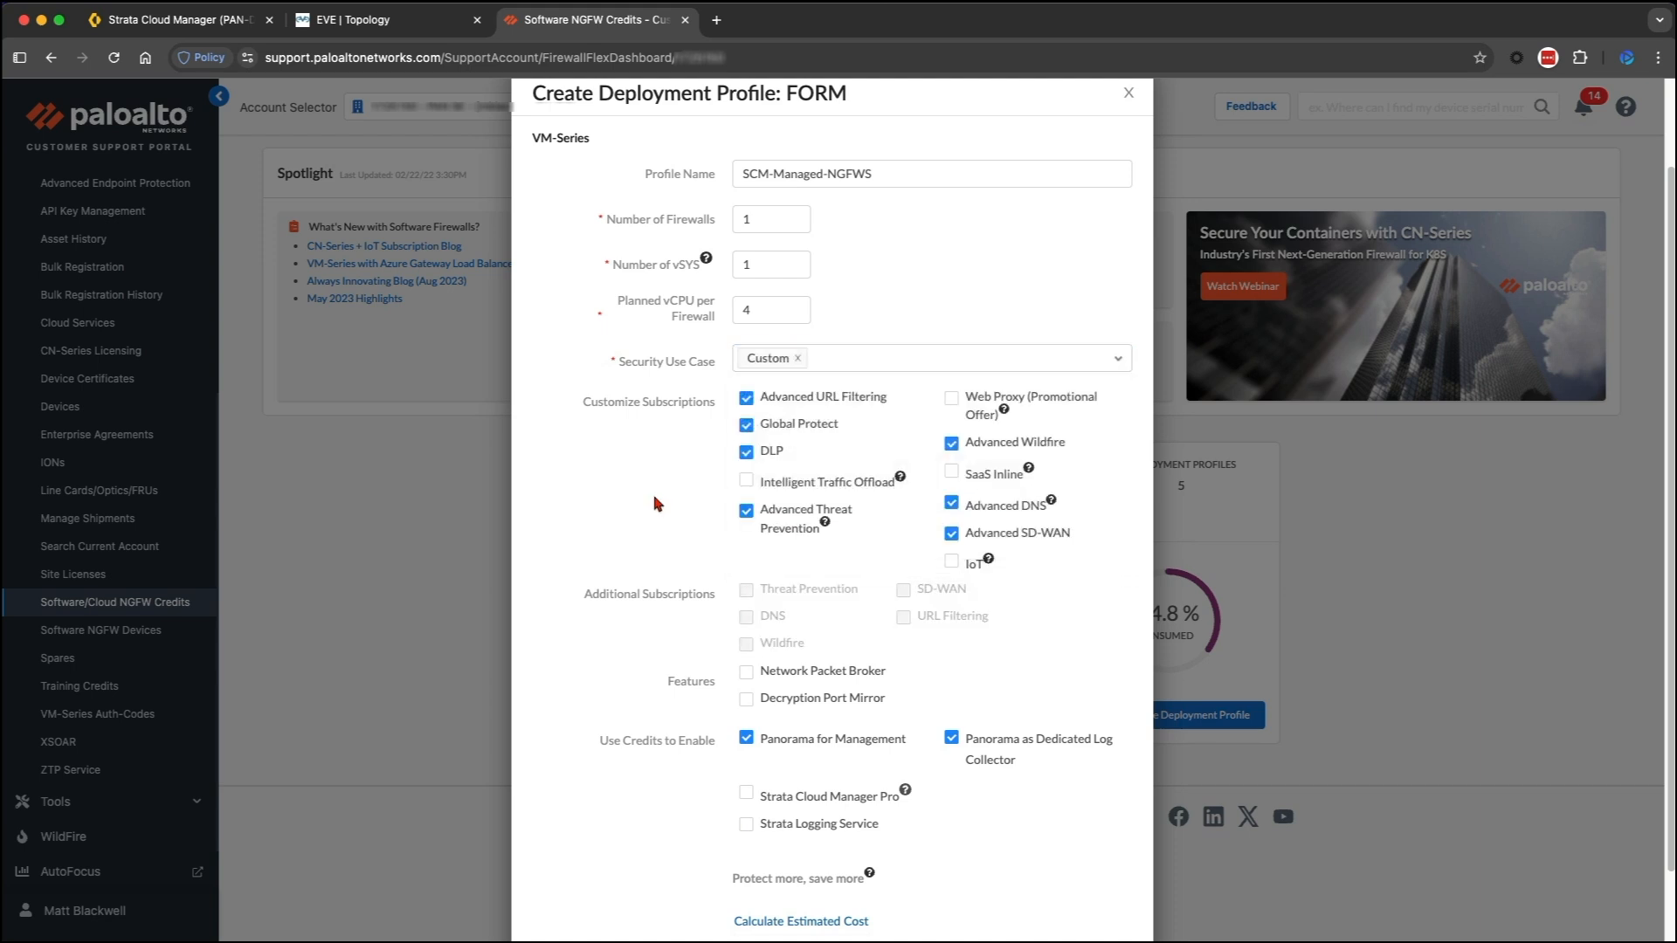
left_click(746, 453)
left_click(951, 534)
scroll(724, 538, "down", 2)
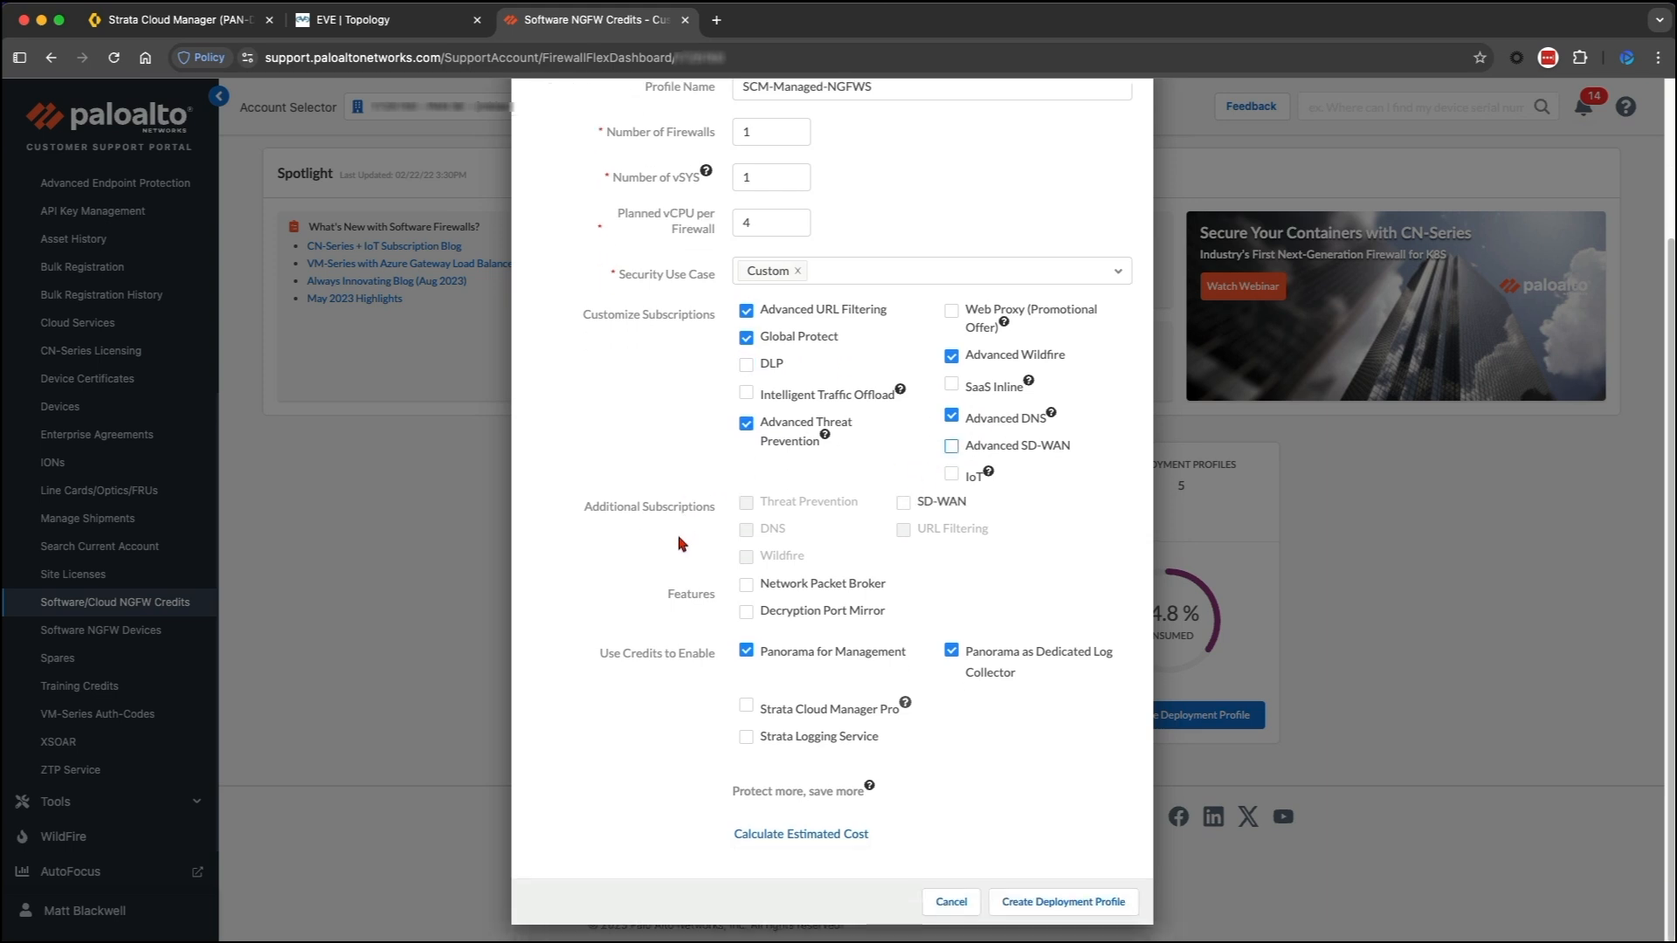
Exclude Panorama for Management and Panorama as Dedicated Log Collector, include Strata Cloud Manager Pro, and create the deployment profile.
left_click(748, 652)
left_click(951, 653)
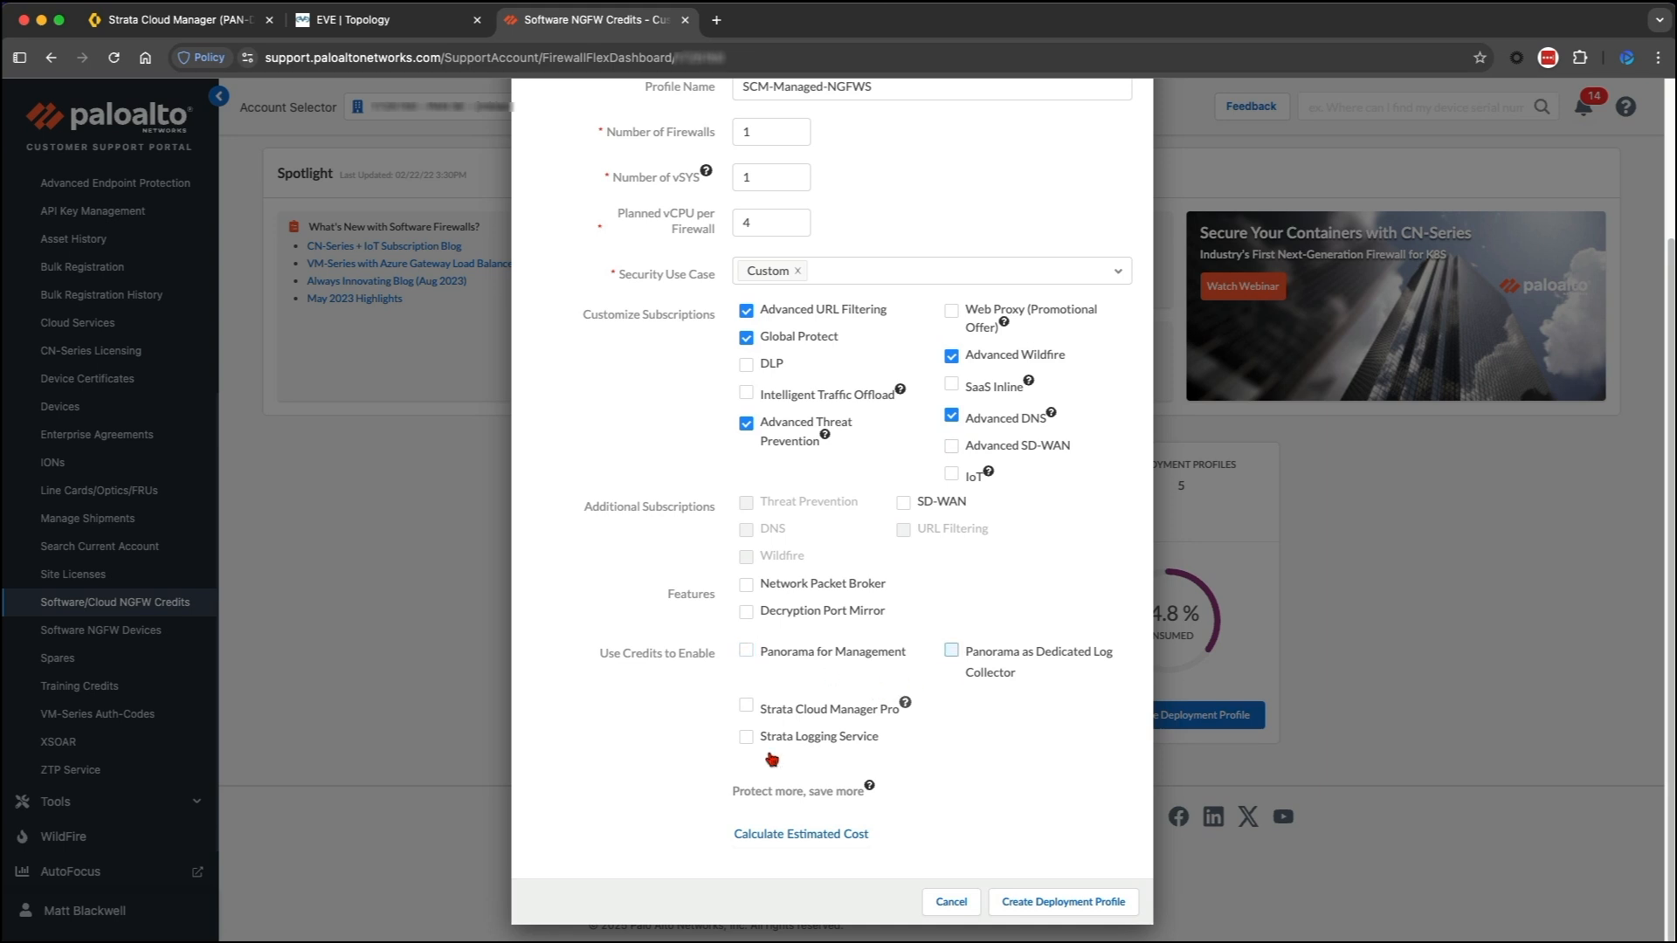
left_click(747, 707)
mouse_move(905, 710)
left_click(1063, 901)
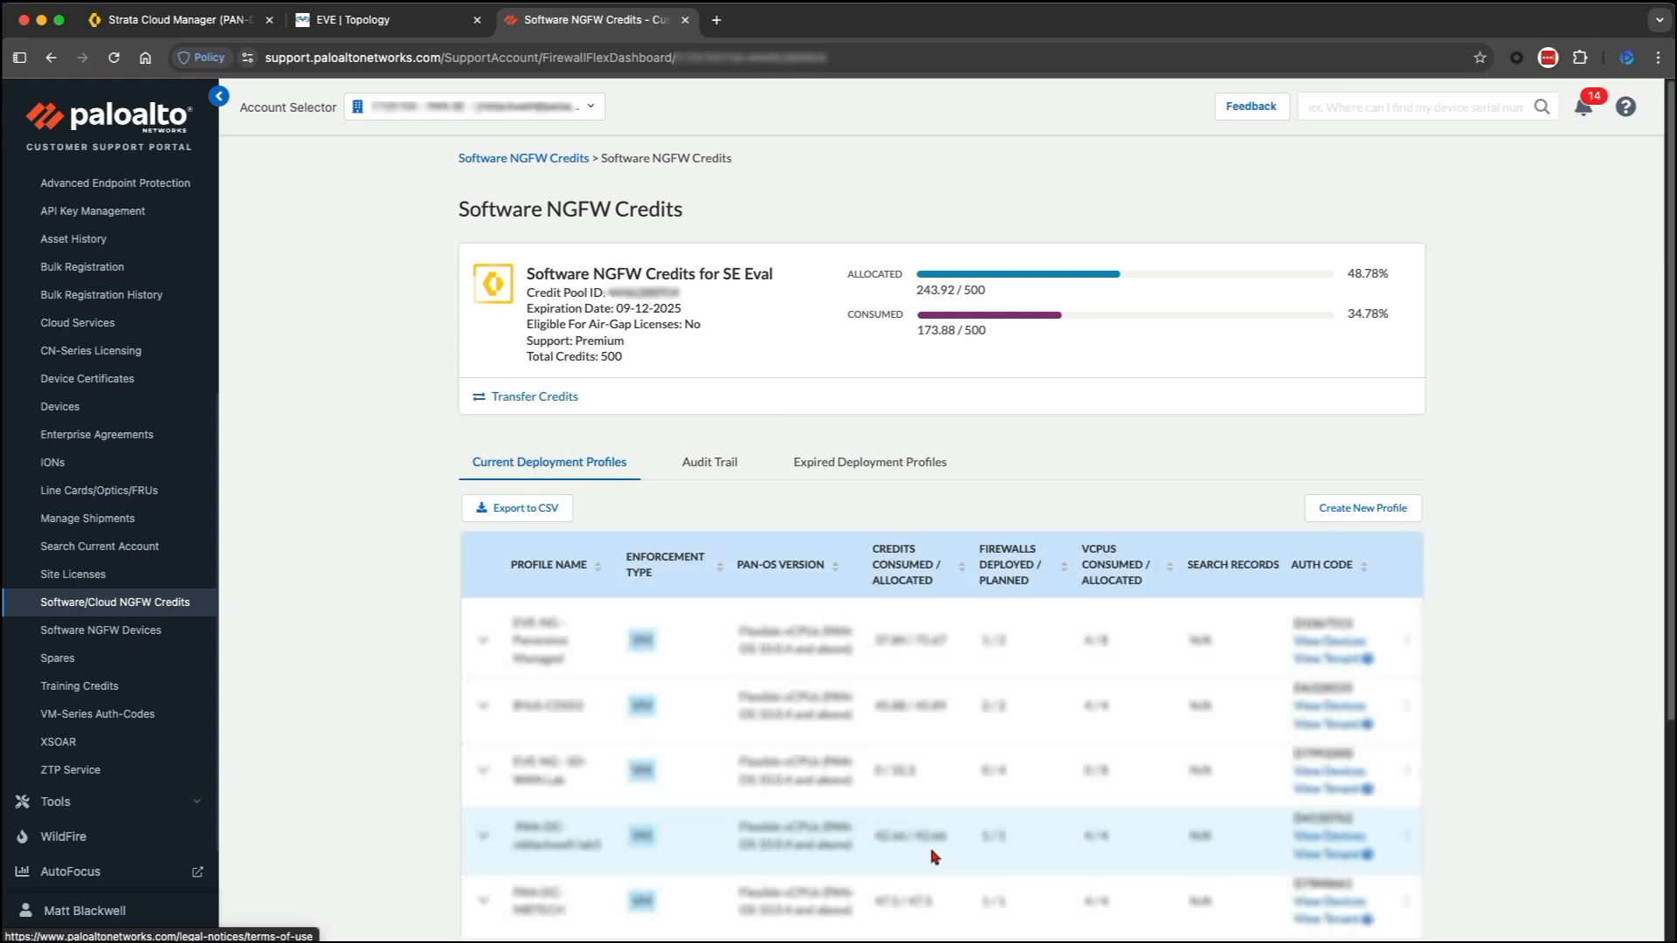
Open Finish Setup for the SCM-Managed-NGFWS profile and examine the activation form's support account, tenant, region, DLP and additional services sections.
scroll(786, 847, "down", 3)
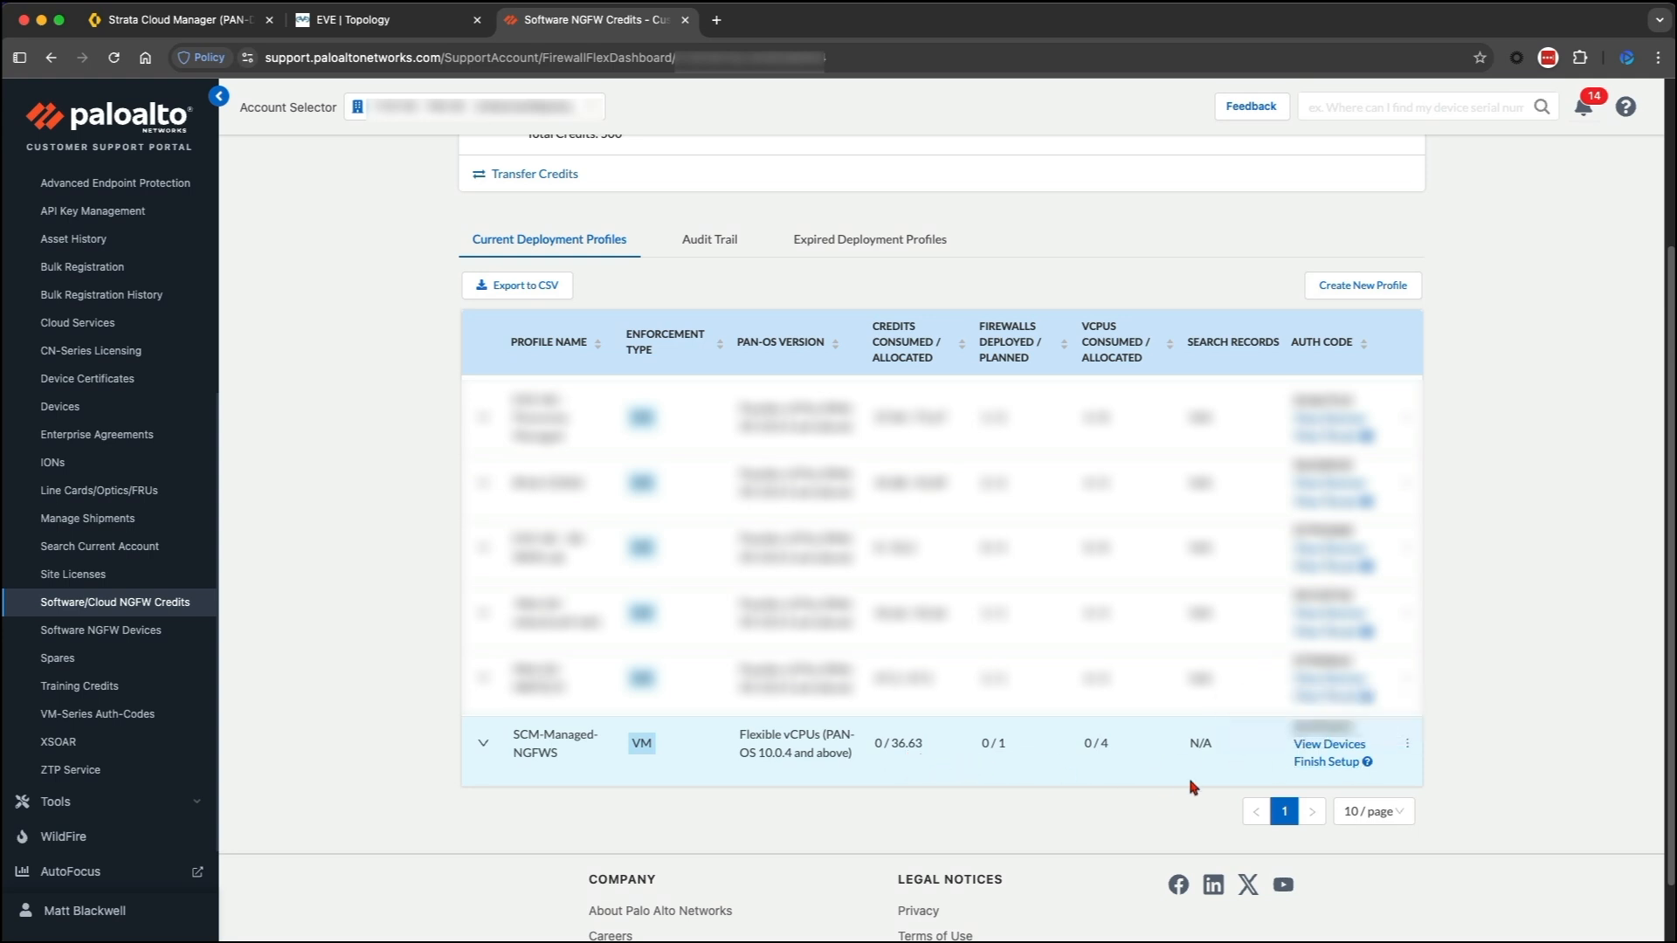
left_click(1326, 763)
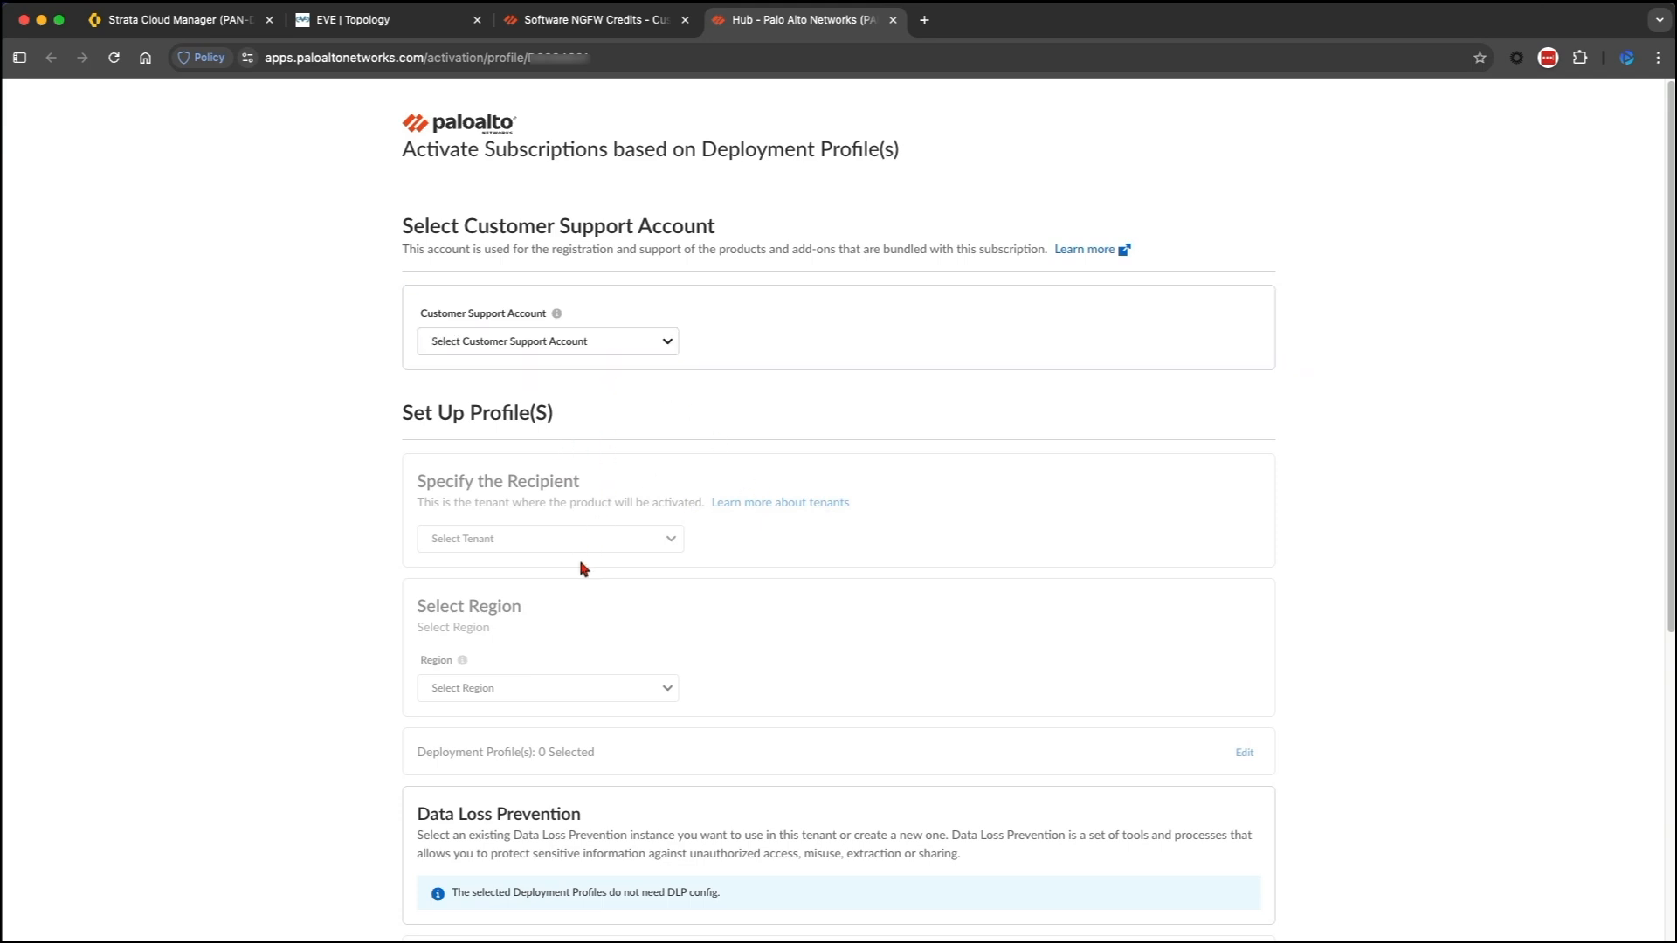
scroll(559, 541, "down", 1)
scroll(531, 500, "down", 1)
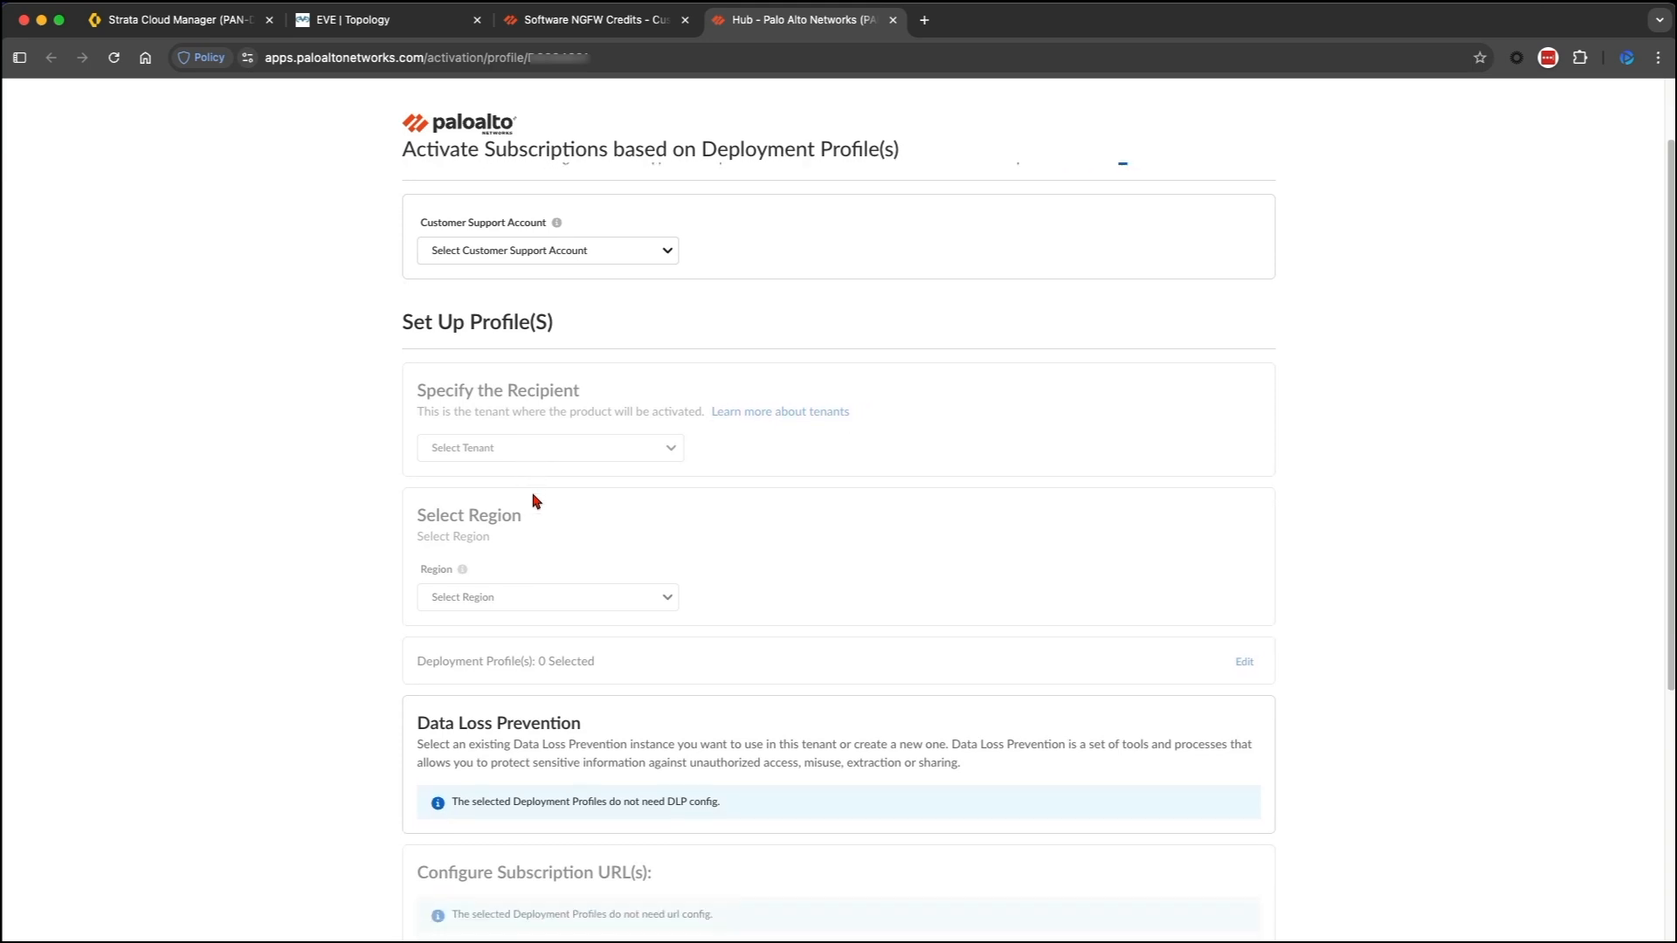
scroll(550, 499, "down", 1)
scroll(569, 512, "down", 3)
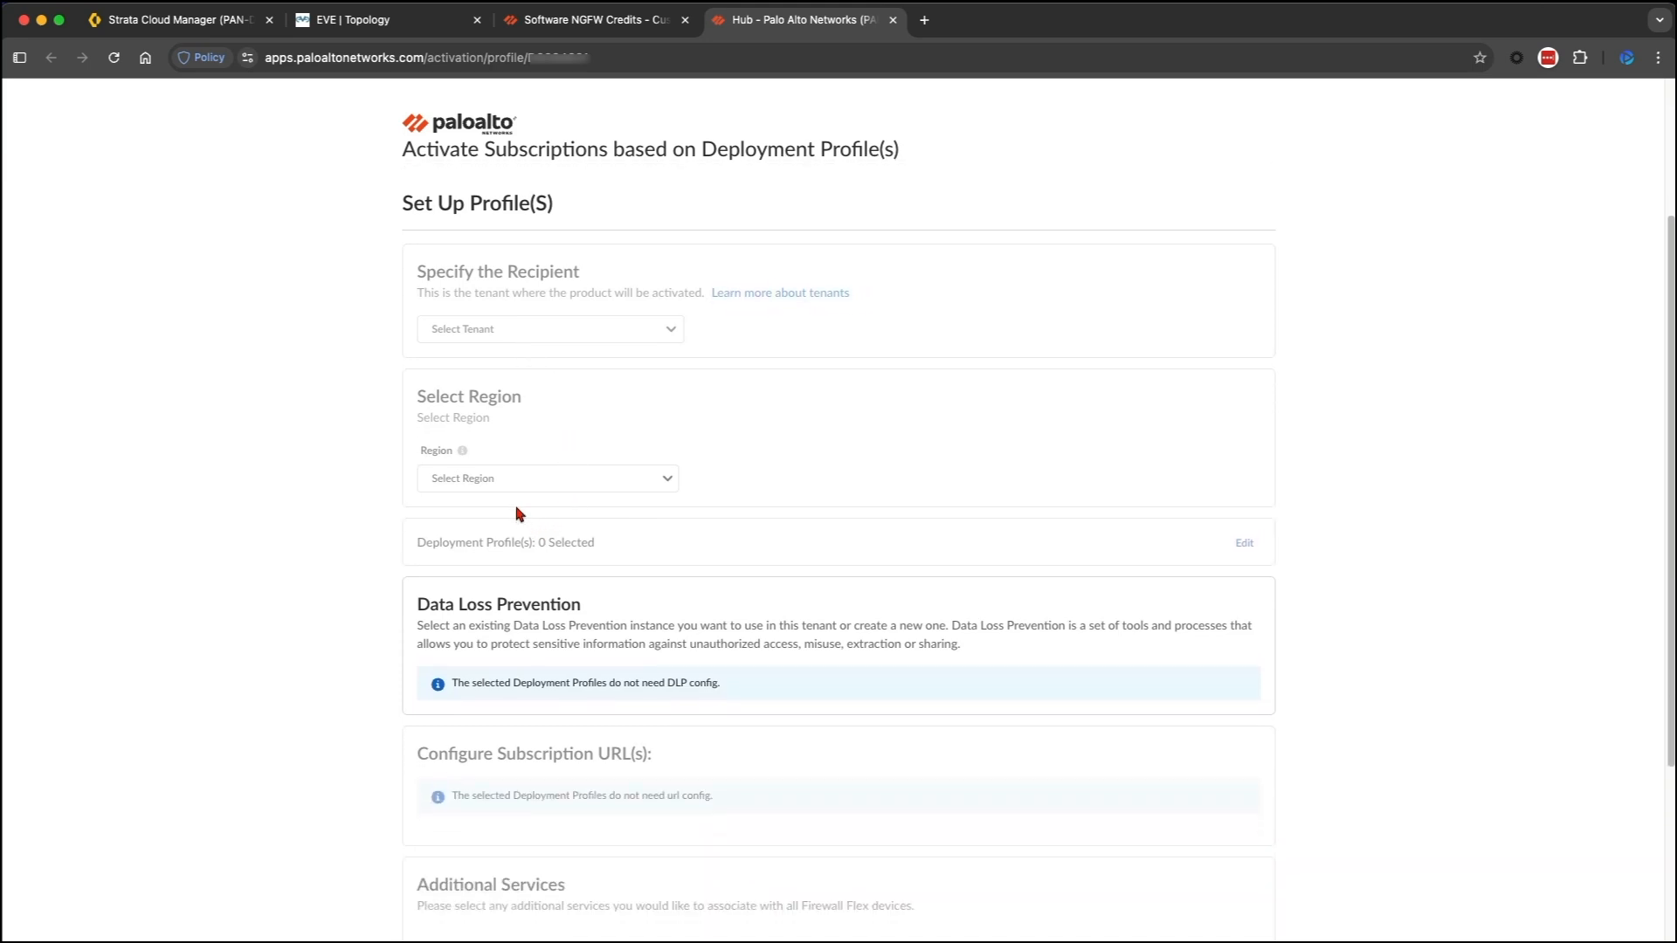
scroll(591, 609, "down", 3)
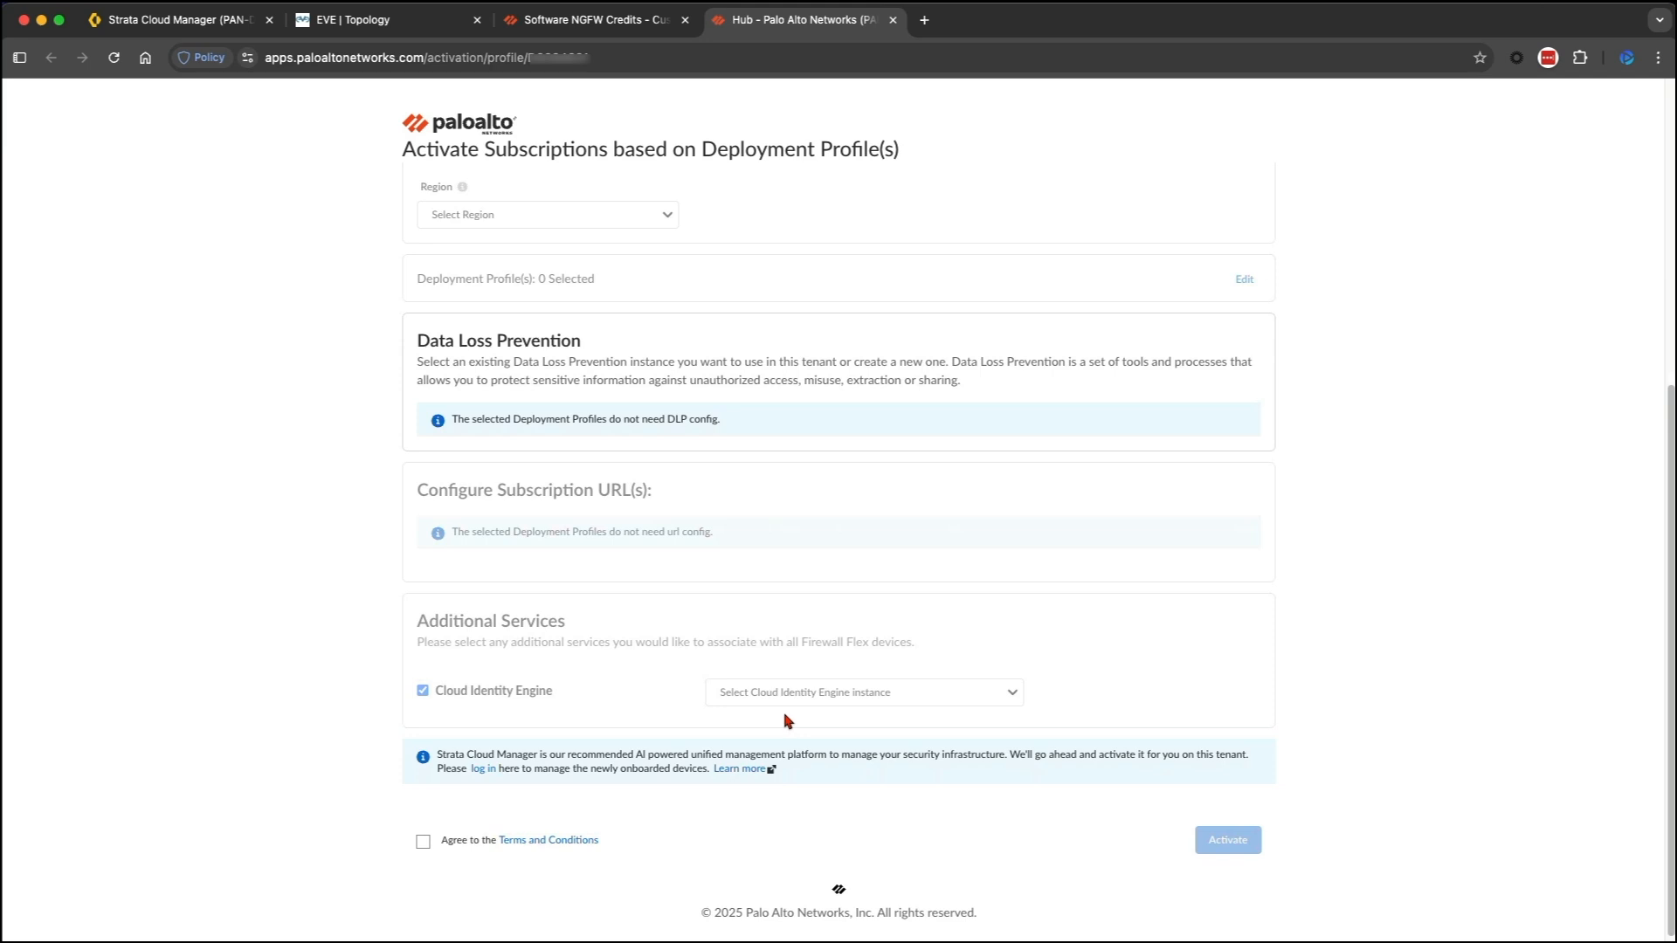
scroll(787, 721, "down", 1)
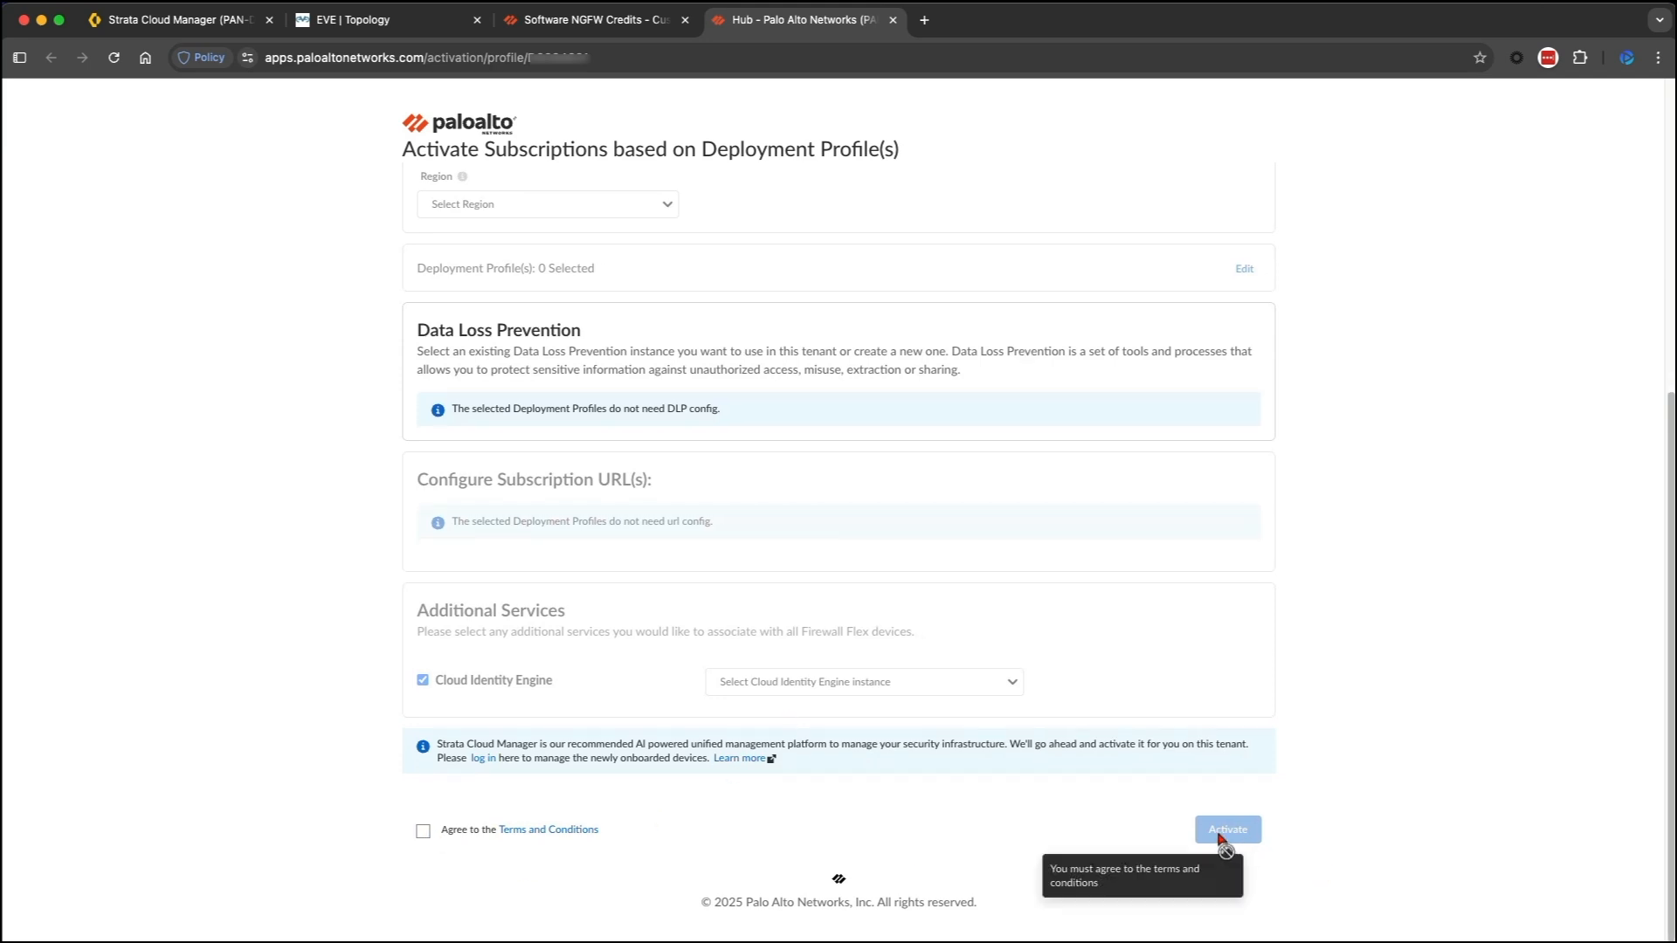
scroll(859, 792, "up", 5)
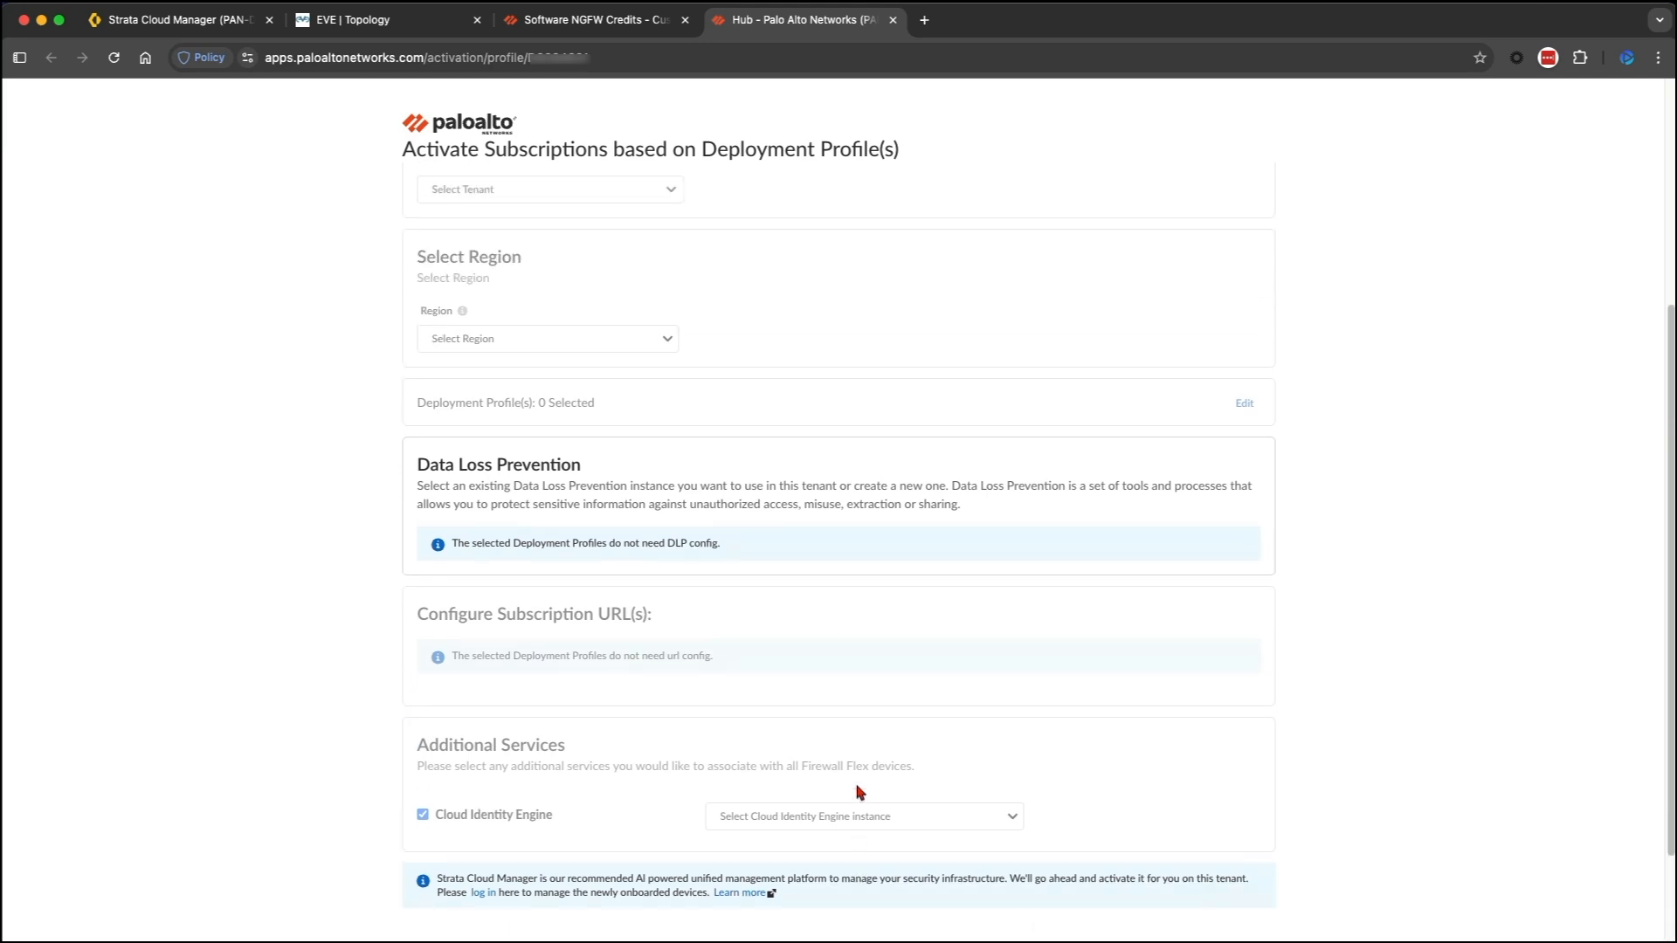
scroll(865, 791, "up", 3)
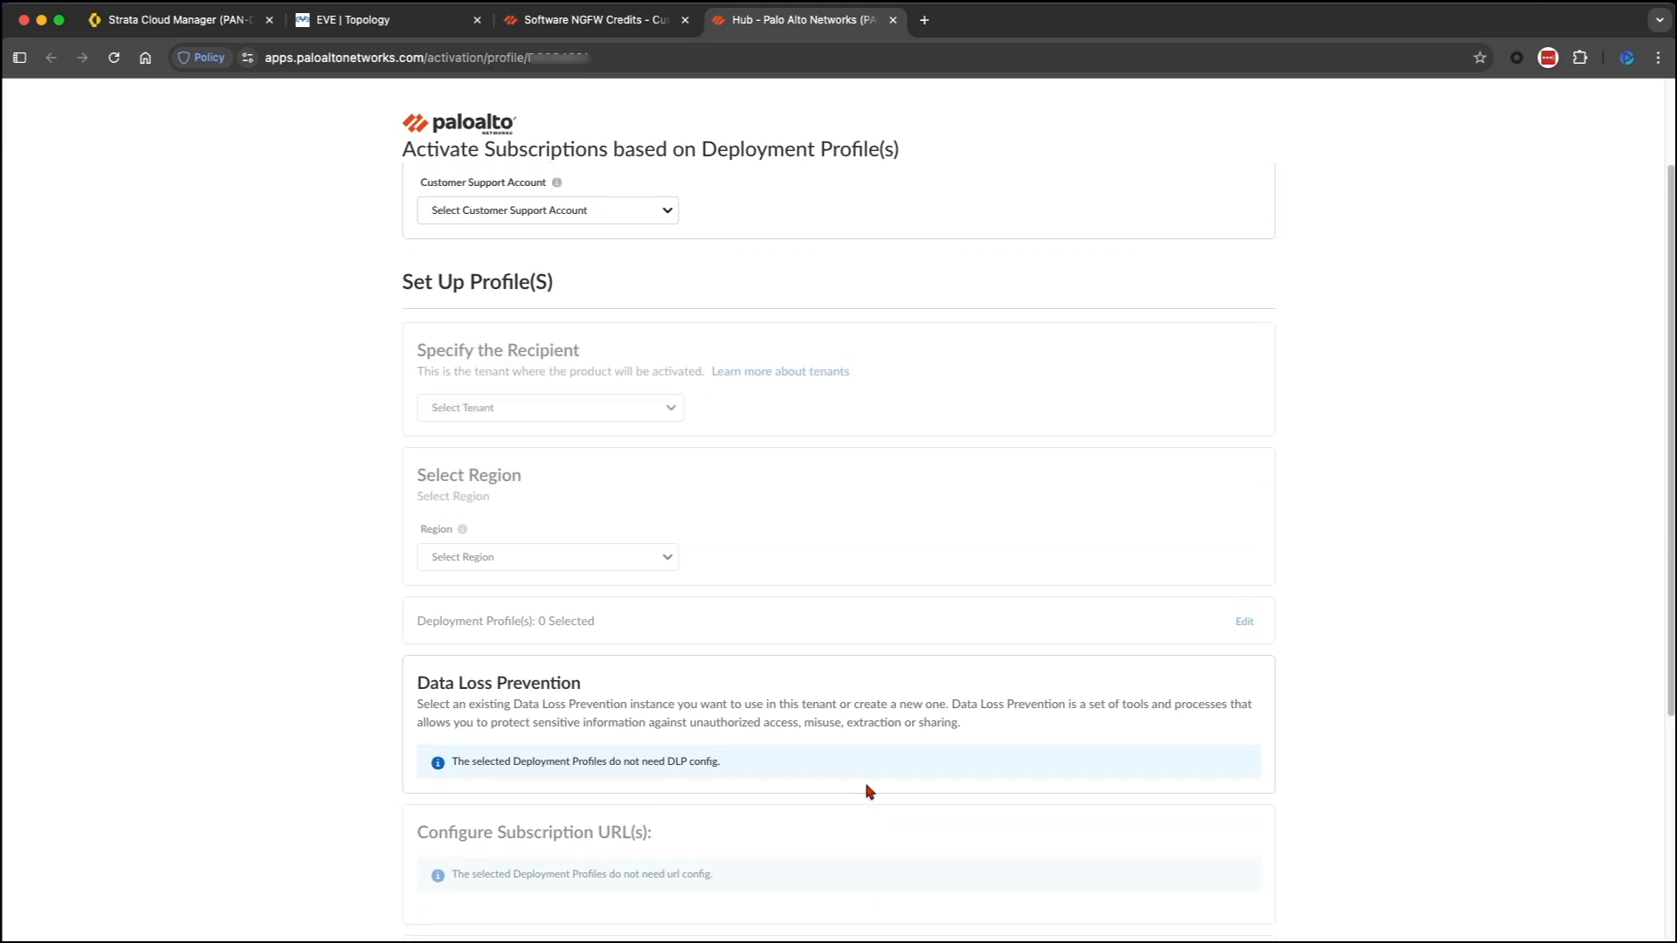
scroll(869, 791, "up", 3)
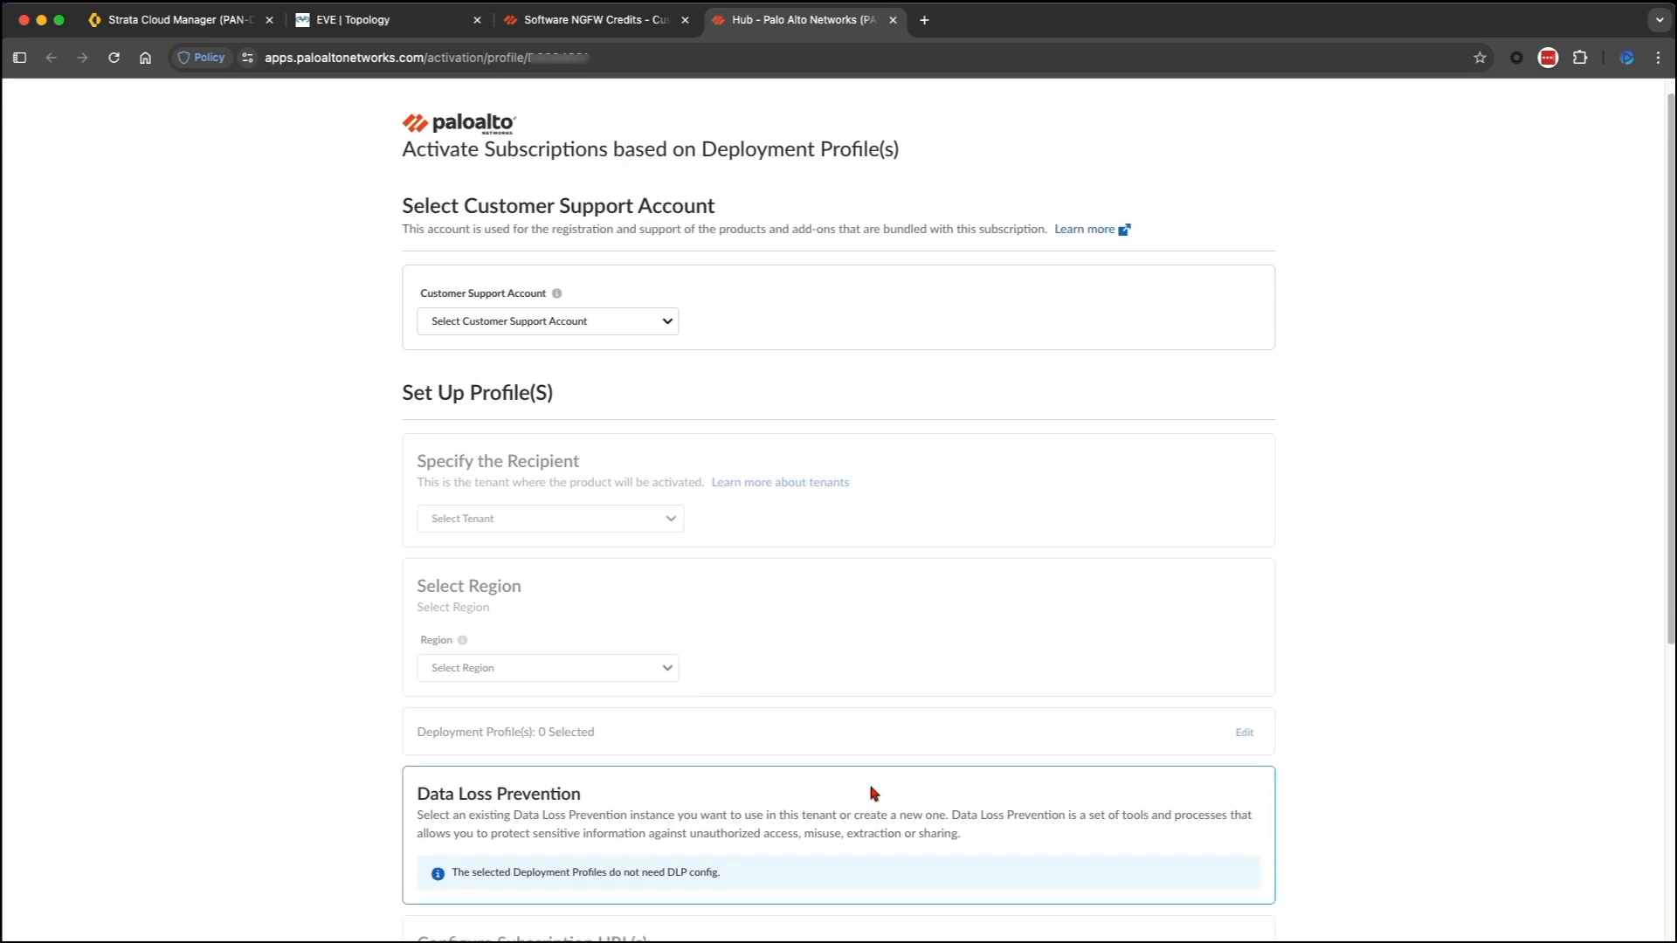
scroll(871, 790, "down", 2)
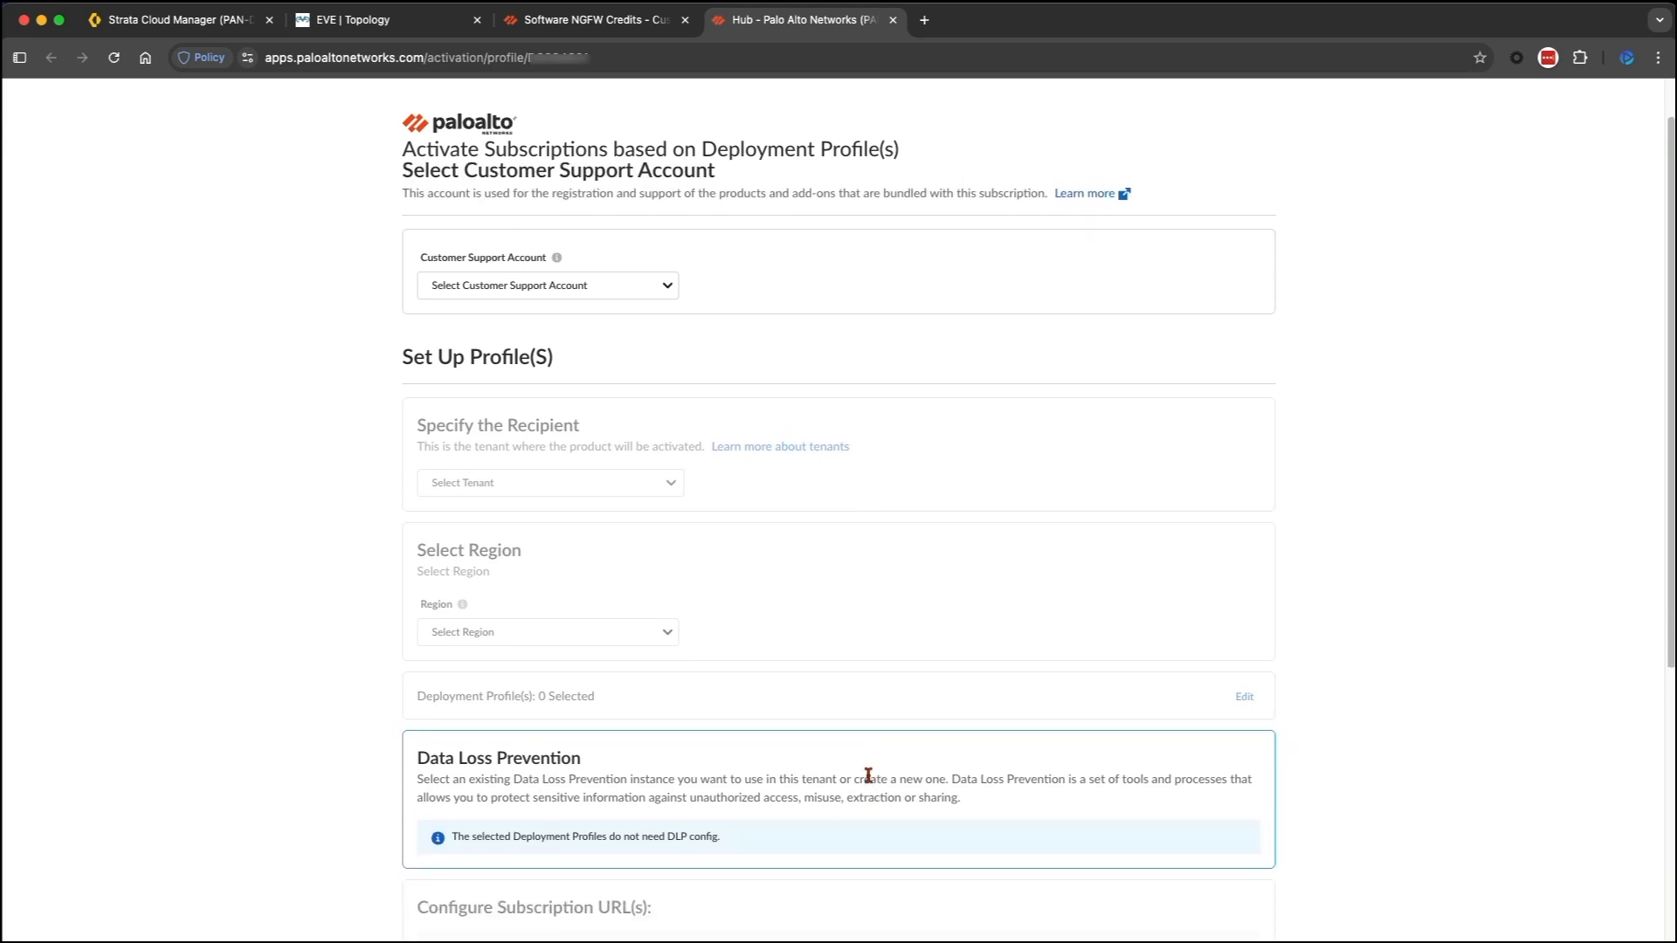
scroll(865, 773, "down", 1)
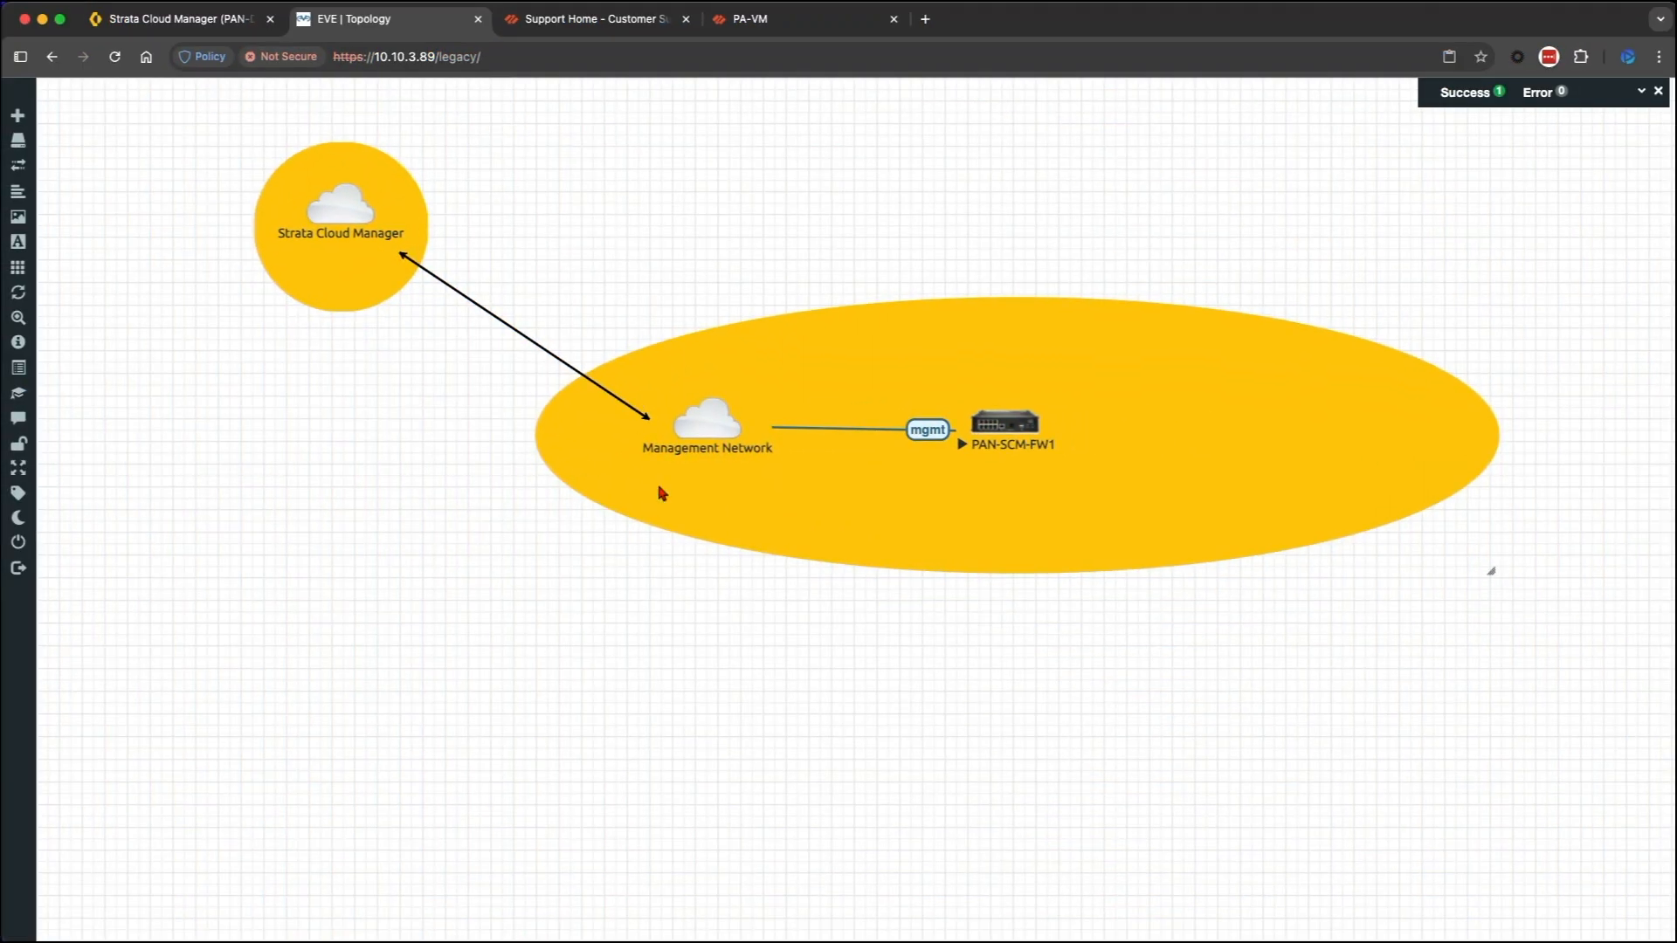
Switch to the EVE topology, open the PAN-SCM-FW1 console, and log in as admin with the account password.
left_click(1001, 432)
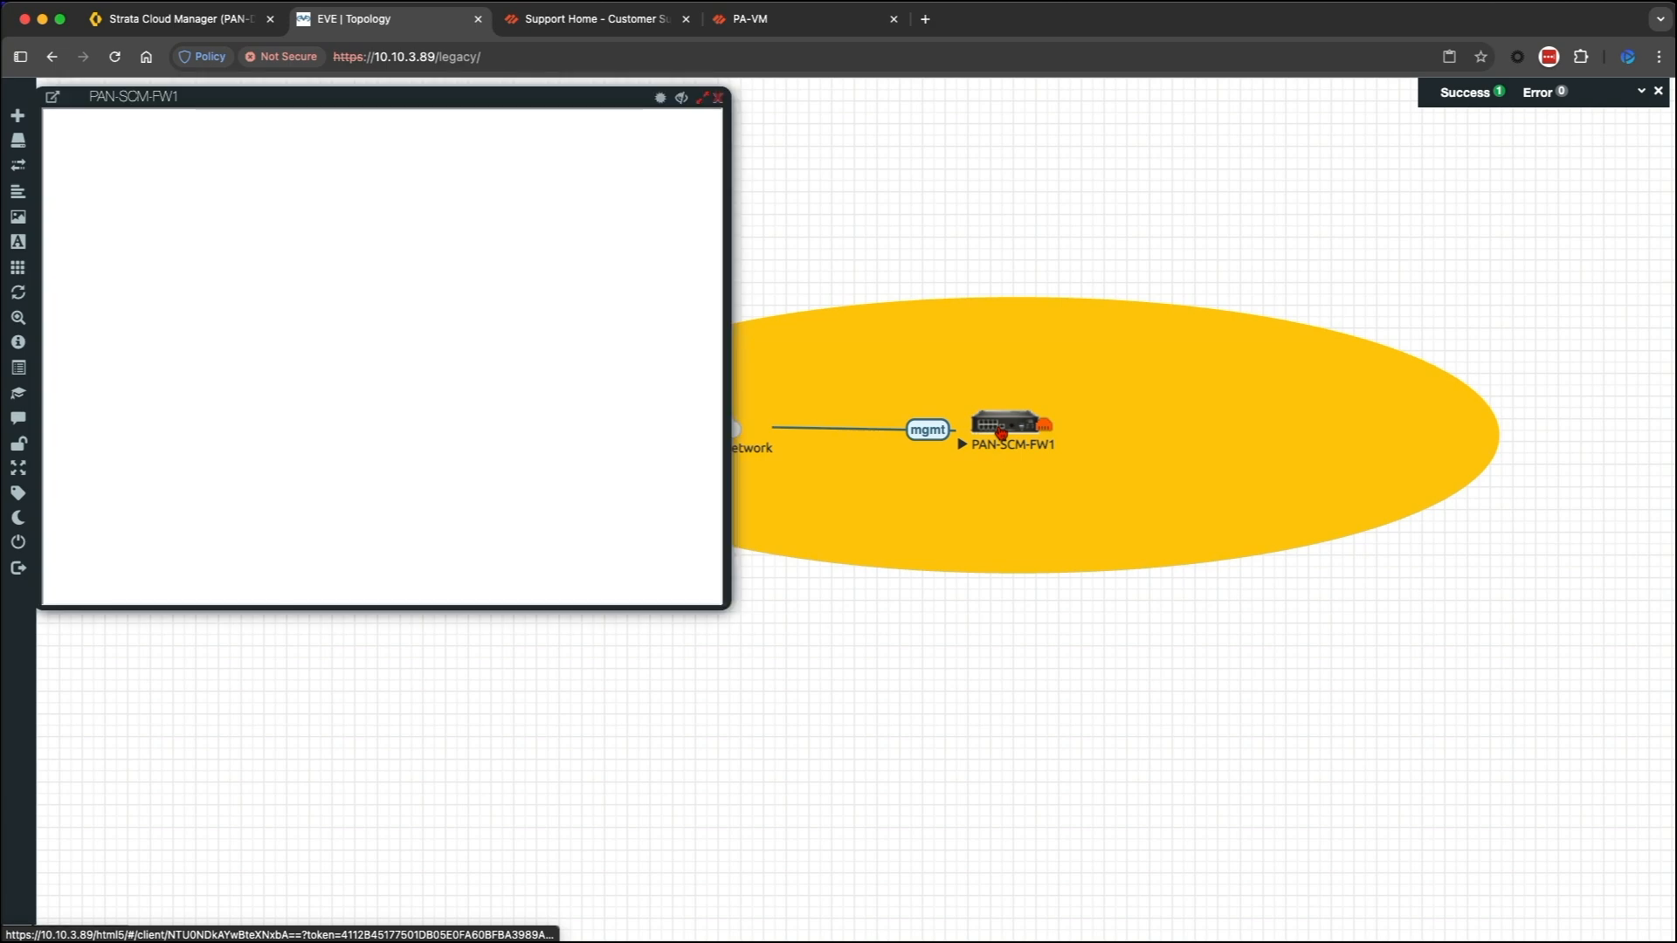
type("admin")
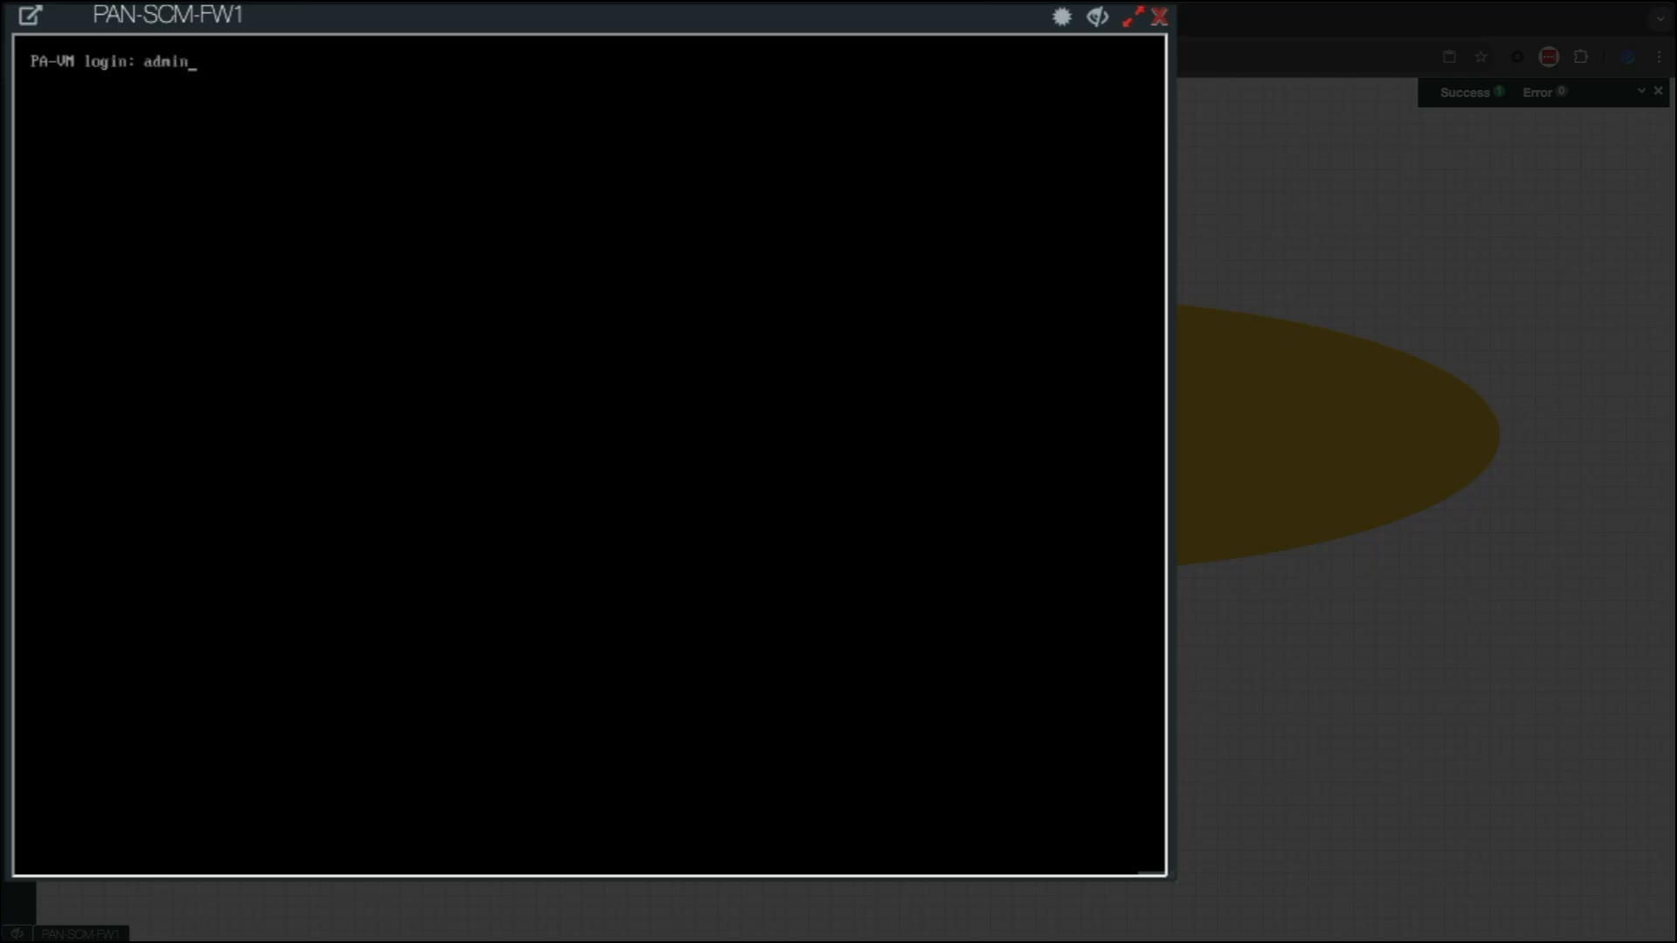
key("Return")
key("Return")
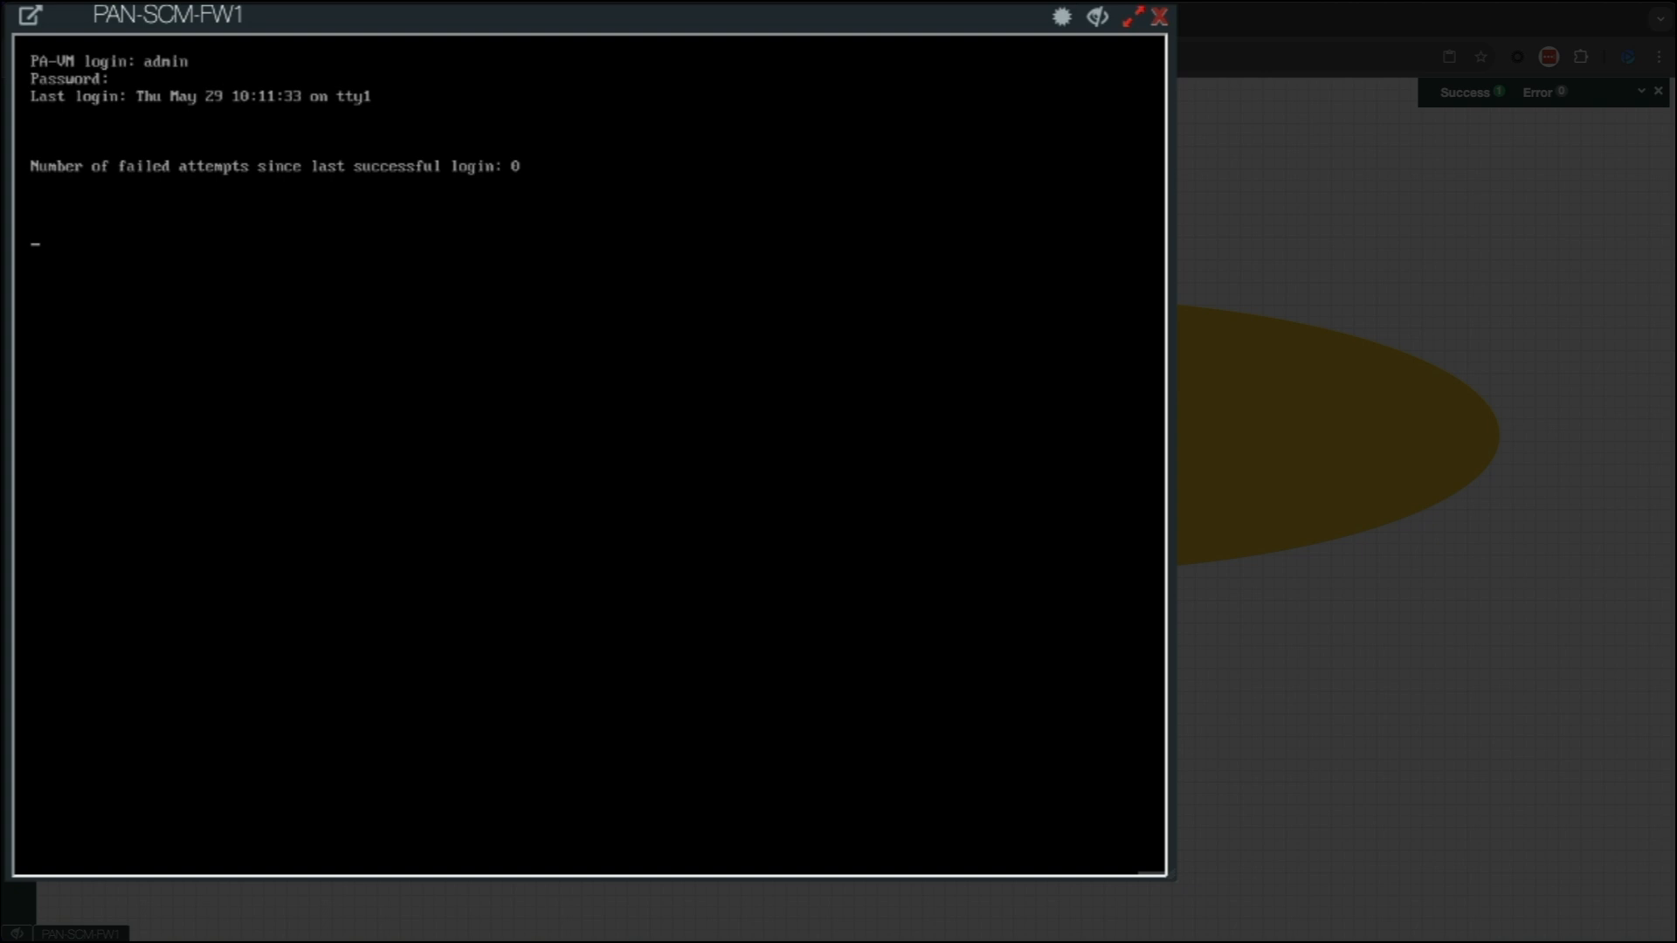
Enter configuration mode on the firewall and set the deviceconfig system type to static.
type("configure")
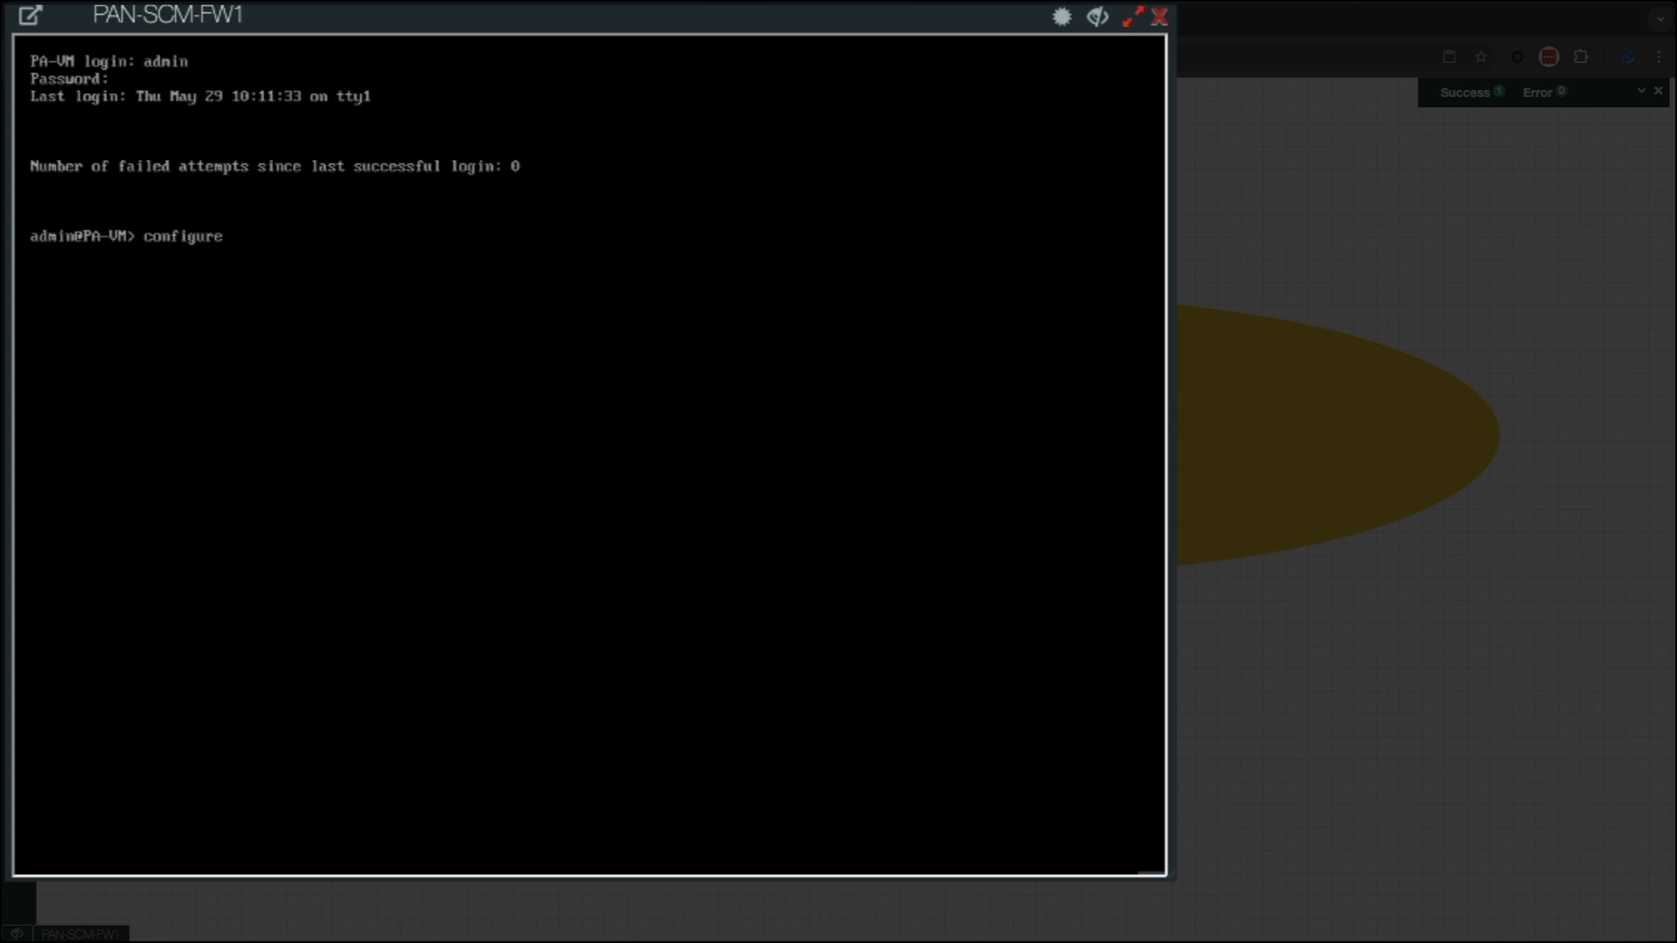
key("Return")
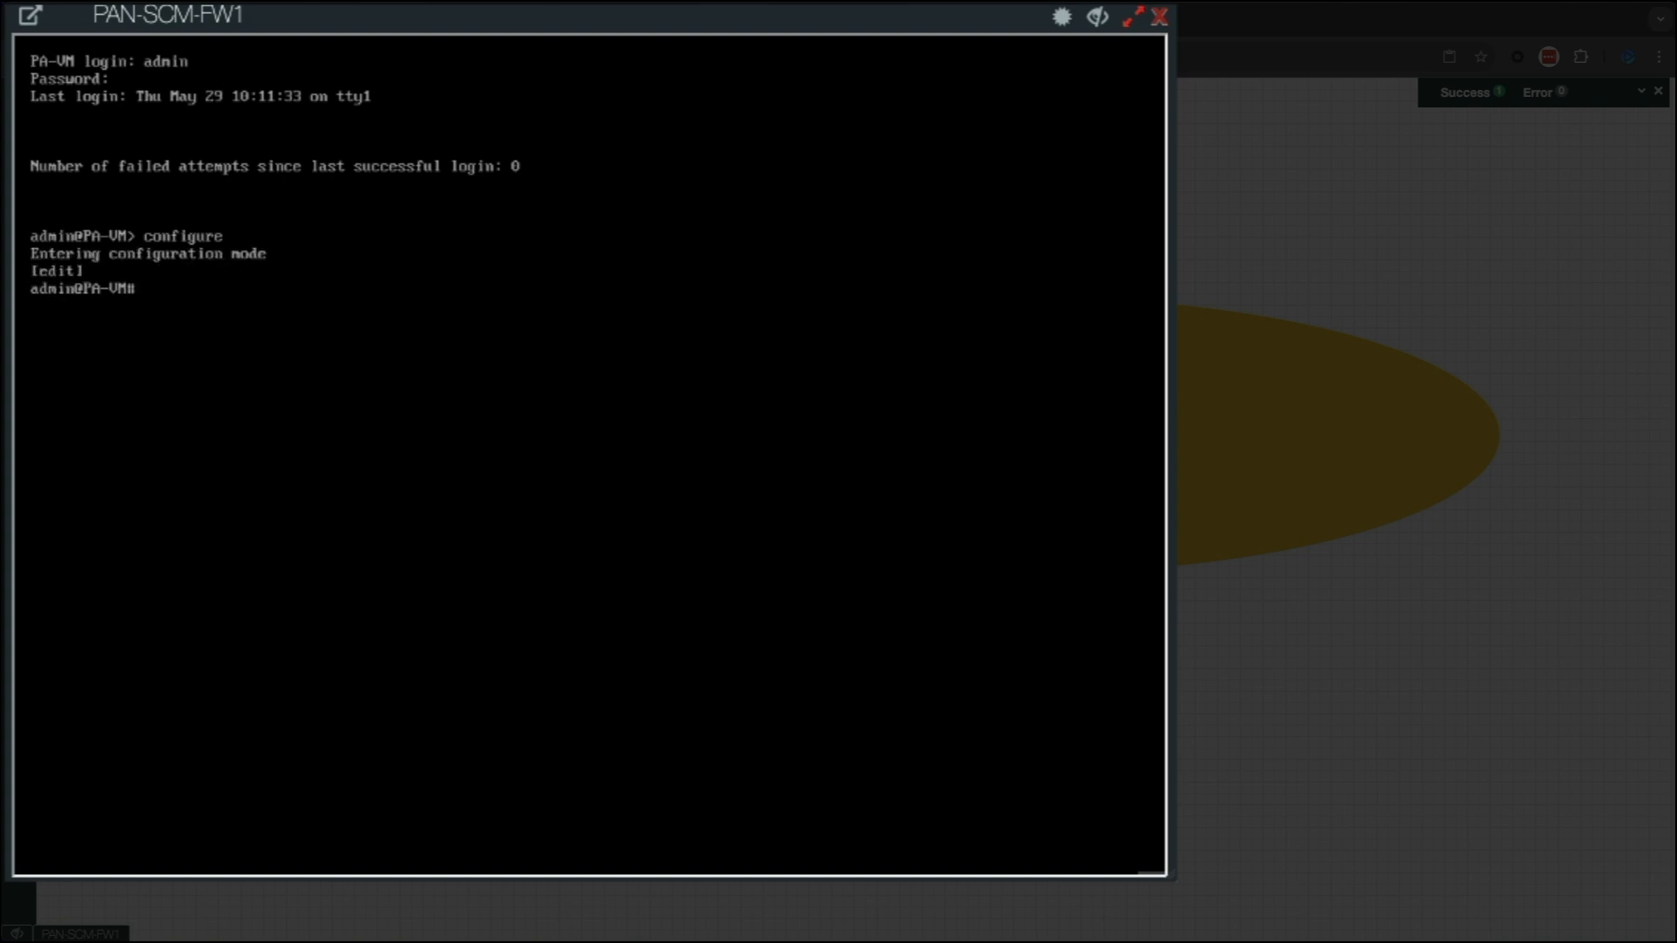
type("set device")
key("Tab")
type("sy")
key("Tab")
type("type s")
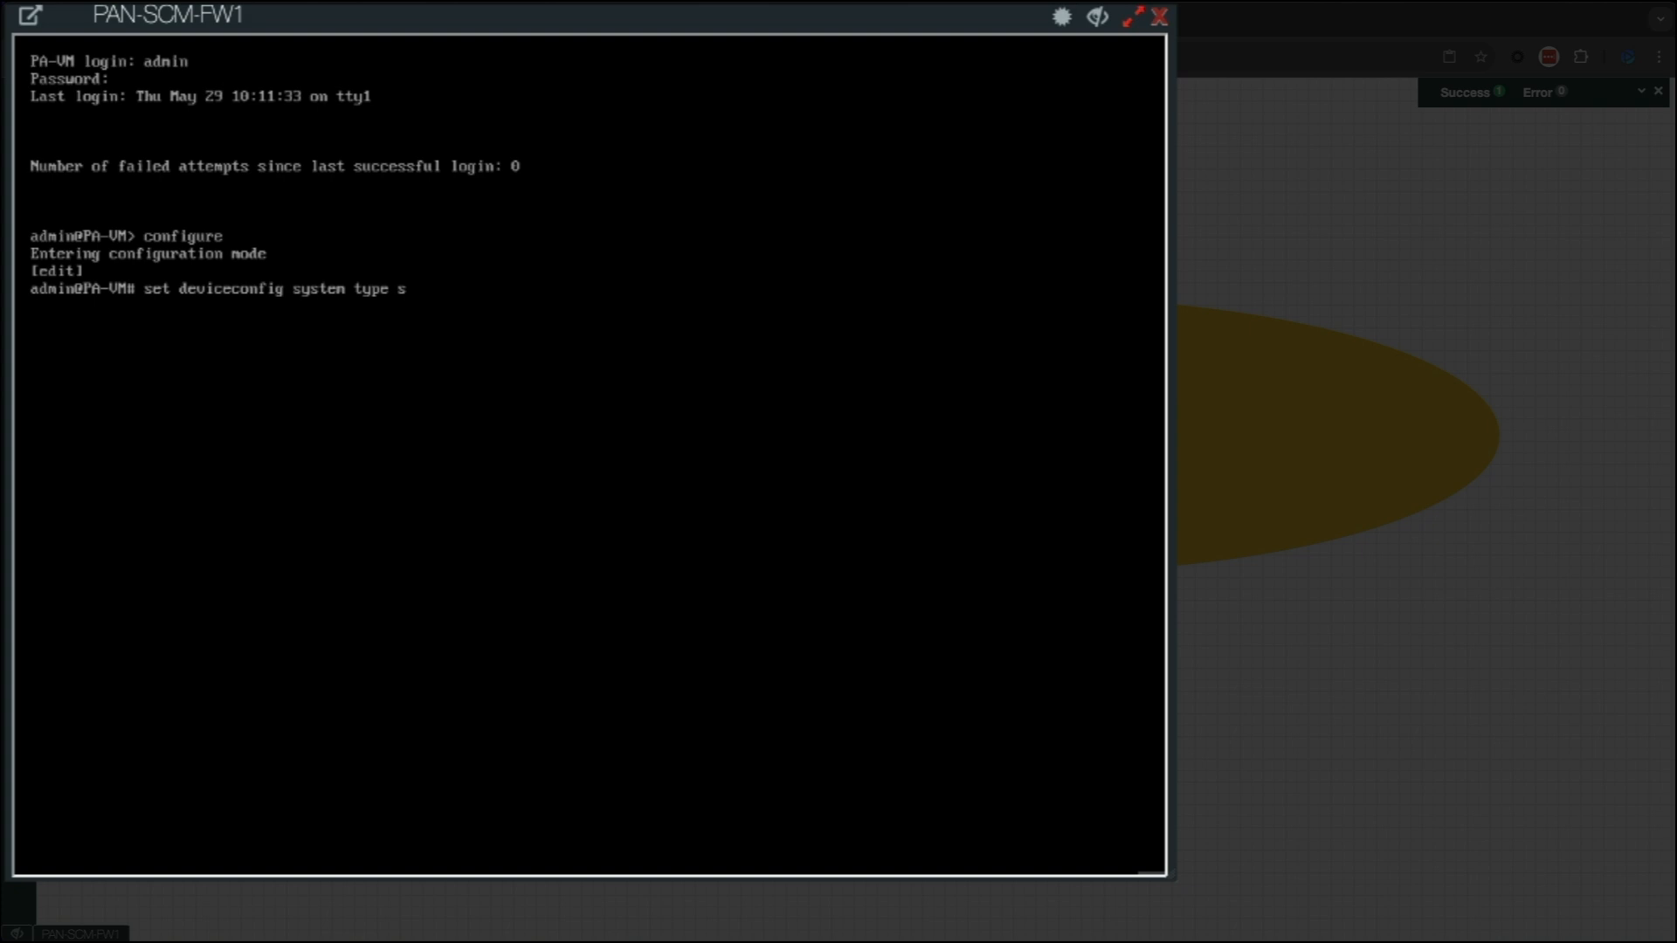
key("Tab")
Set the firewall's management IP address to 10.10.3.180, netmask to 255.255.255.0 and default gateway to 10.10.3.254.
type("set")
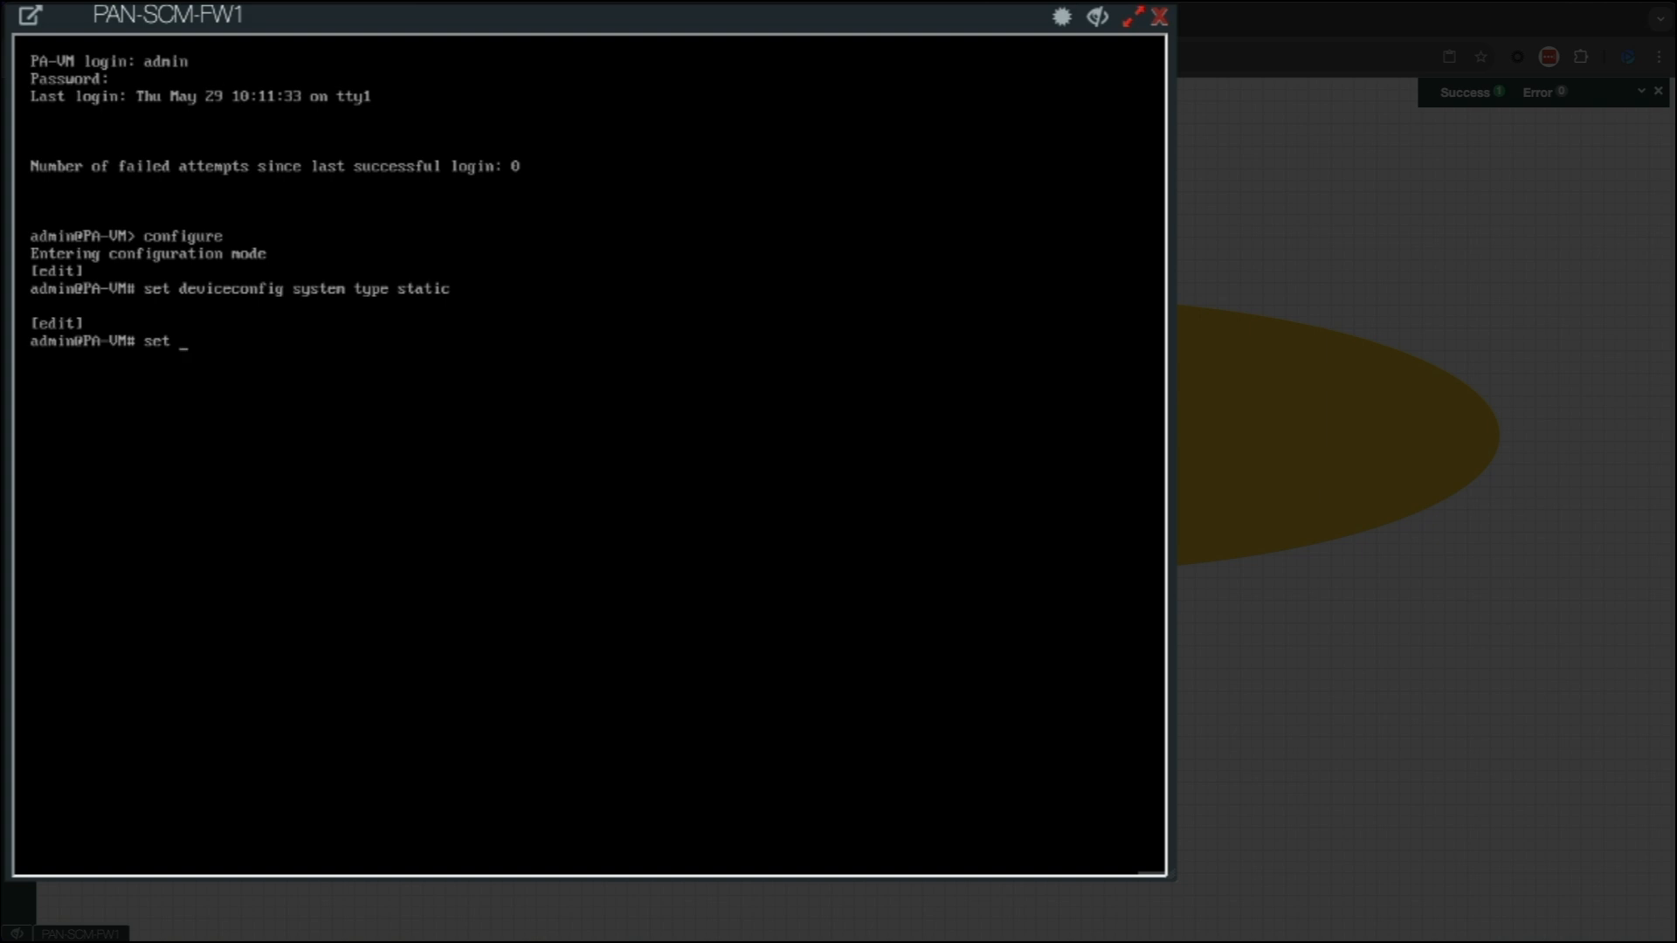
type(" deviceconfig system ip-")
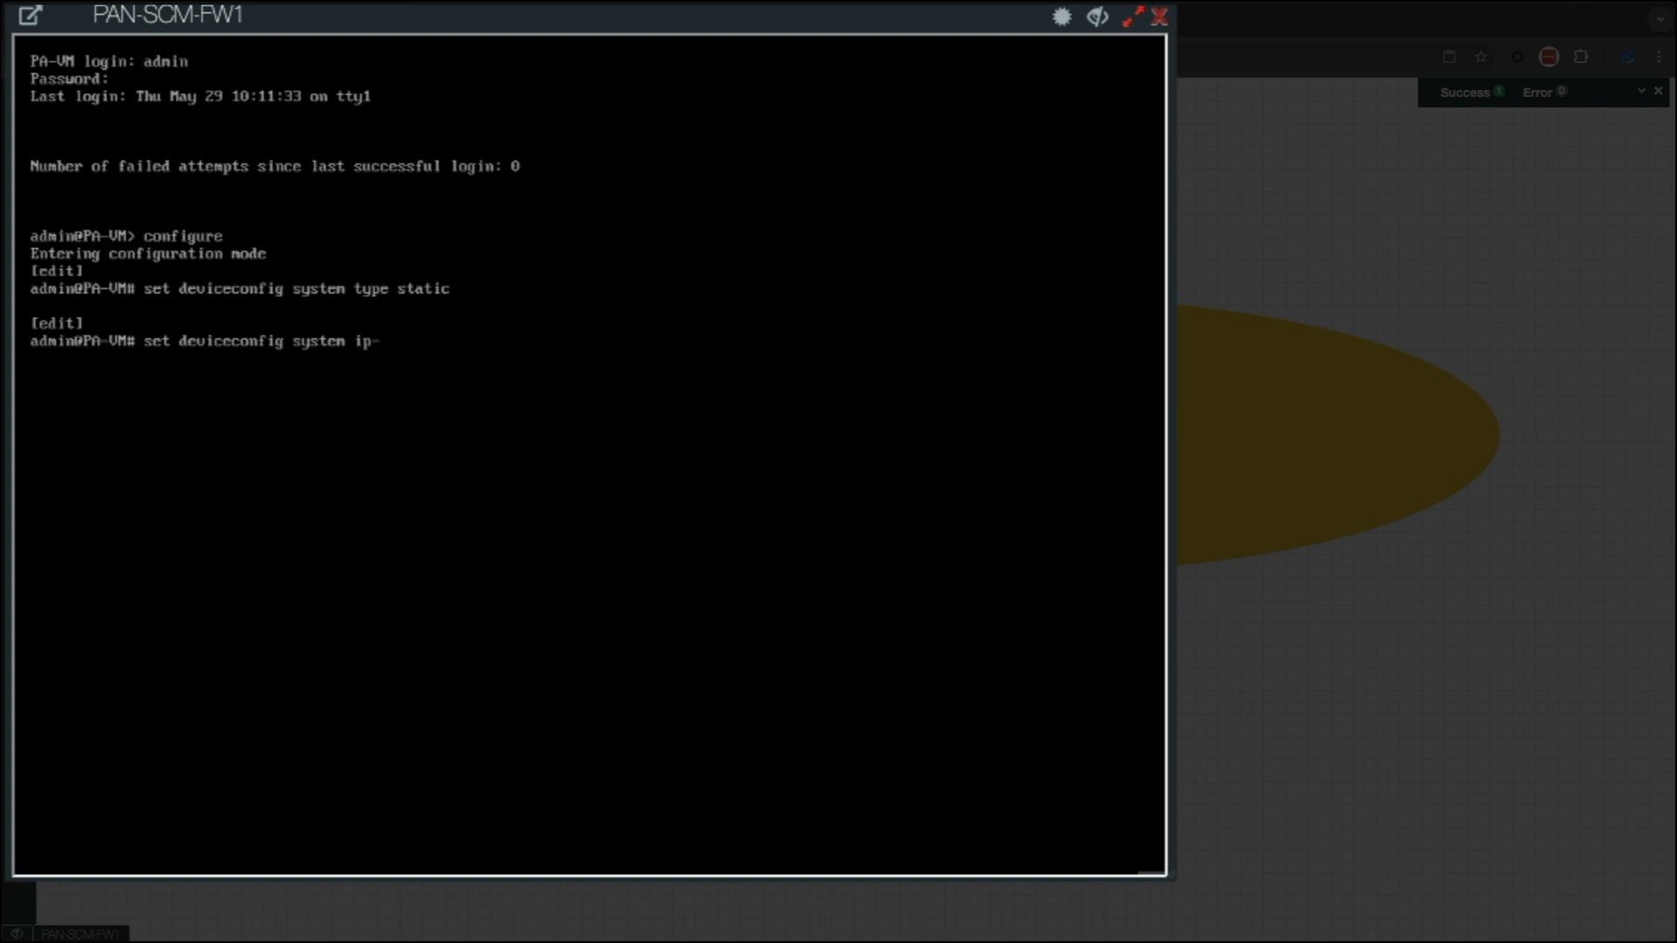
type("address 10.10.3.180 ")
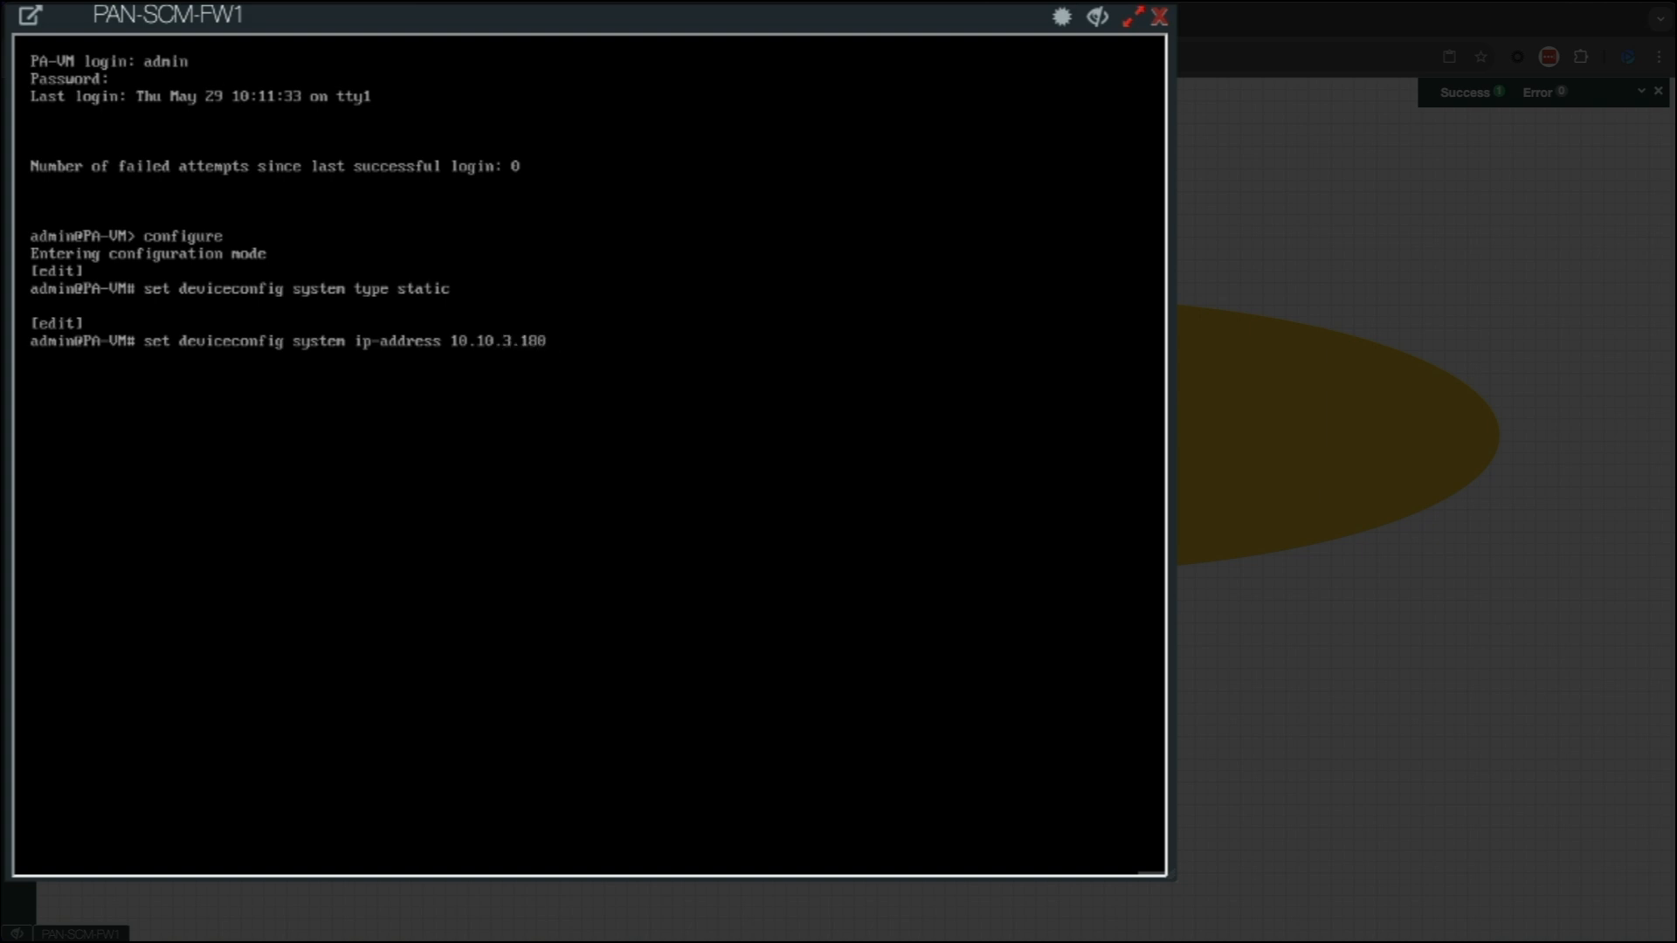
type("netmask 255.255.255.0 def")
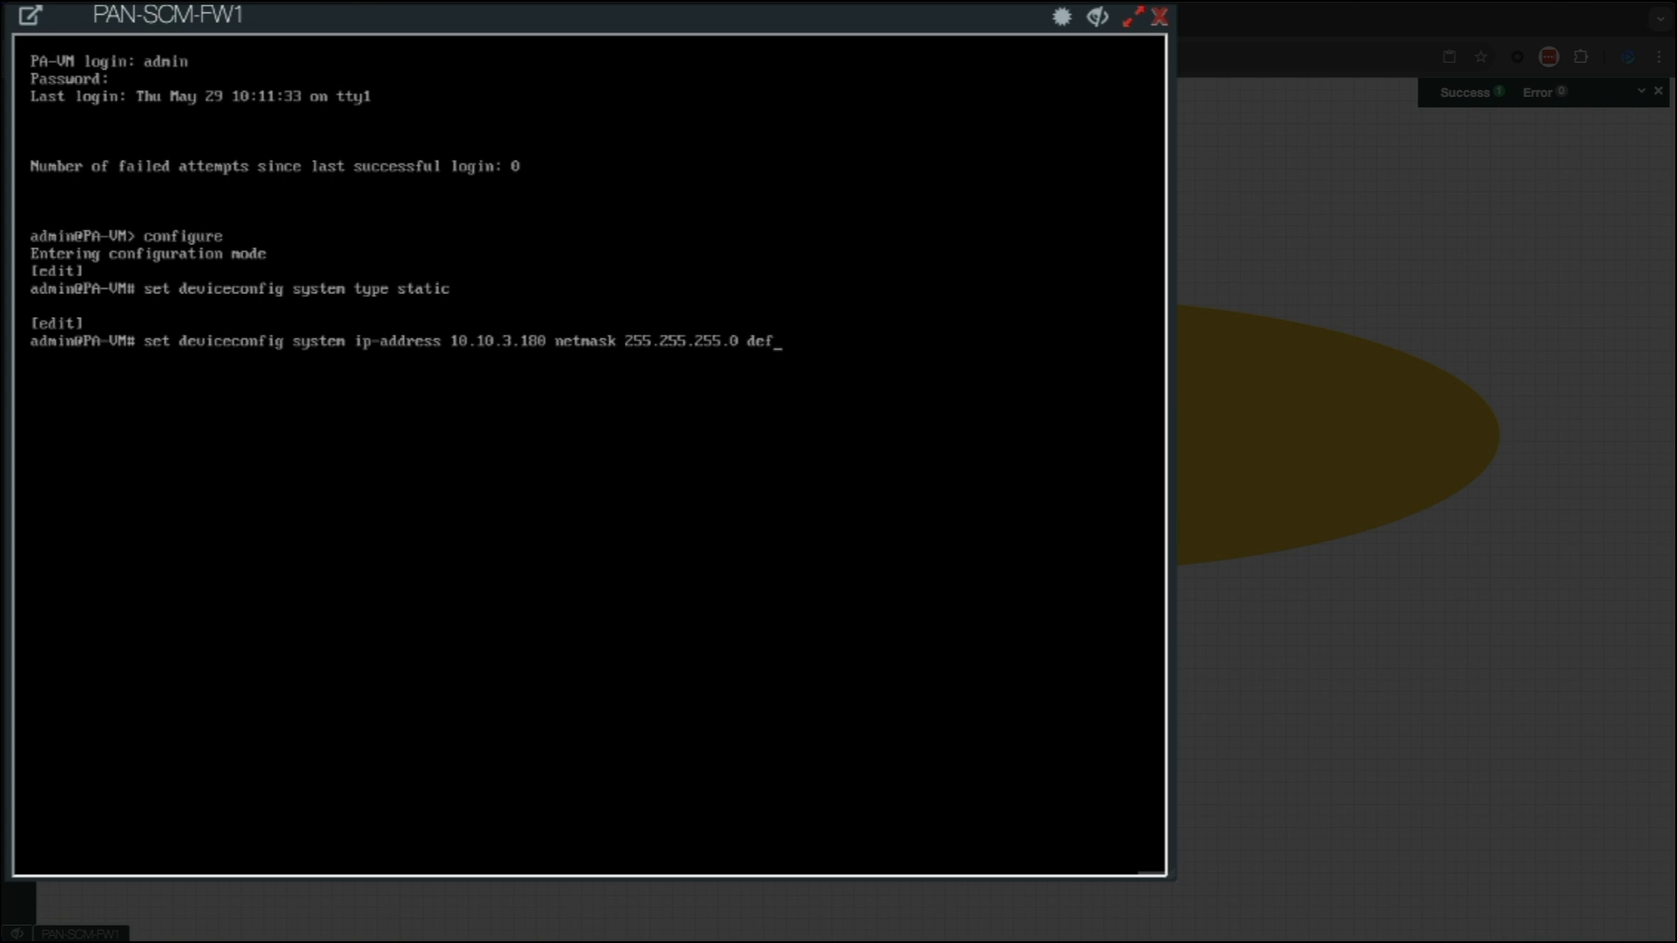
type("ault-gateway 10.10.3.254")
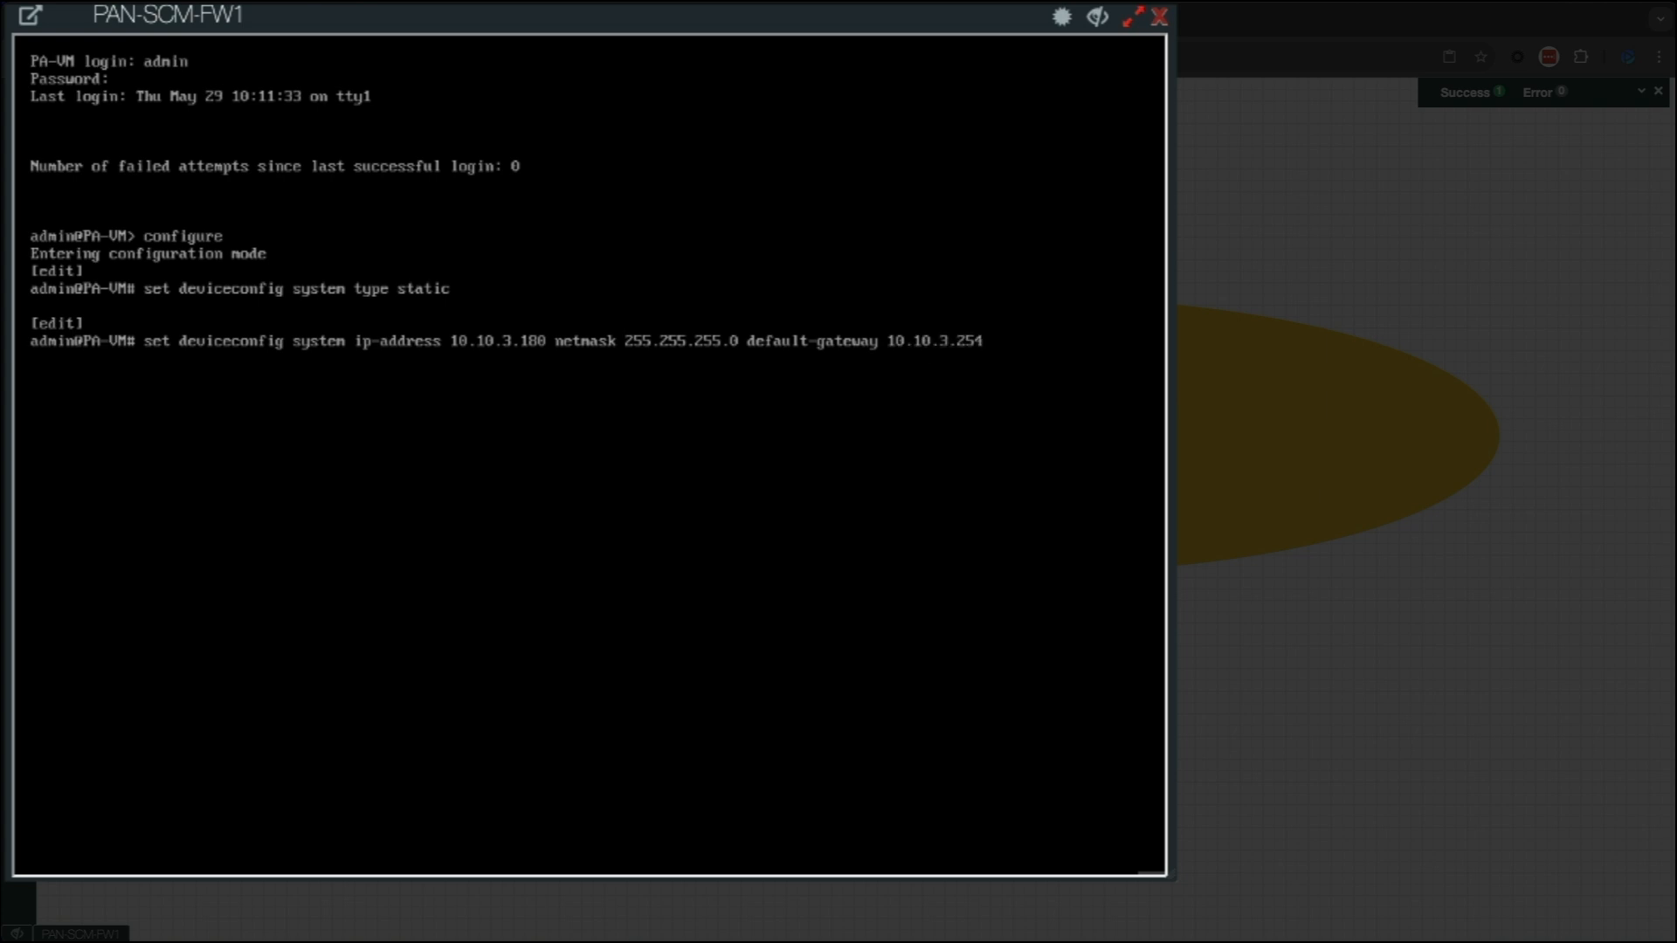
key("Return")
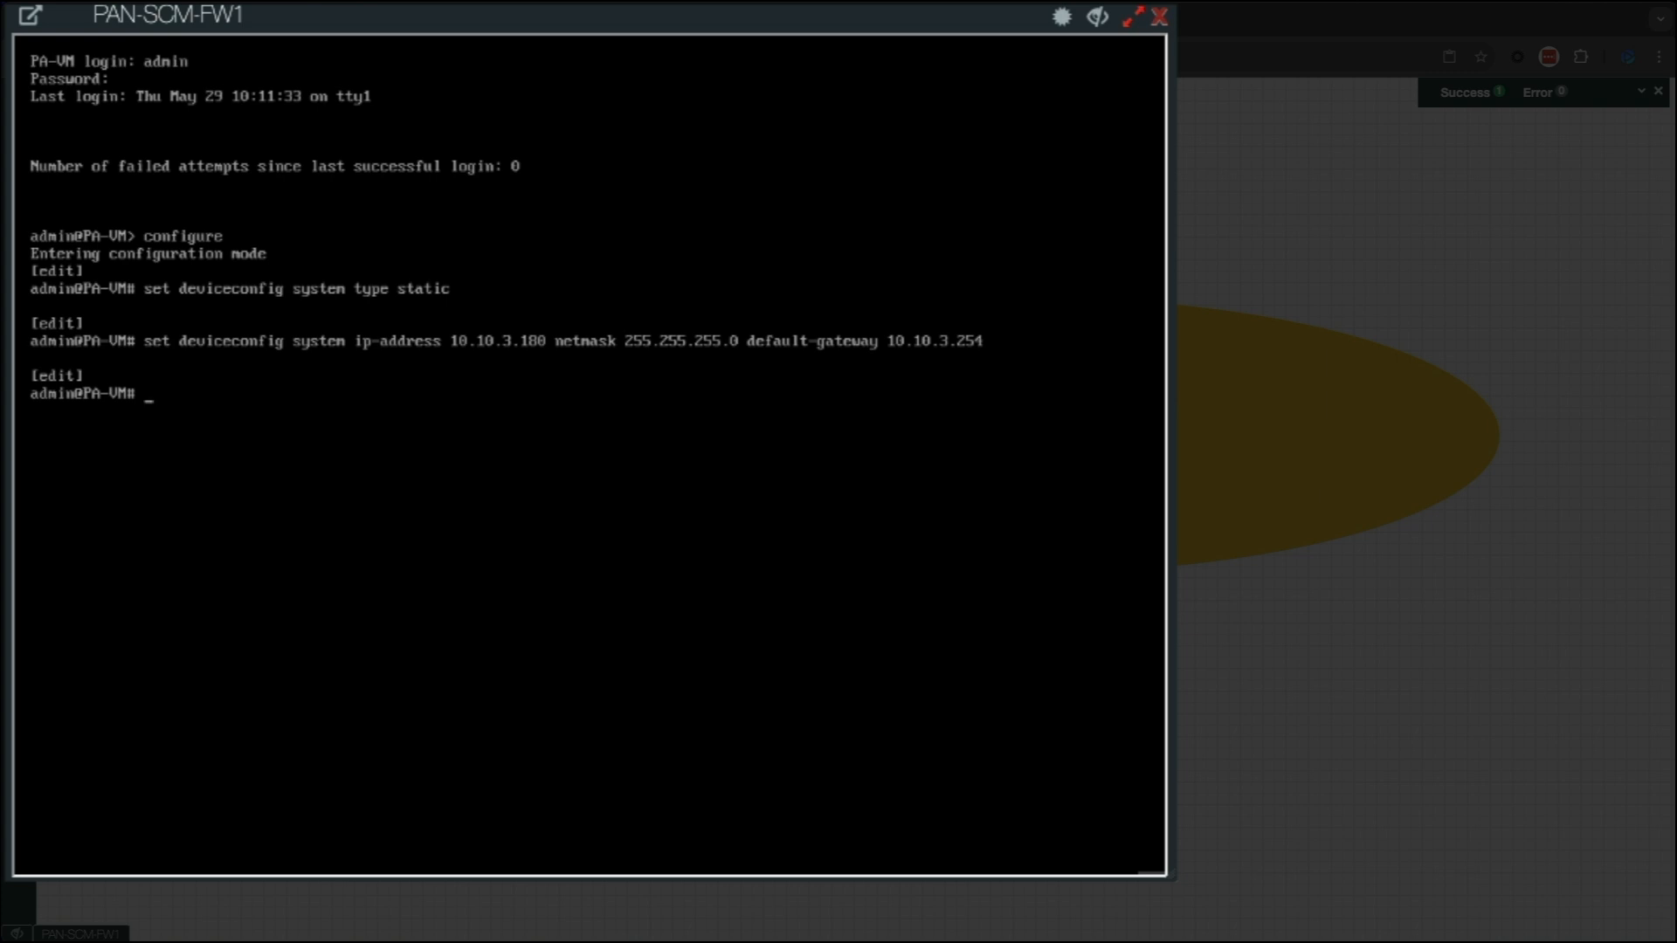
Set the firewall's DNS servers to primary 8.8.8.8 and secondary 1.1.1.1.
type("set deviceconfig system")
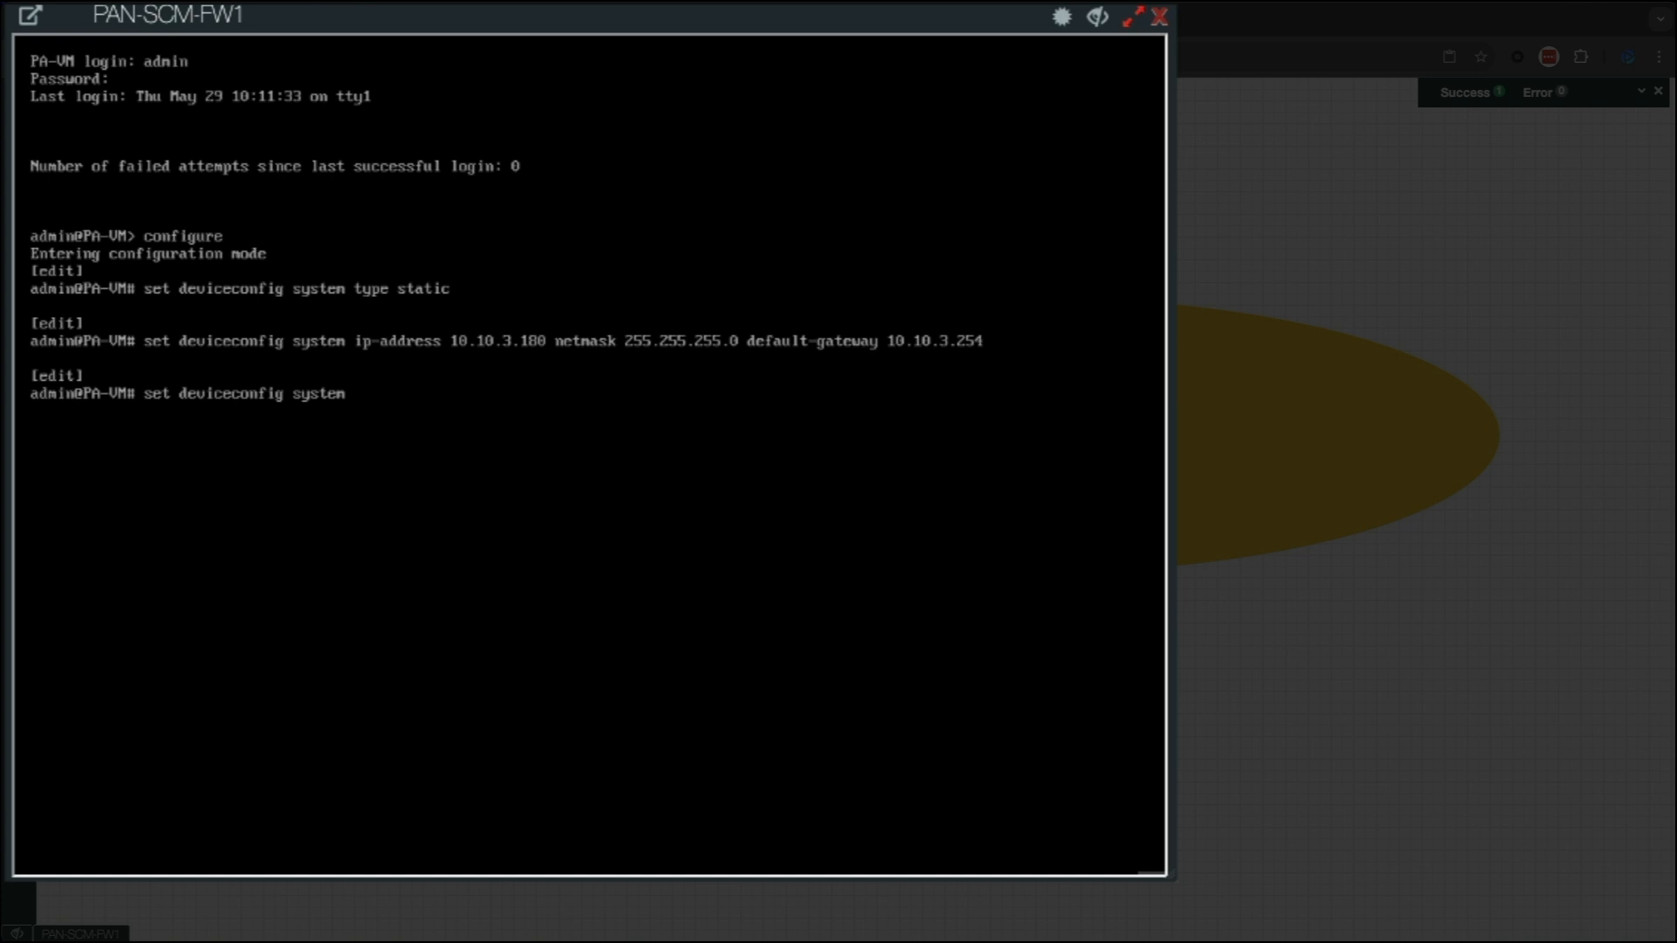
type(" dns-setting servers ")
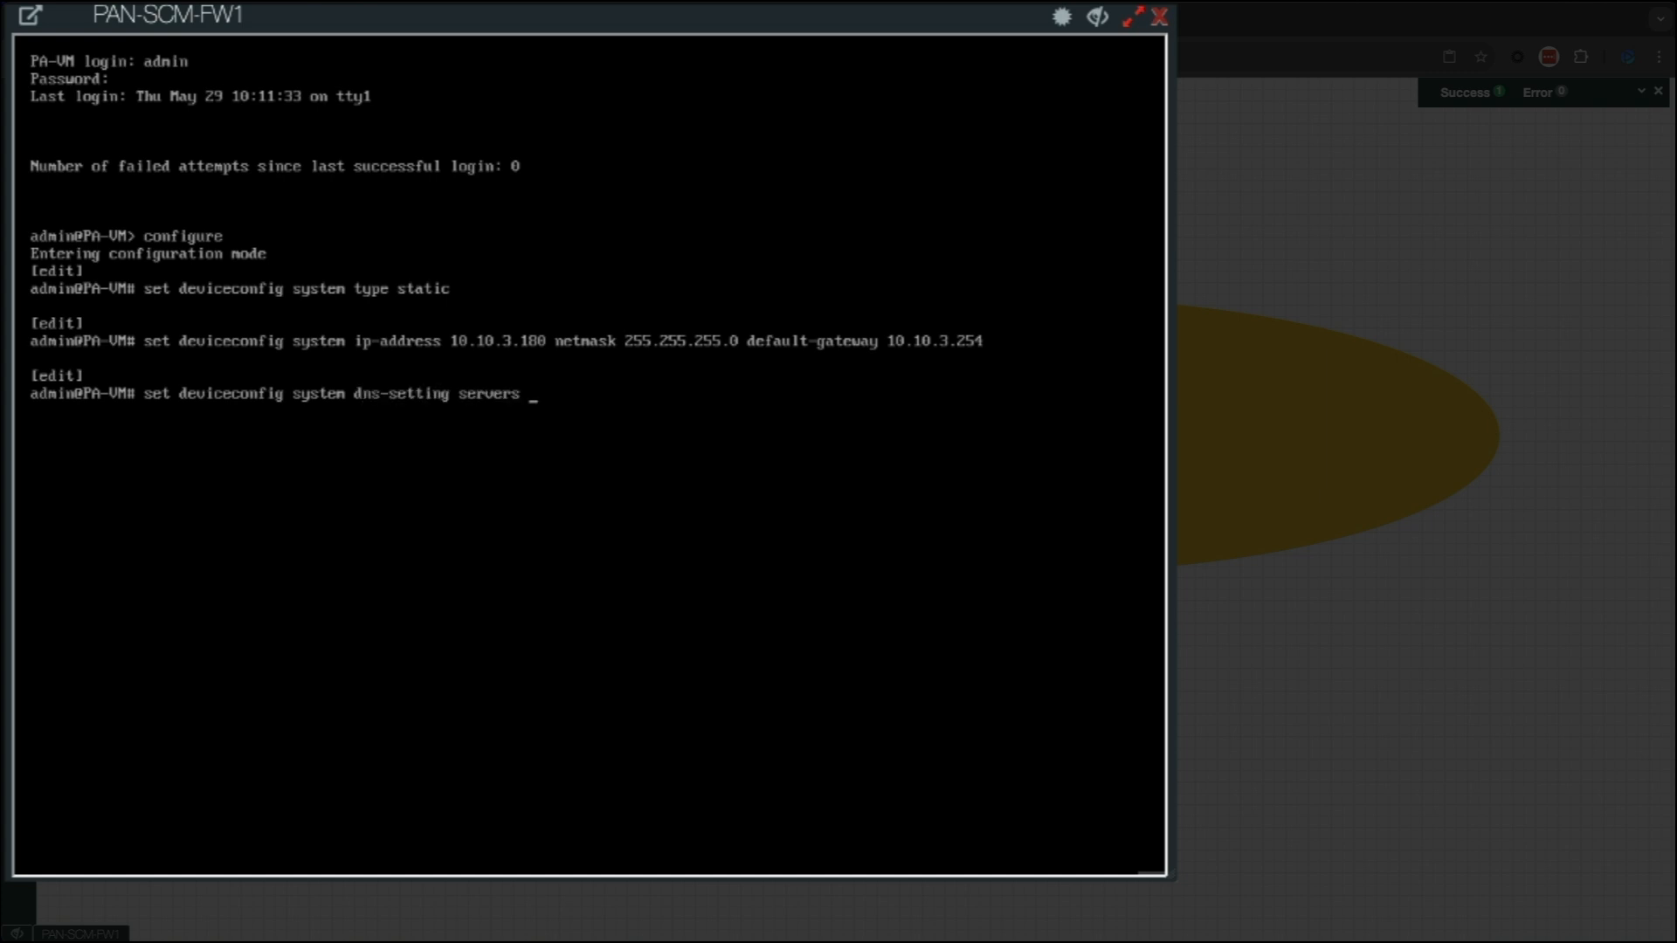
type("primary ")
type("8.8.8.8")
type("s")
type("w")
key("BackSpace")
key("BackSpace")
type("se")
key("Tab")
type("1.1.1.")
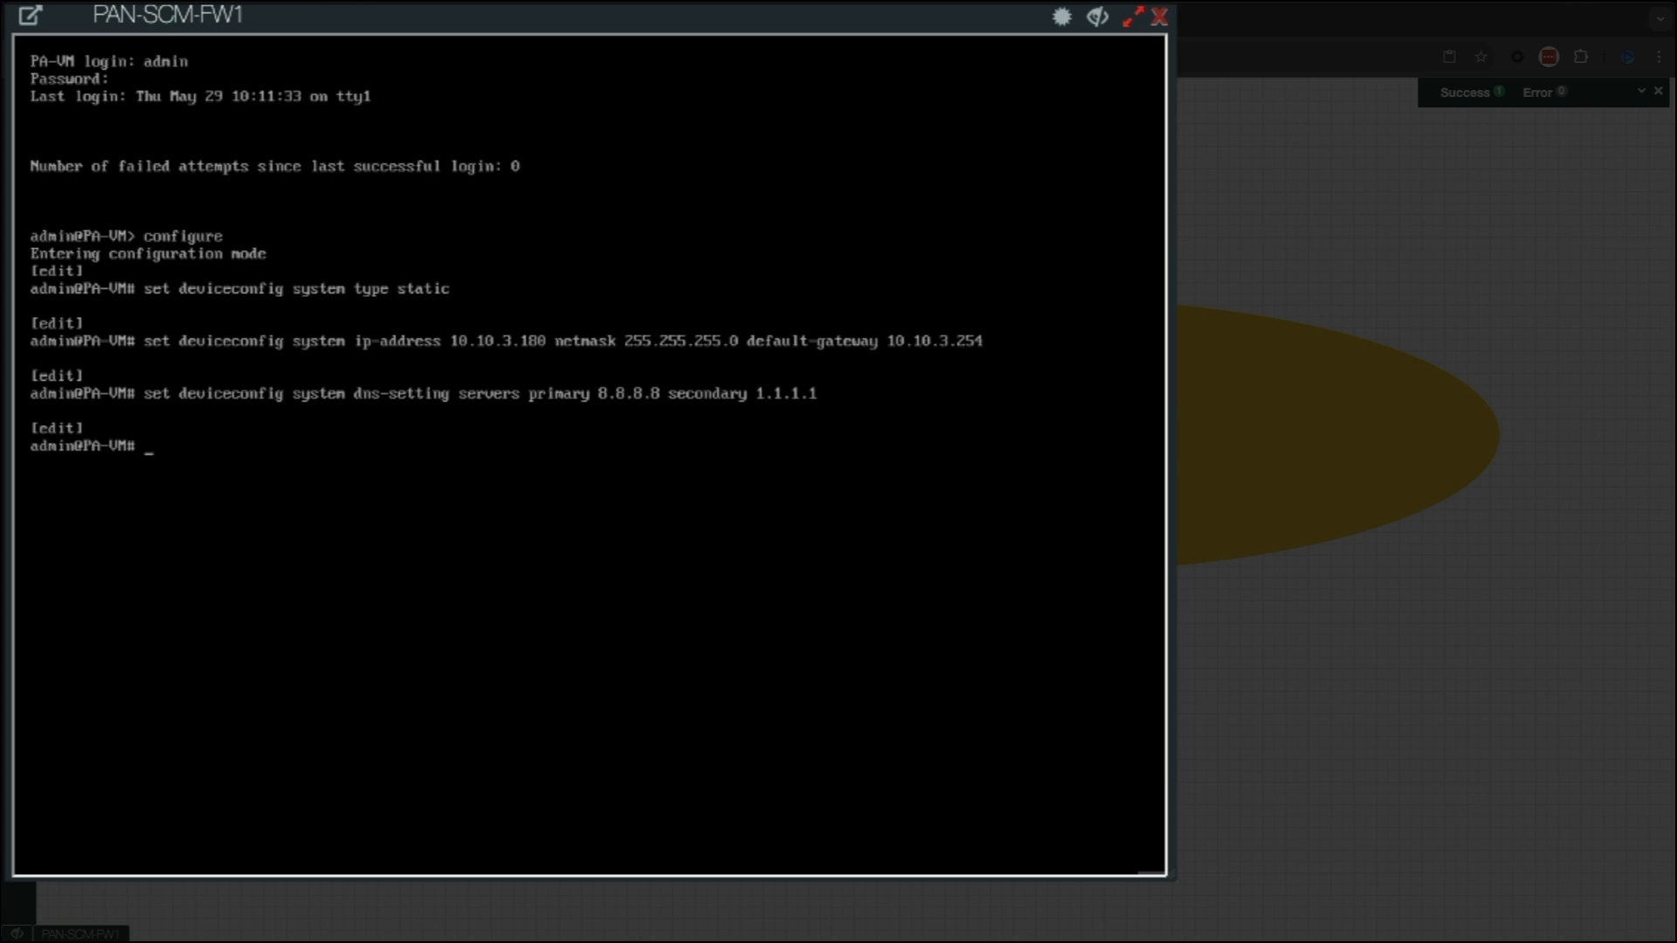
Set the firewall's primary NTP server address to uk.pool.ntp.org.
type("set deviceconfig system ntp")
key("Tab")
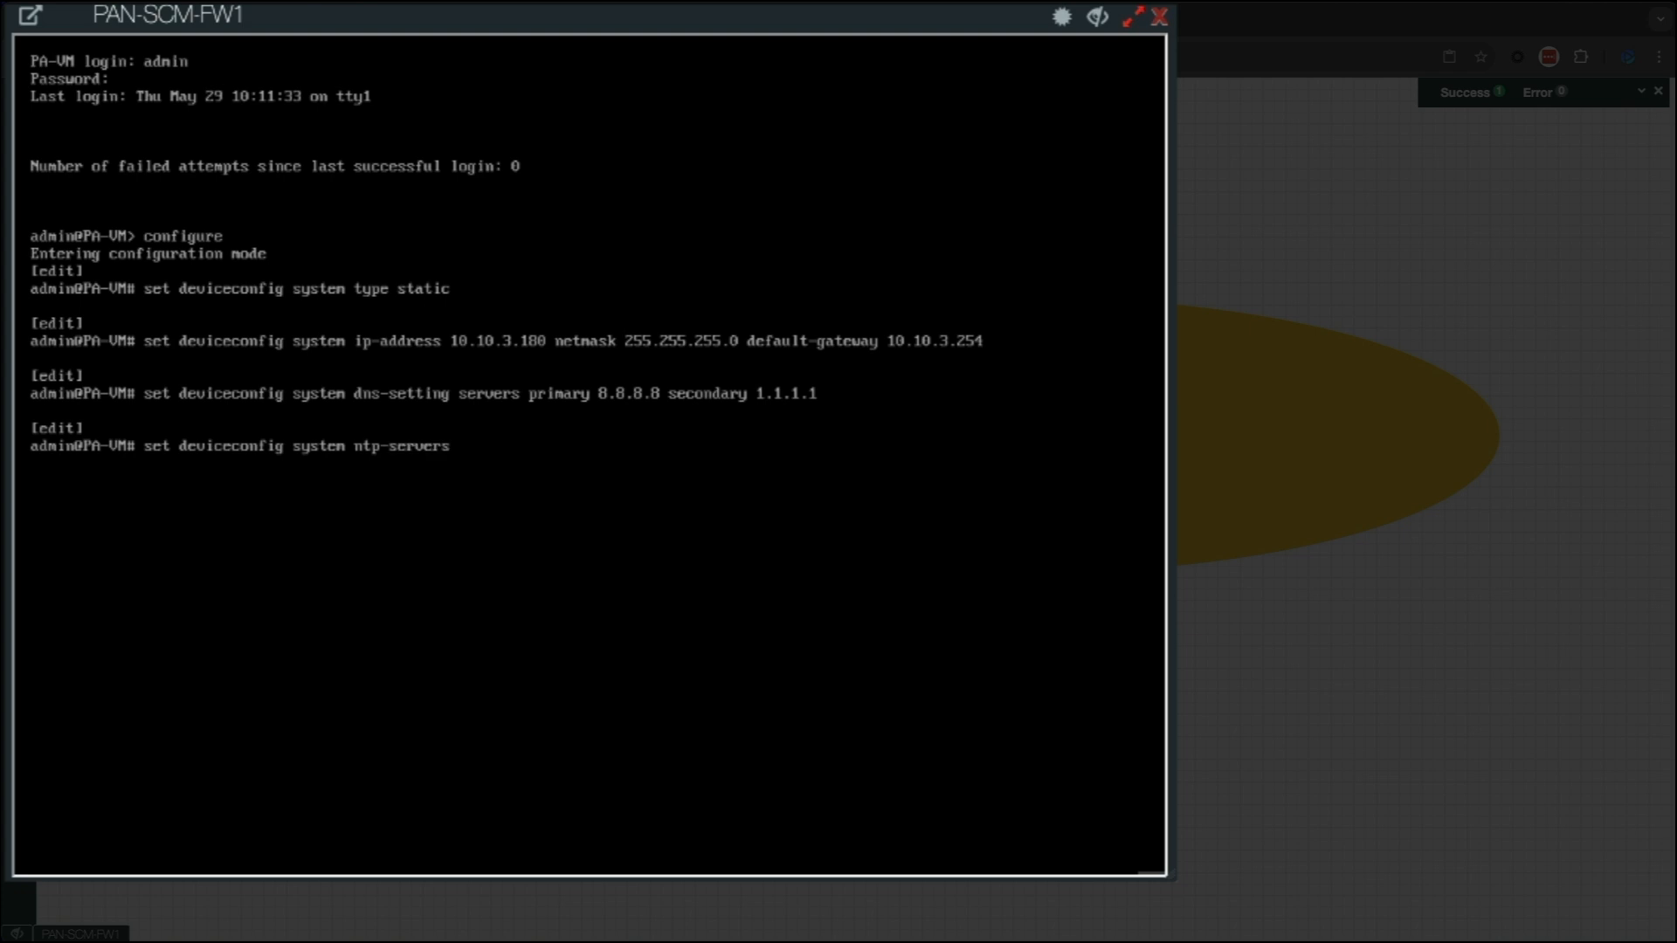
type("pri")
key("Tab")
type("ntp-server nt")
key("Tab")
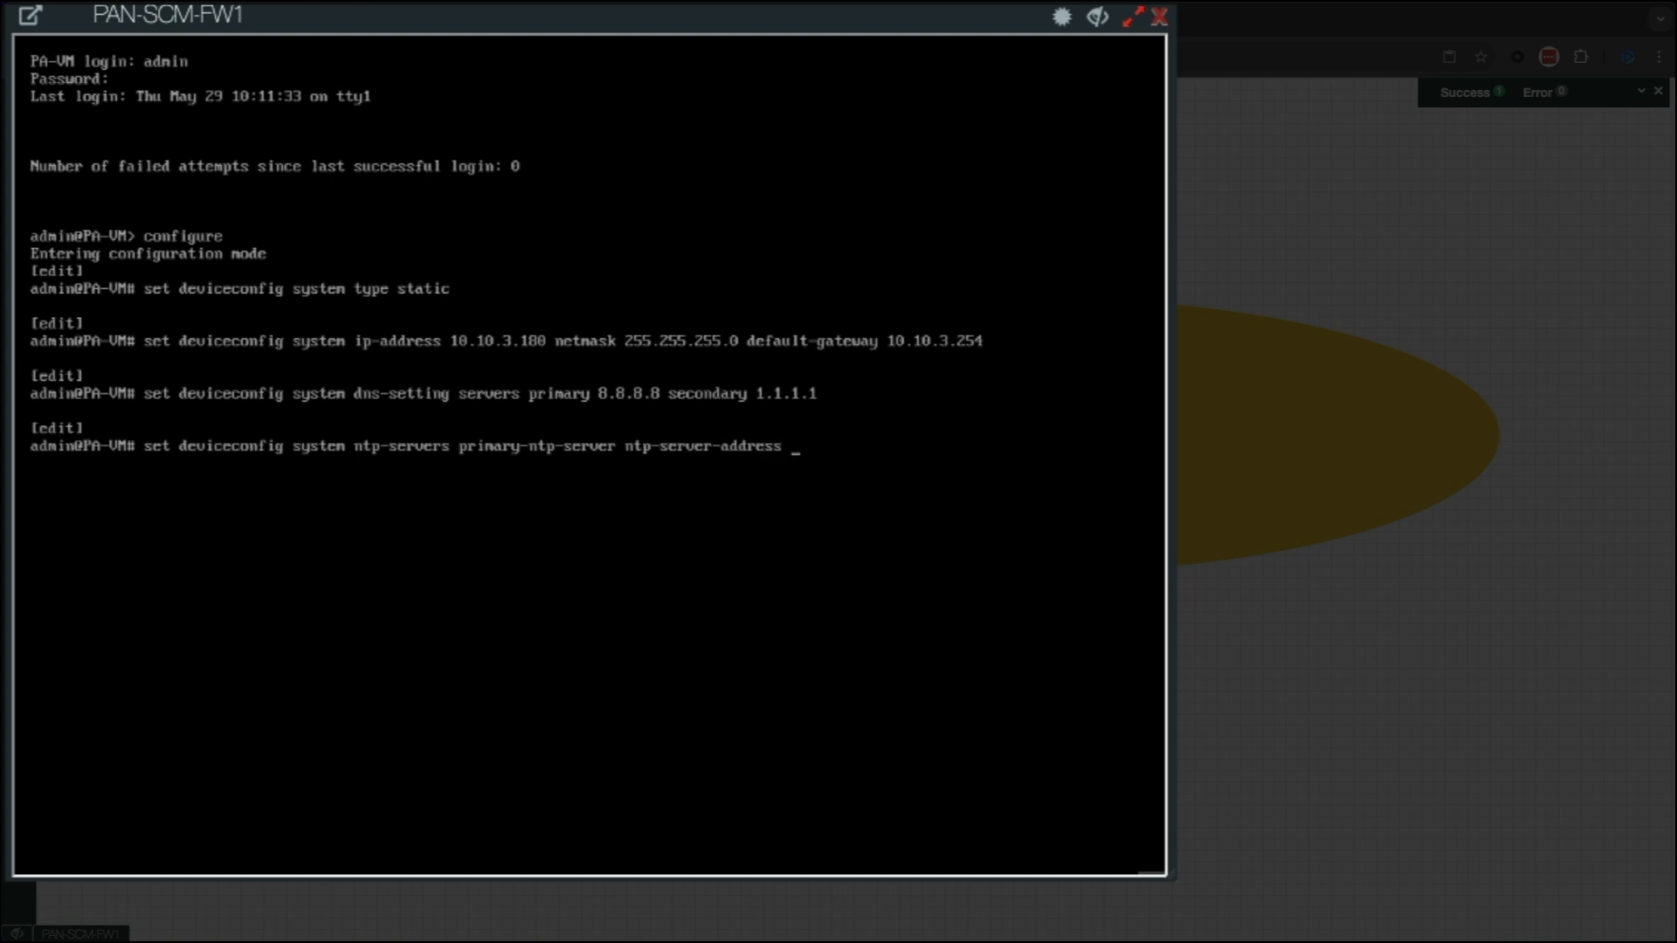
type("uk.pool.ntp.orgh")
key("BackSpace")
key("Return")
Set the firewall's system timezone to Europe/London.
type("se")
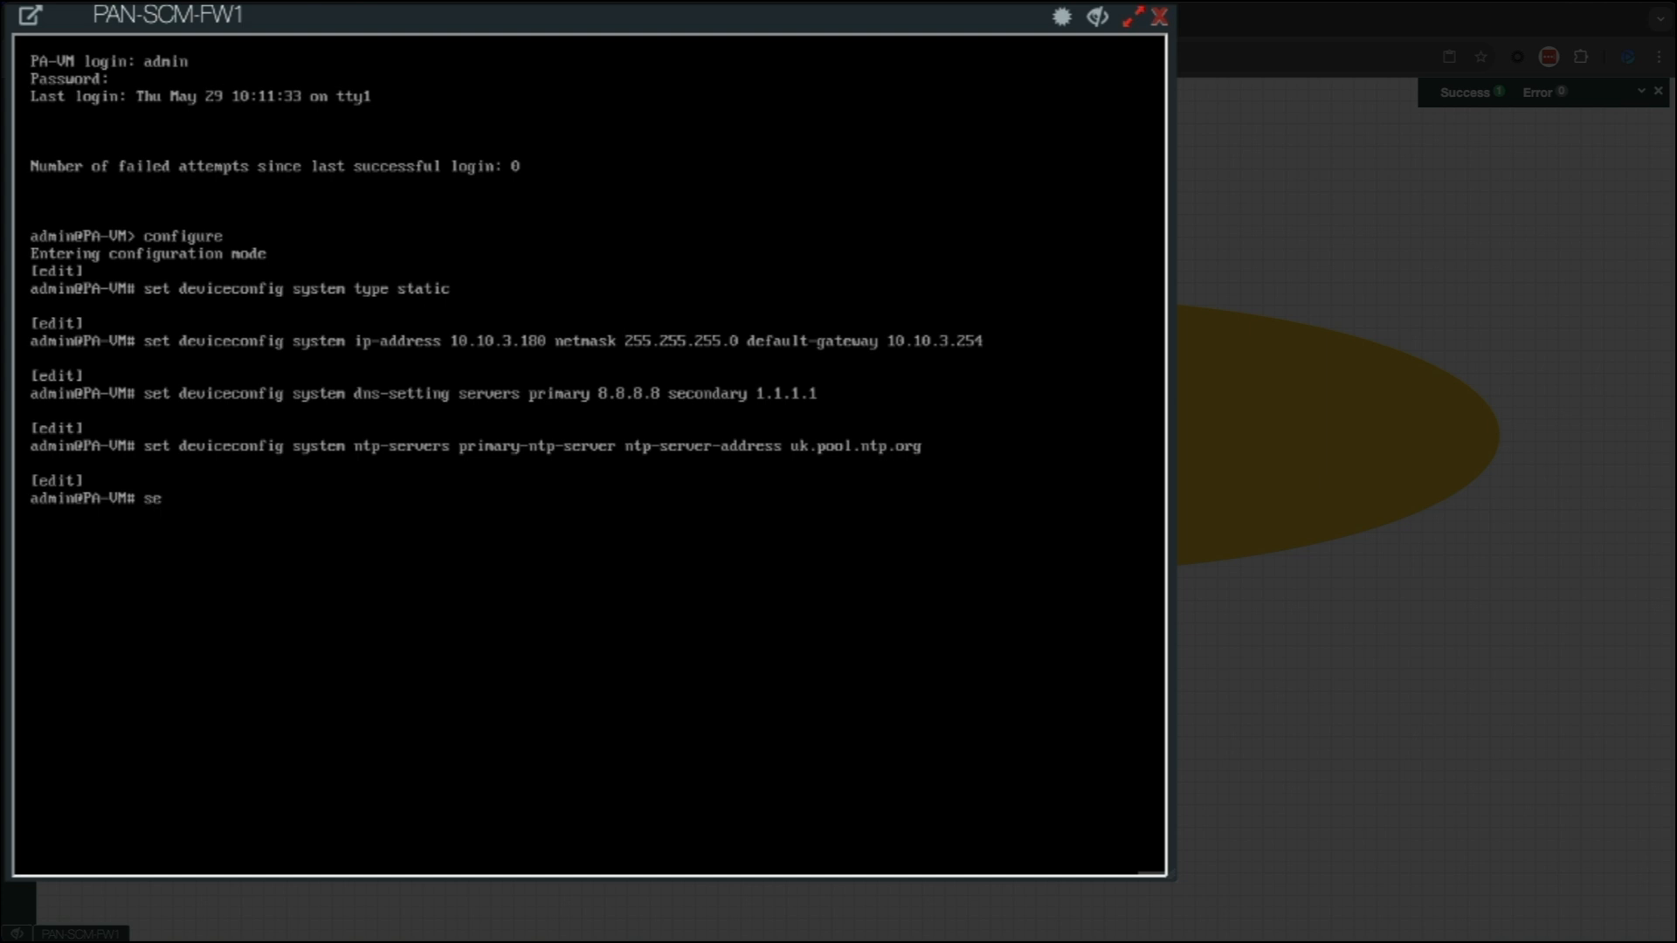
type("t deviceconfig system timezone")
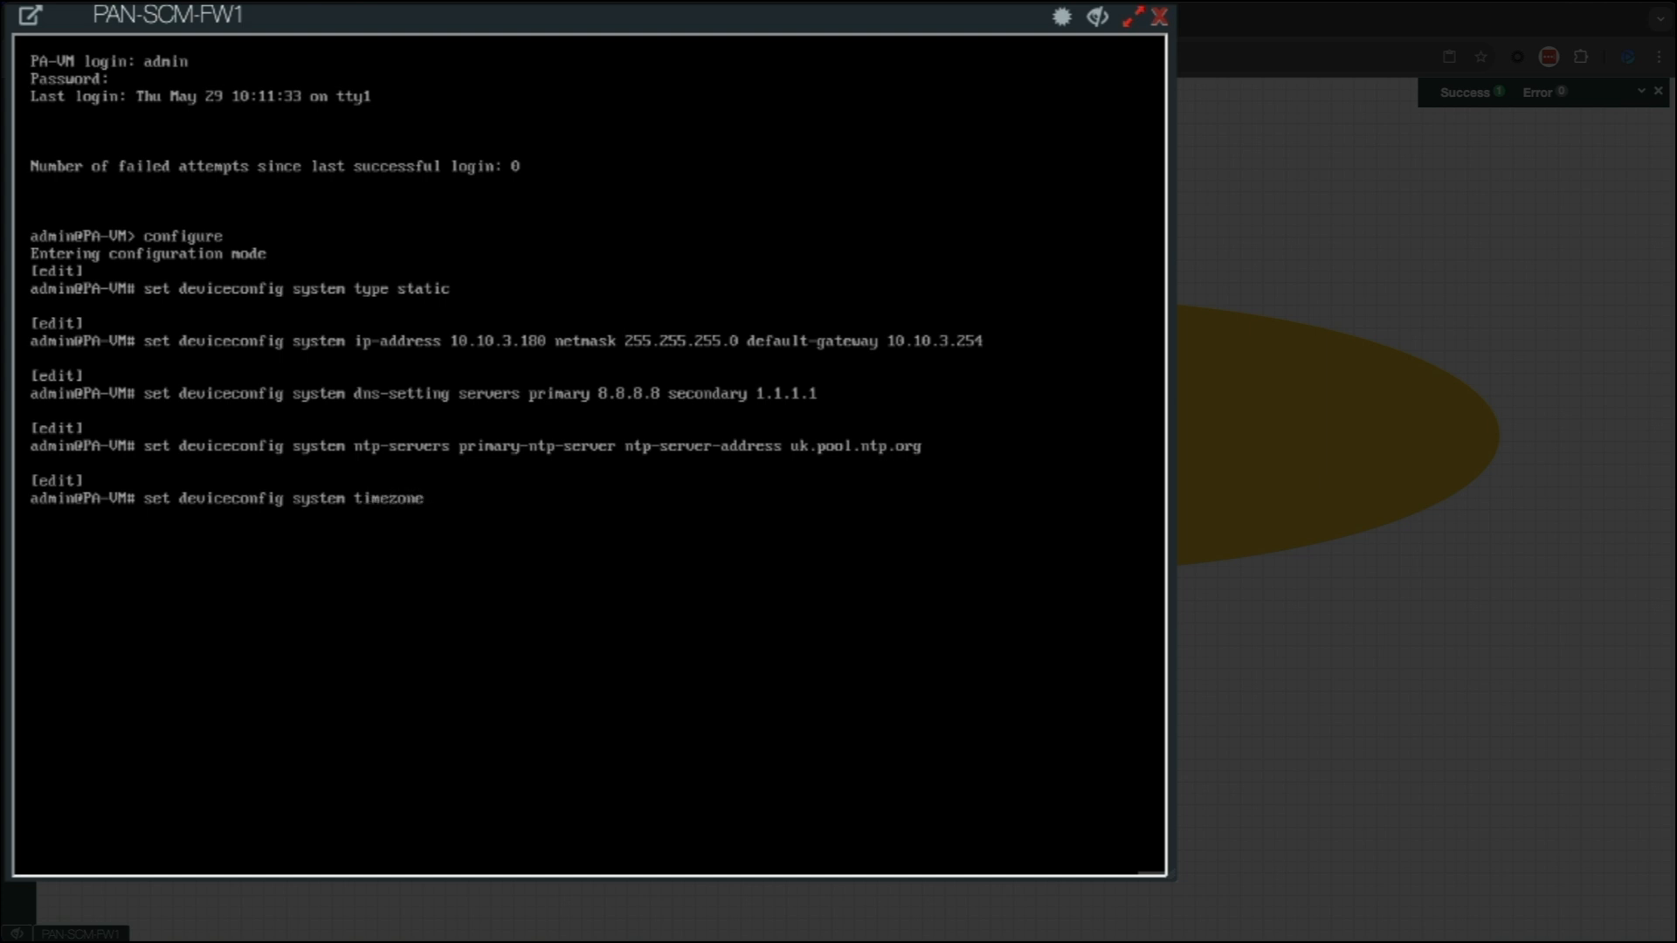
type(" Europe/London")
key("Return")
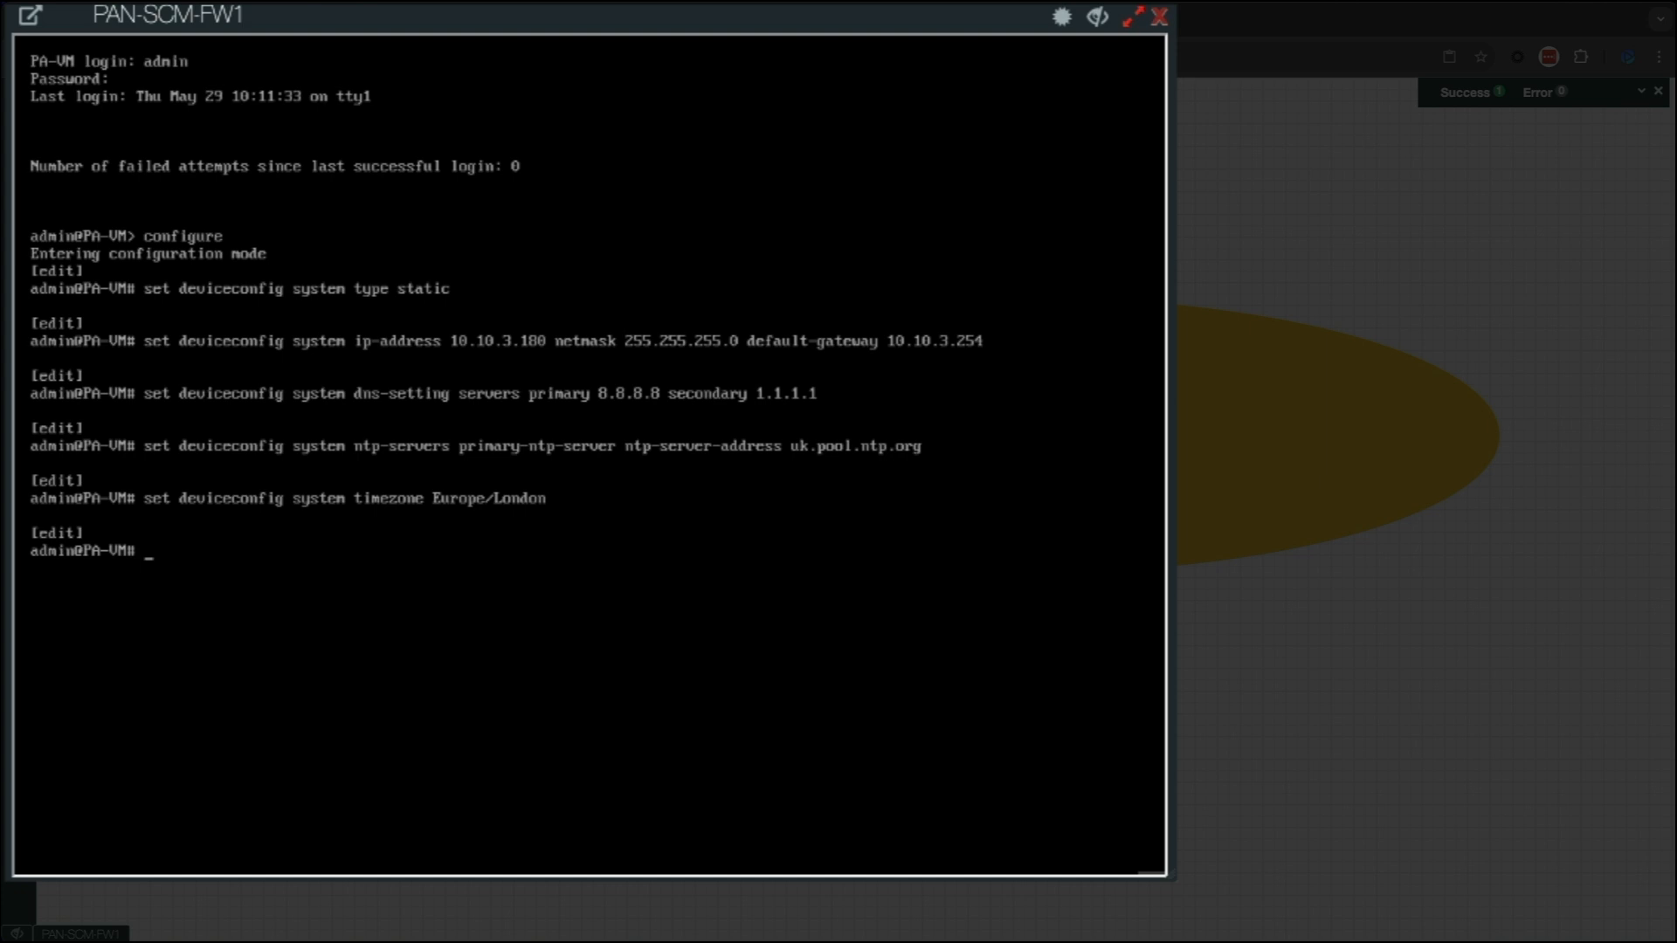
Set the firewall's device-telemetry region to uk.
type("set deviceconfig system dev")
key("Tab")
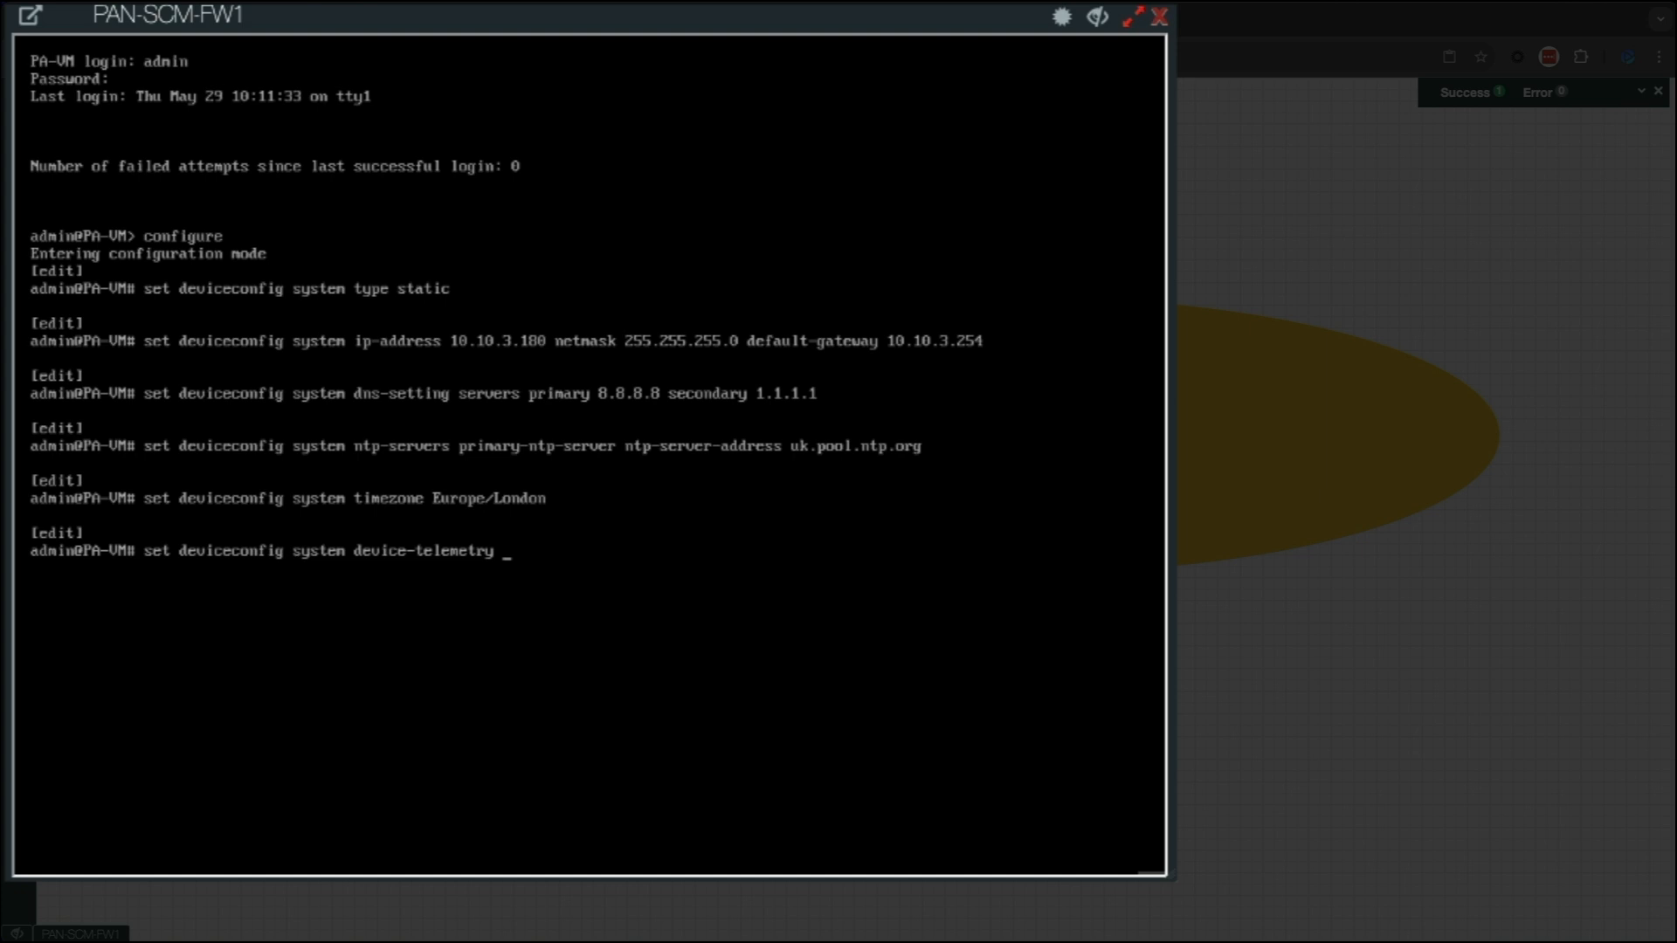
type("reg")
key("Tab")
type("uk")
key("Return")
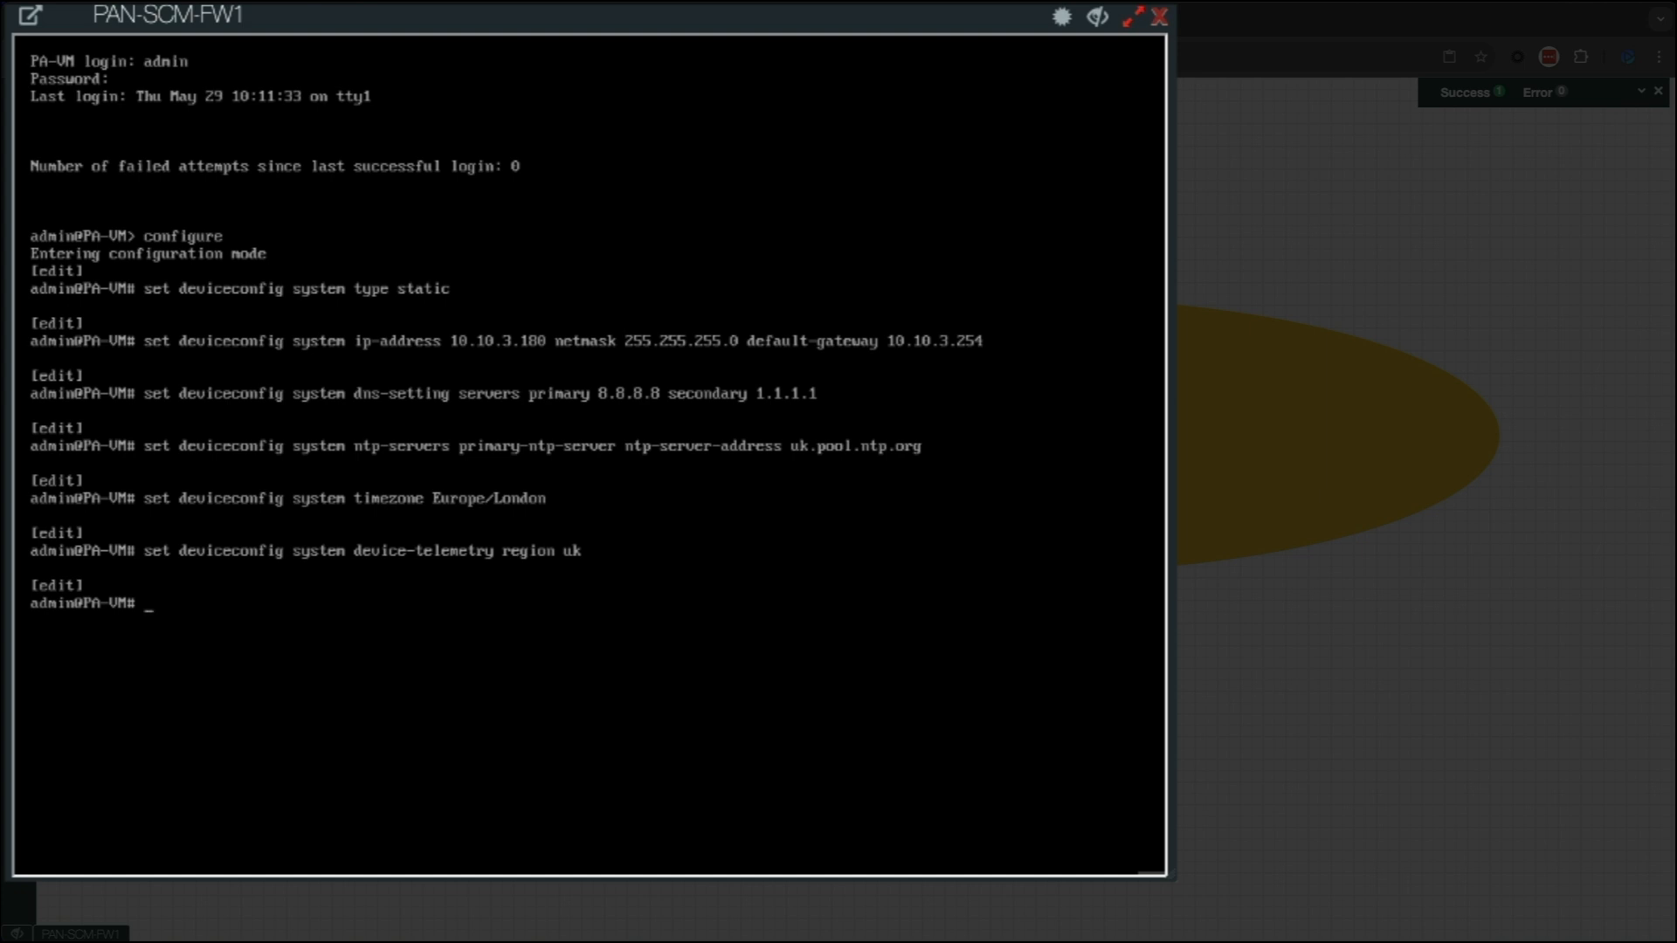
Enable advanced routing in the firewall's device configuration settings.
type("set devicec")
key("Tab")
type("setting ")
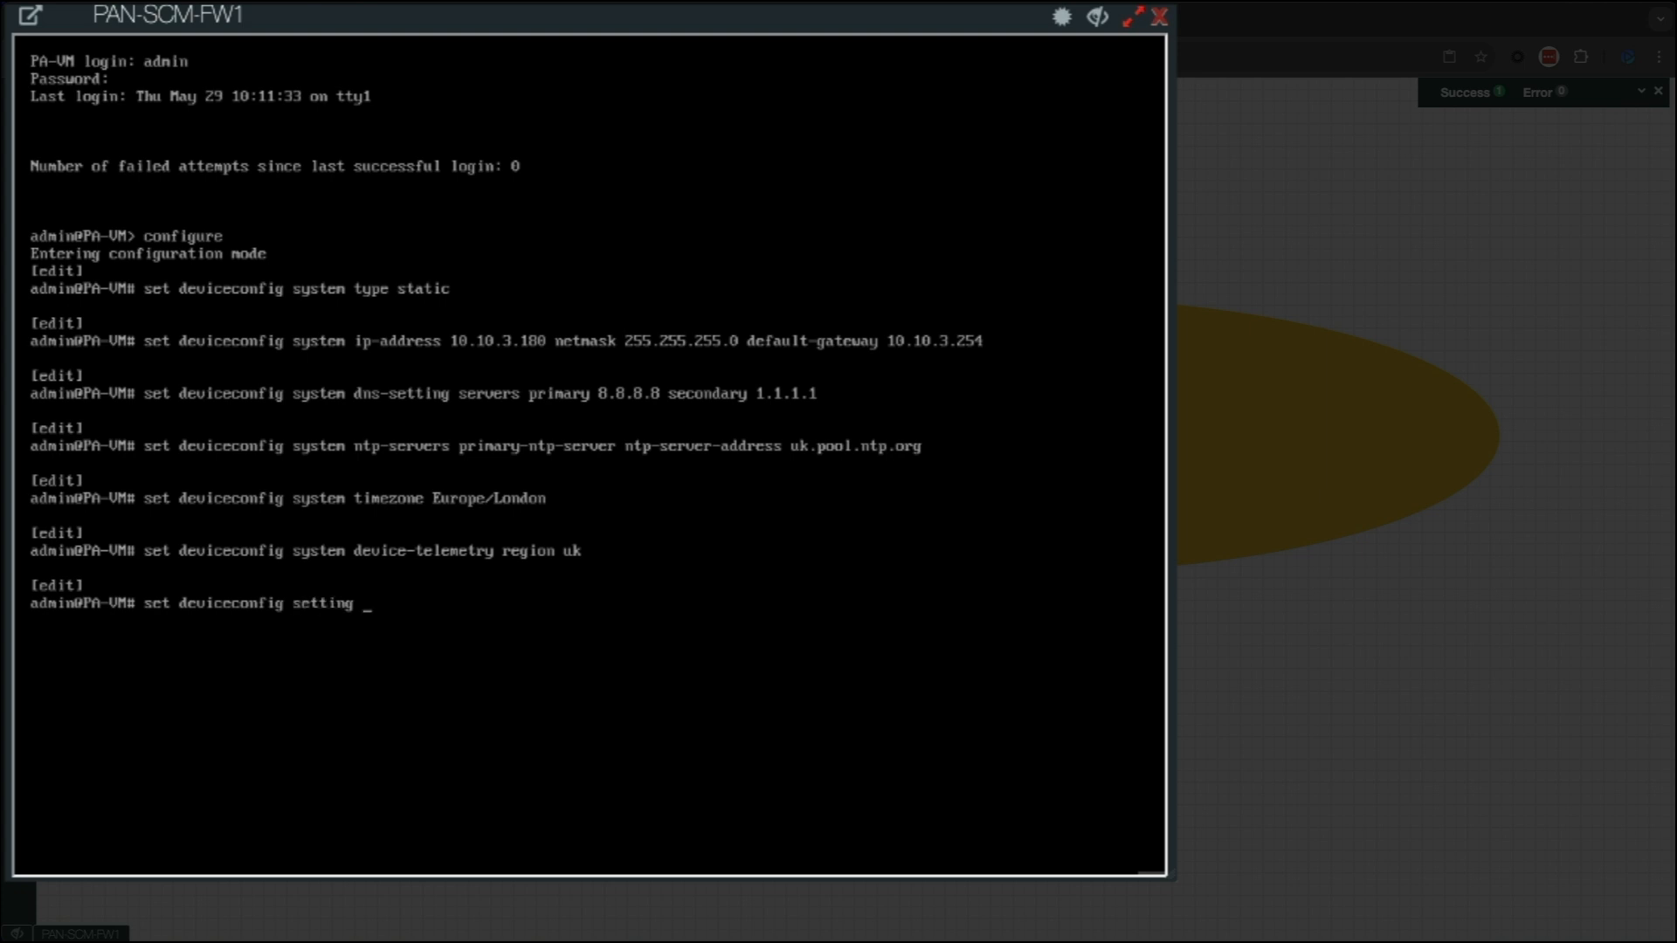
type("ad")
key("Tab")
type("yes")
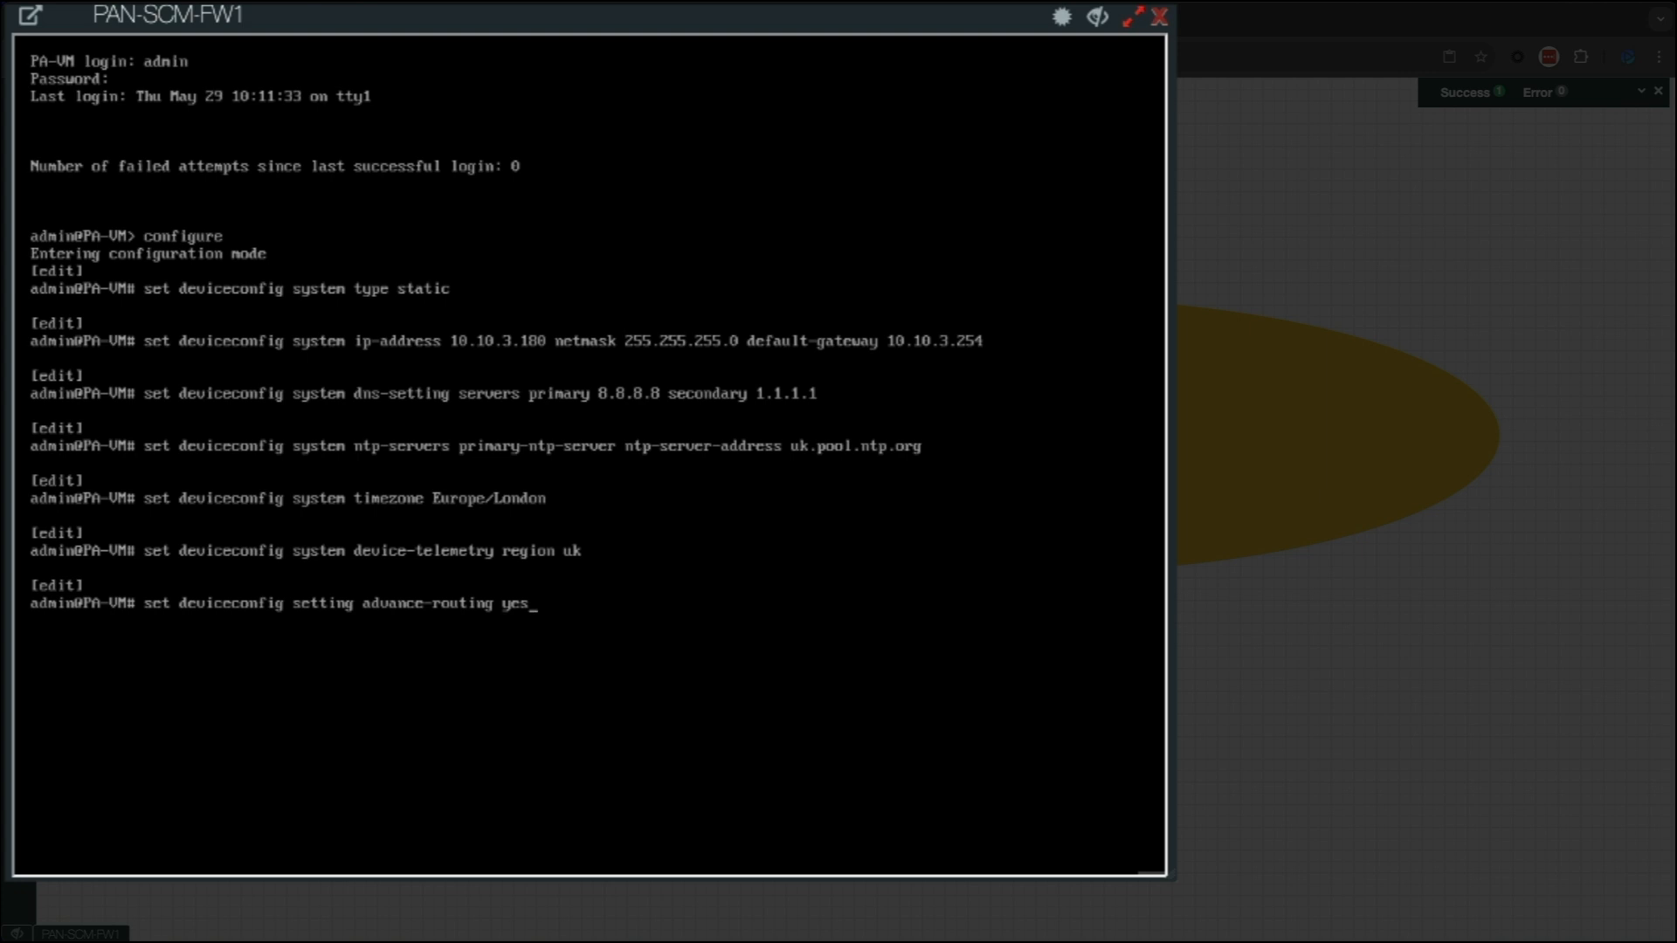
key("Return")
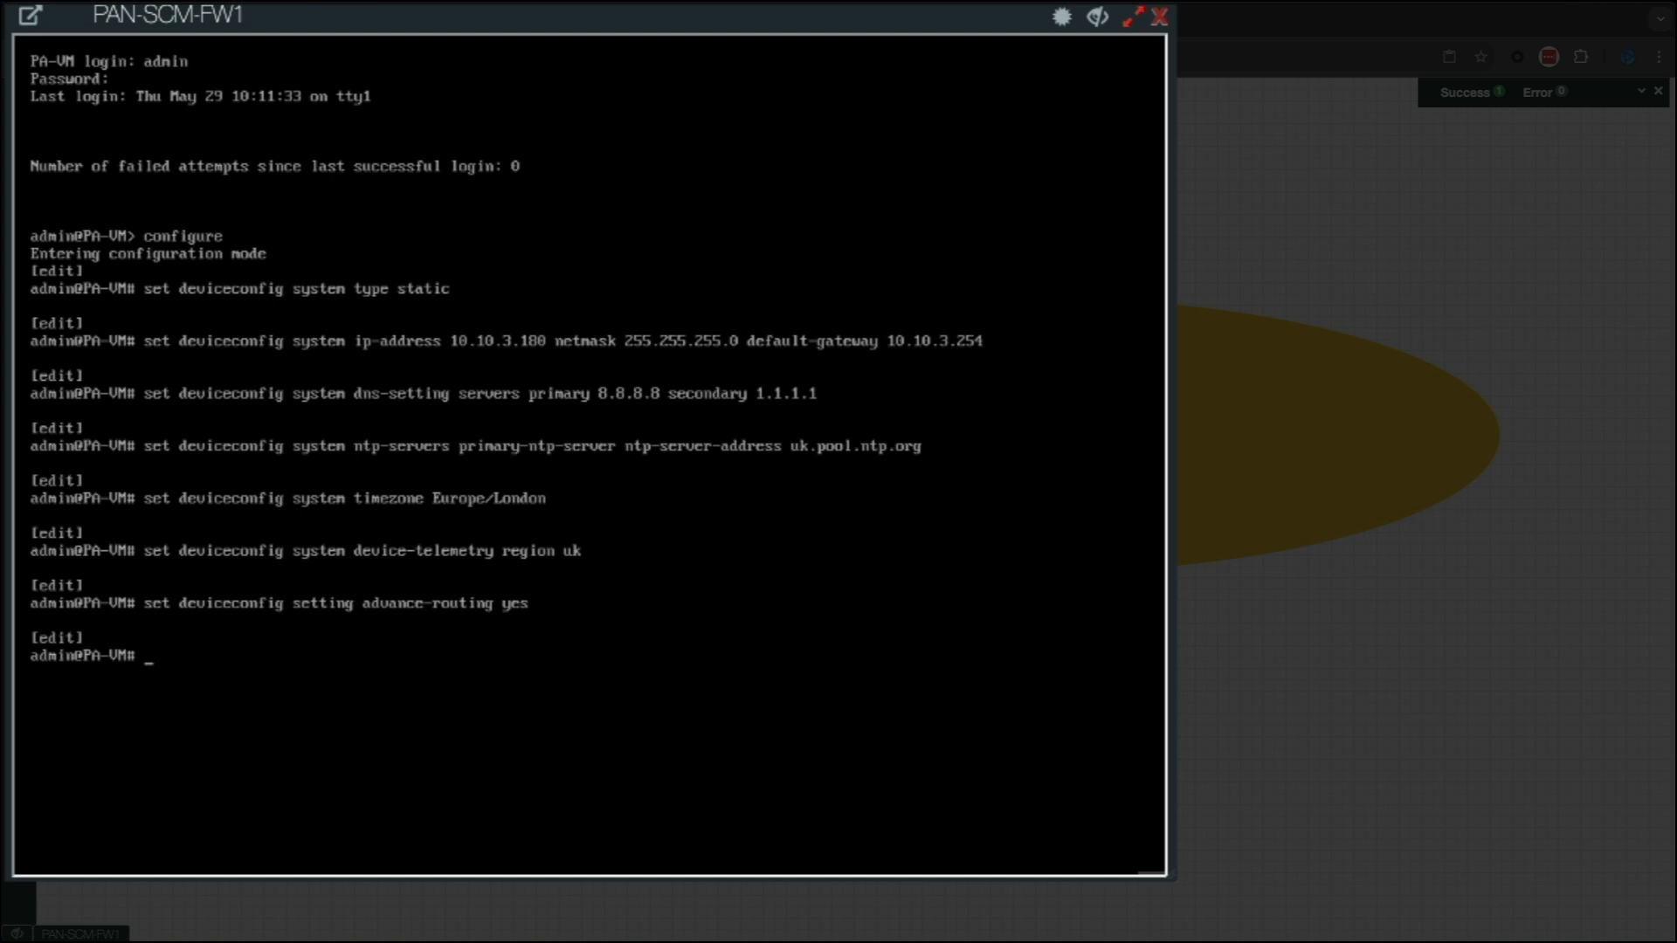
Set the firewall's Panorama management to cloud-service in the system configuration.
type("set deviceconfig system ")
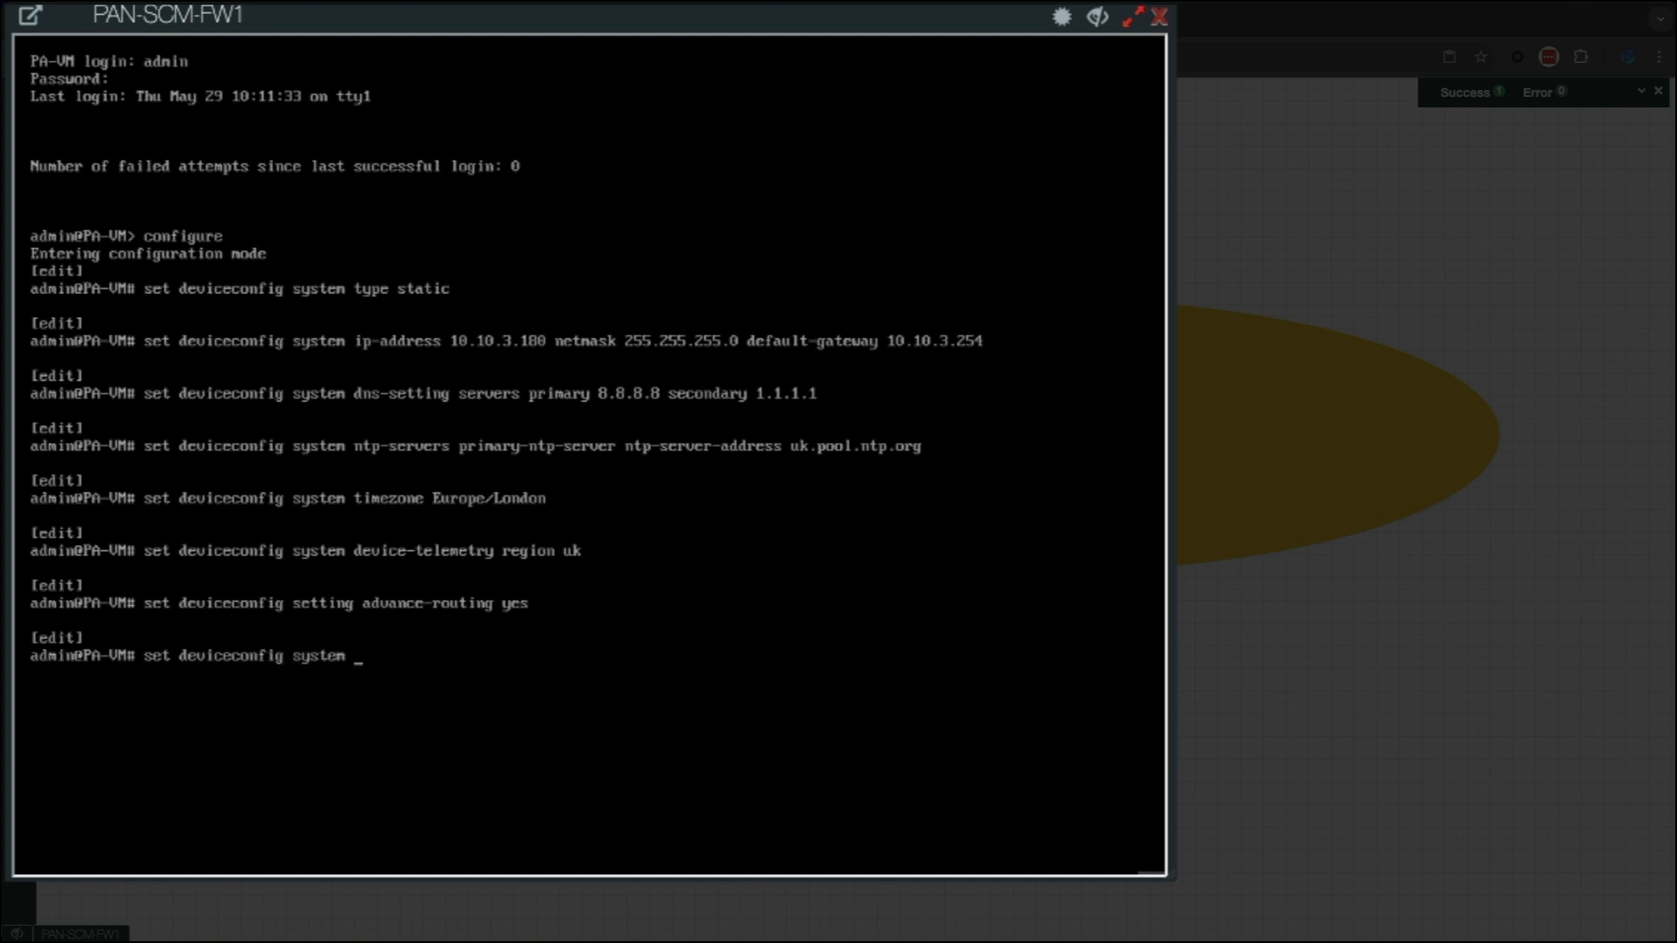
type("panorama clo")
key("Tab")
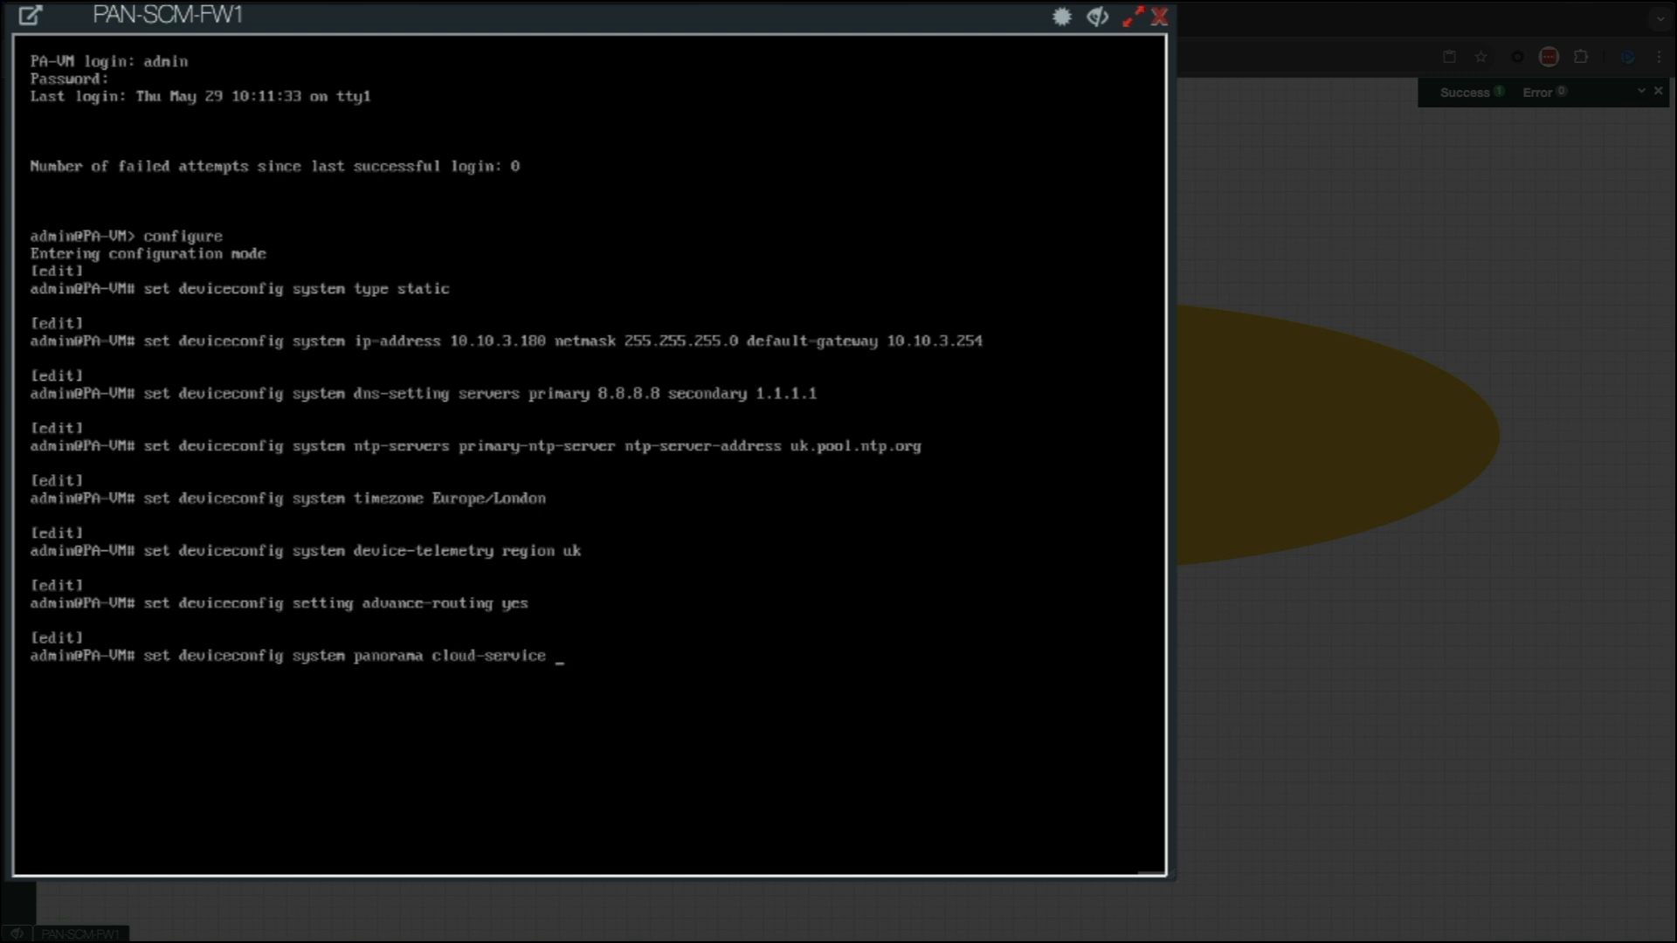
key("Return")
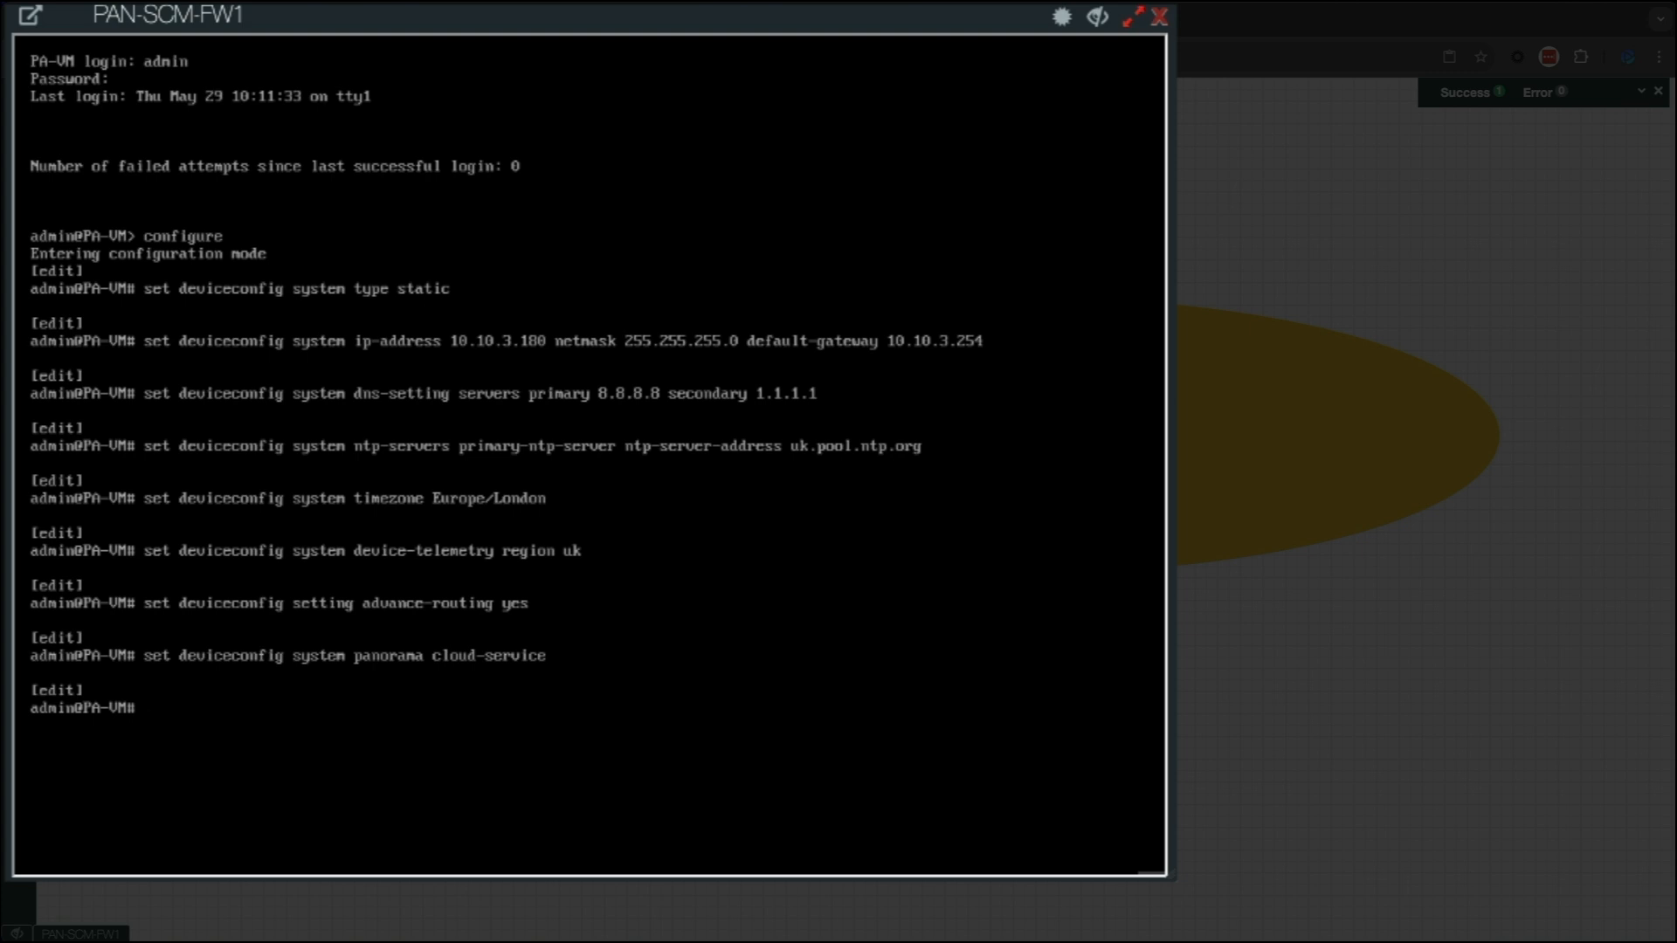
Commit the firewall's pending configuration changes.
type("co")
key("Tab")
type("mmit")
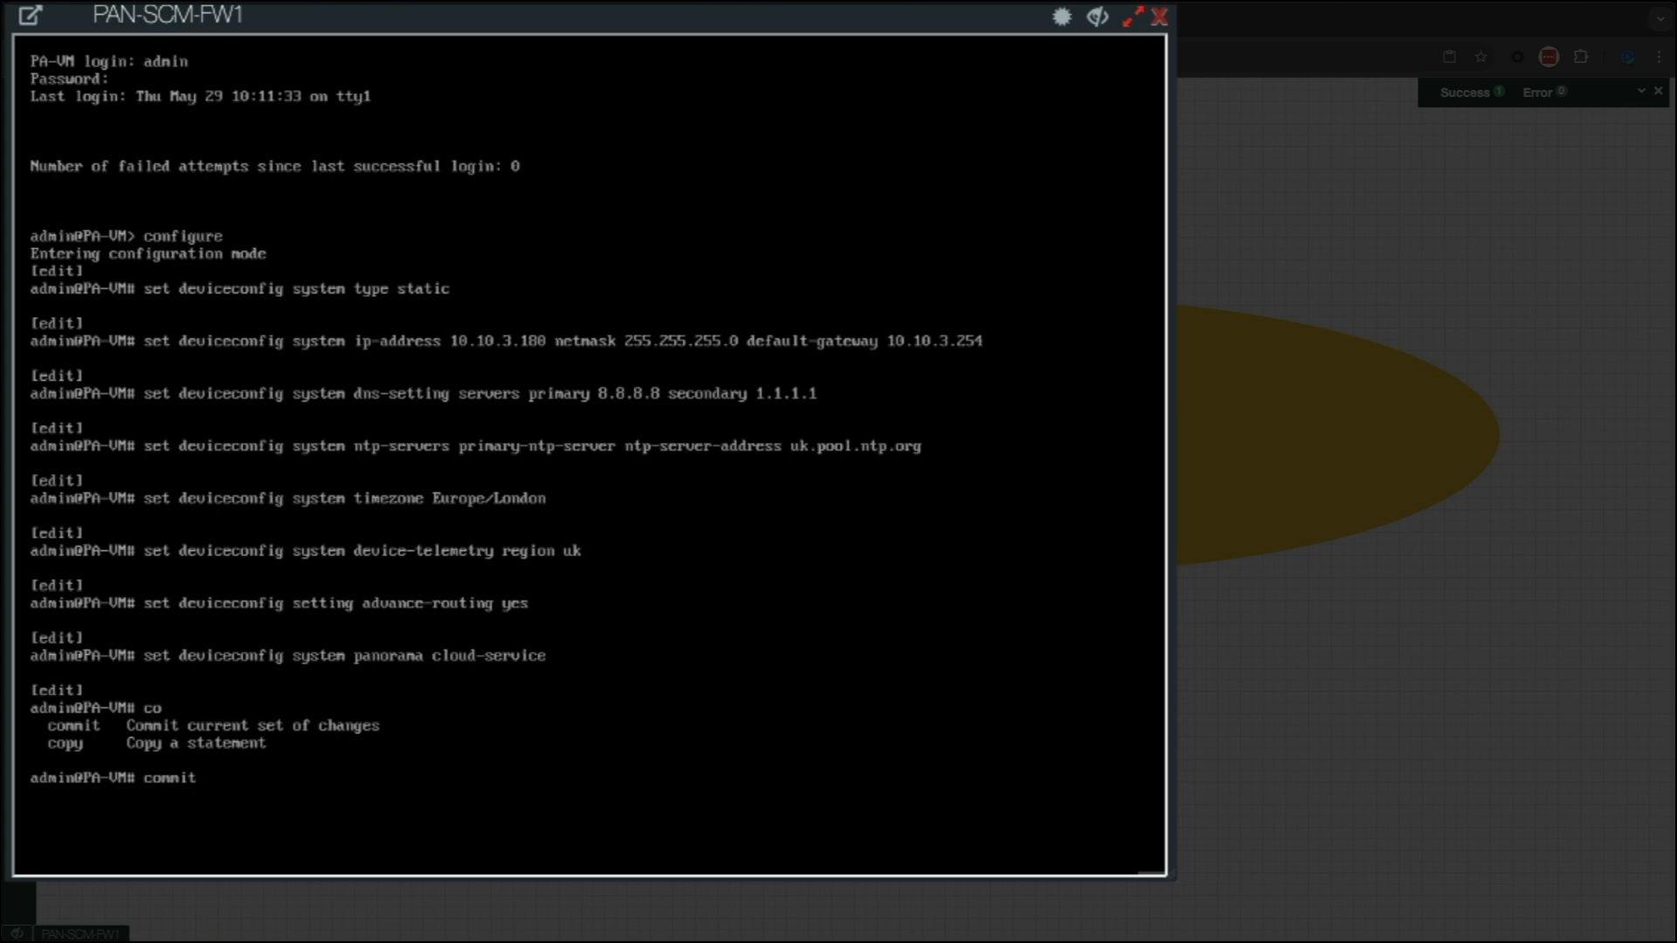
key("Return")
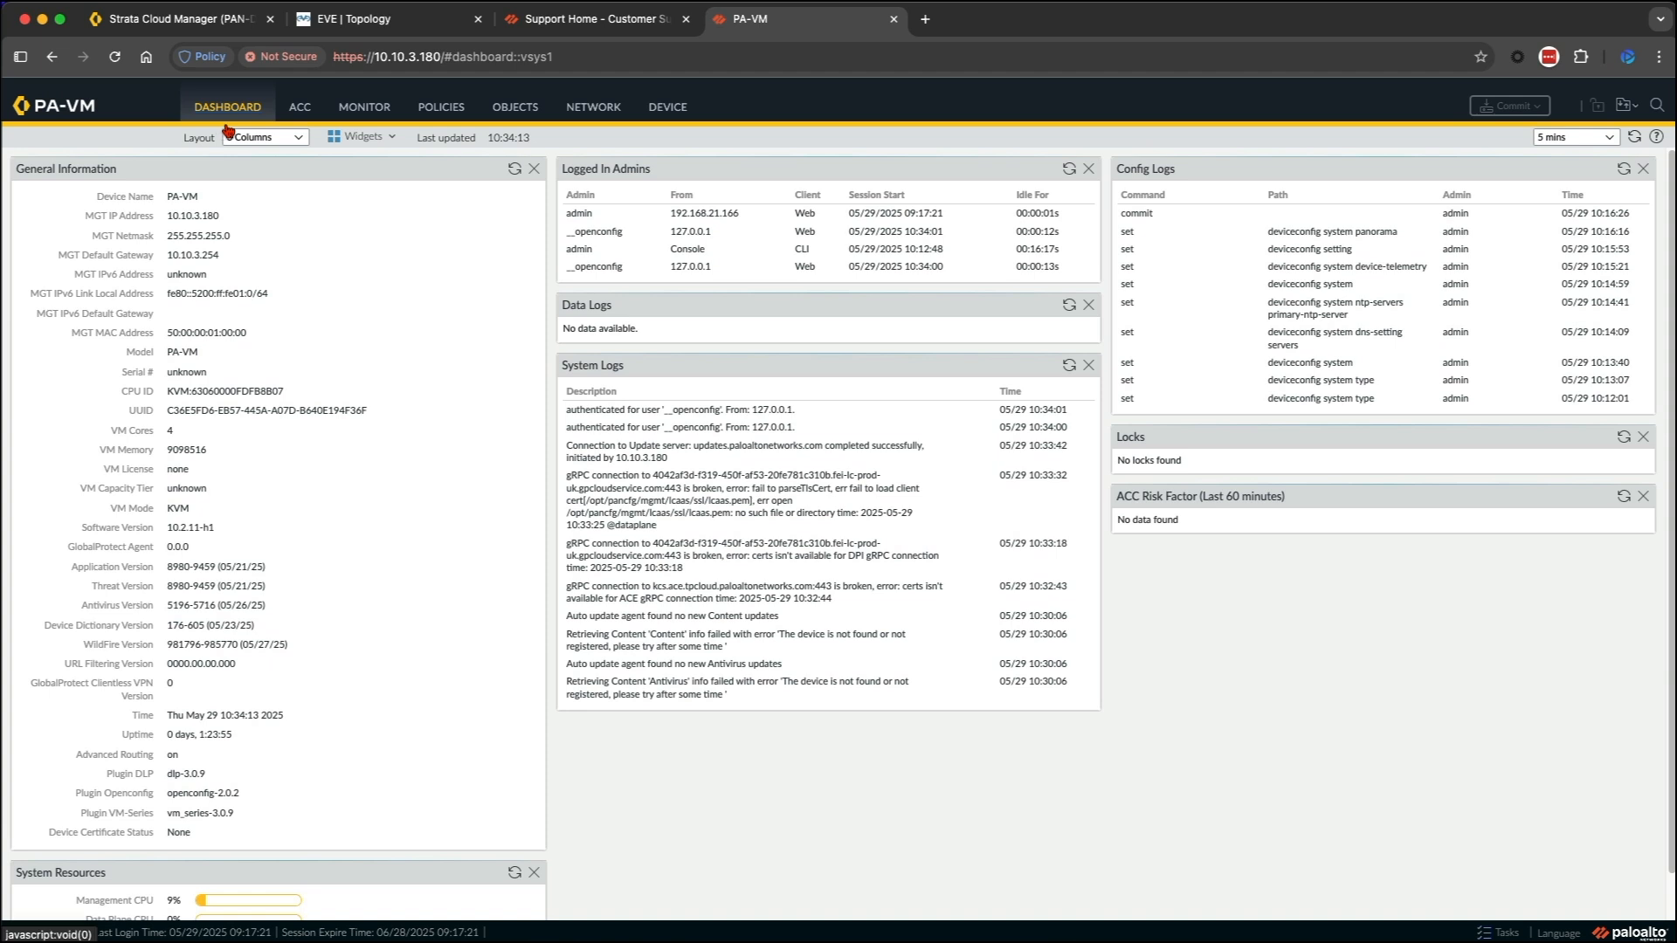
Review the management interface, DNS and NTP services, telemetry, and general management settings in the firewall's device setup.
left_click(668, 108)
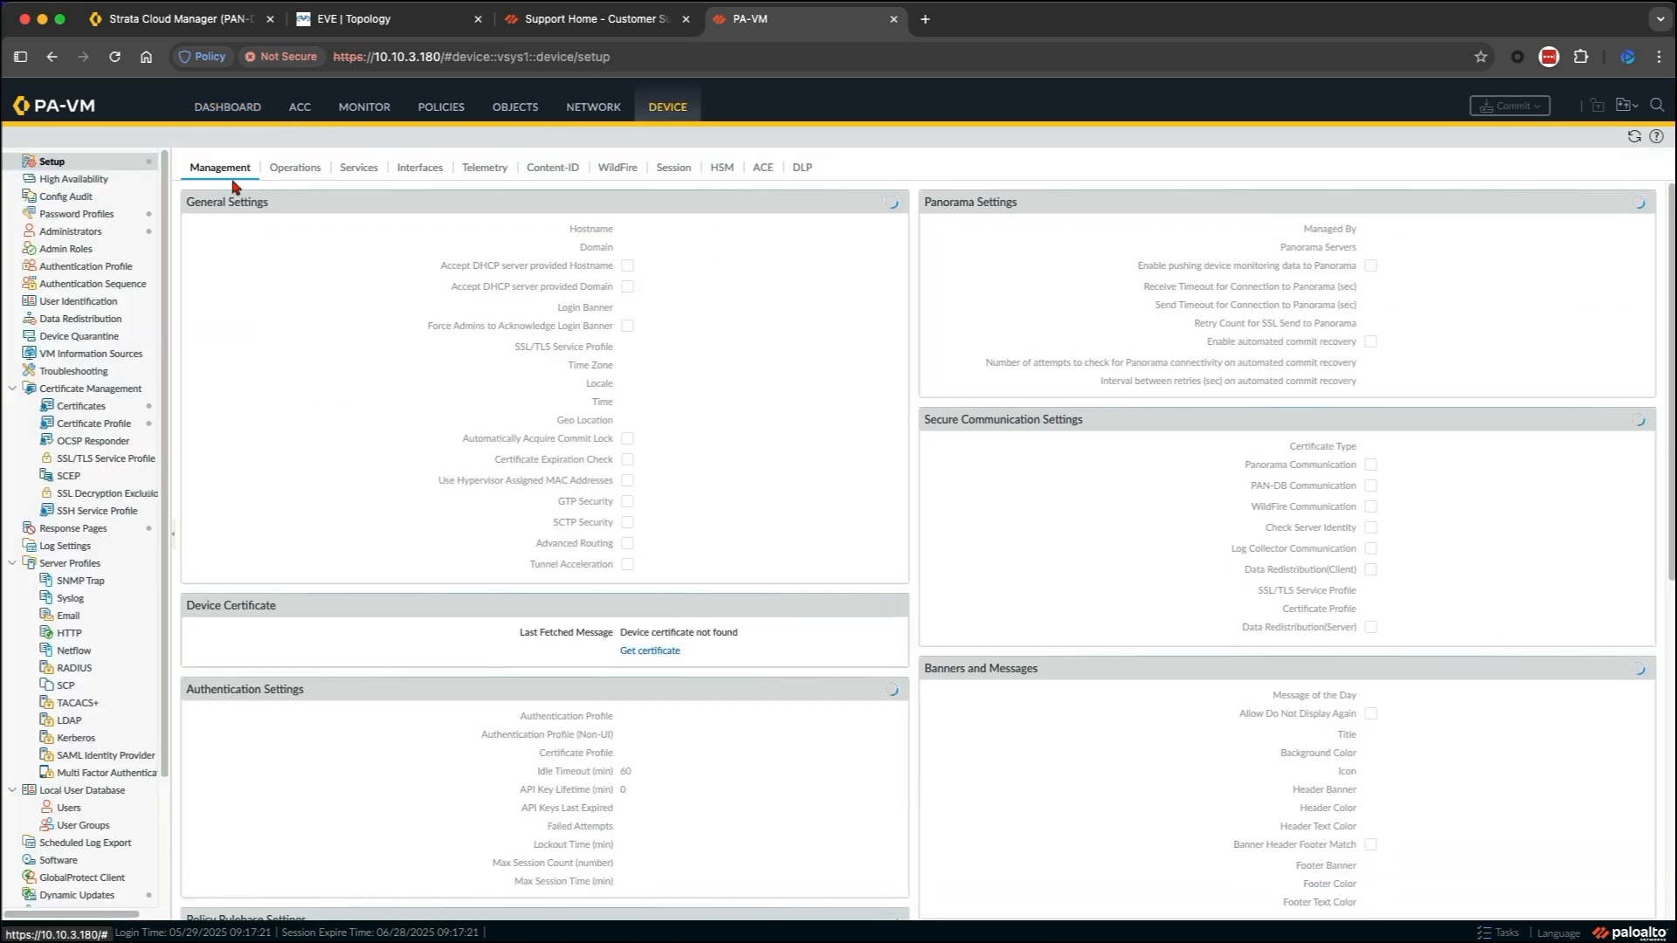
left_click(423, 180)
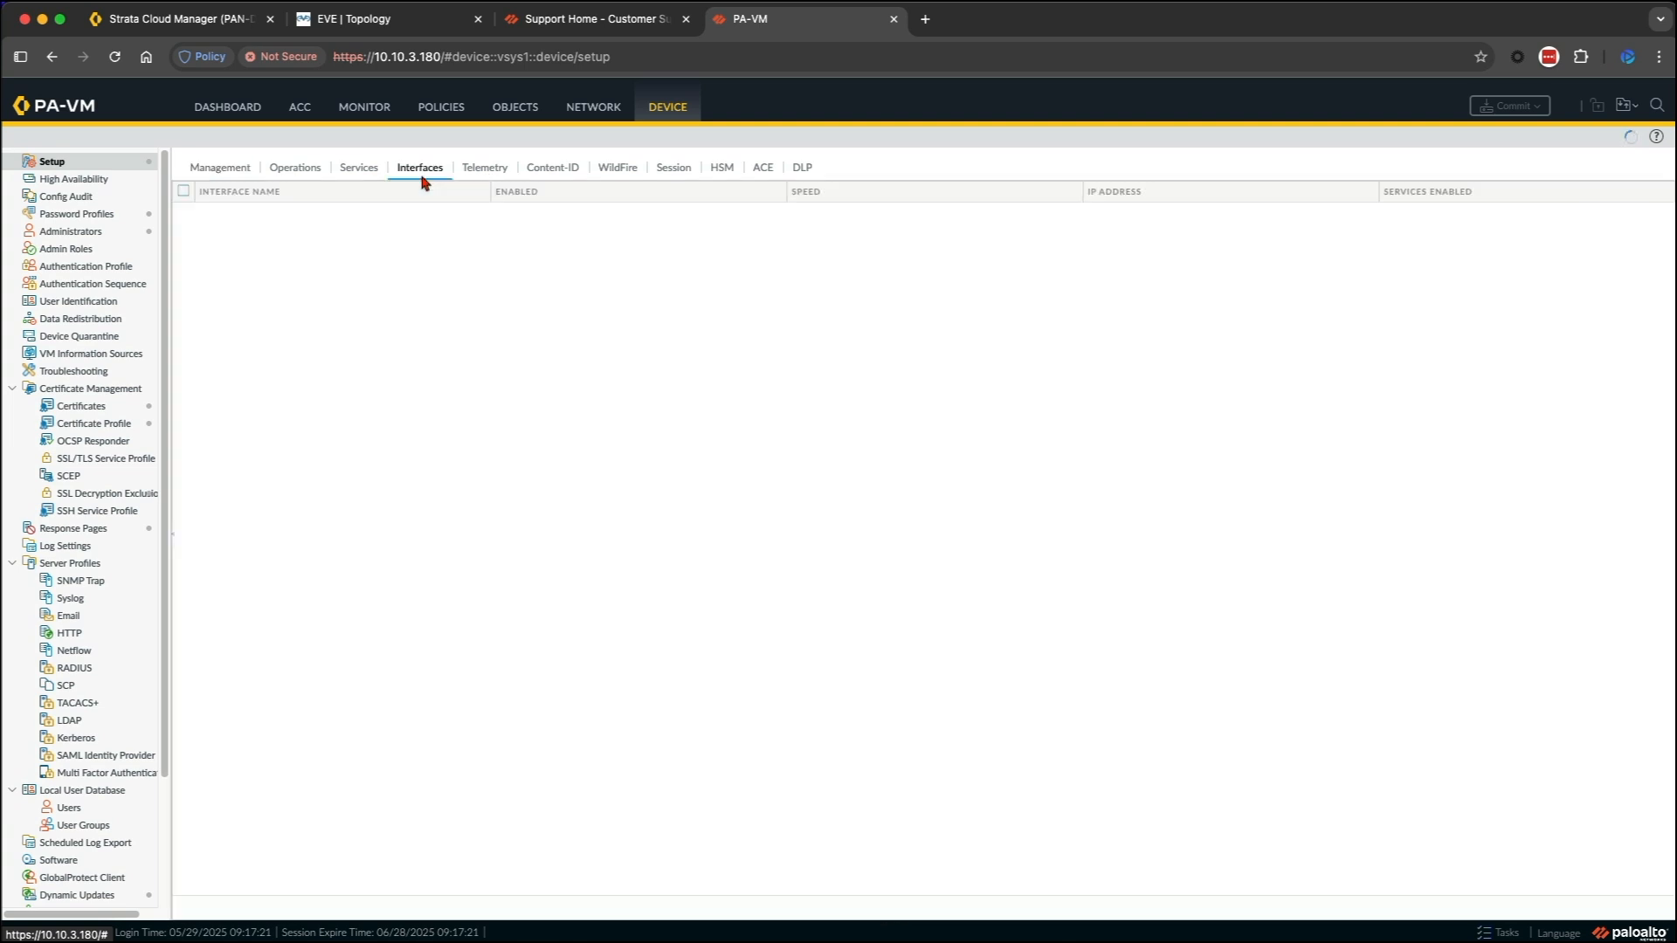
left_click(200, 219)
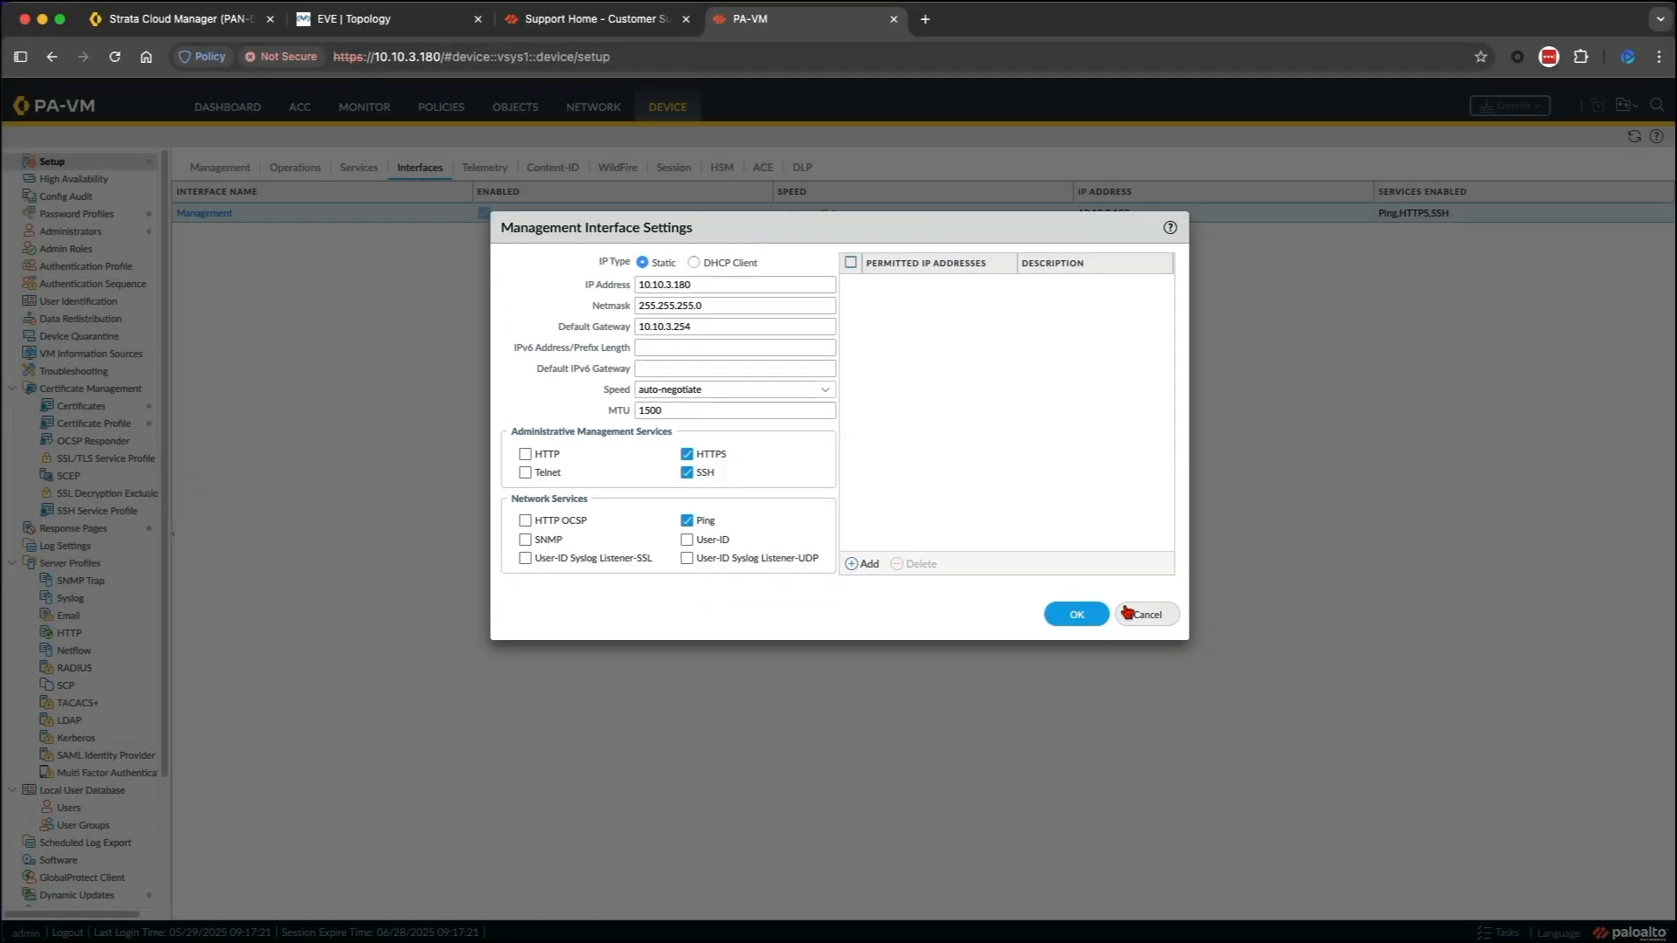
left_click(1264, 685)
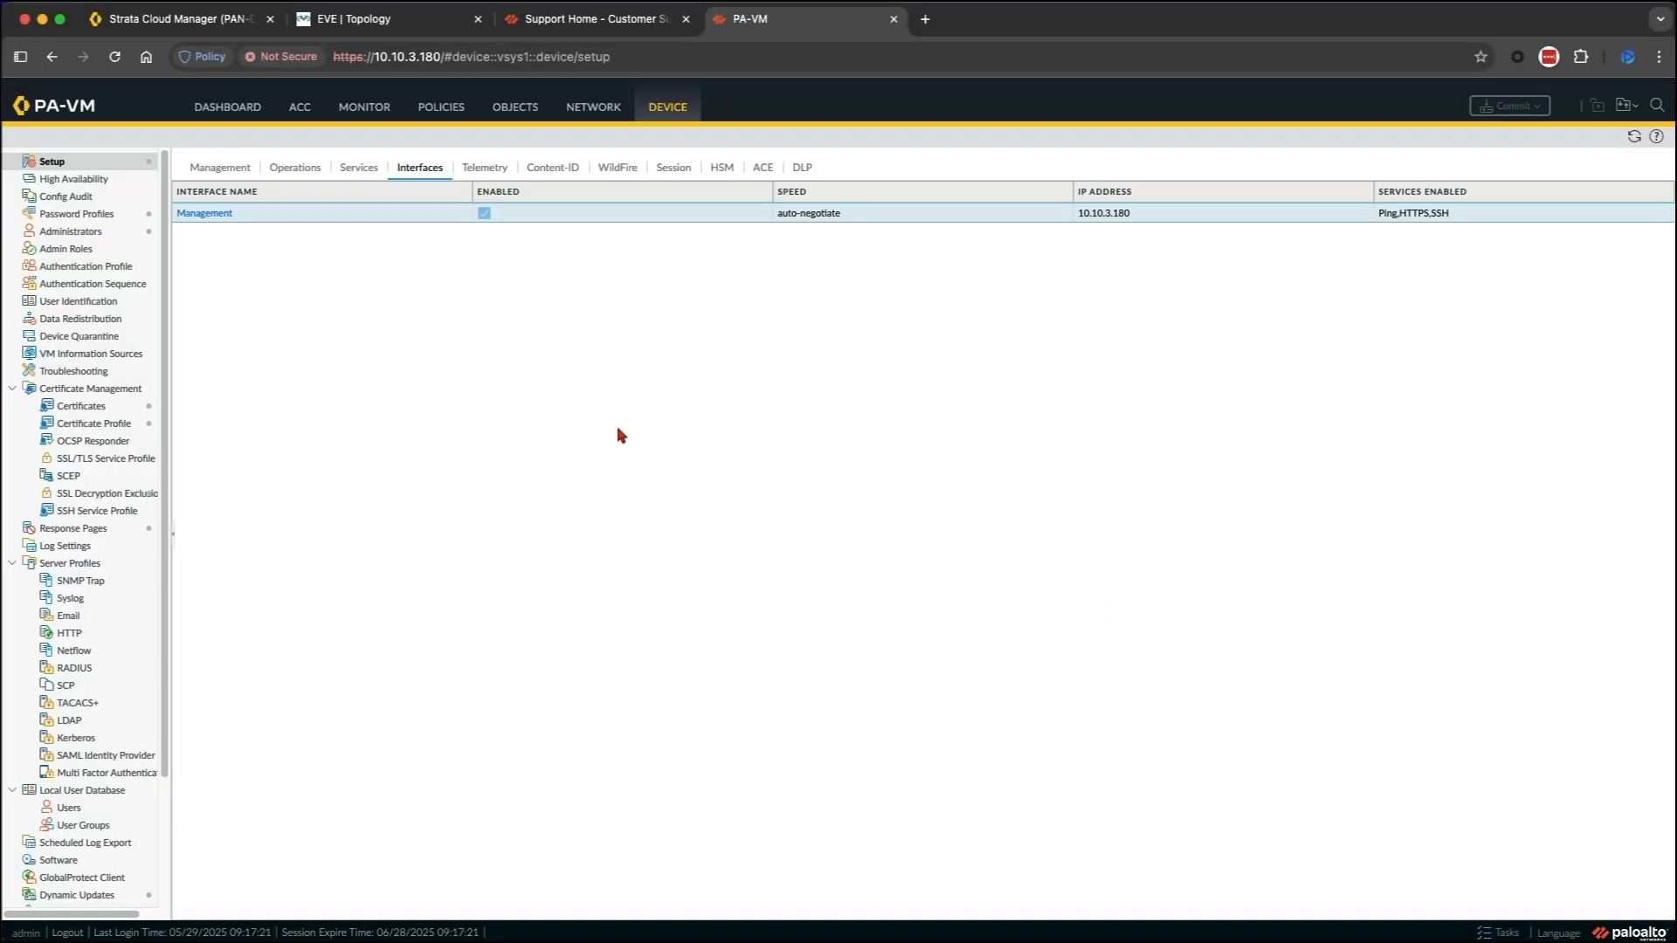
left_click(358, 174)
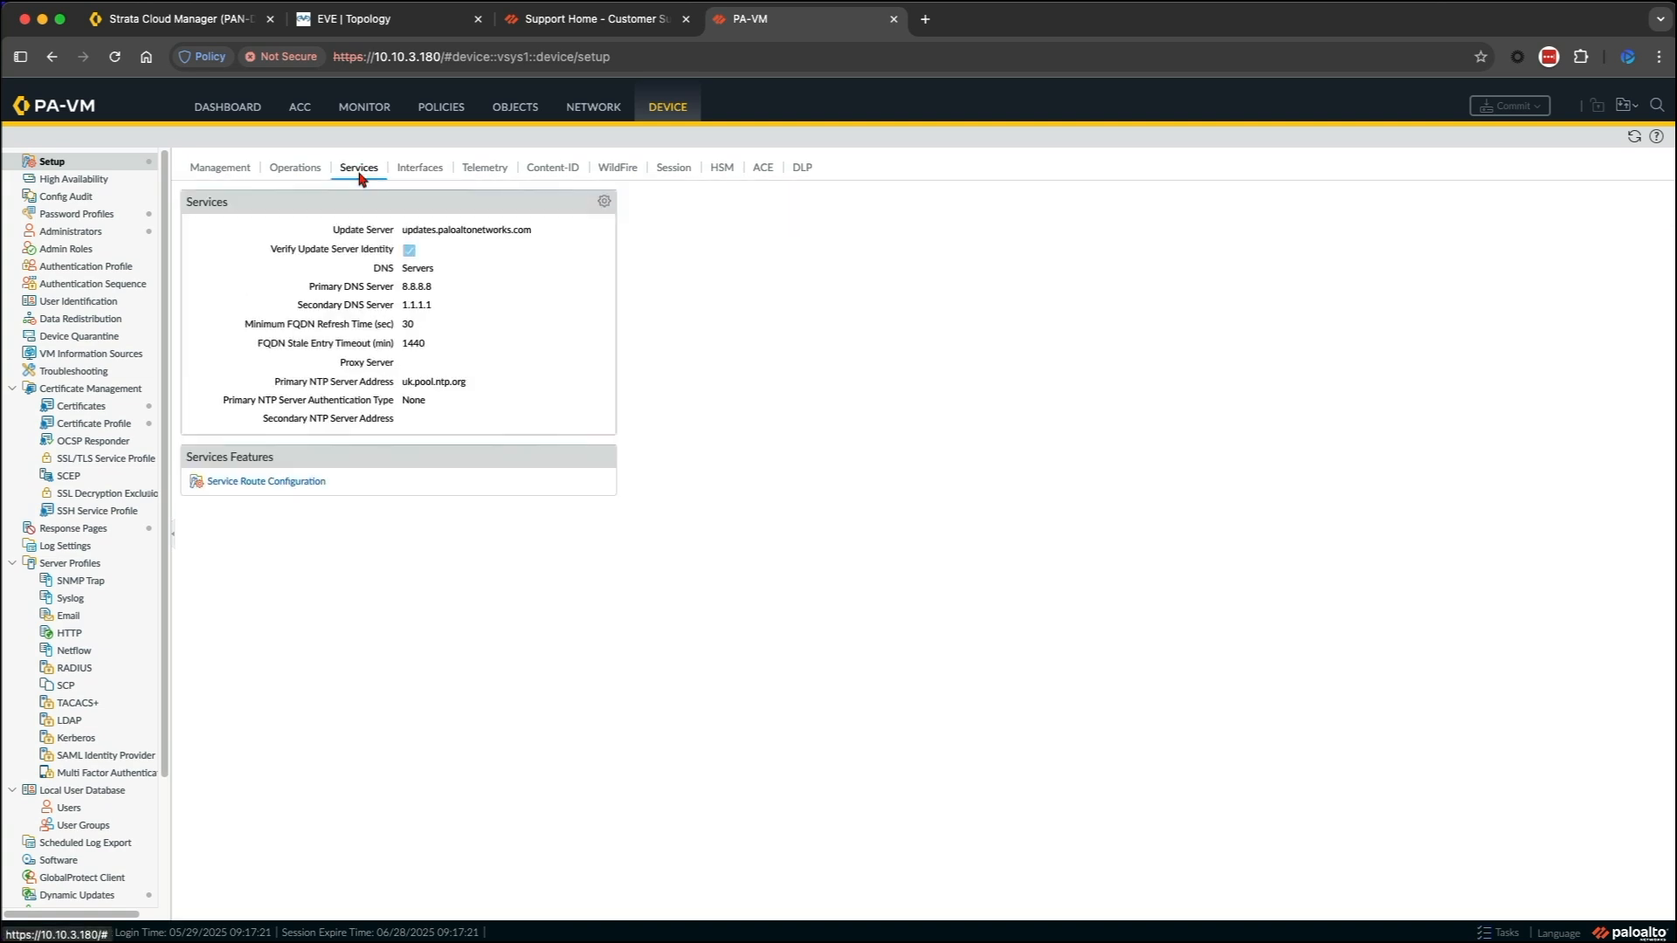
left_click(604, 201)
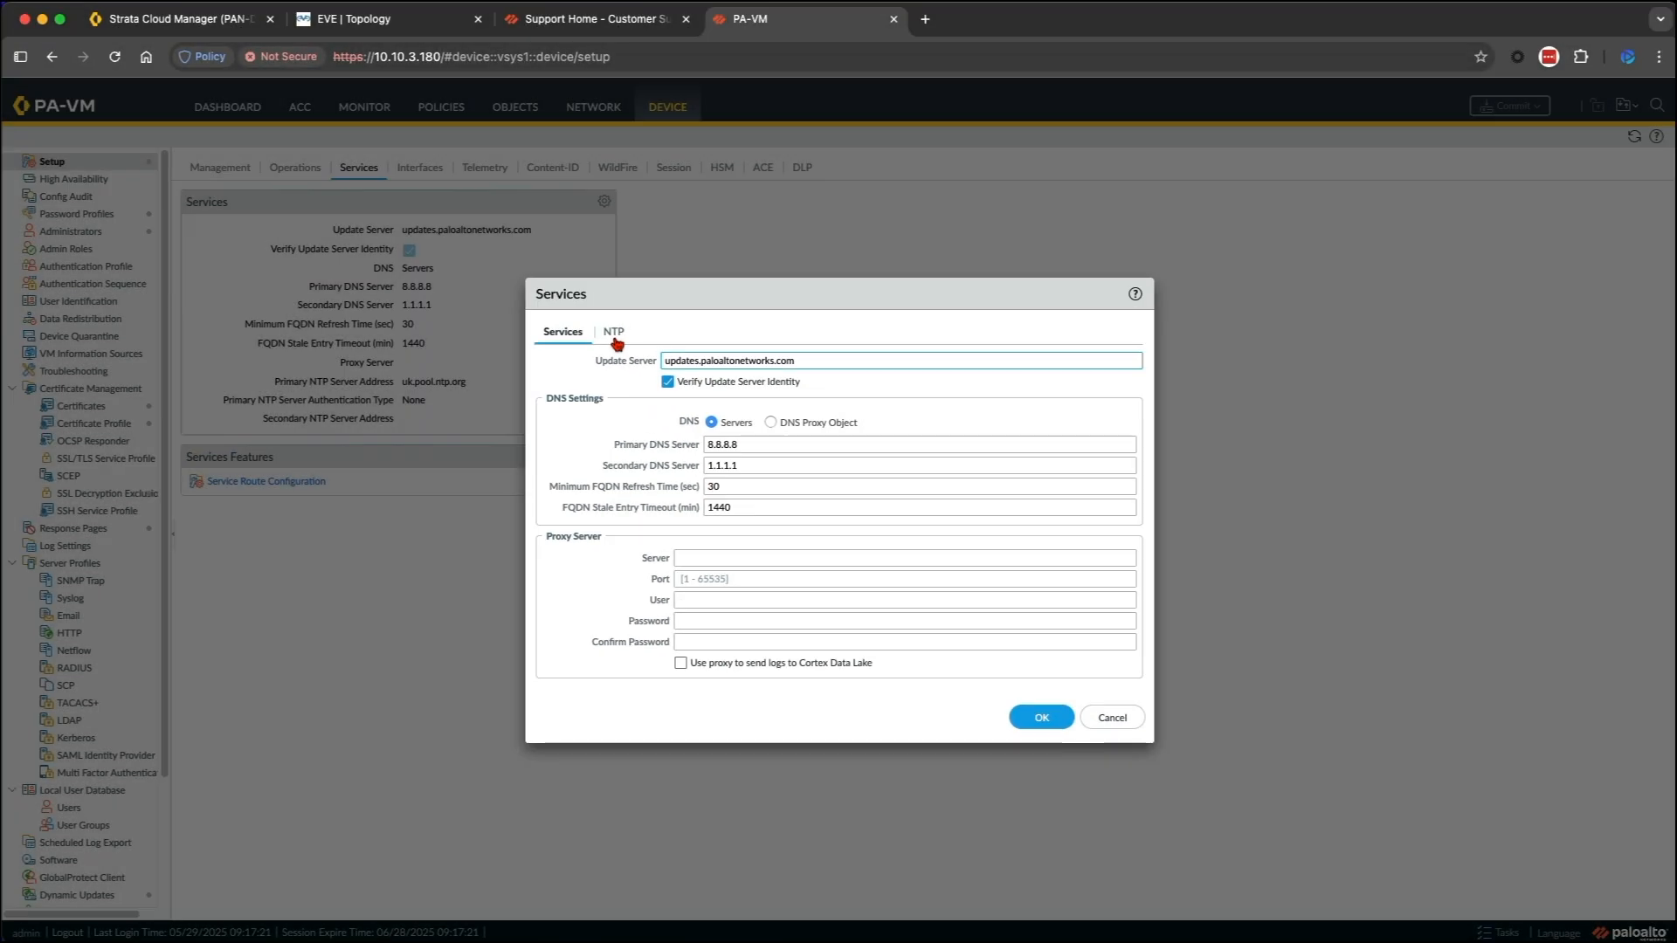
left_click(614, 335)
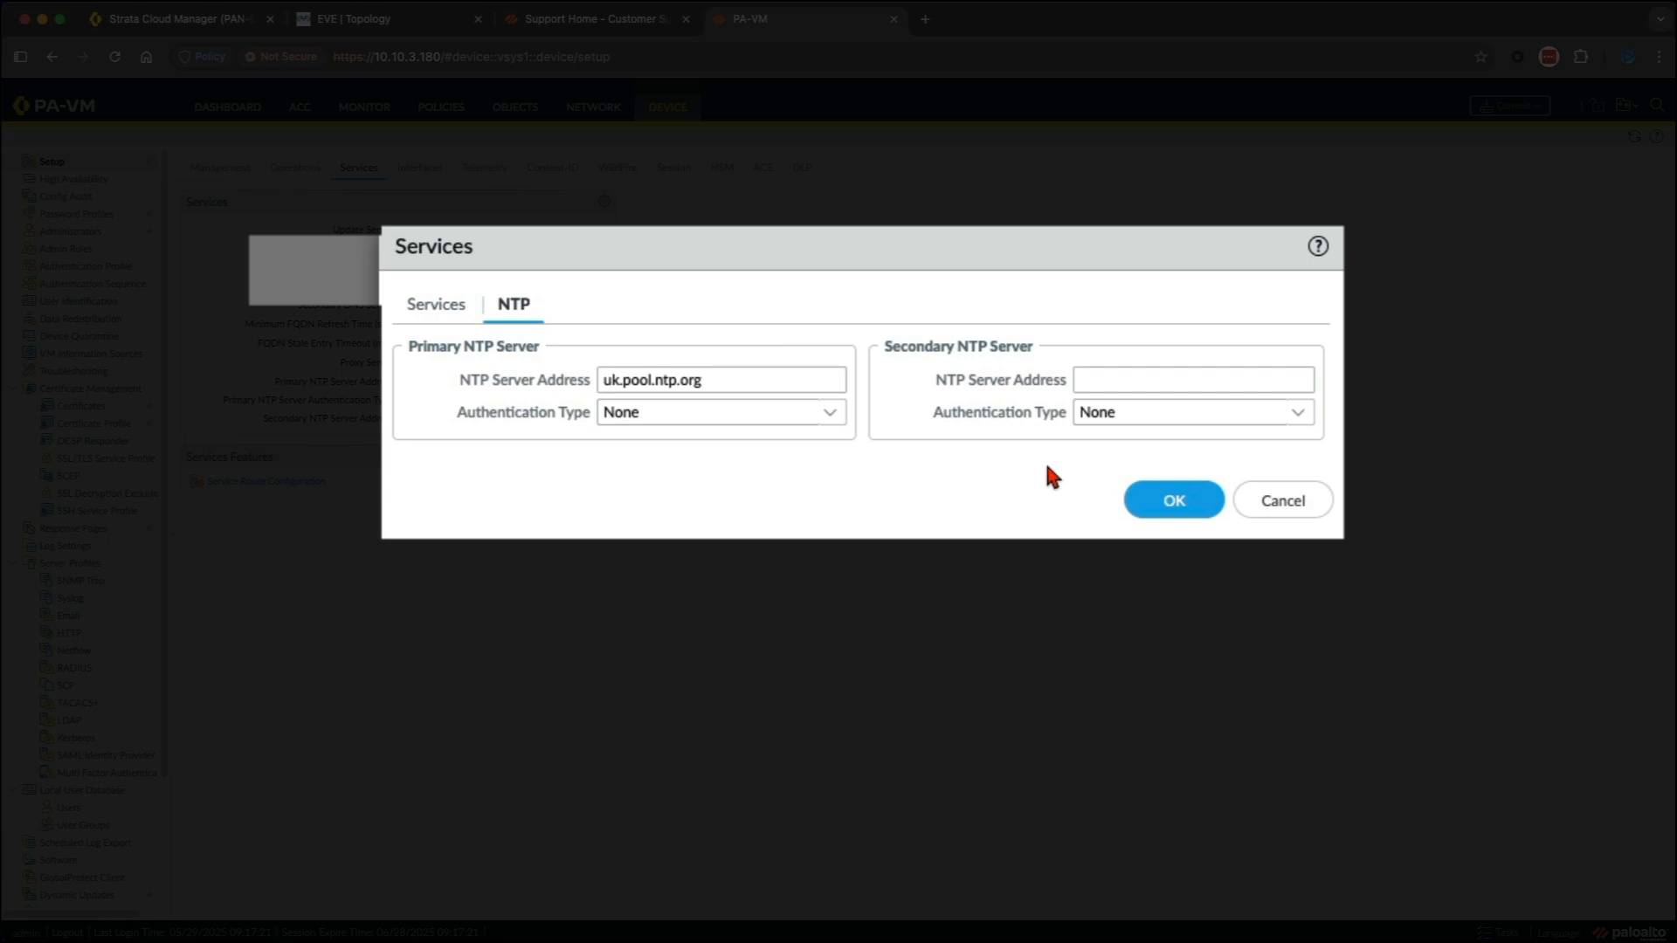
left_click(1158, 499)
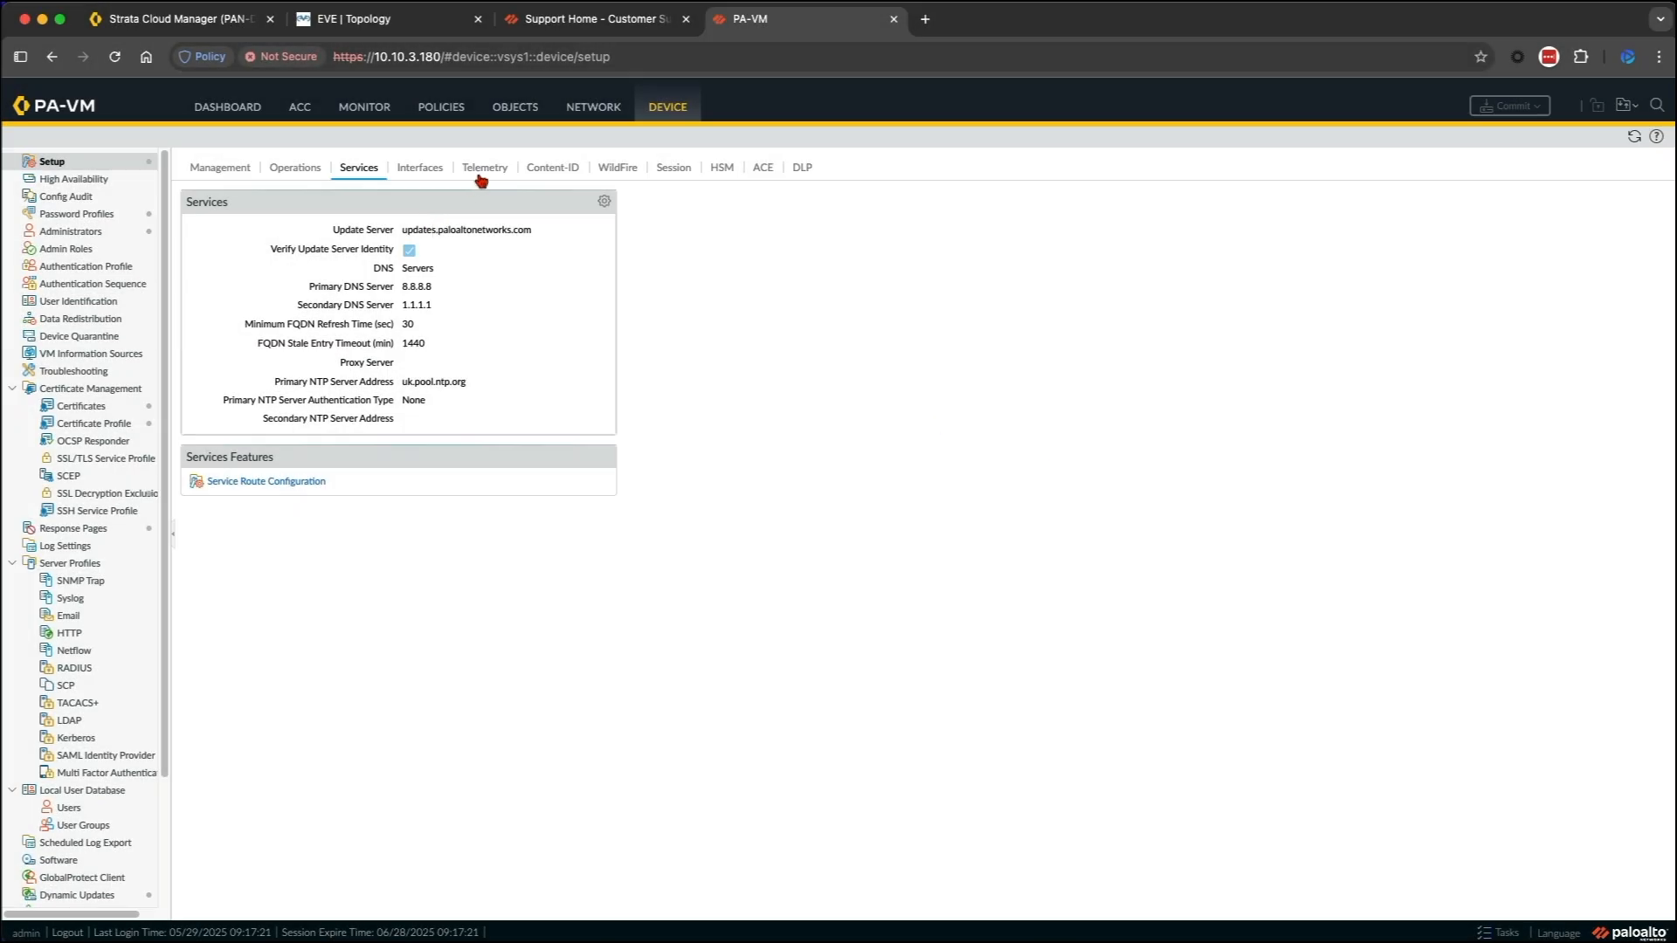
left_click(483, 169)
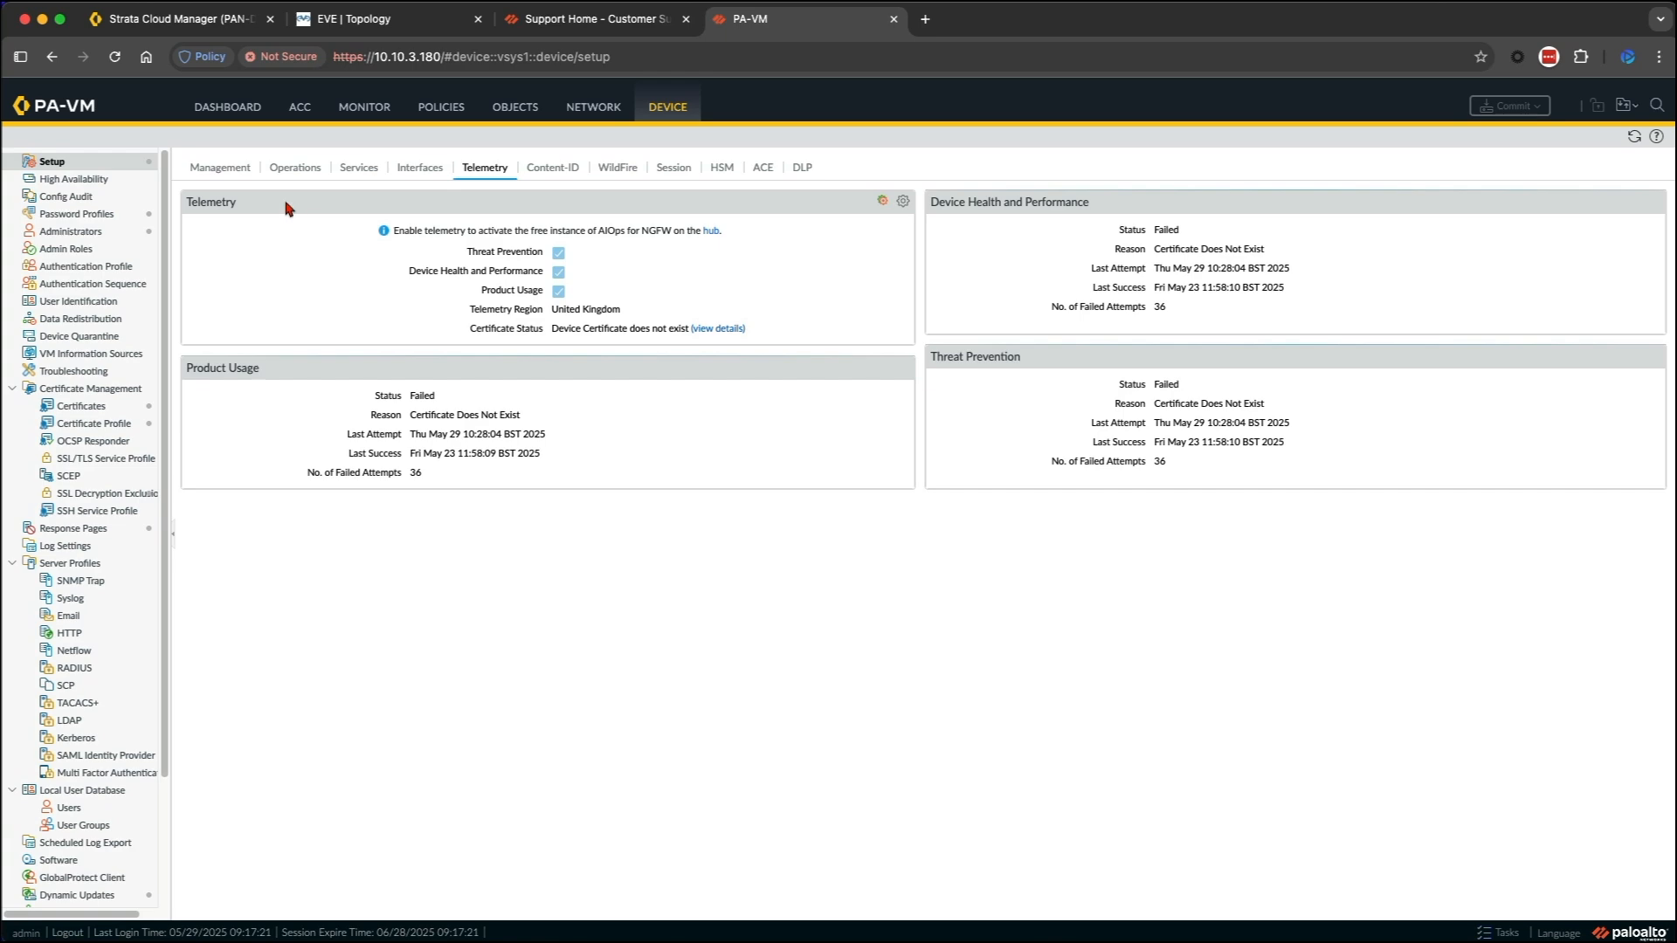
left_click(225, 181)
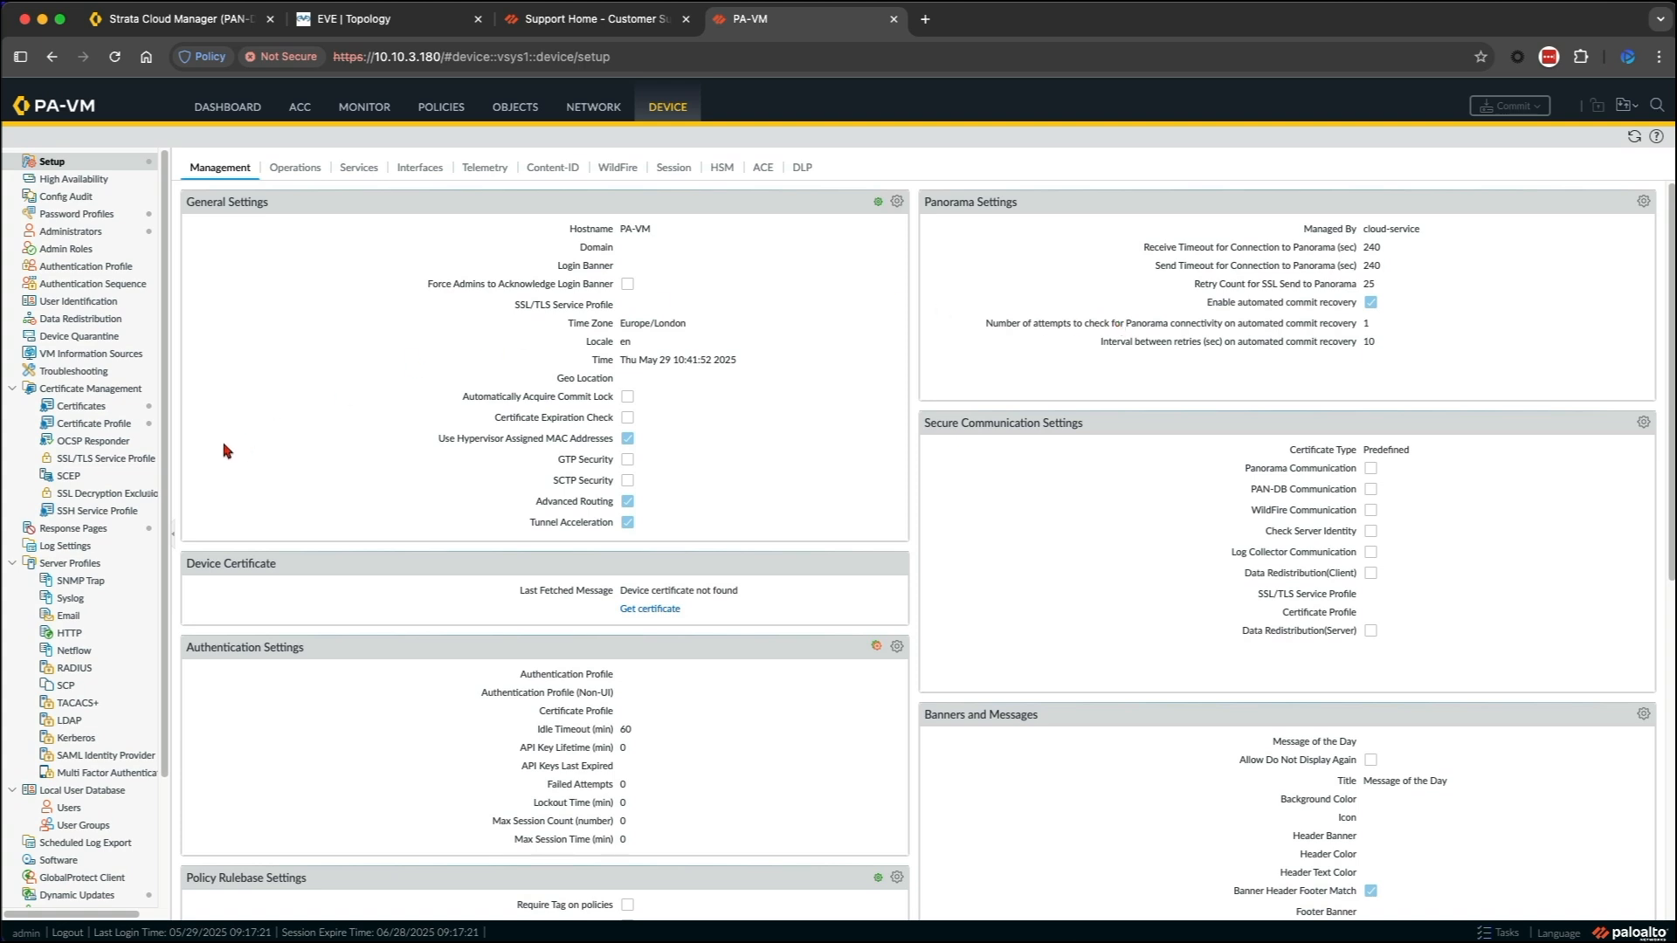
Retrieve the firewall's license keys from the license server and reload its licenses page past the browser's privacy warning.
left_click_drag(166, 494, 170, 496)
scroll(168, 494, "down", 5)
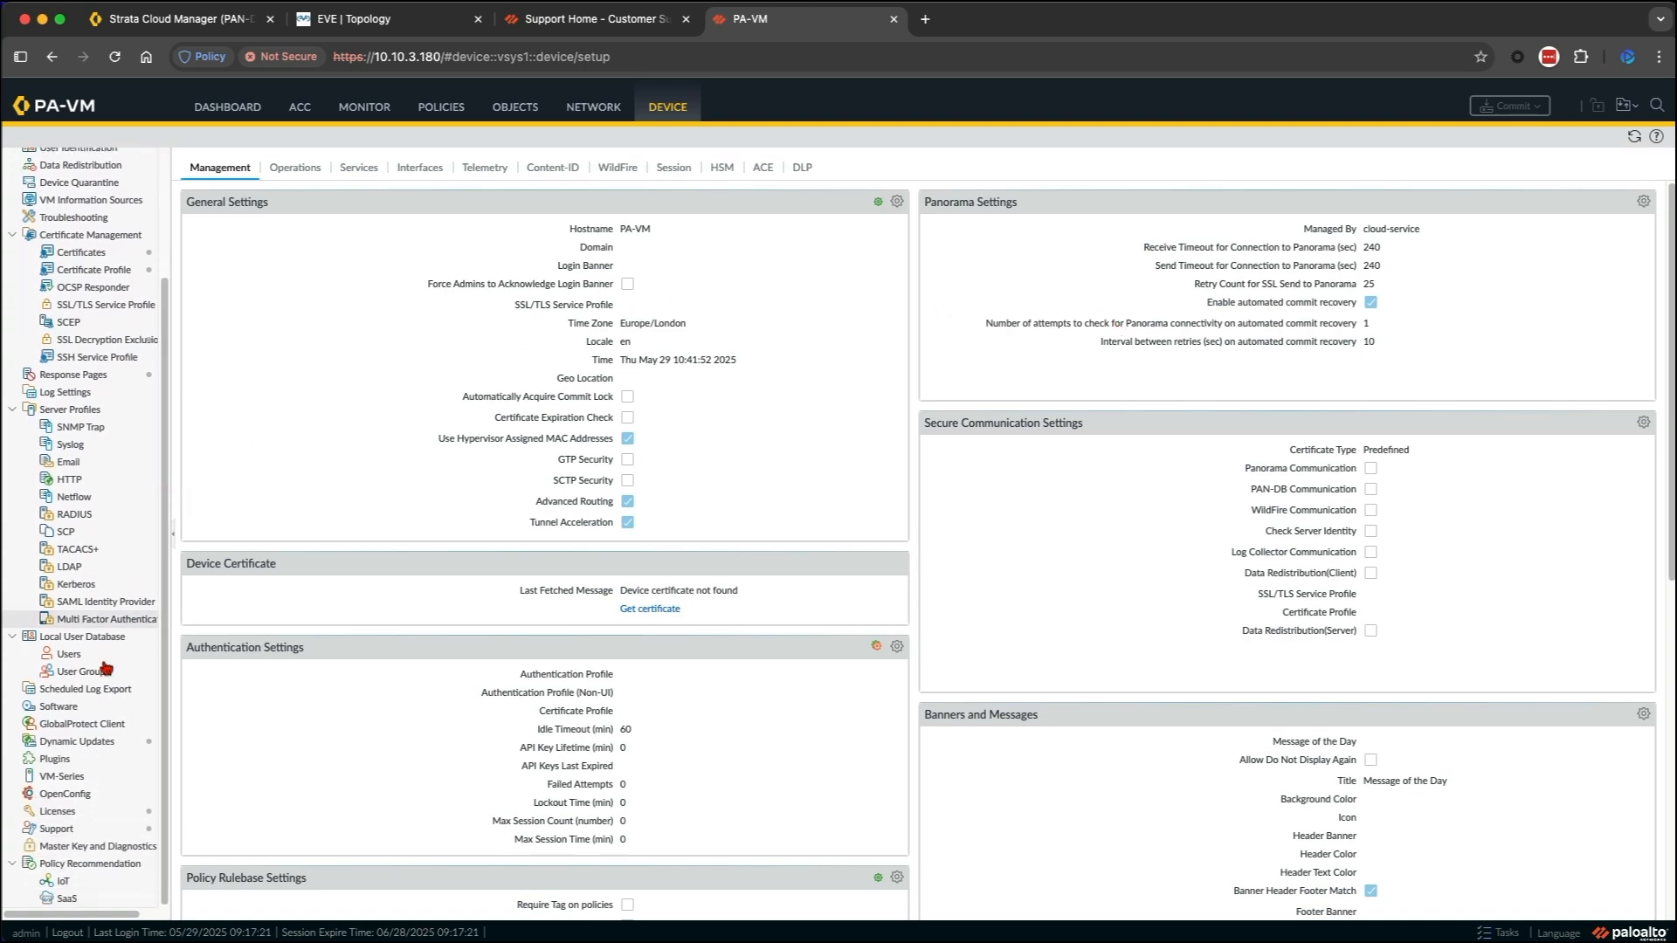
left_click(65, 812)
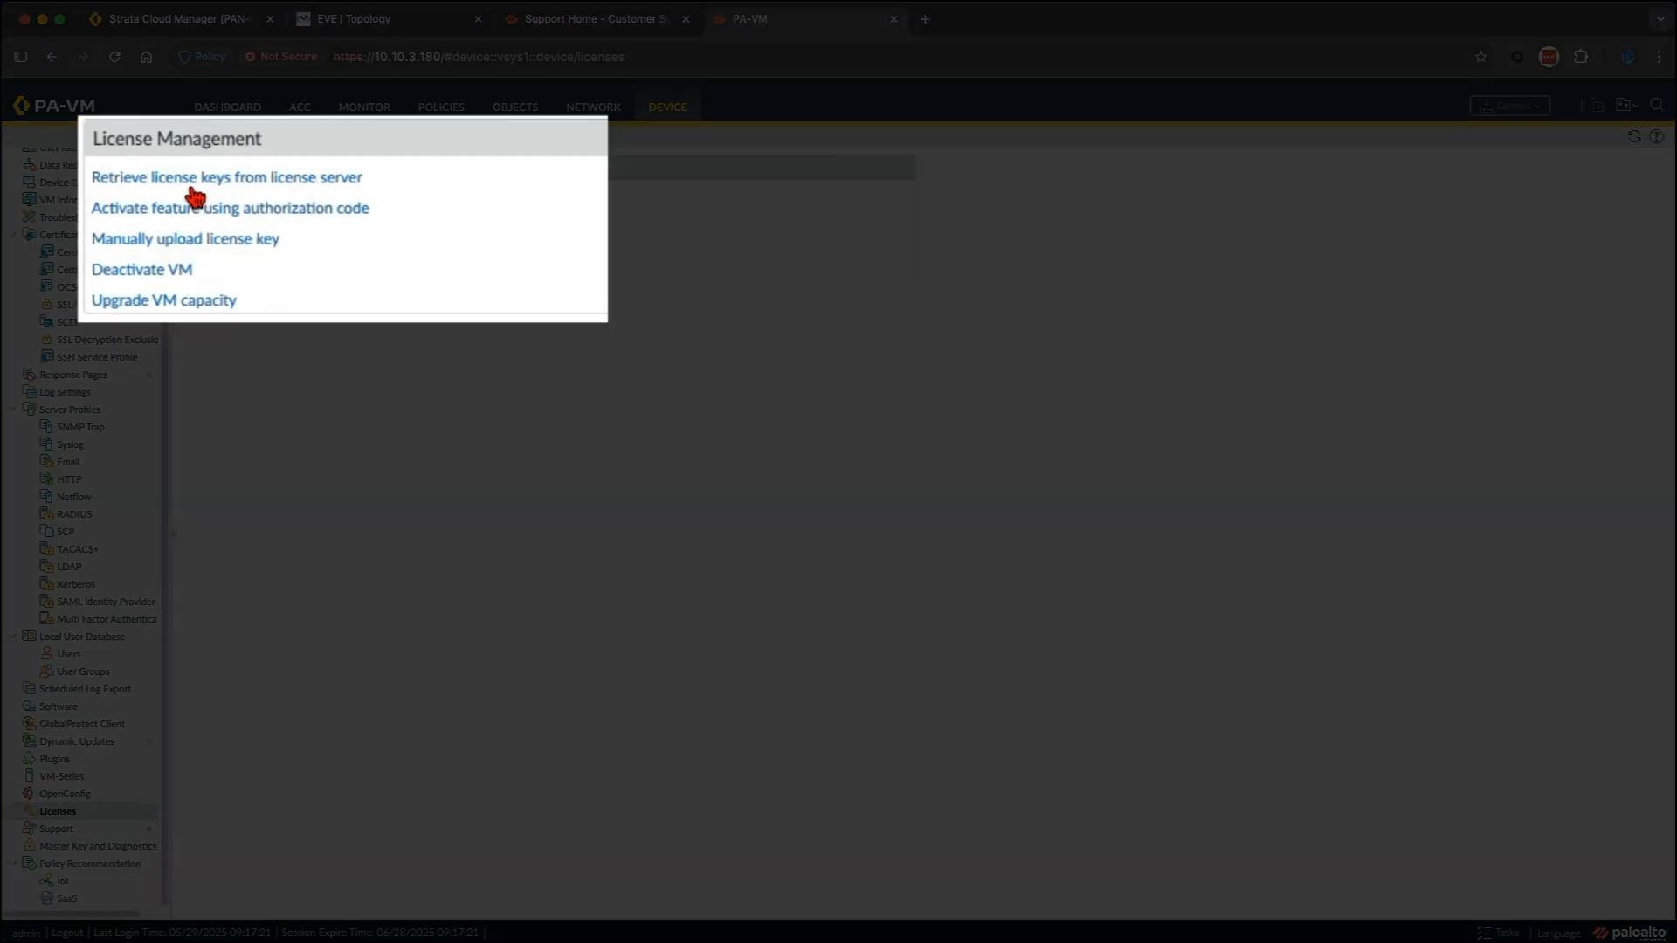
left_click(190, 184)
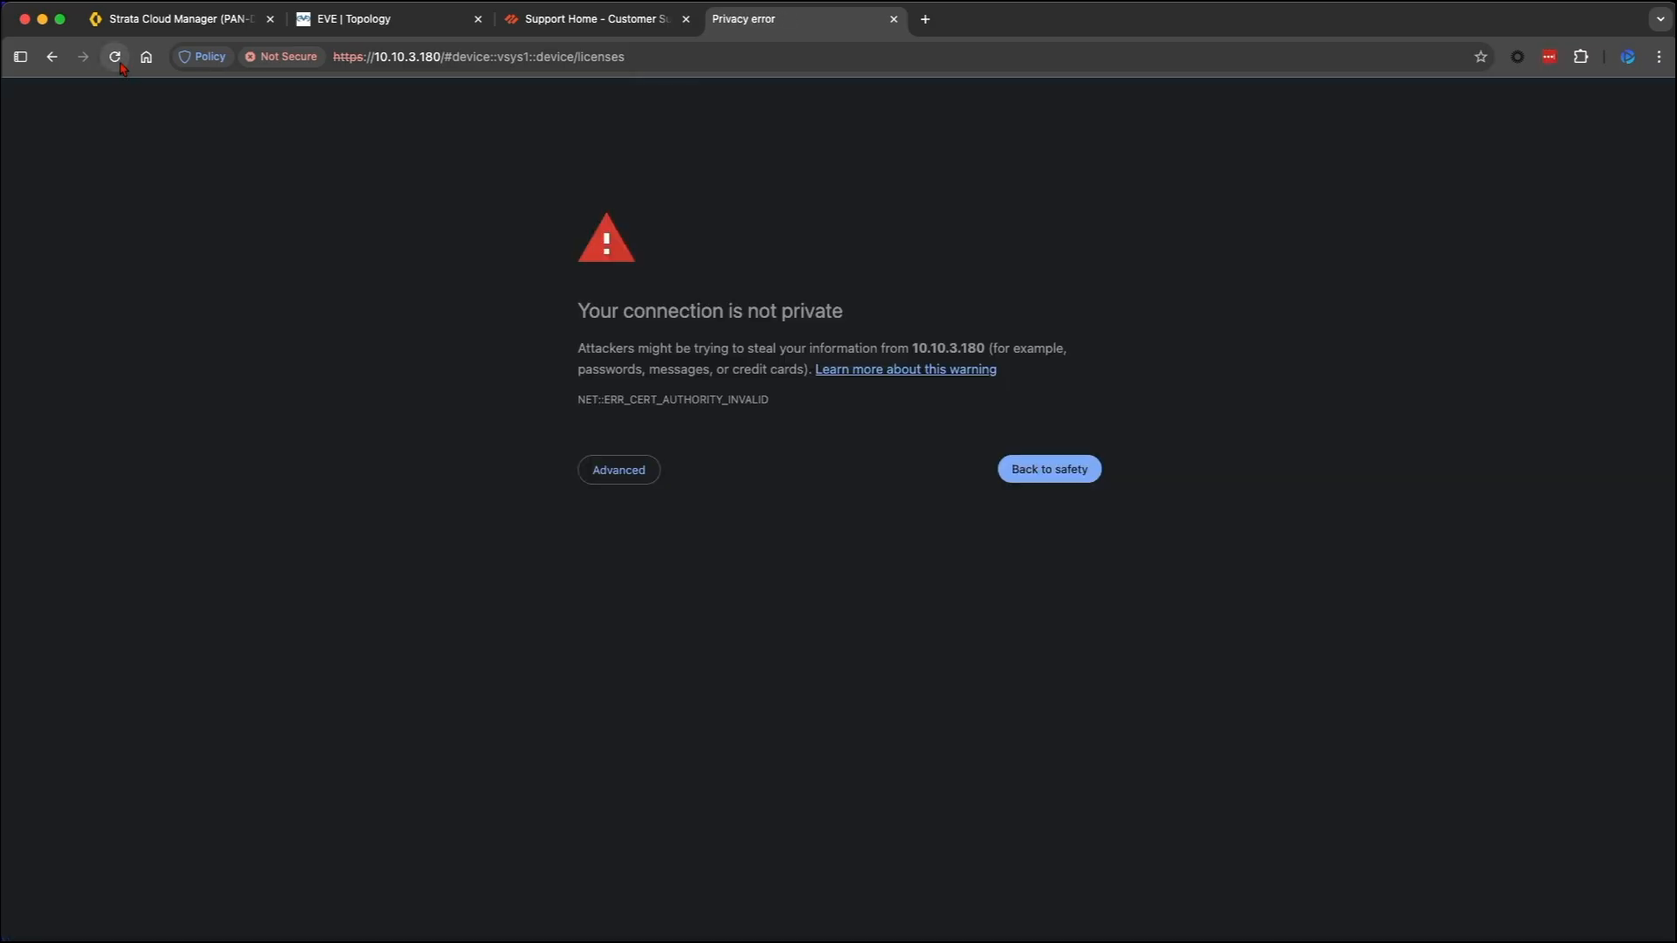
left_click(622, 469)
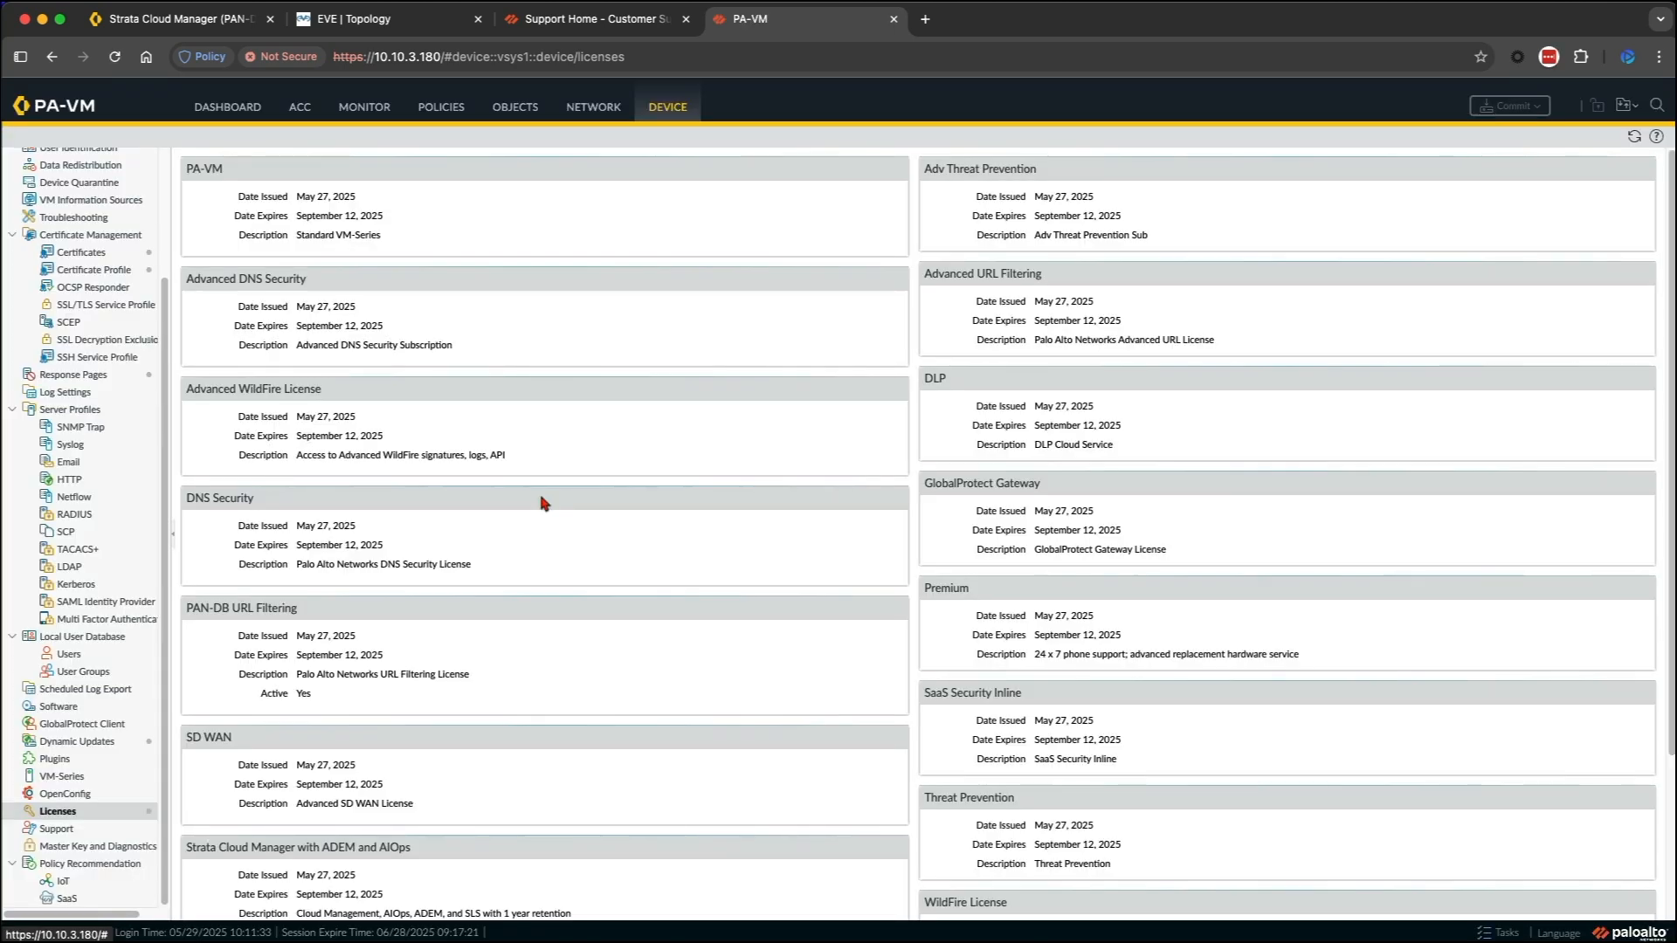
Check the firewall's serial number on the dashboard and its device certificate information in the management setup.
left_click(228, 109)
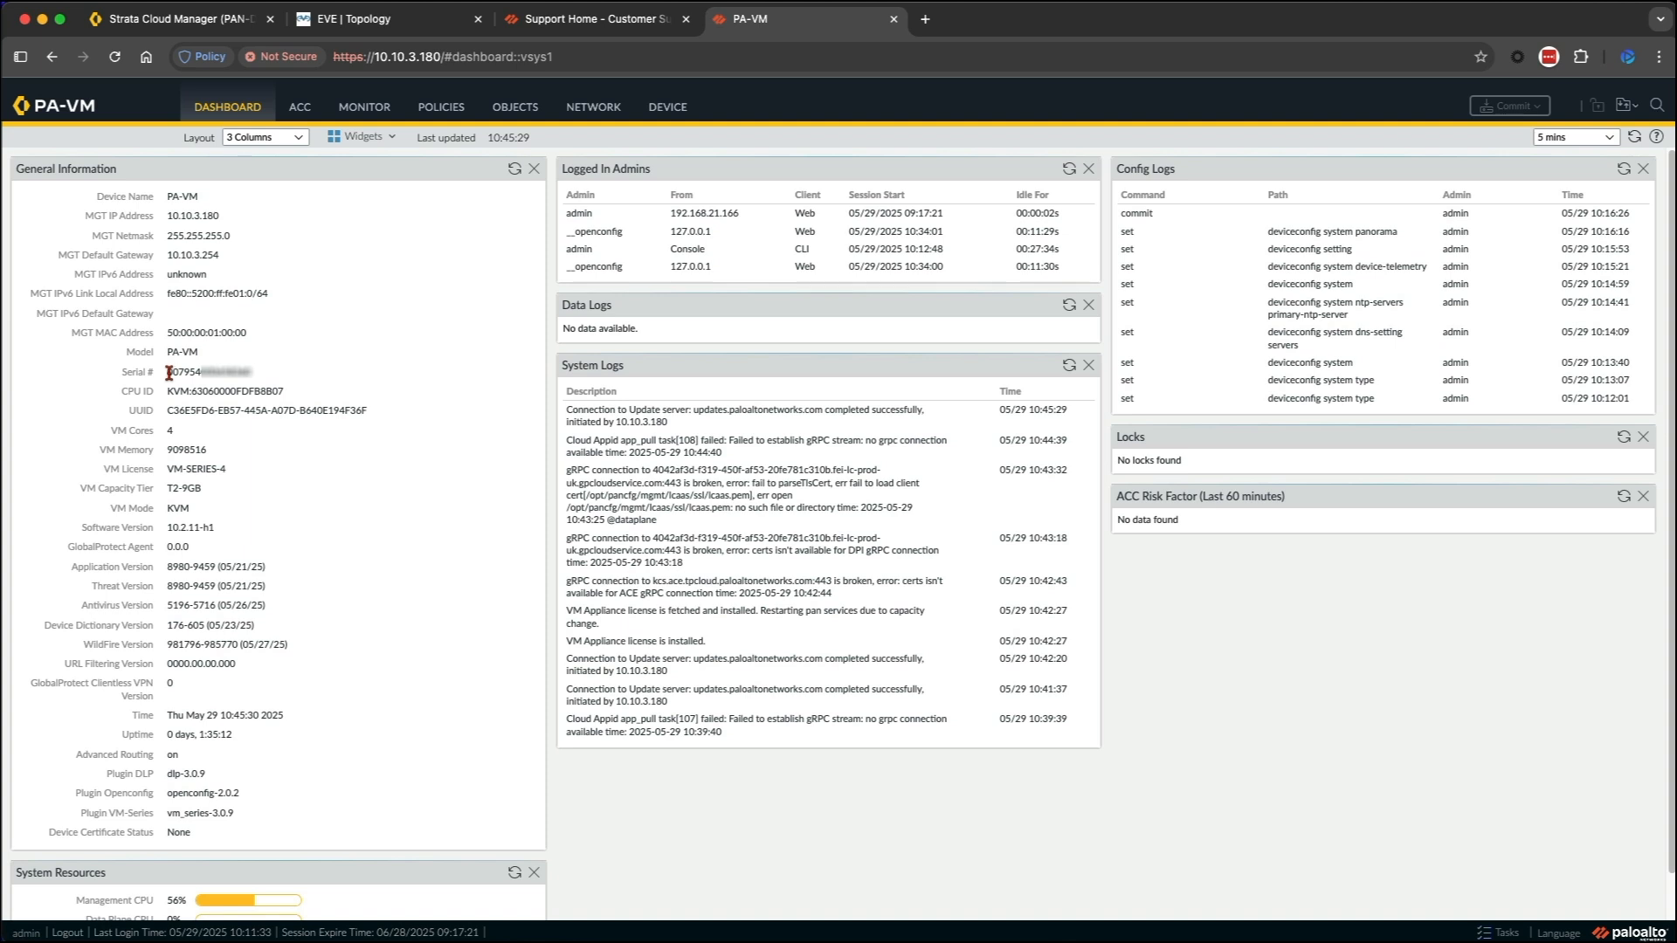
left_click_drag(169, 372, 246, 373)
left_click(670, 110)
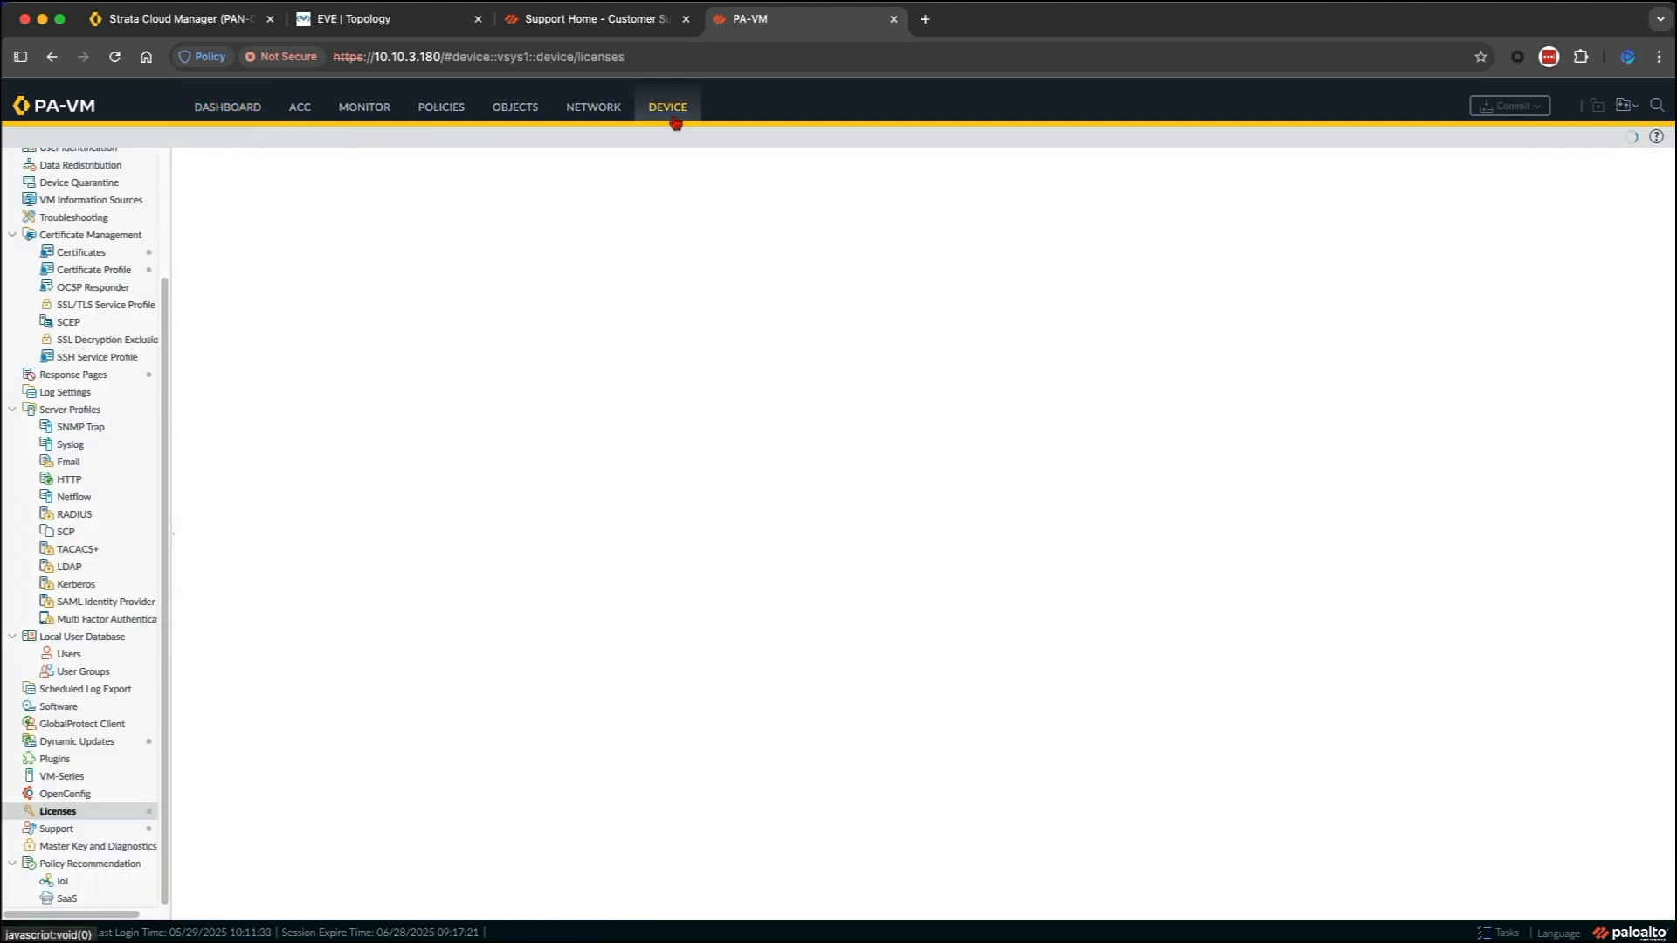
scroll(79, 559, "up", 4)
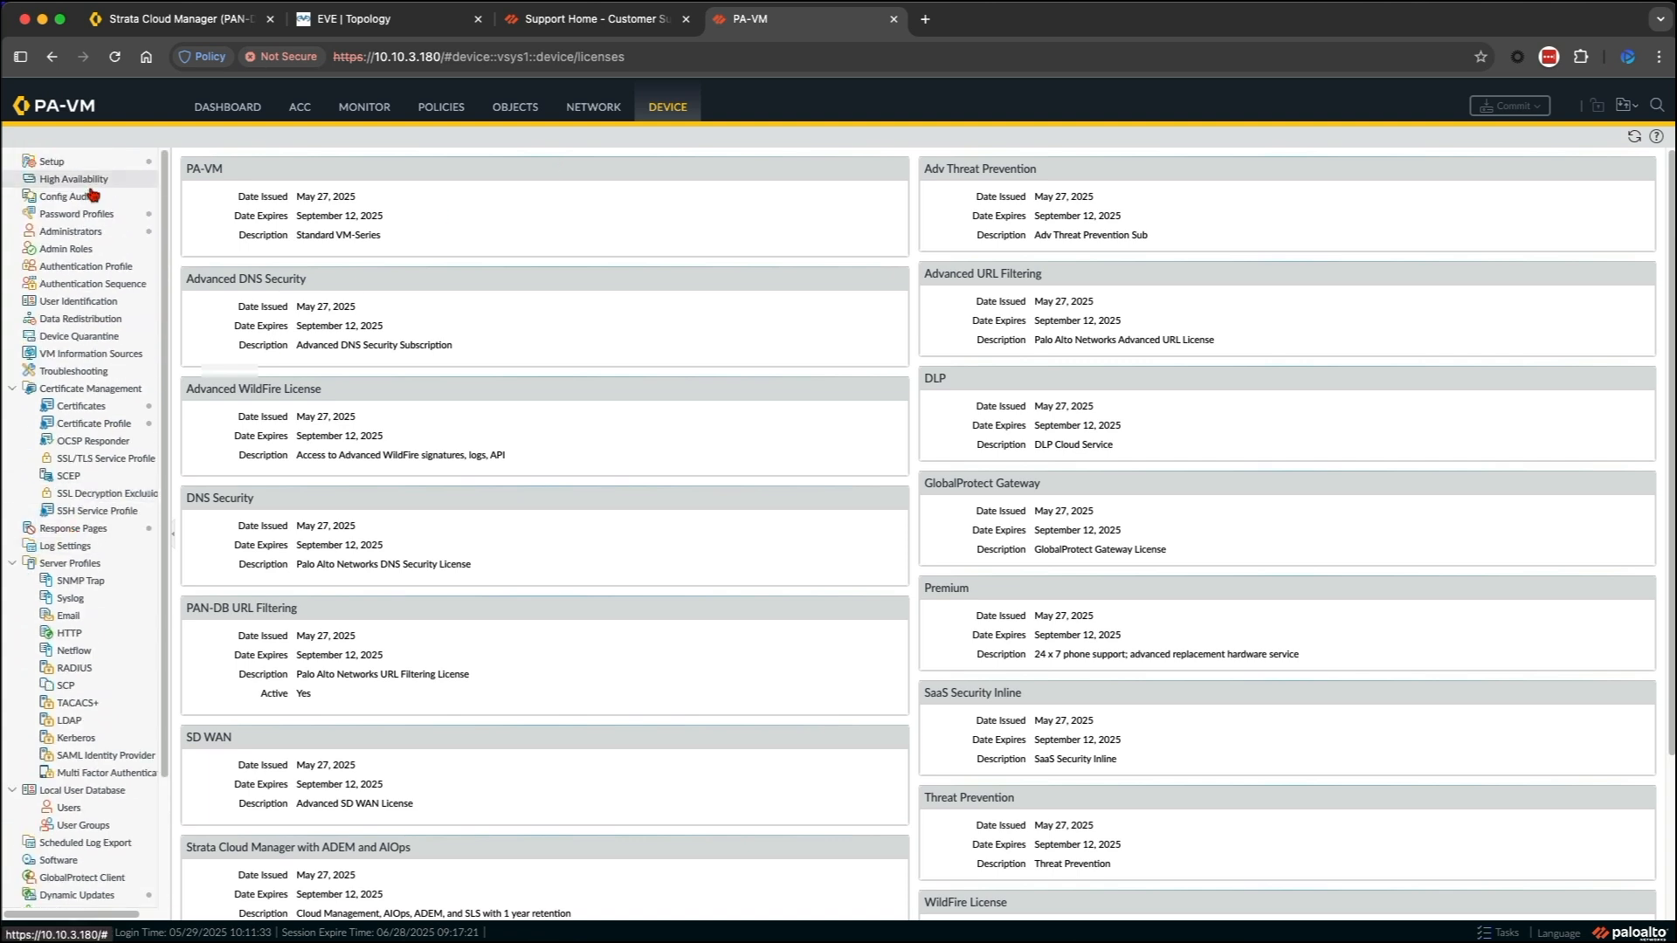
left_click(54, 164)
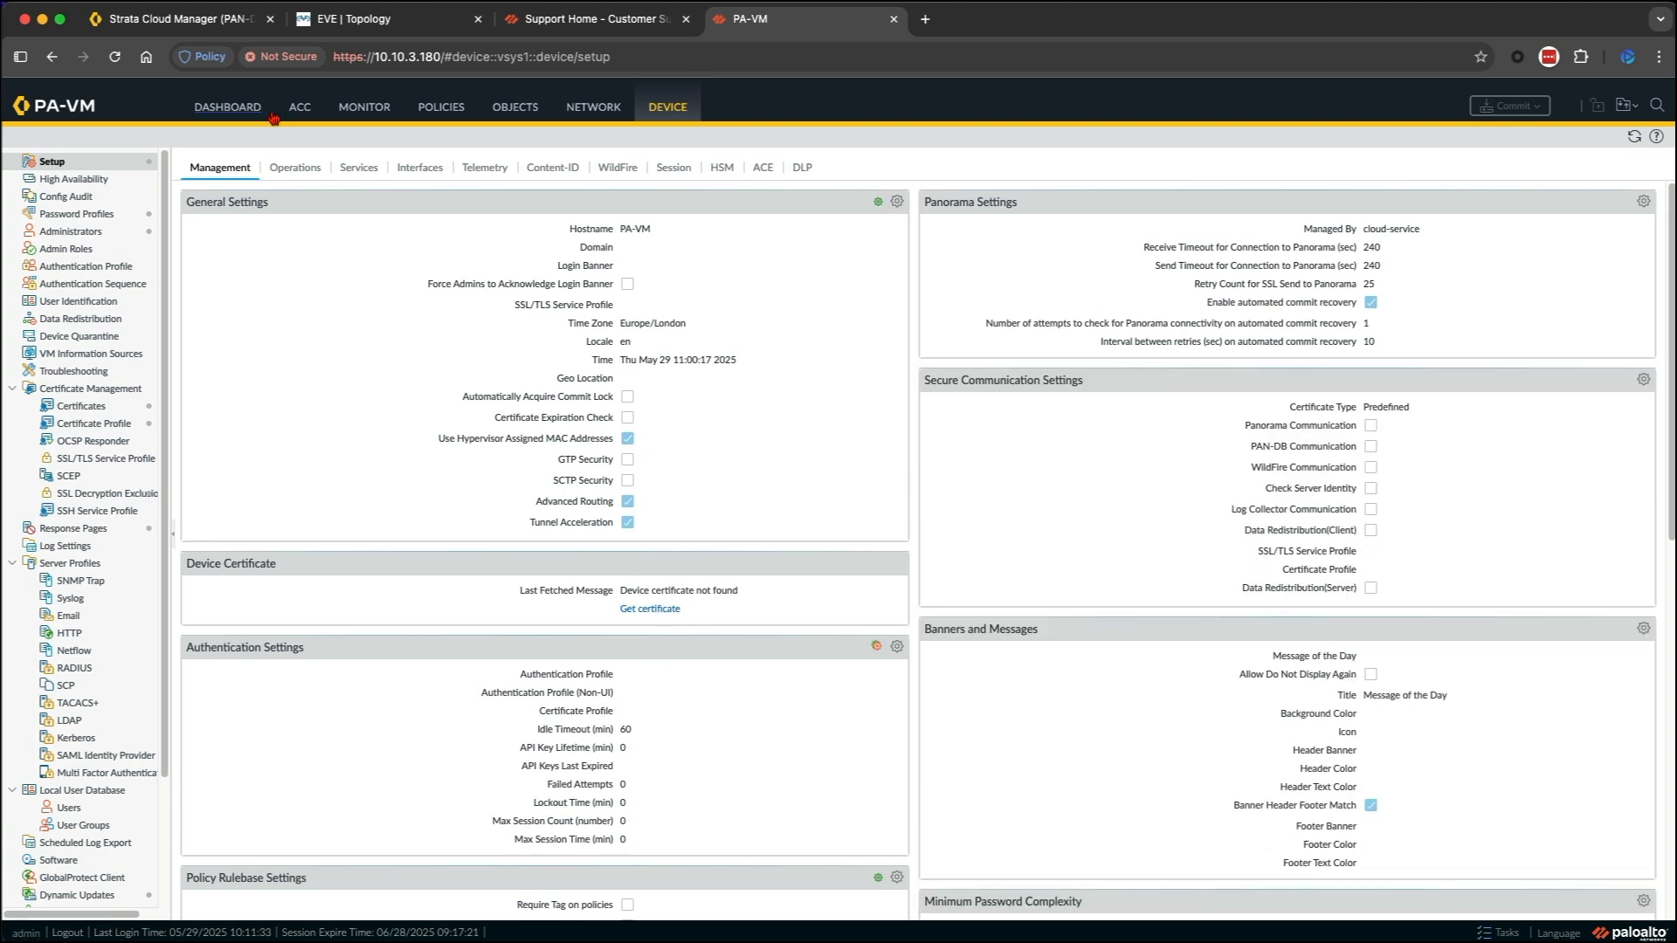
Copy the firewall's serial number from the dashboard's general information.
left_click(245, 116)
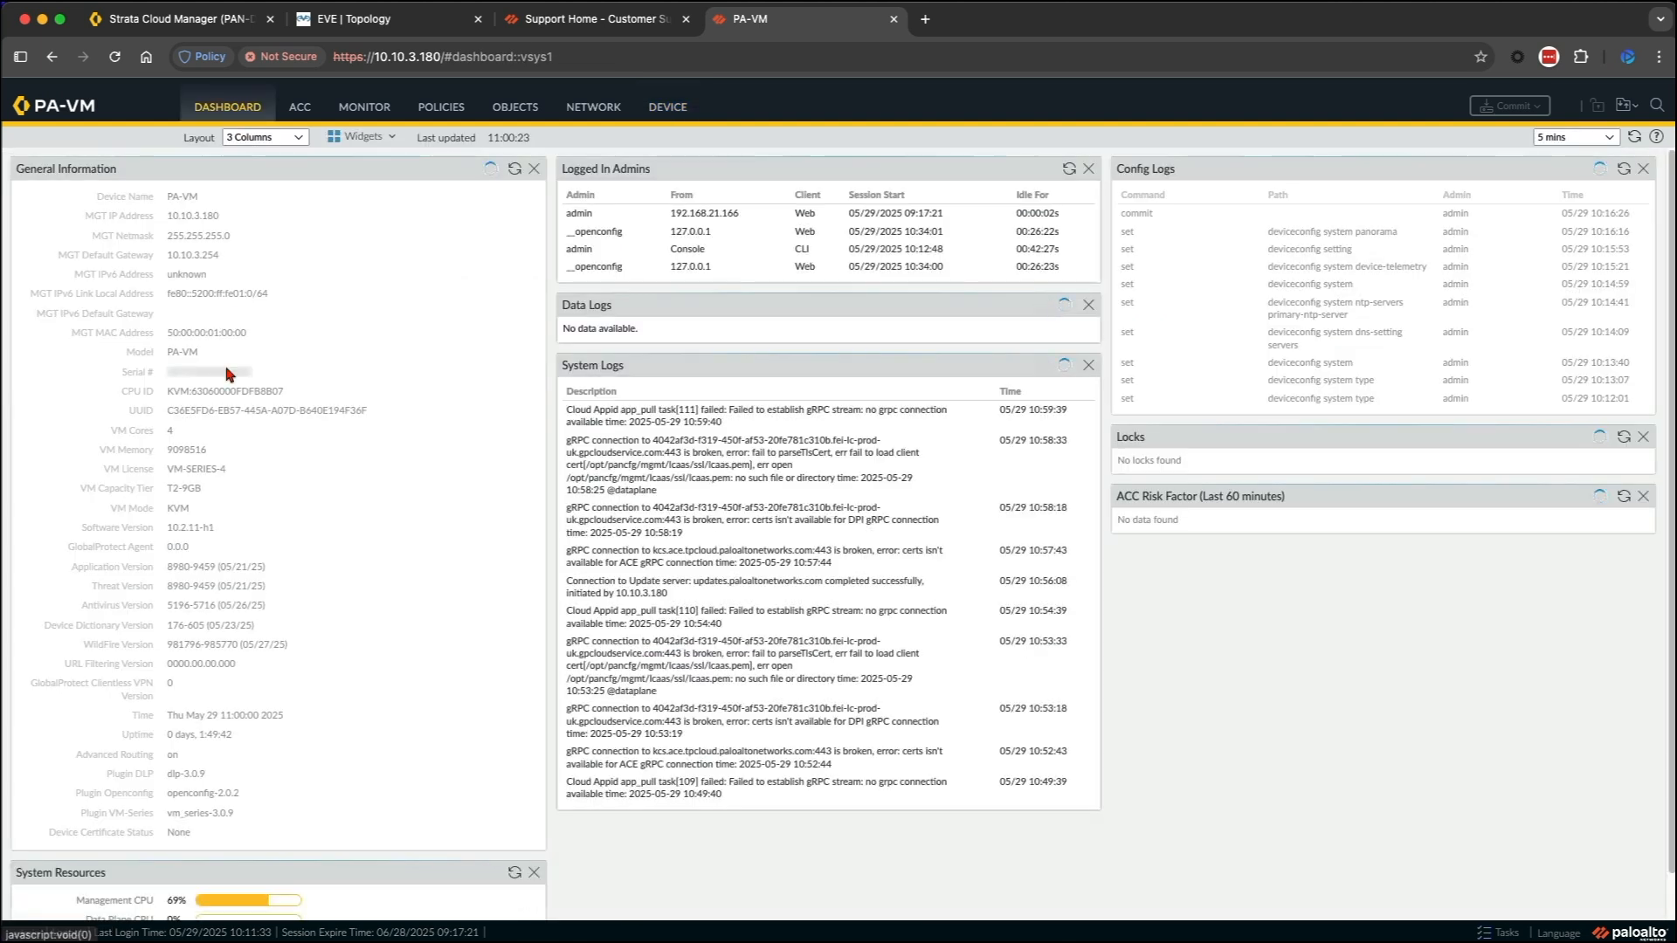
left_click_drag(174, 375, 249, 375)
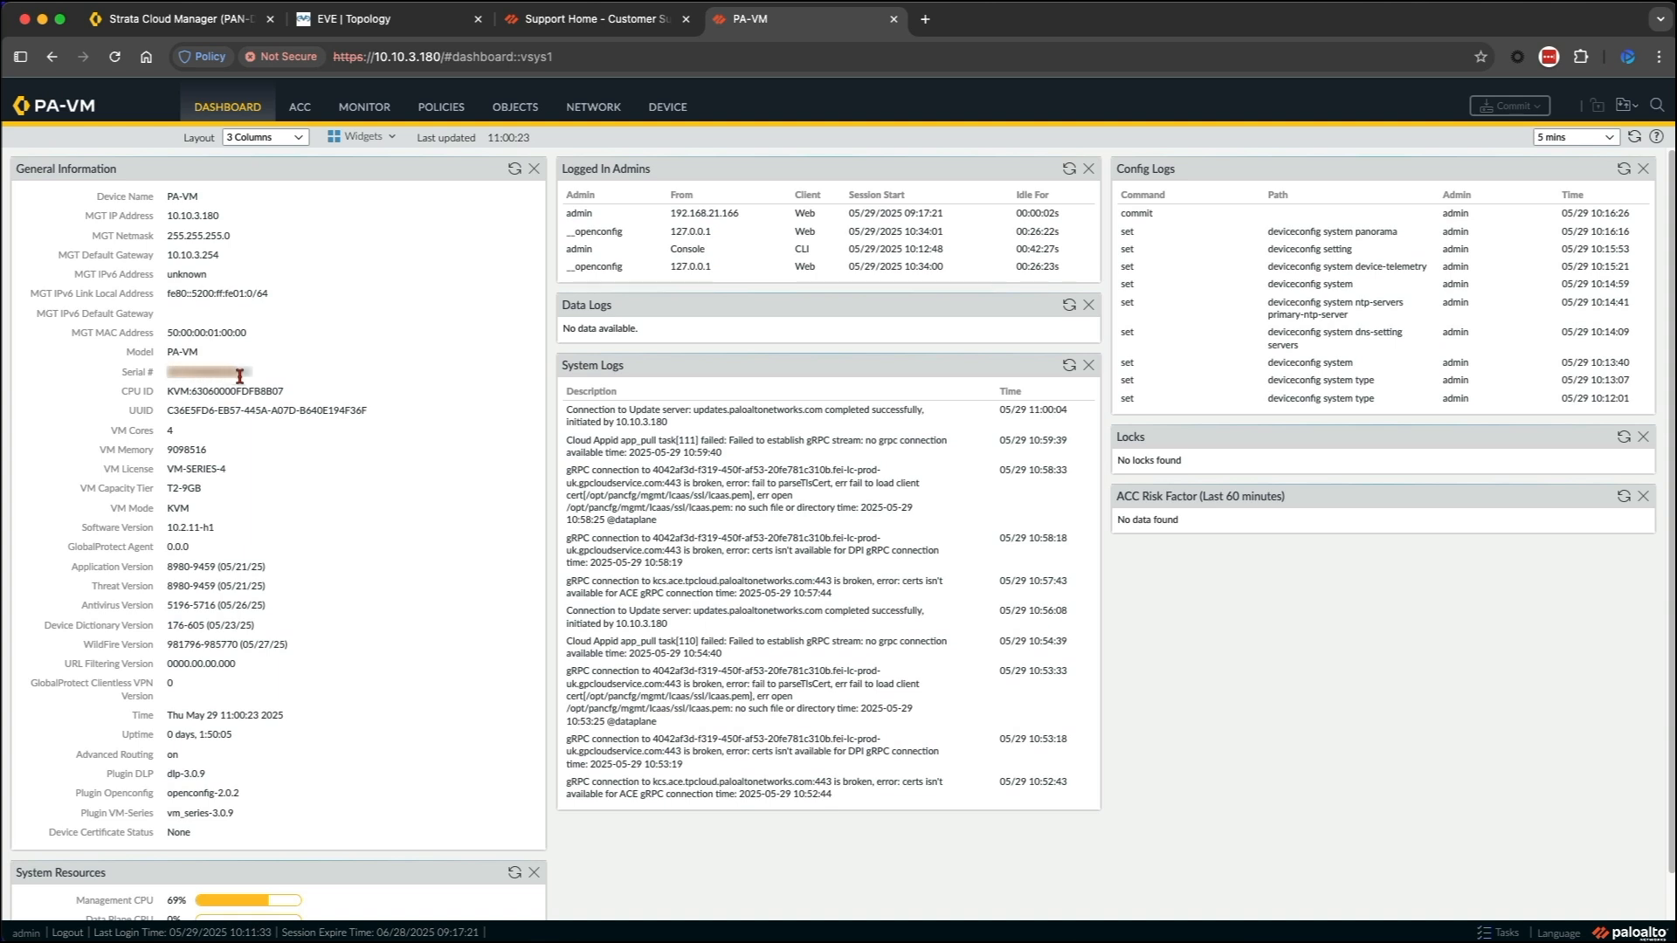
right_click(251, 383)
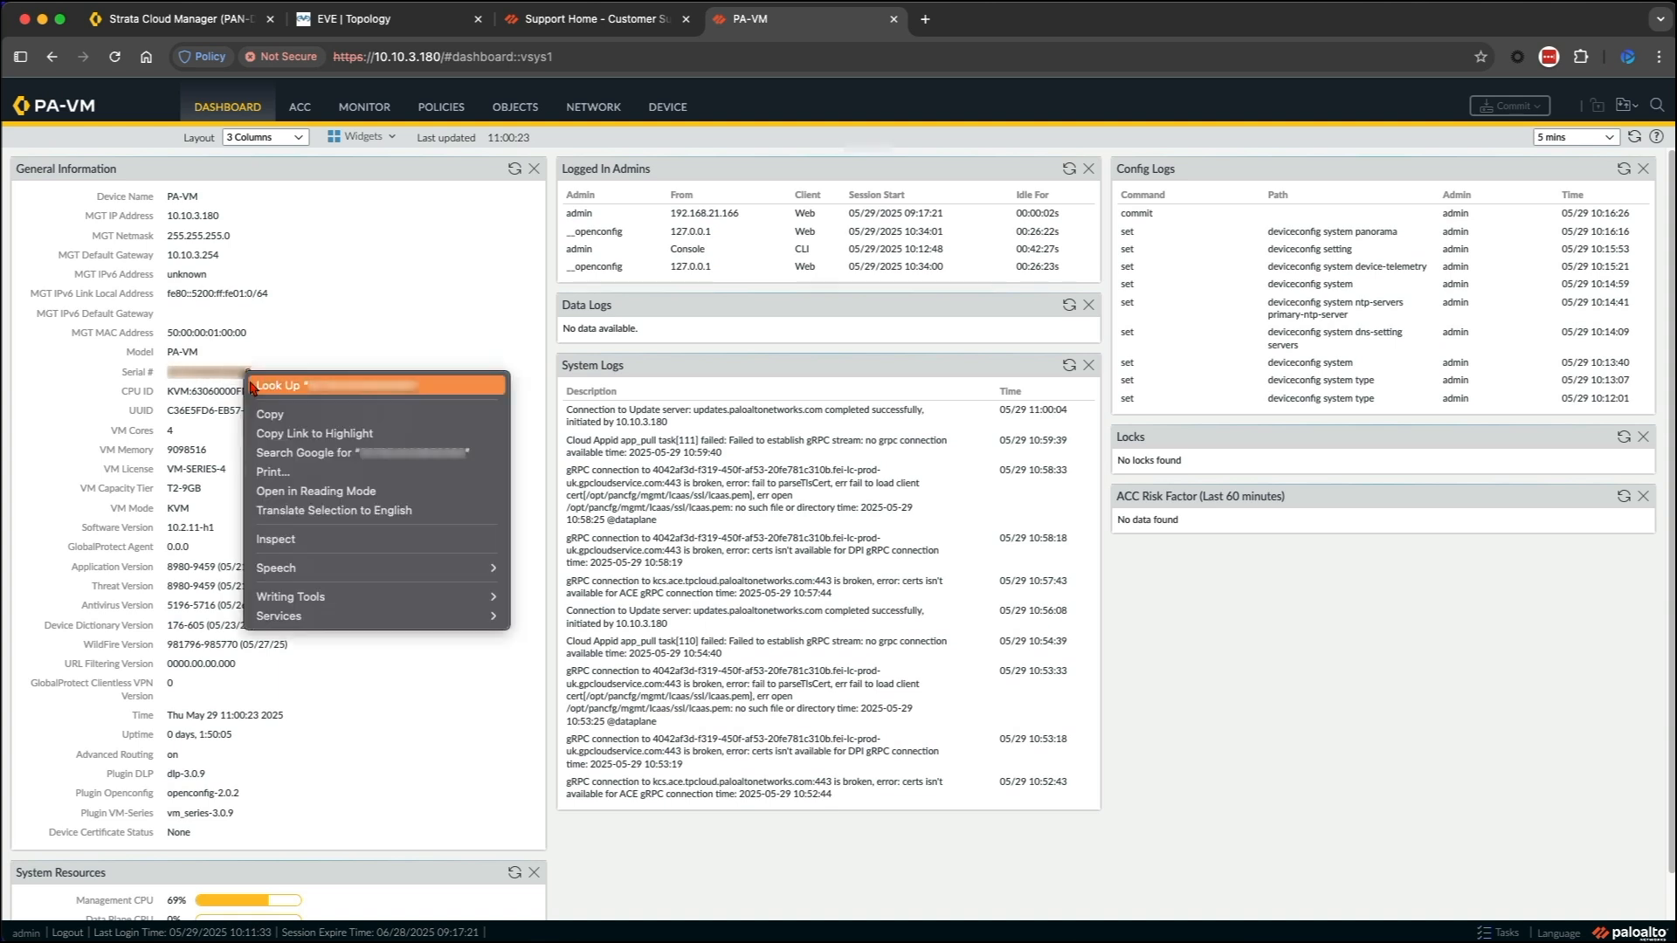
left_click(287, 423)
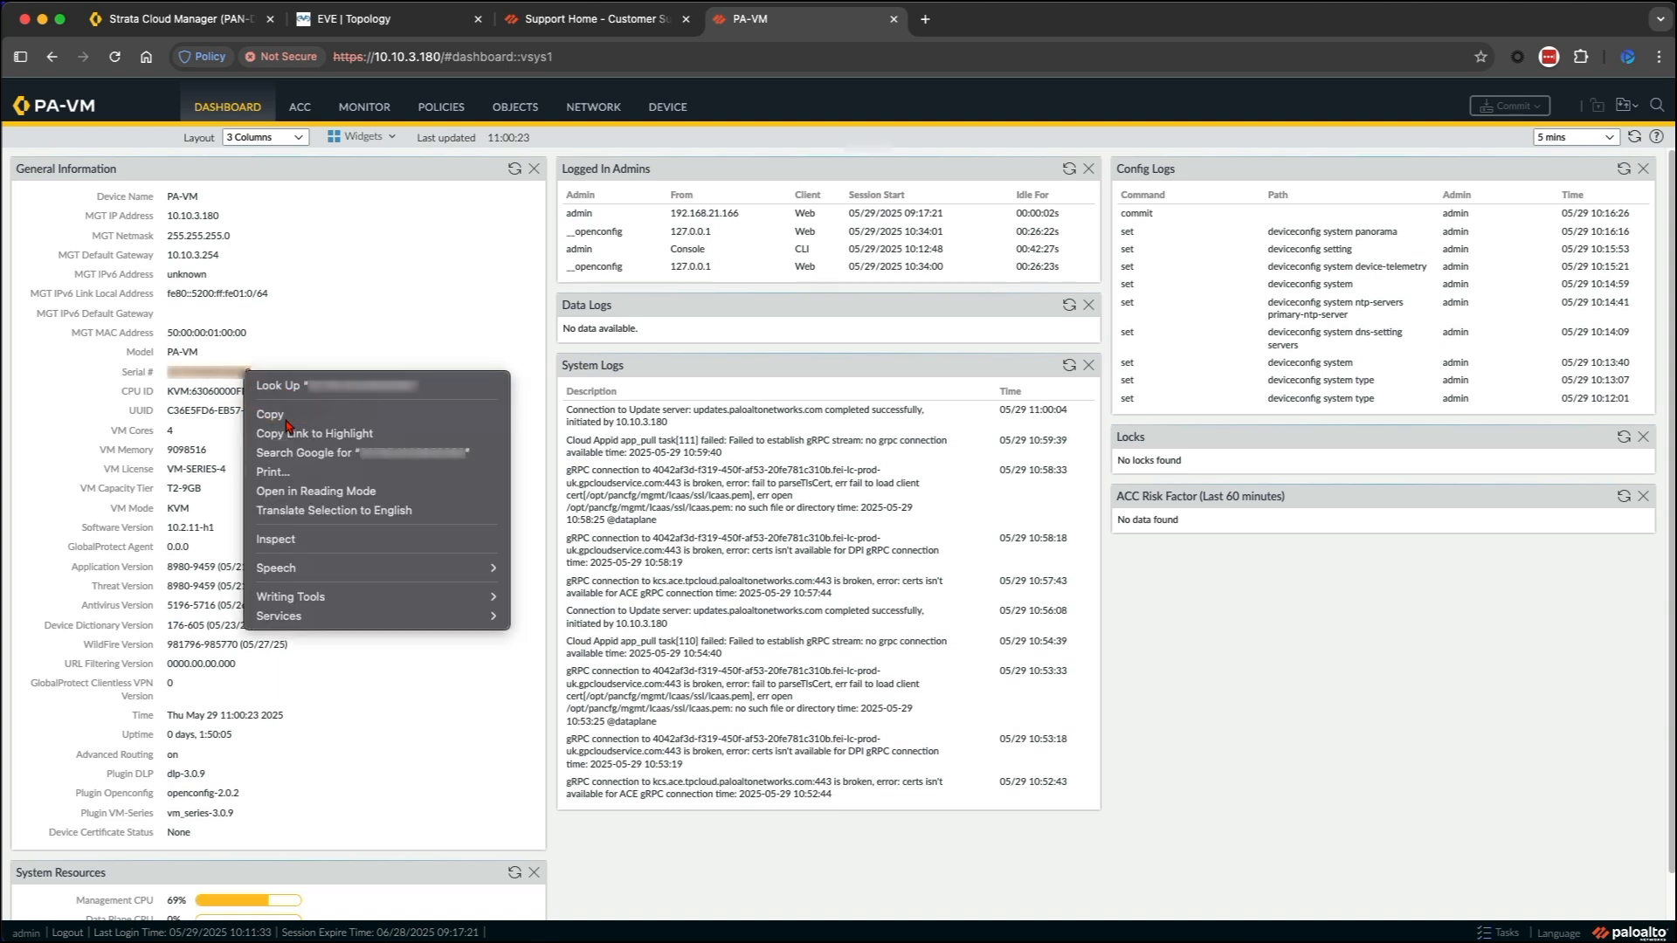
left_click(602, 21)
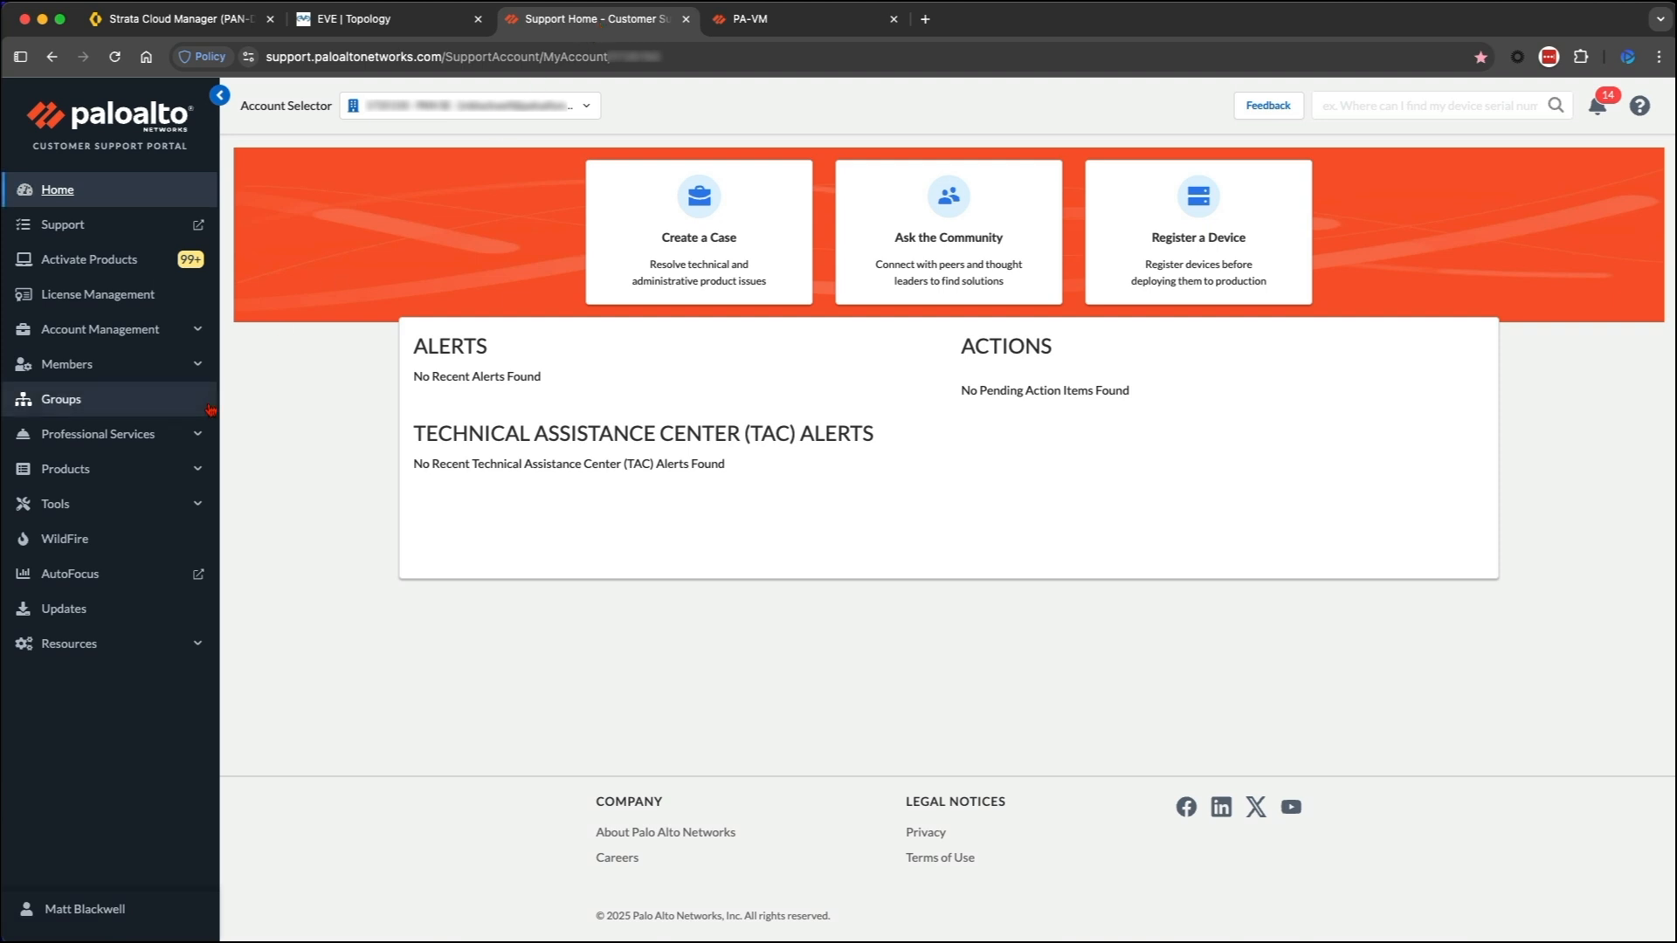
left_click(100, 471)
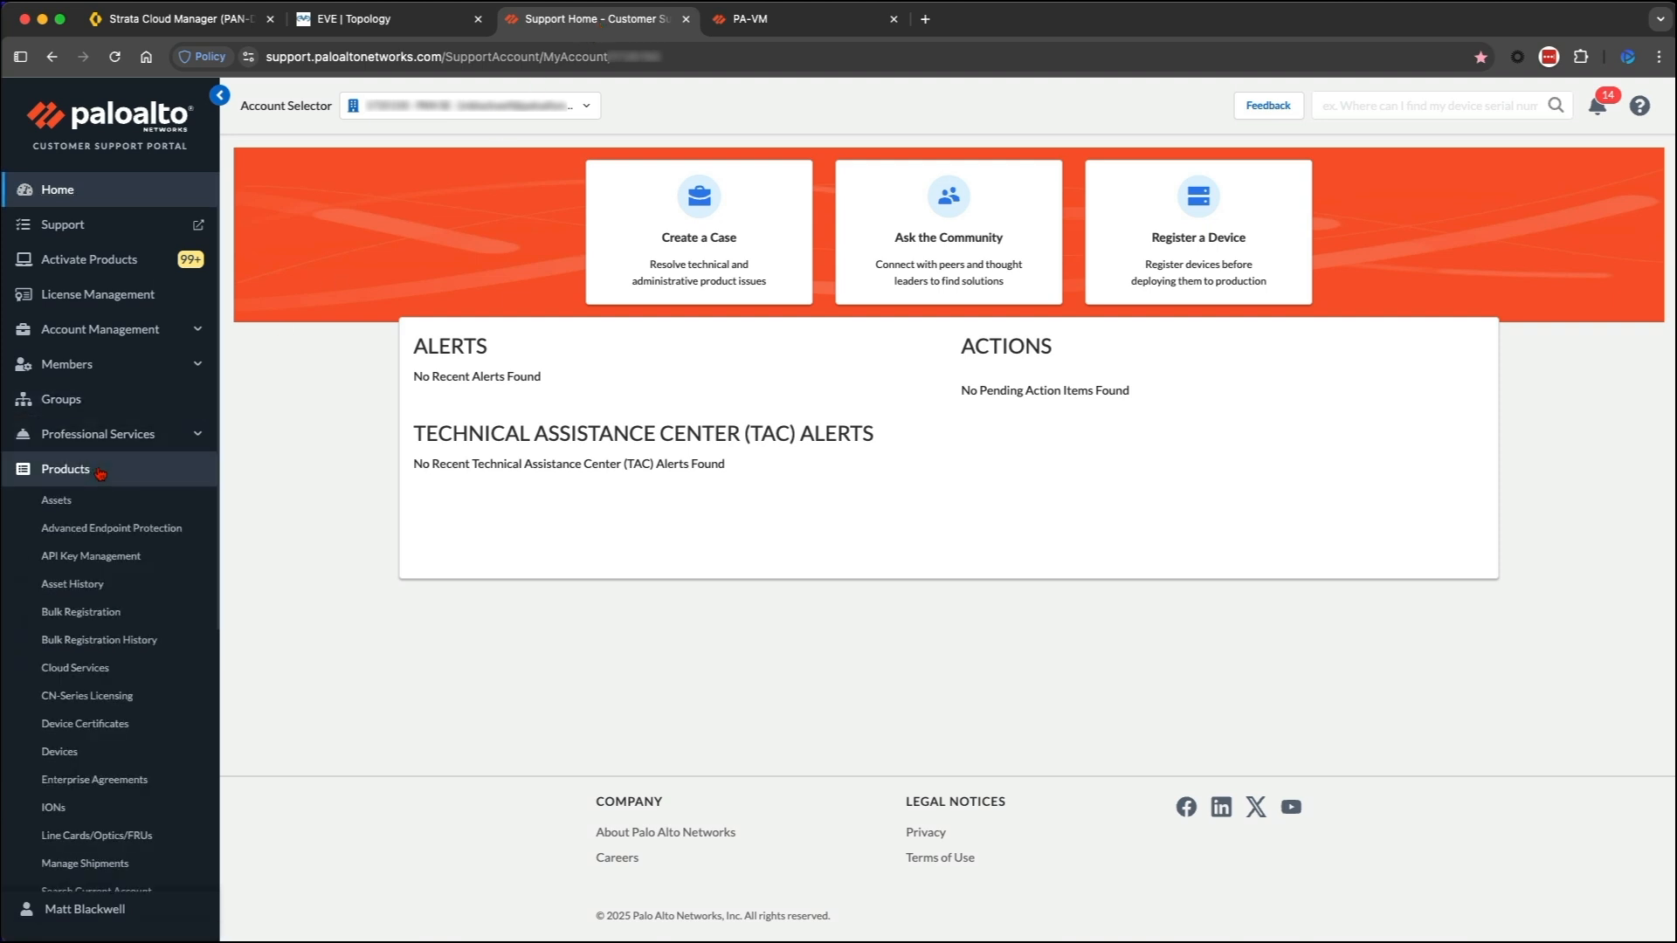
left_click(125, 725)
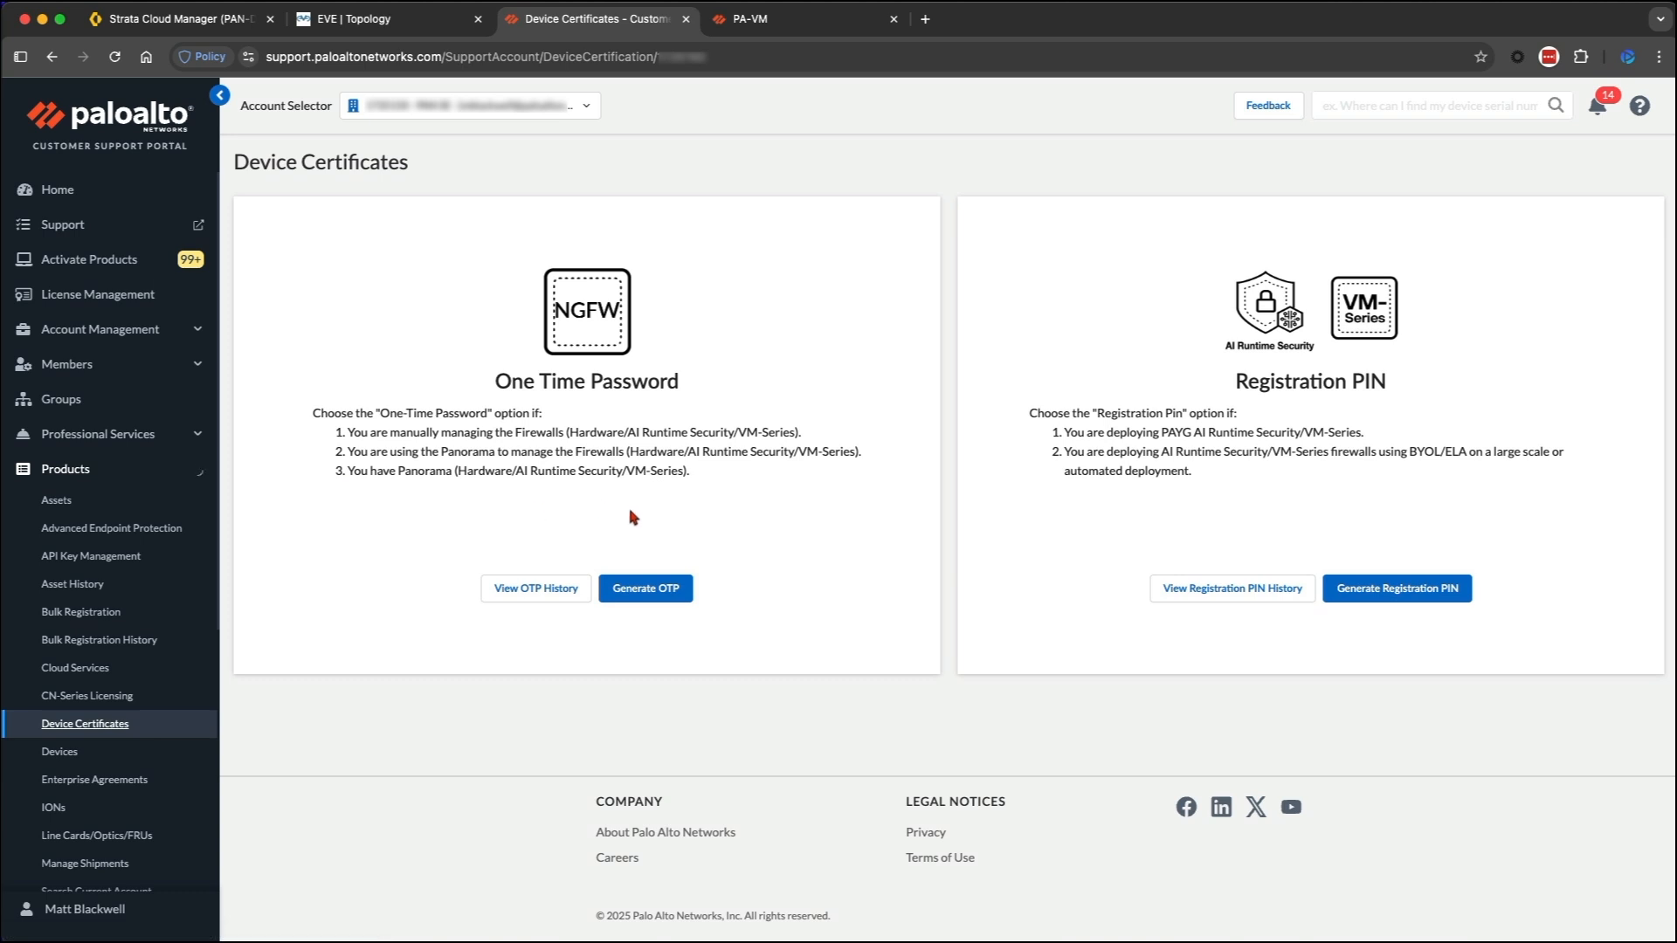
left_click(654, 592)
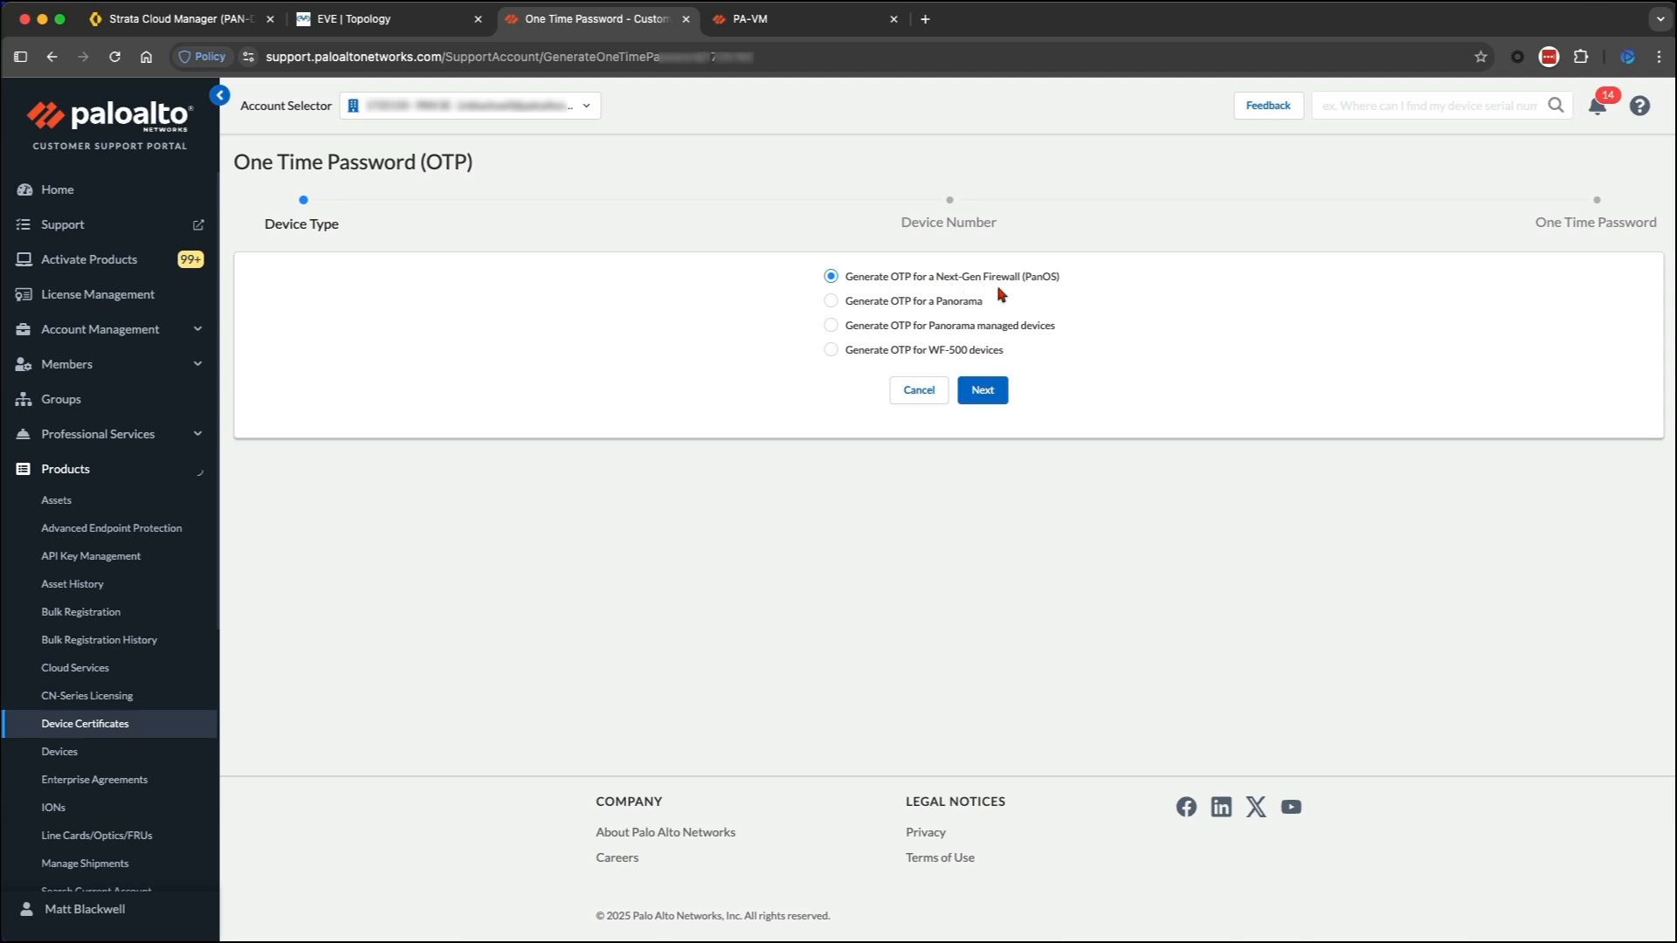
left_click(982, 390)
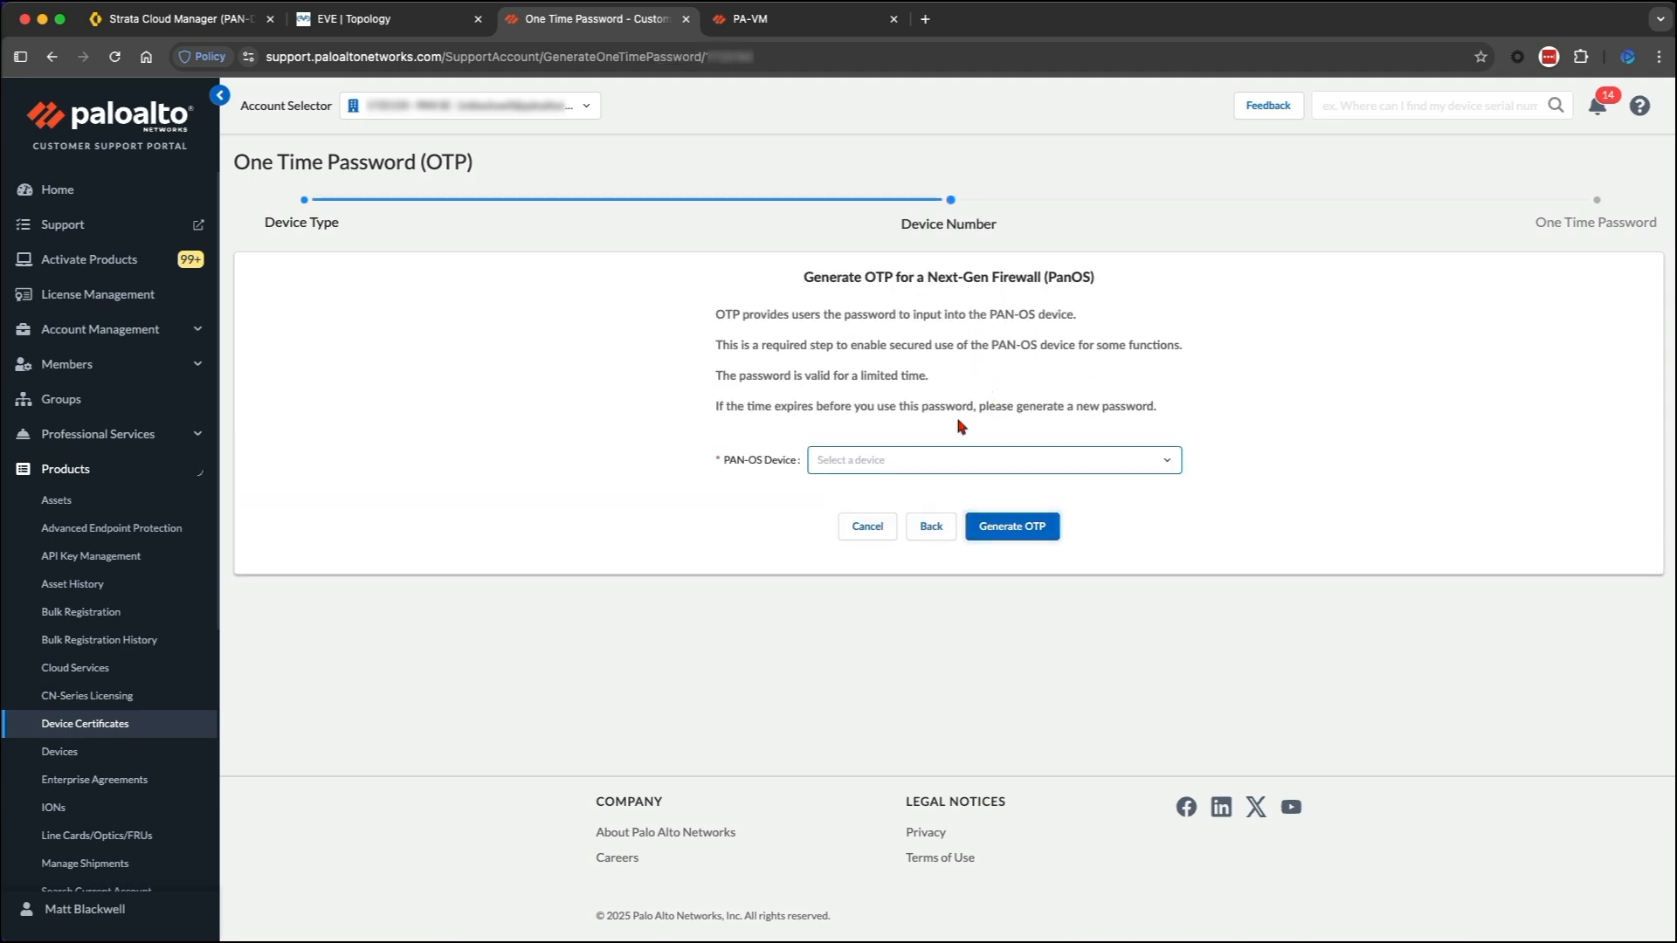
Choose the PAN-OS device by the copied serial number, generate its one-time password and copy the password to the clipboard.
left_click(874, 460)
right_click(874, 460)
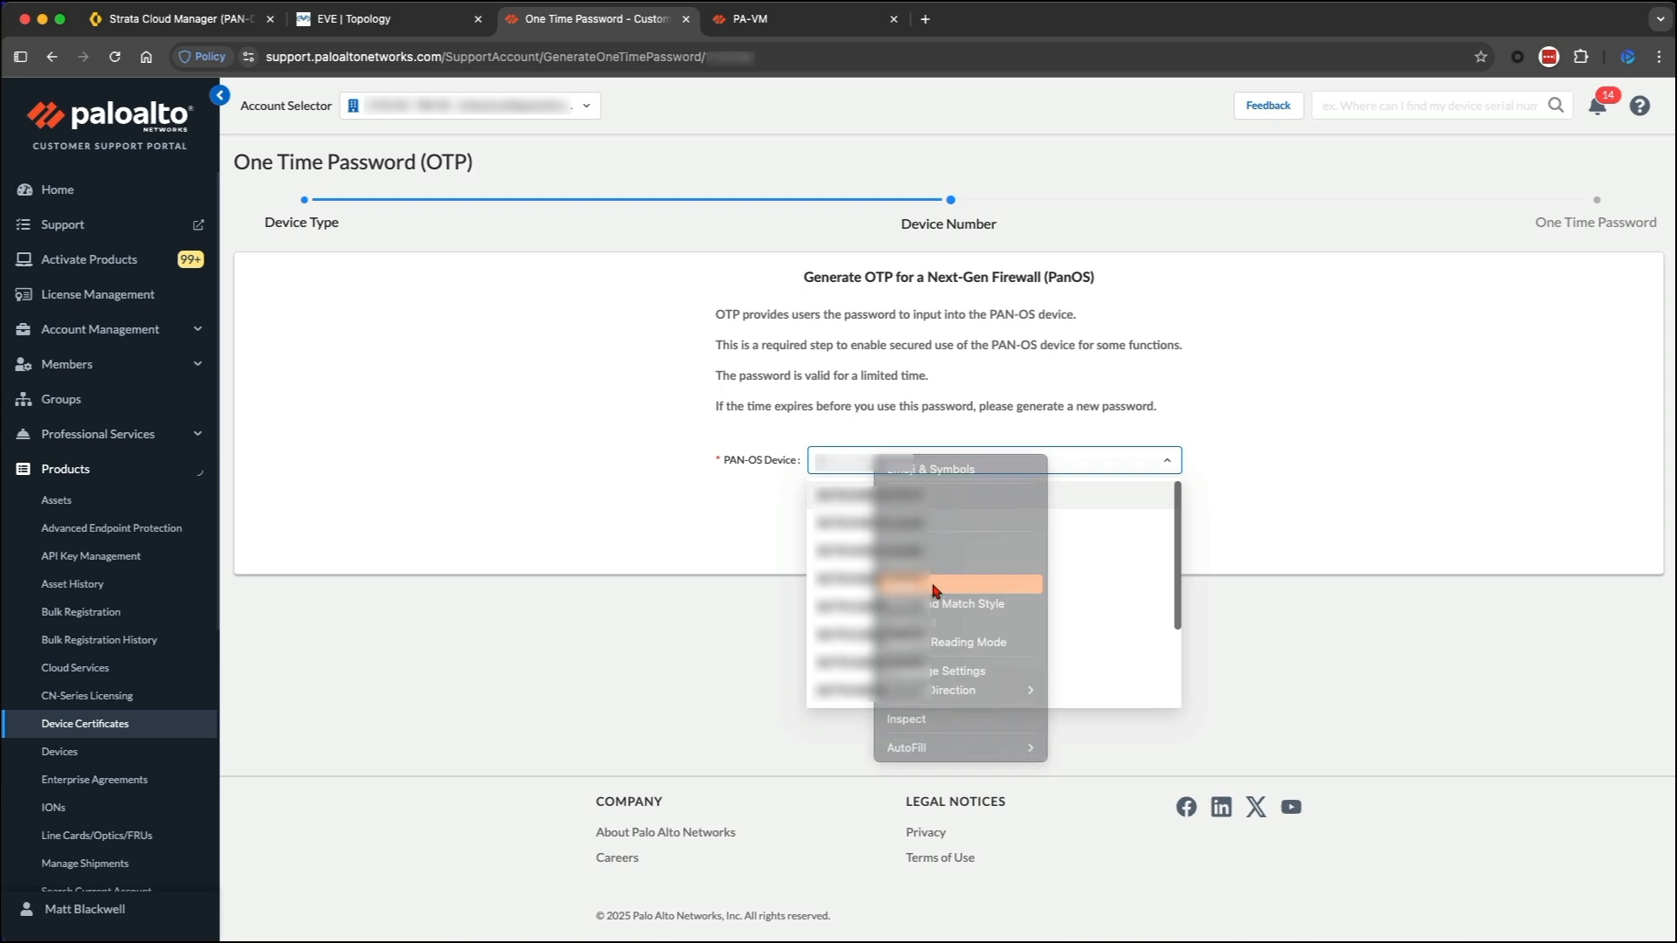
left_click(931, 580)
key("Return")
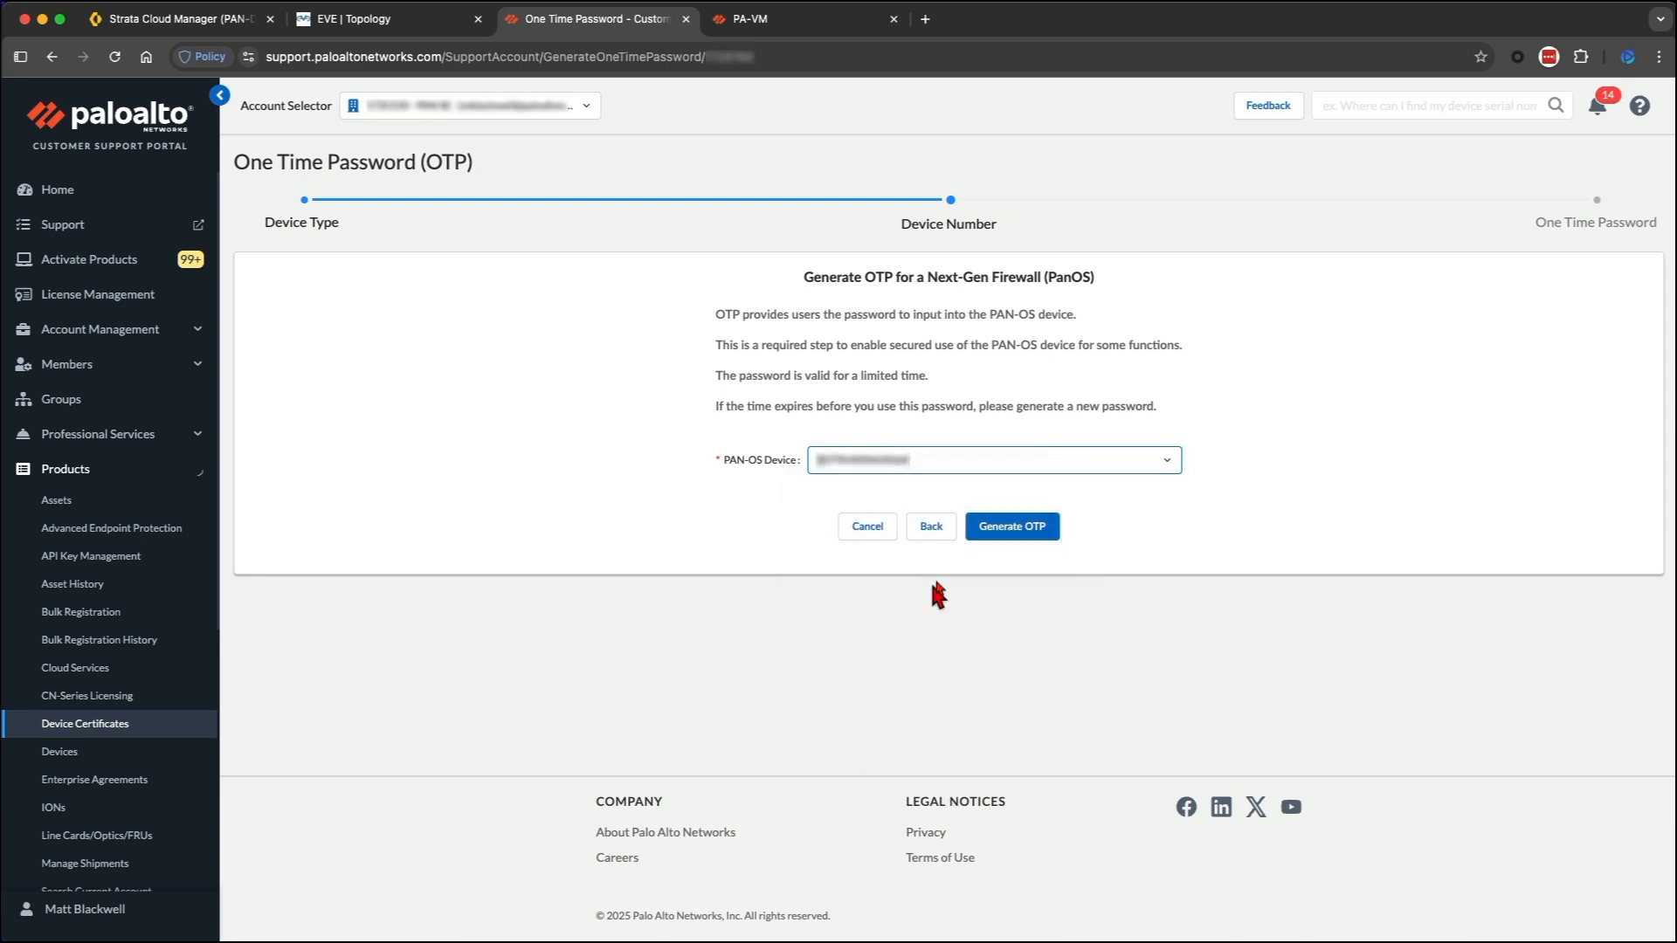
left_click(1020, 529)
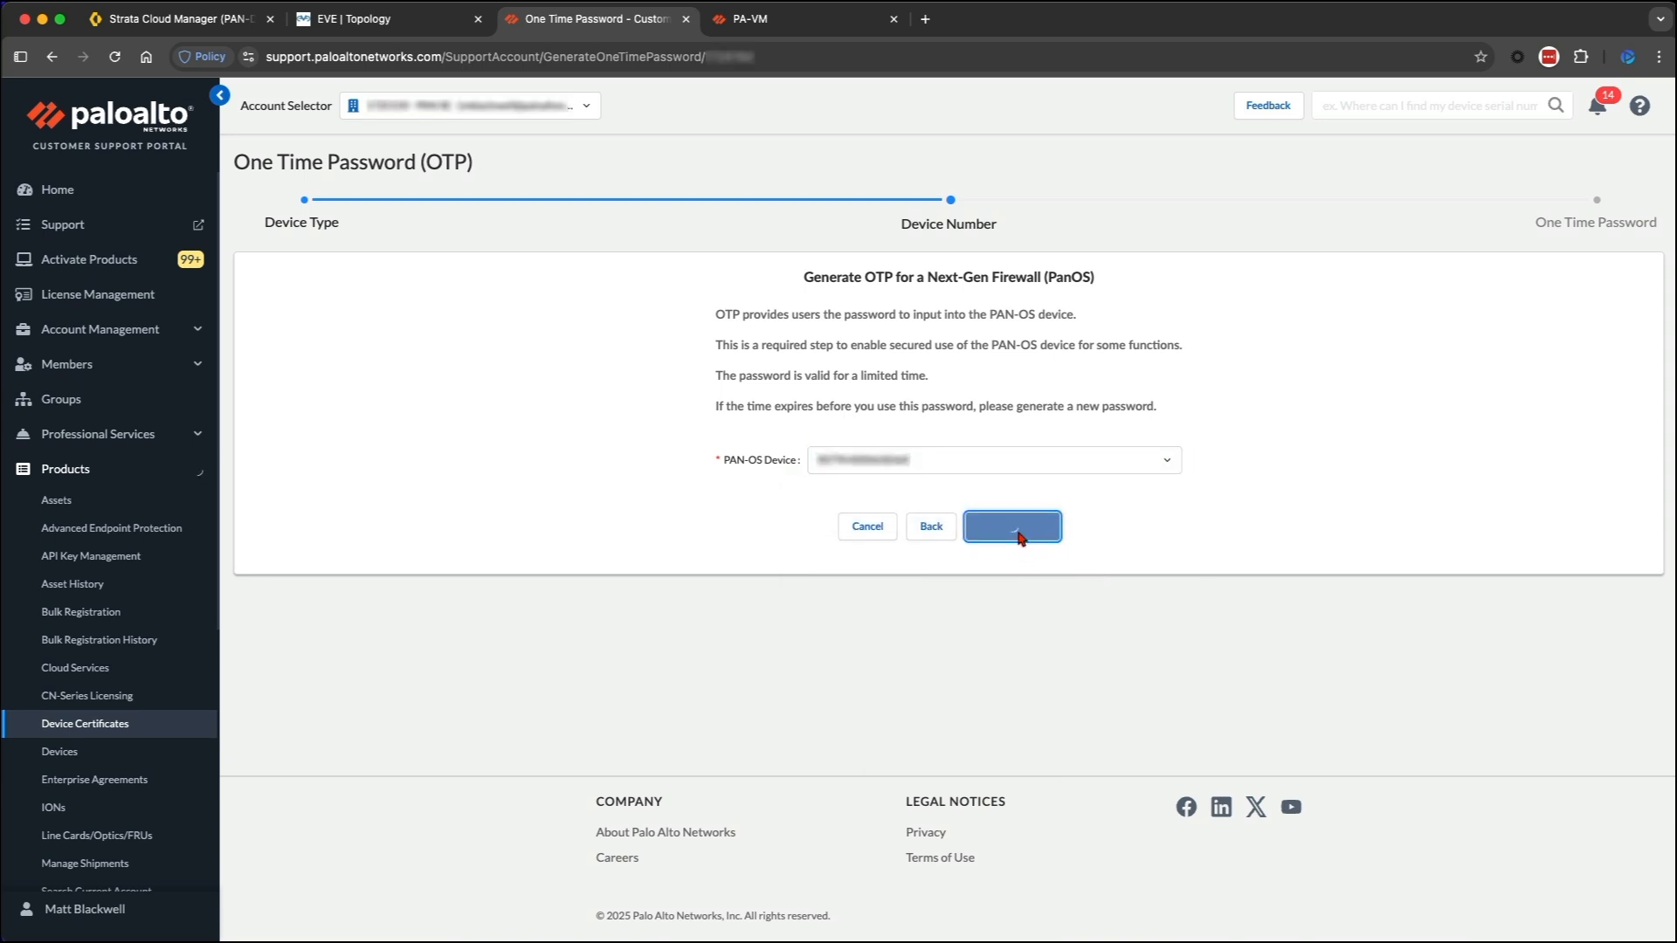
left_click(965, 454)
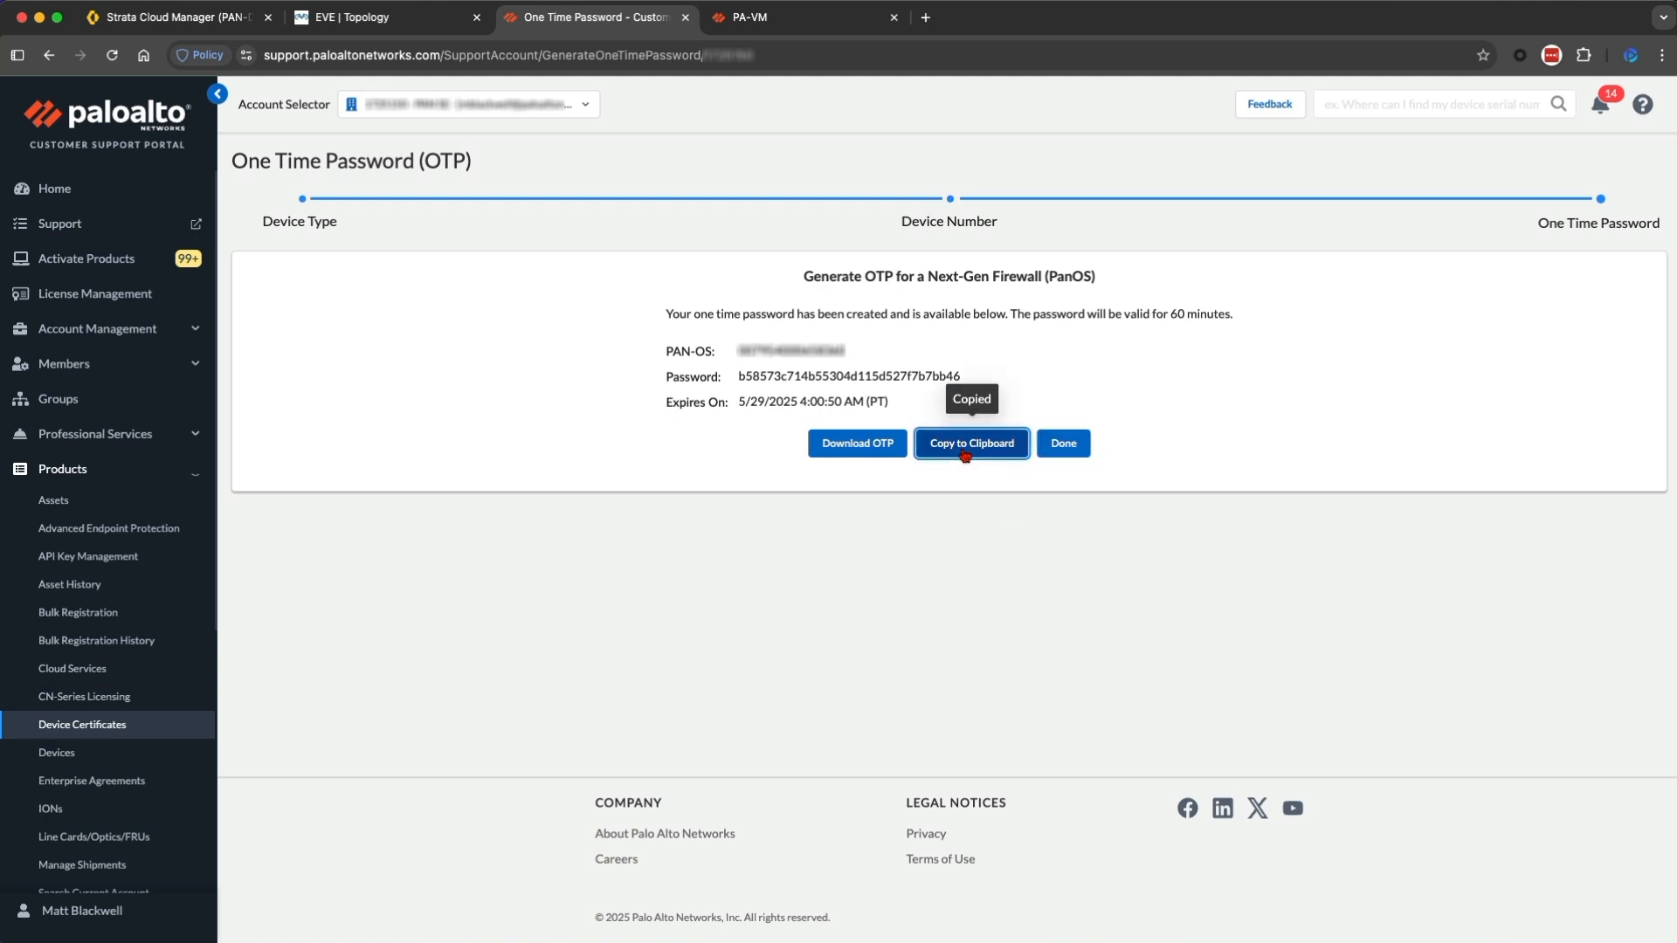
On the PA-VM firewall, get the device certificate by pasting the one-time password, dismiss the task list and refresh the management setup.
left_click(774, 32)
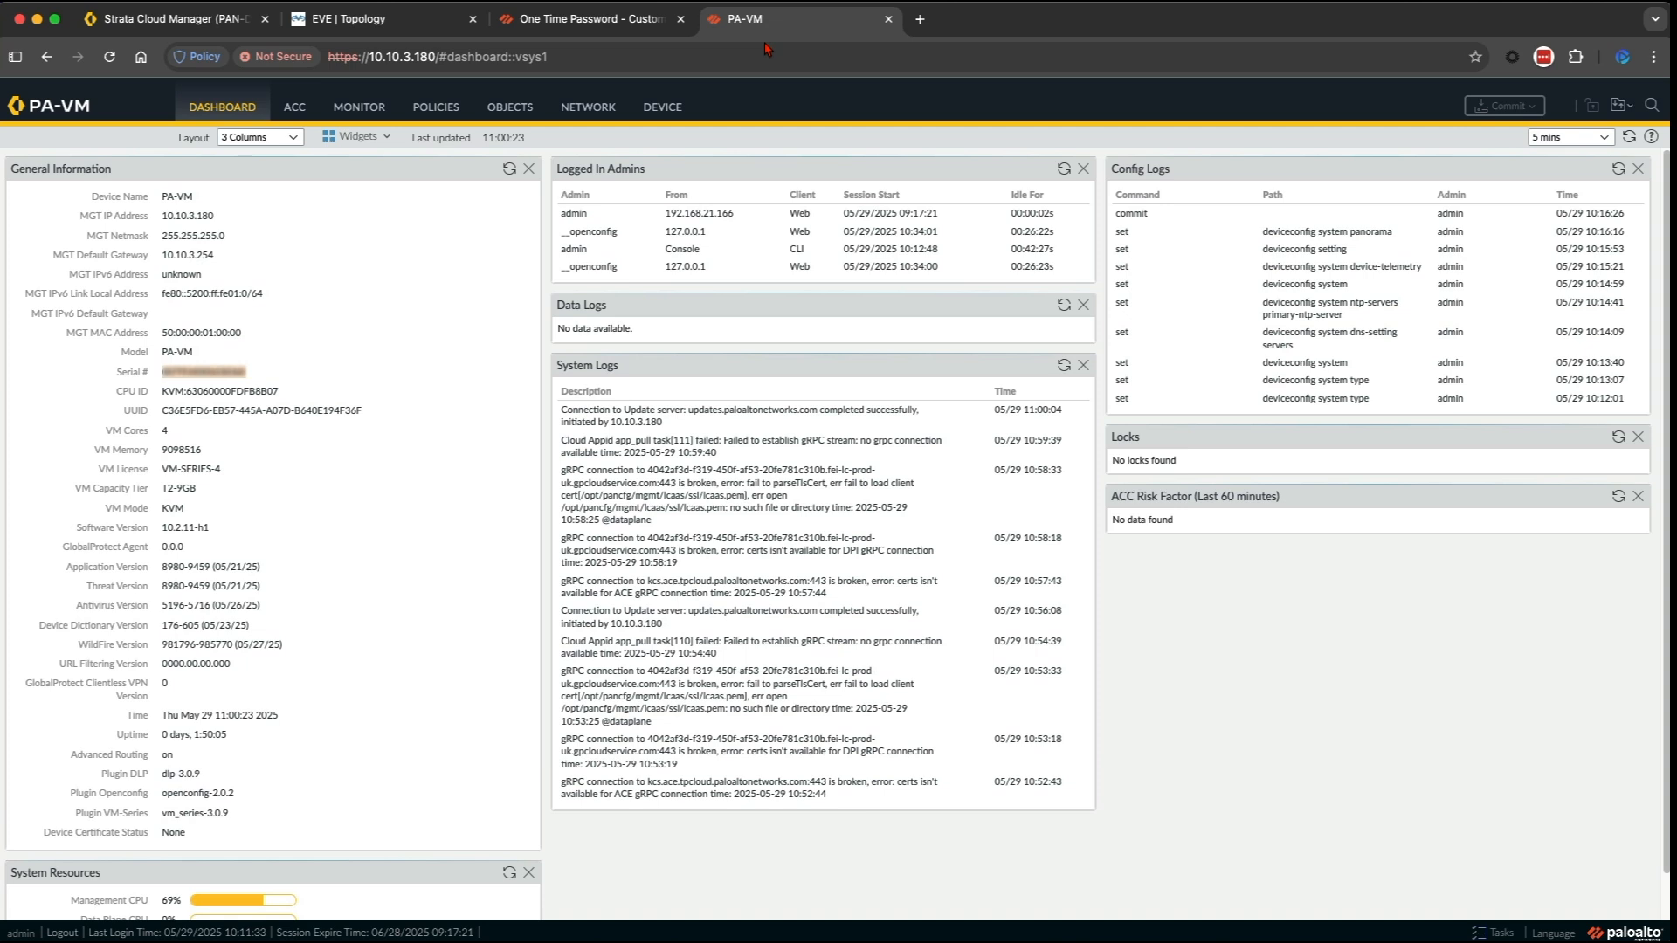
left_click(665, 108)
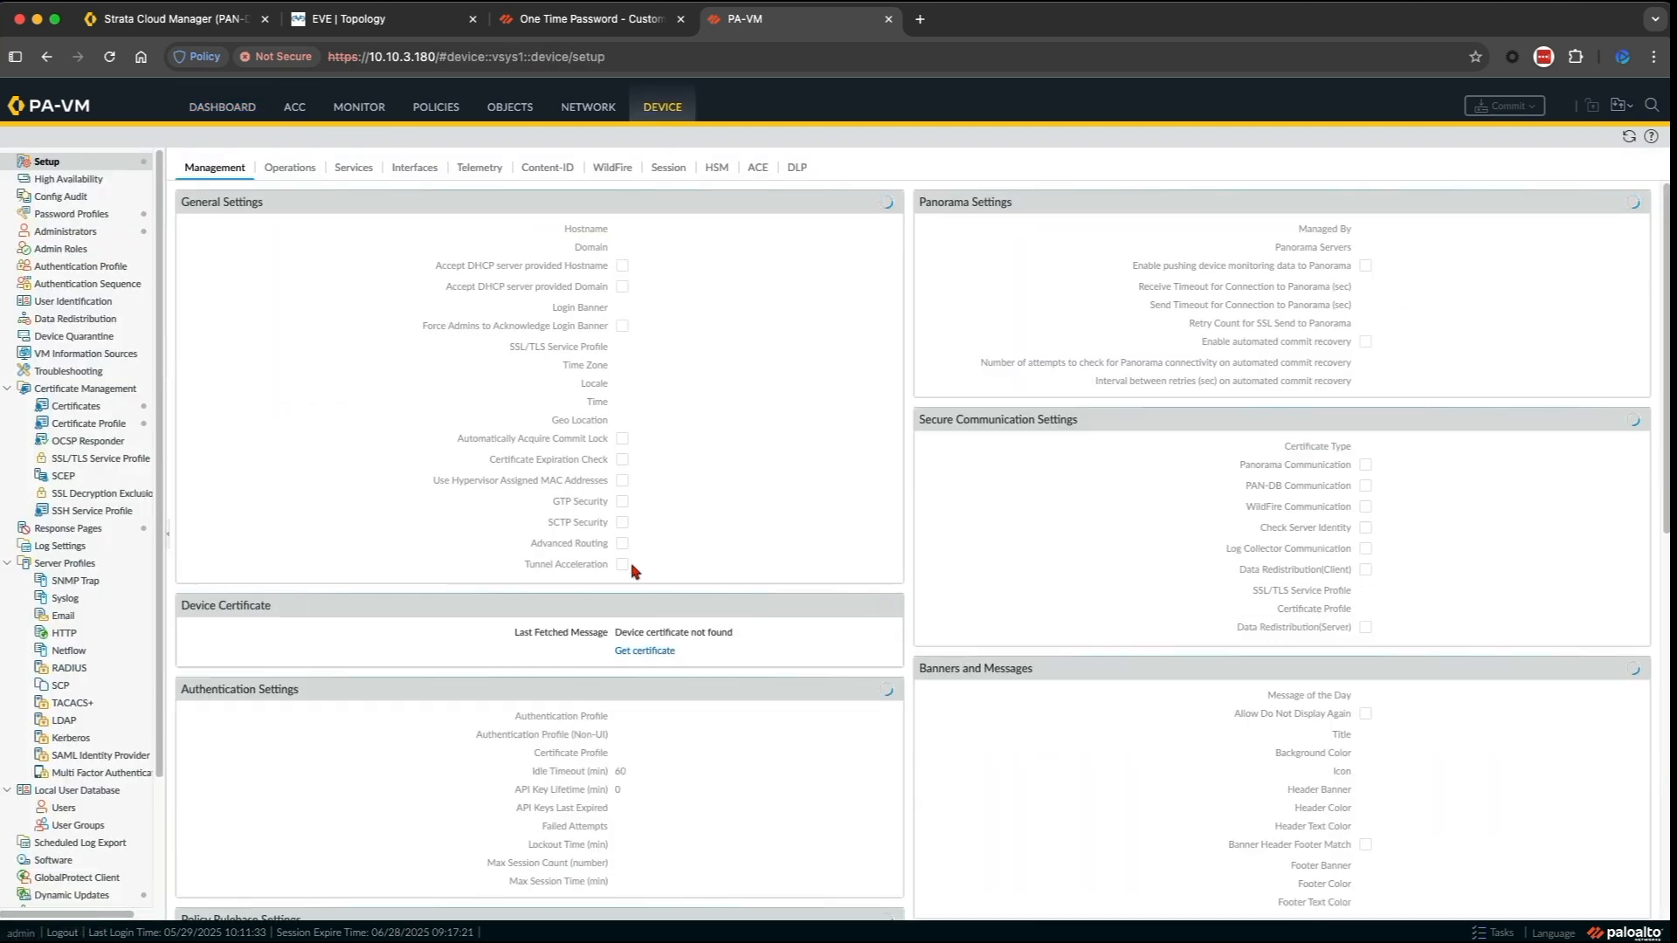
left_click(656, 652)
right_click(768, 513)
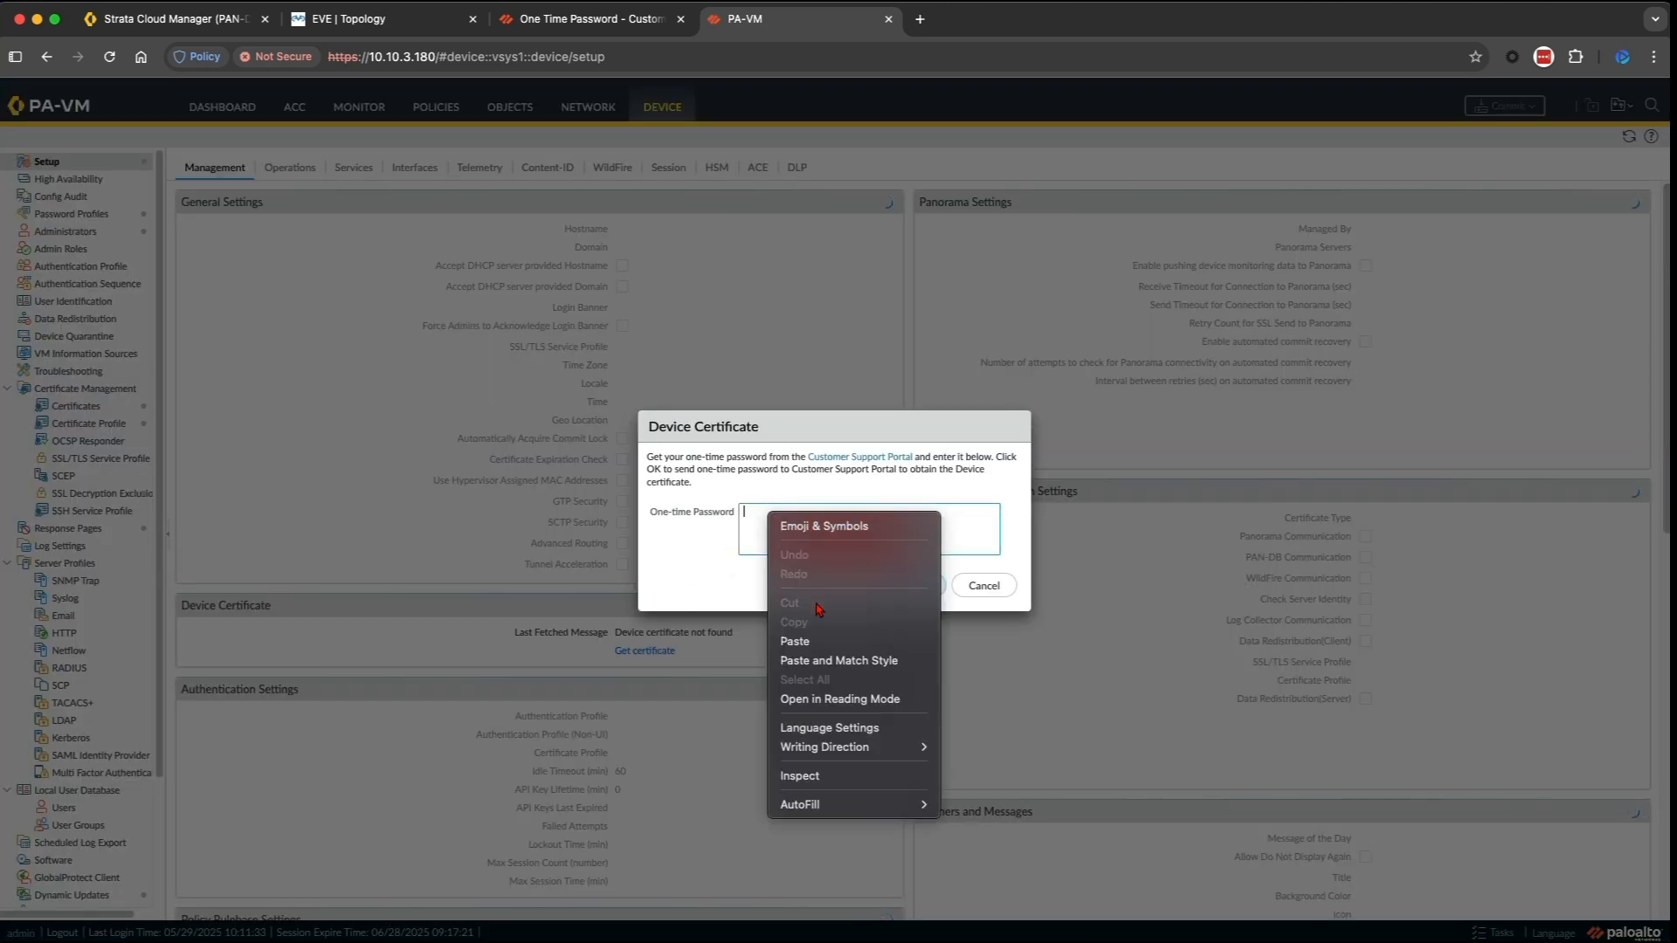
left_click(799, 641)
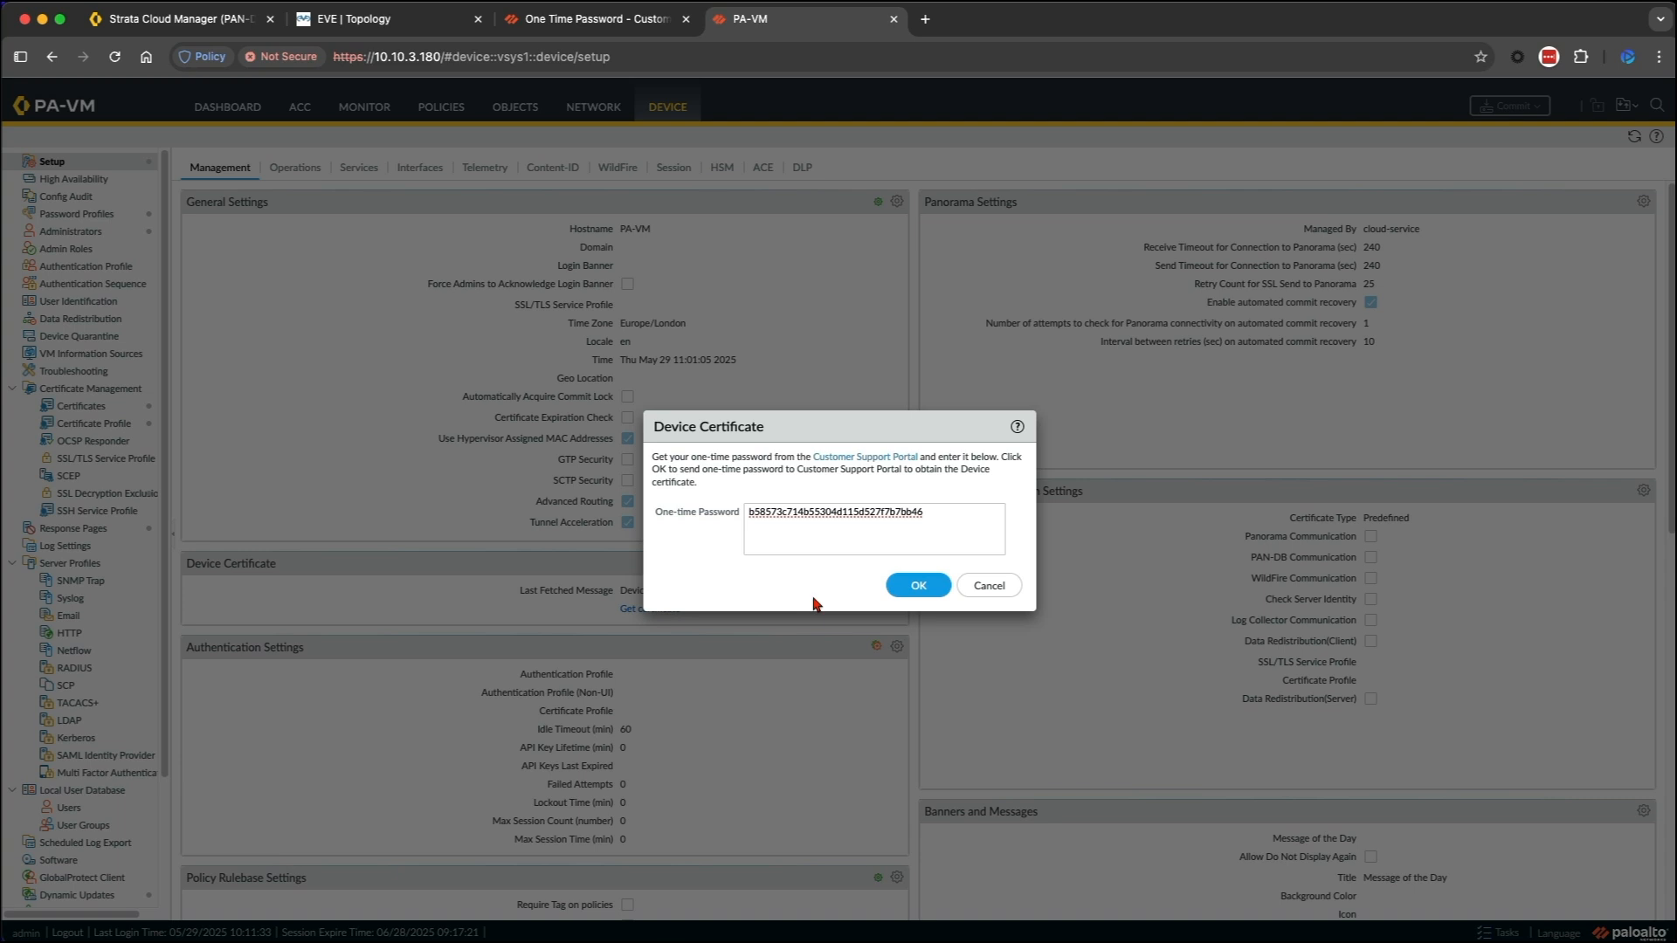
left_click(915, 584)
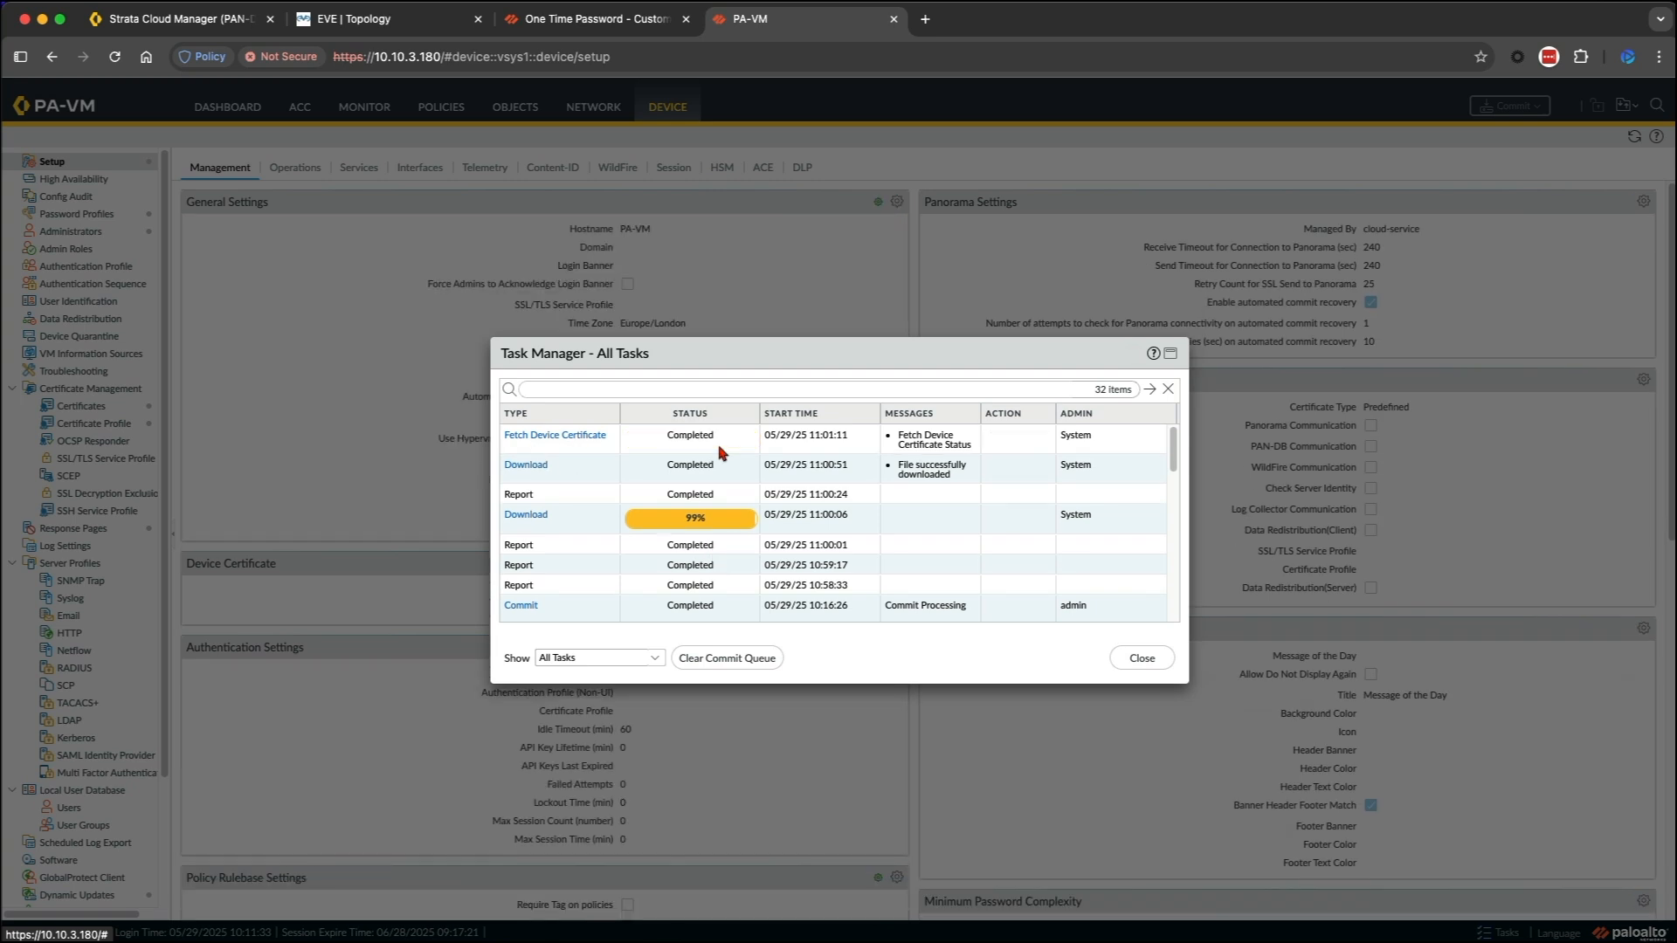
left_click(1168, 658)
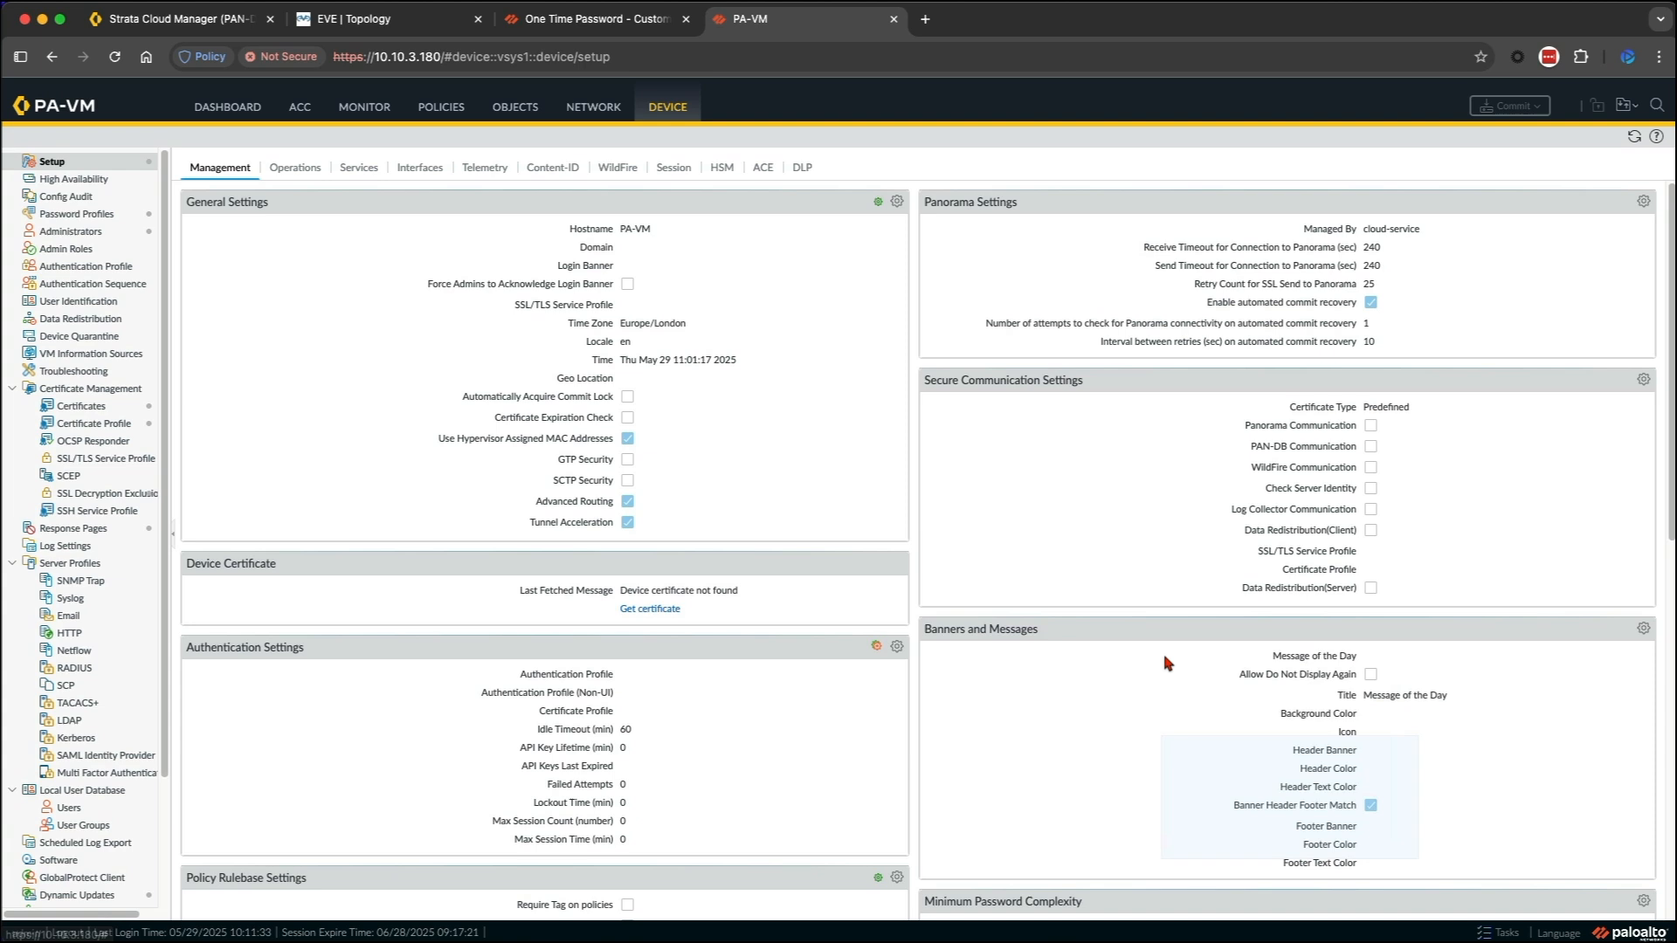
left_click(1634, 138)
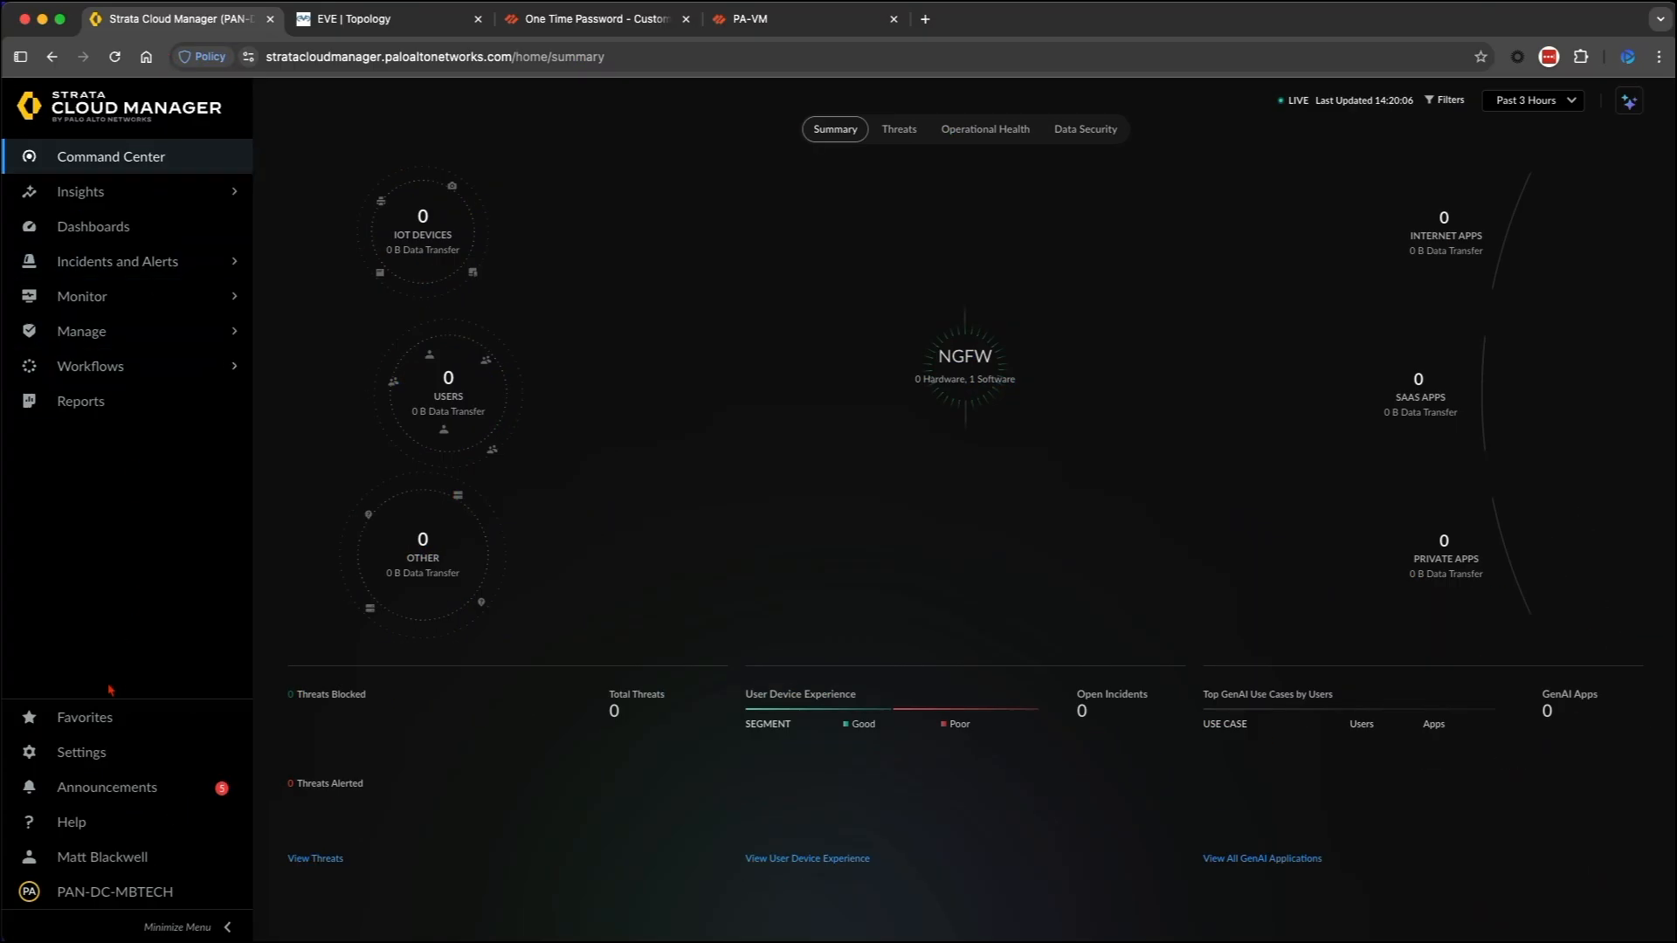
Review the tenant's device associations in Strata Cloud Manager and the support account devices available to add, without adding any.
left_click(105, 751)
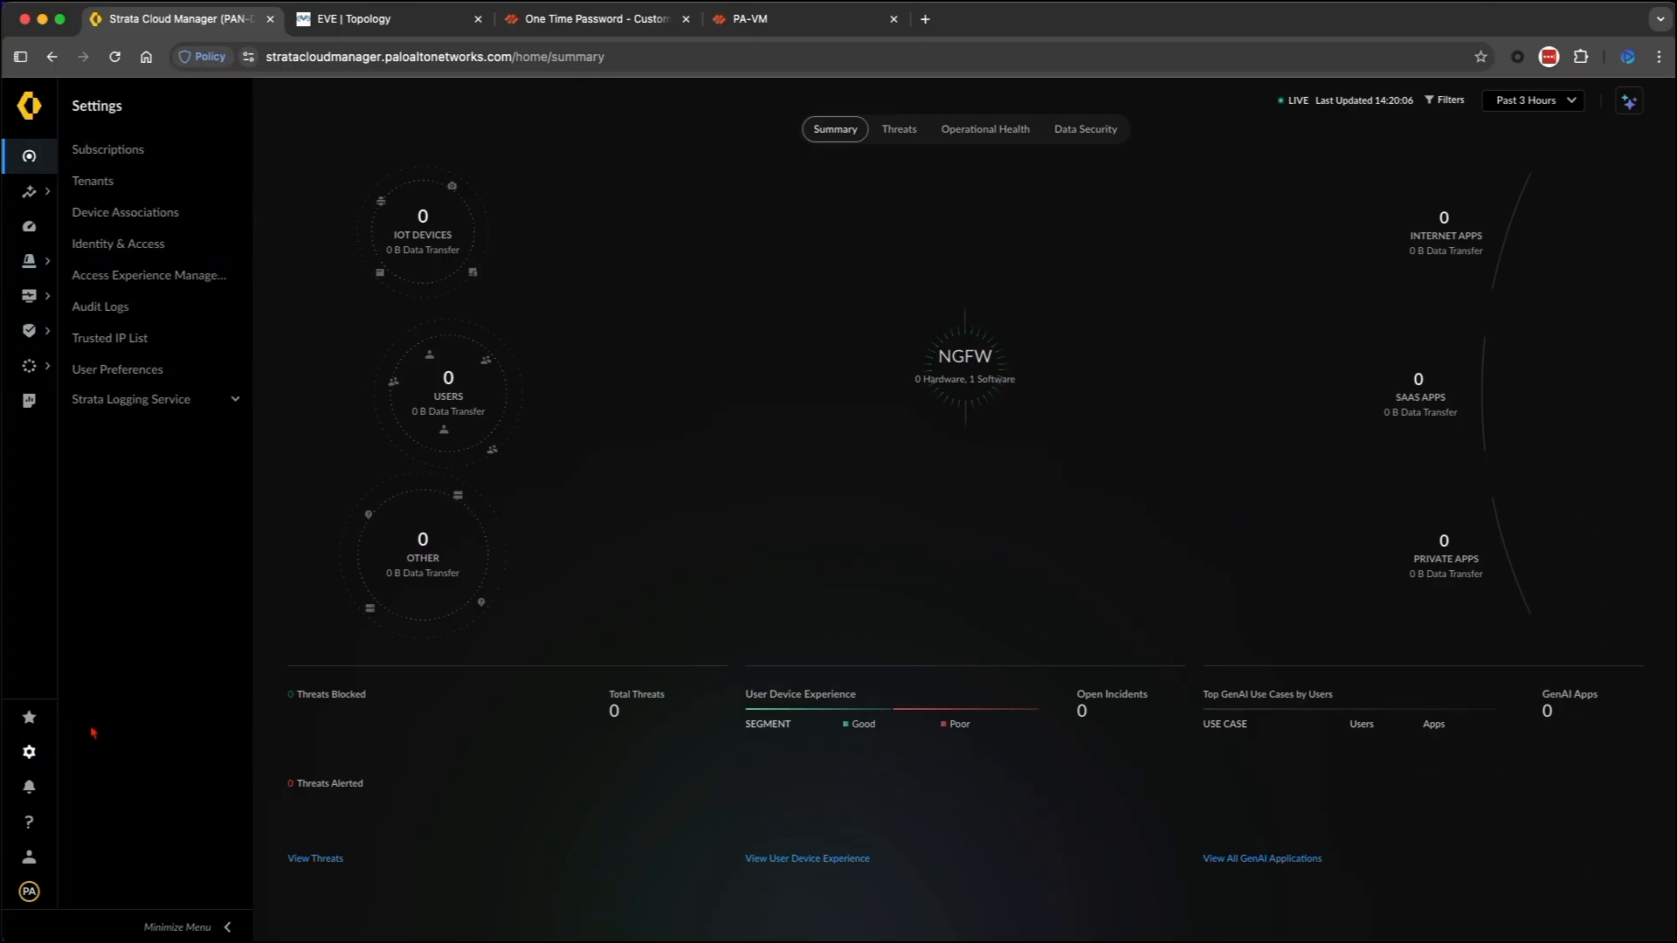
left_click(124, 214)
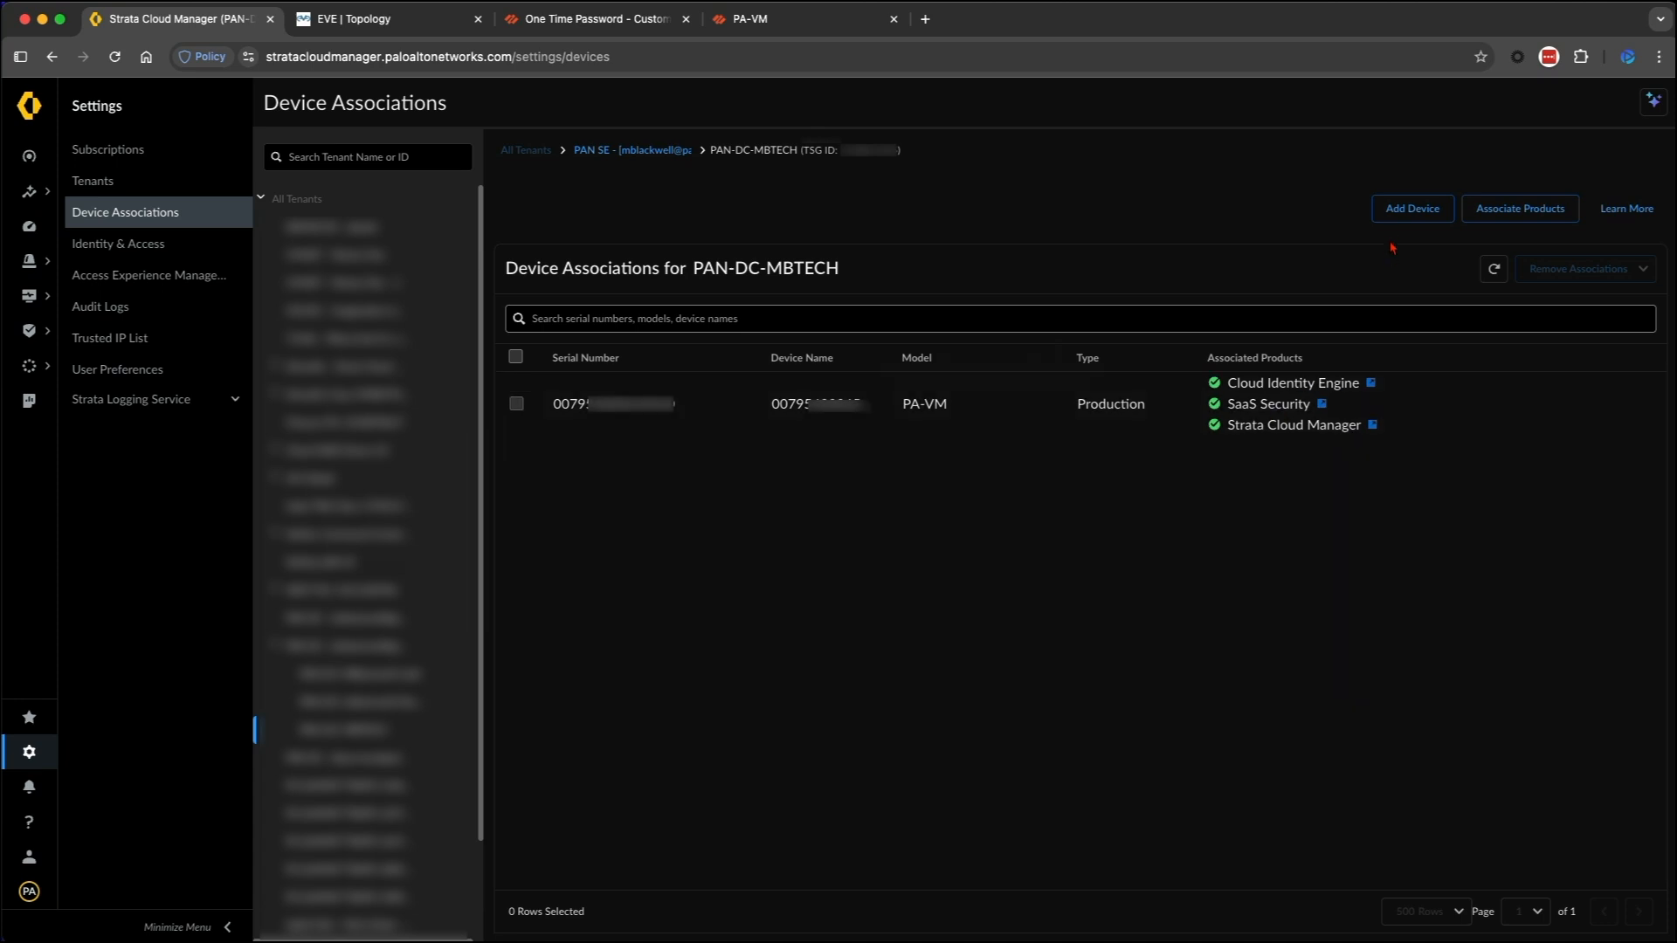
left_click(1403, 214)
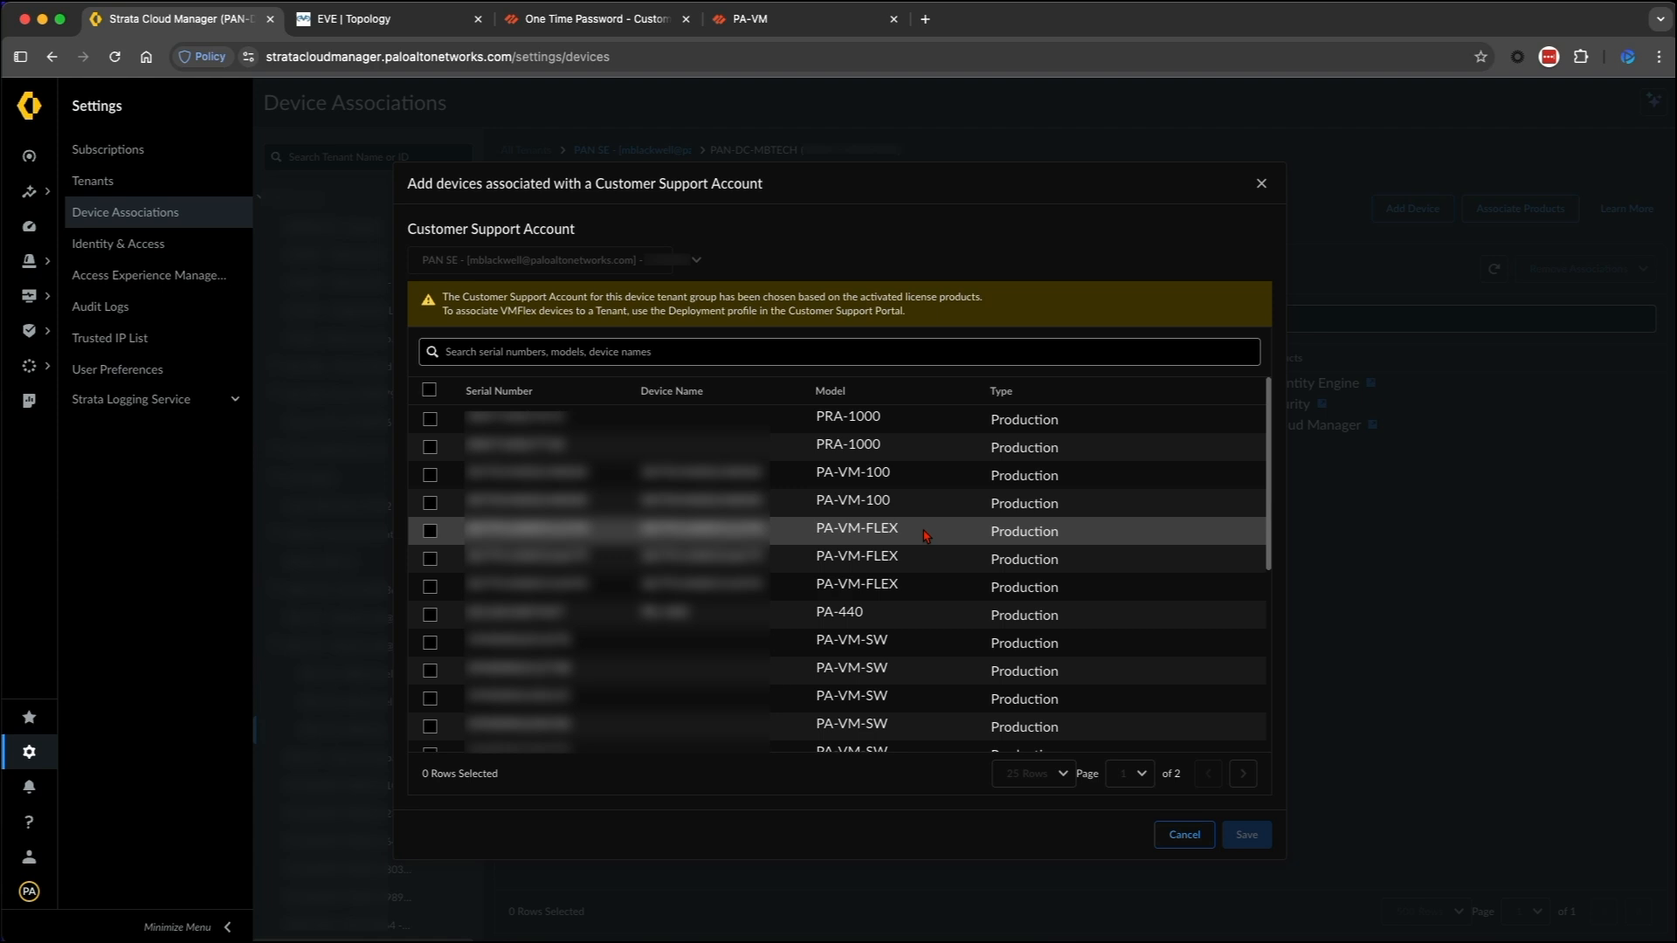
left_click(1184, 834)
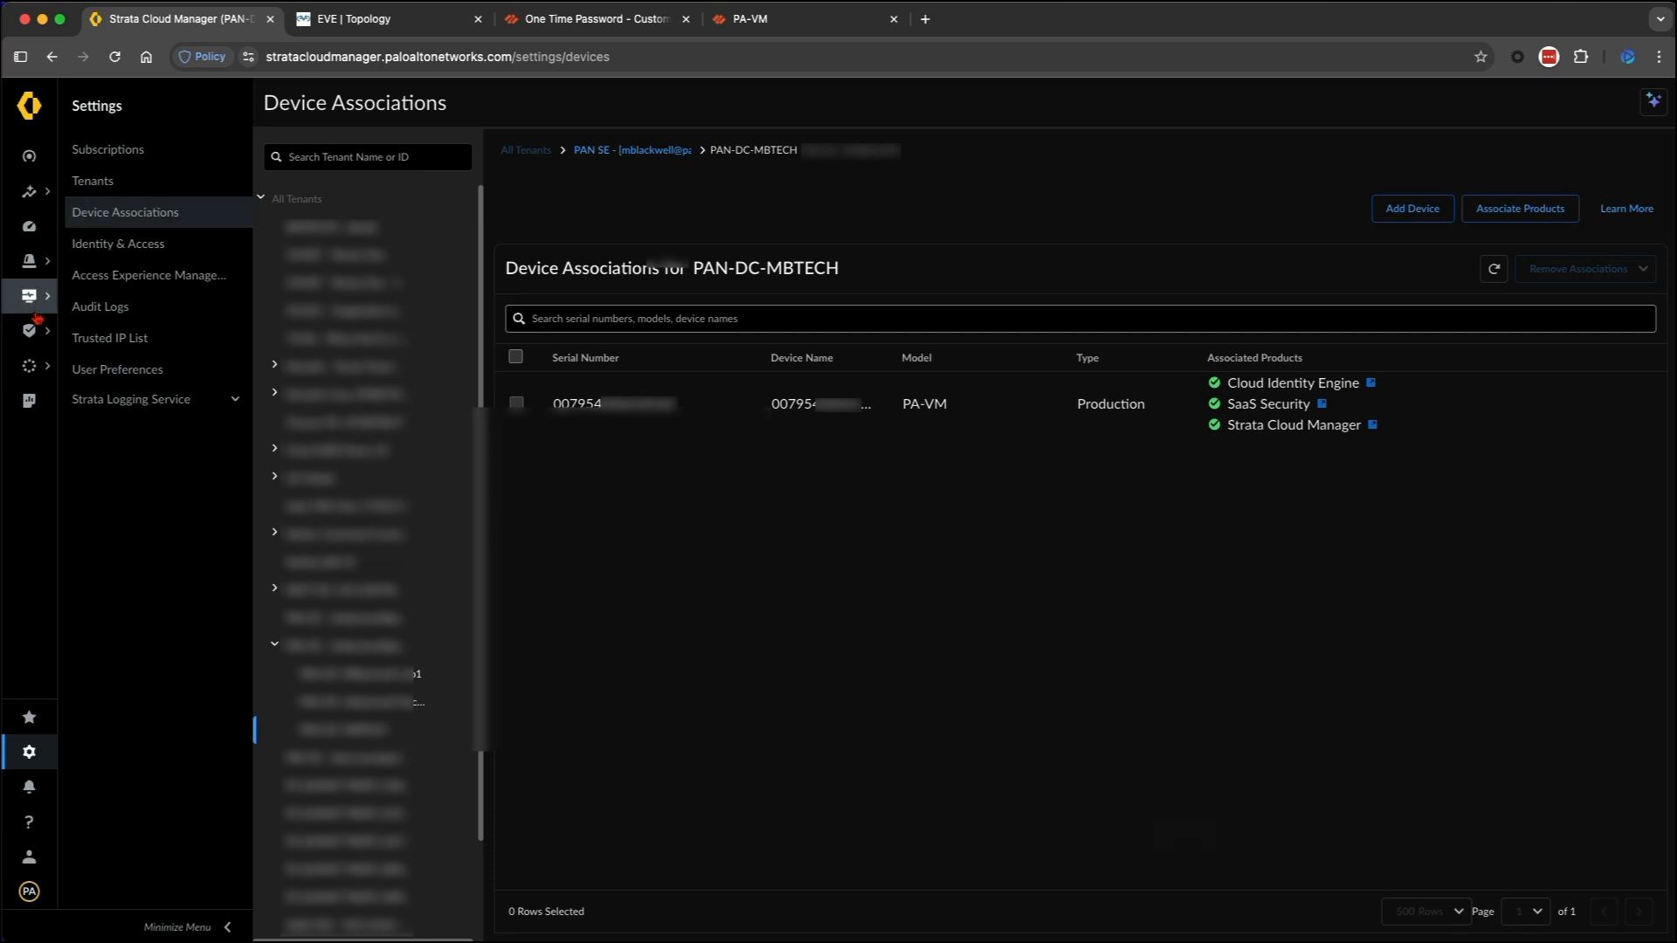
Add a device label named "Lab Firewalls" to the default label group in the NGFW device onboarding workflow.
mouse_move(28, 191)
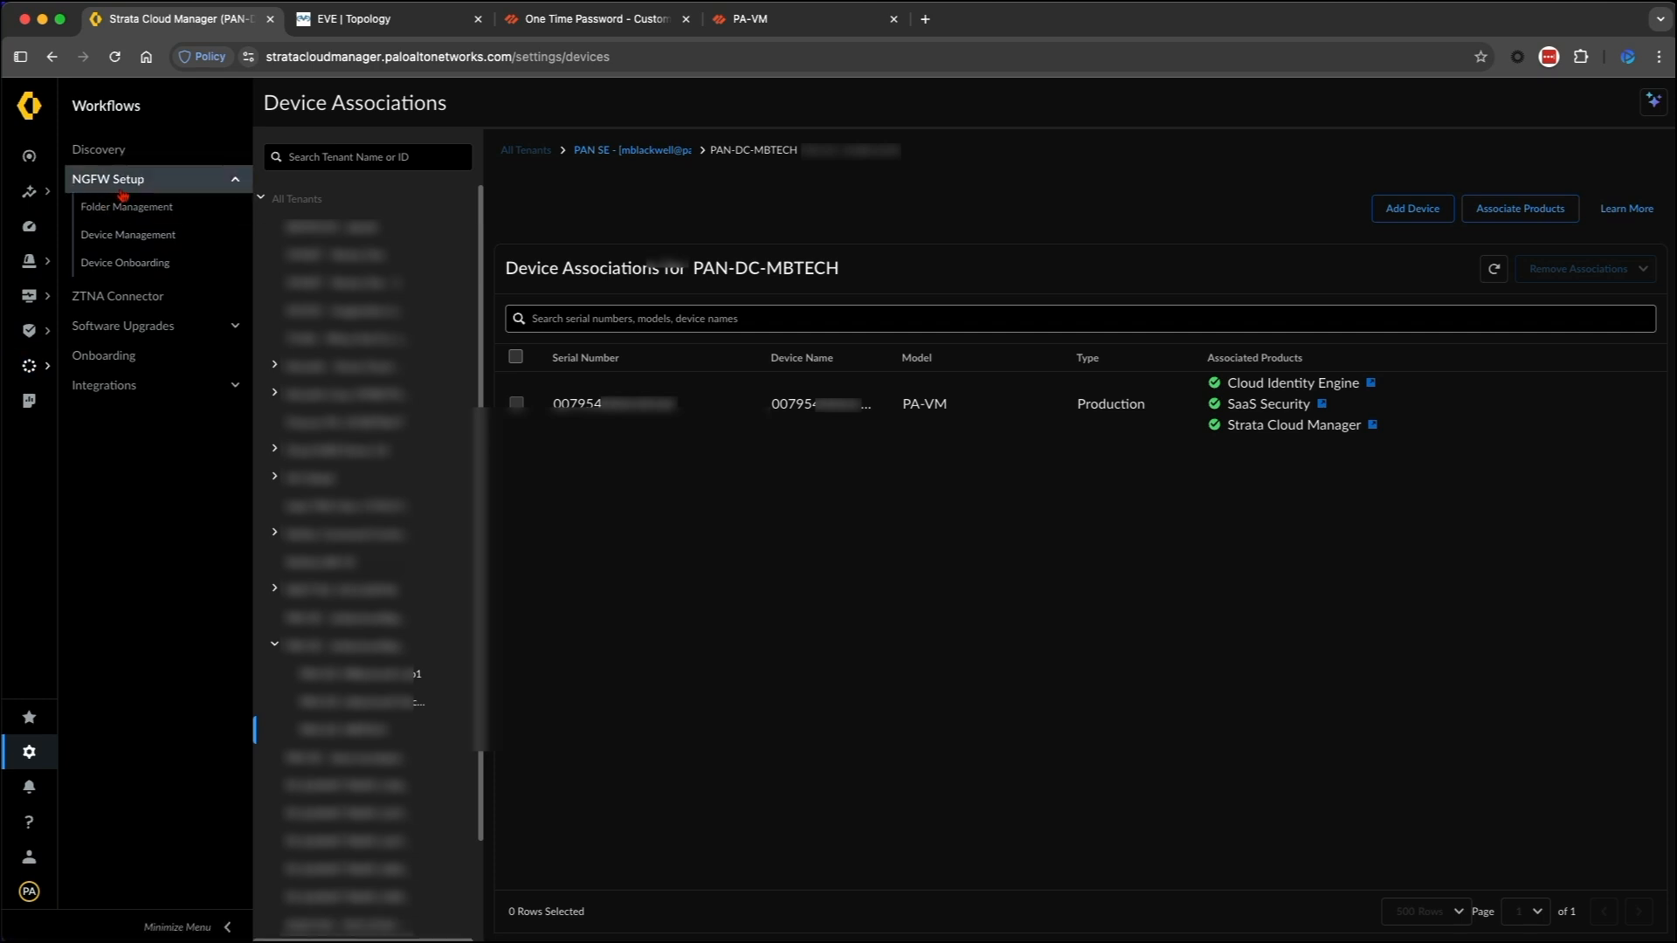
left_click(135, 263)
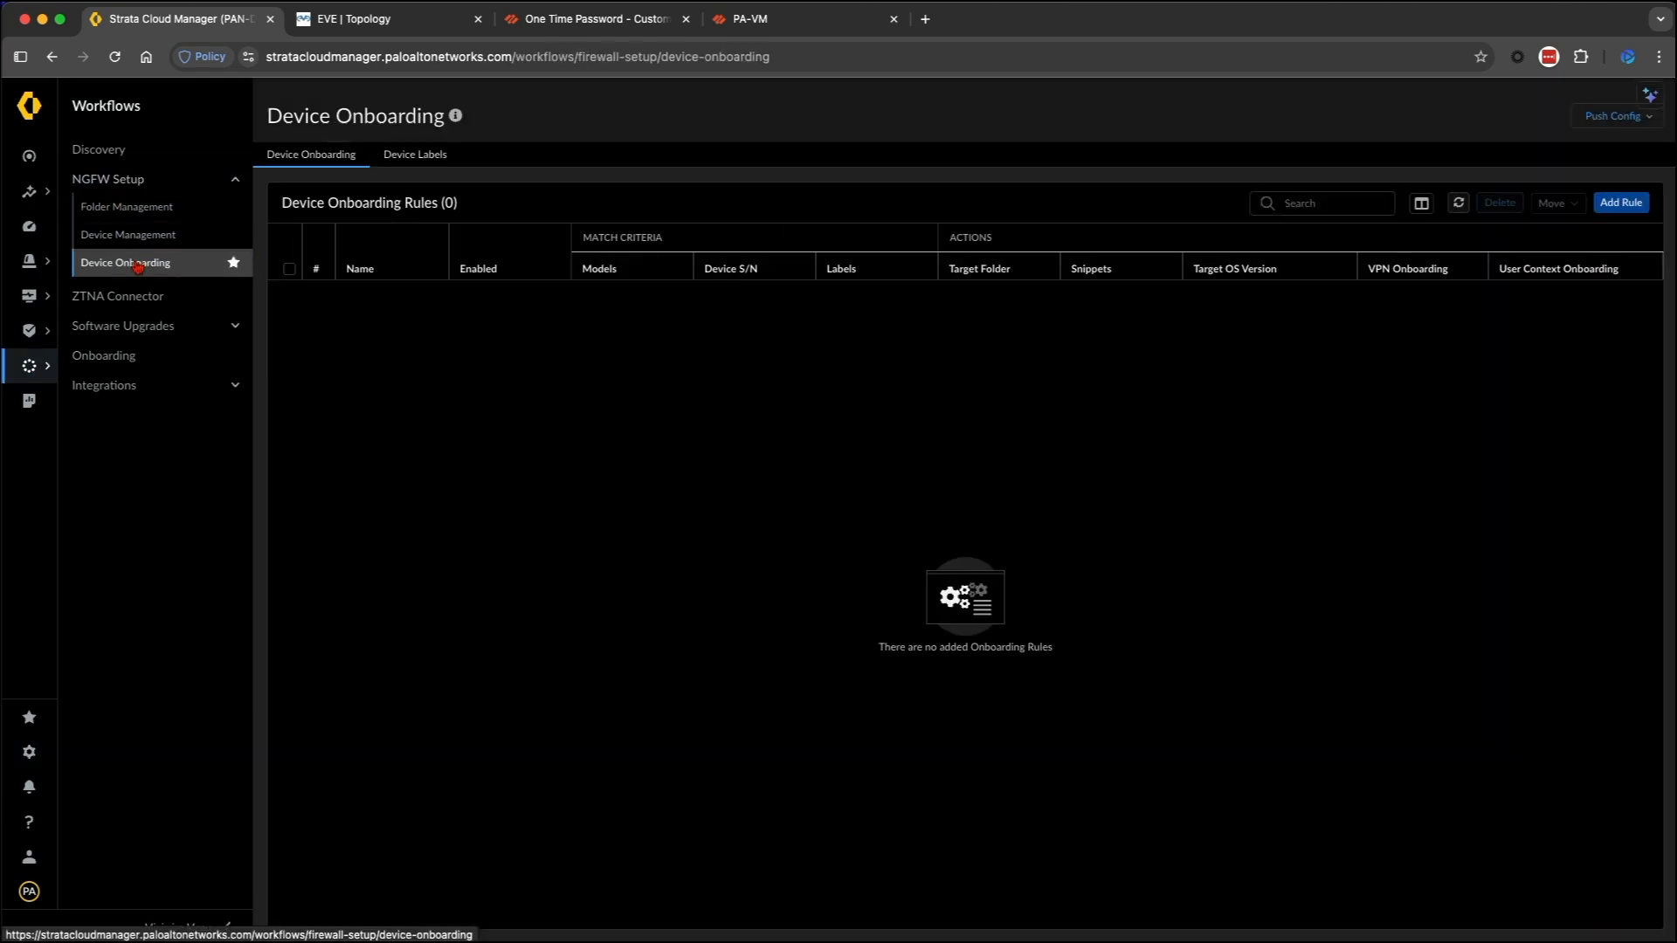
left_click(394, 169)
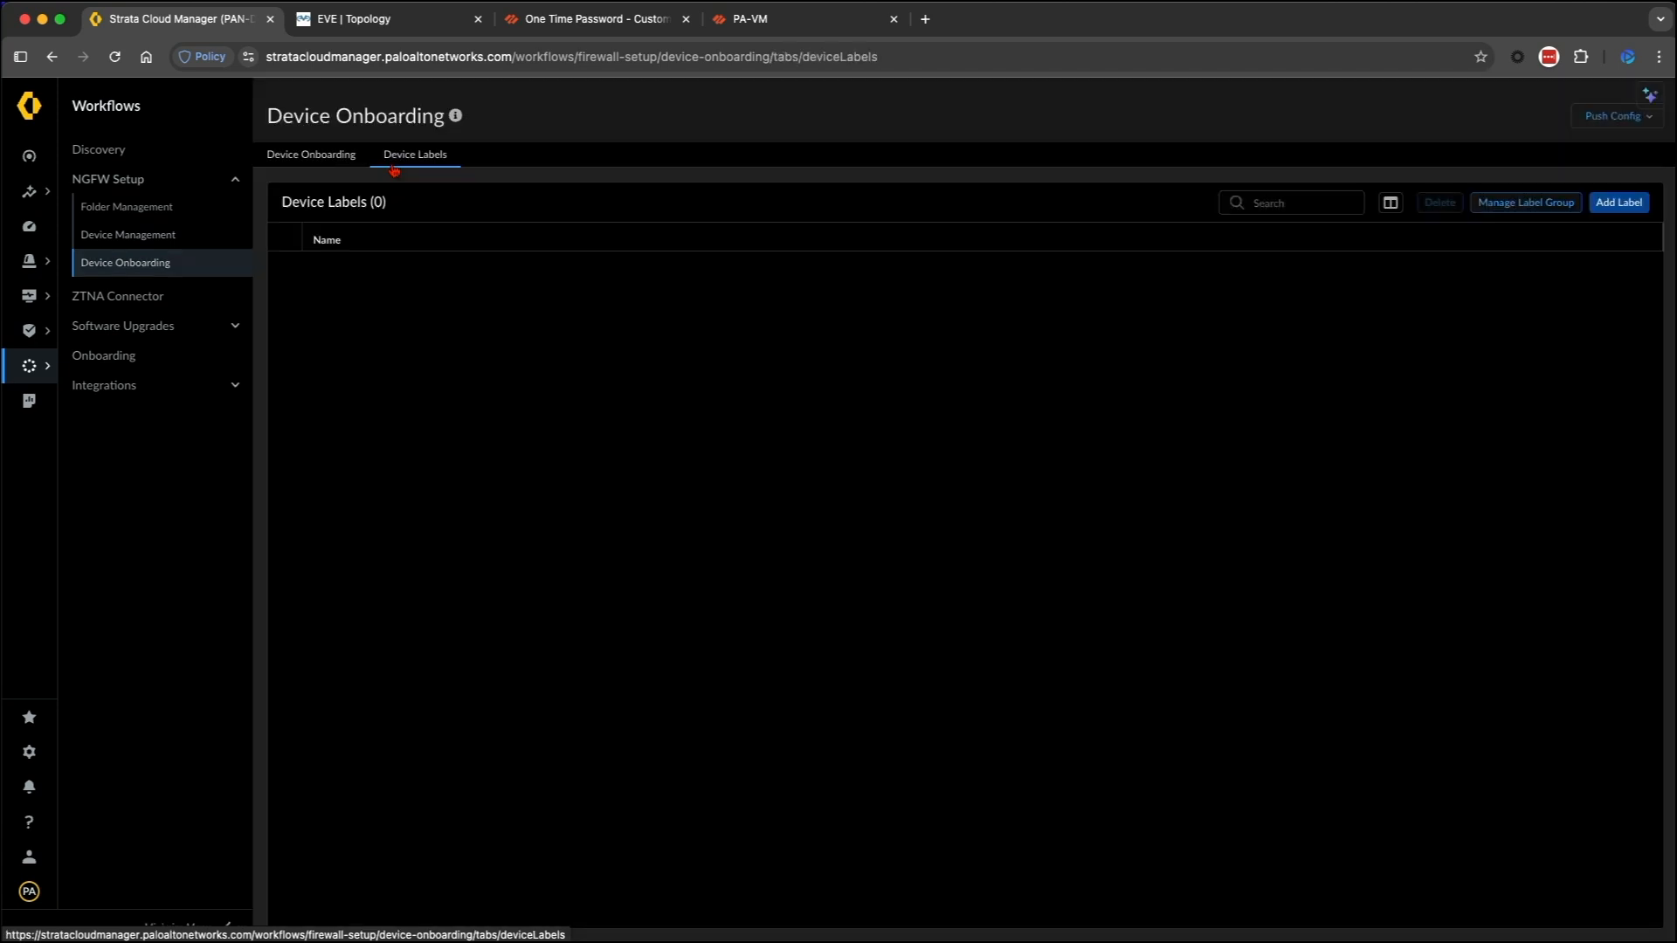
left_click(1621, 203)
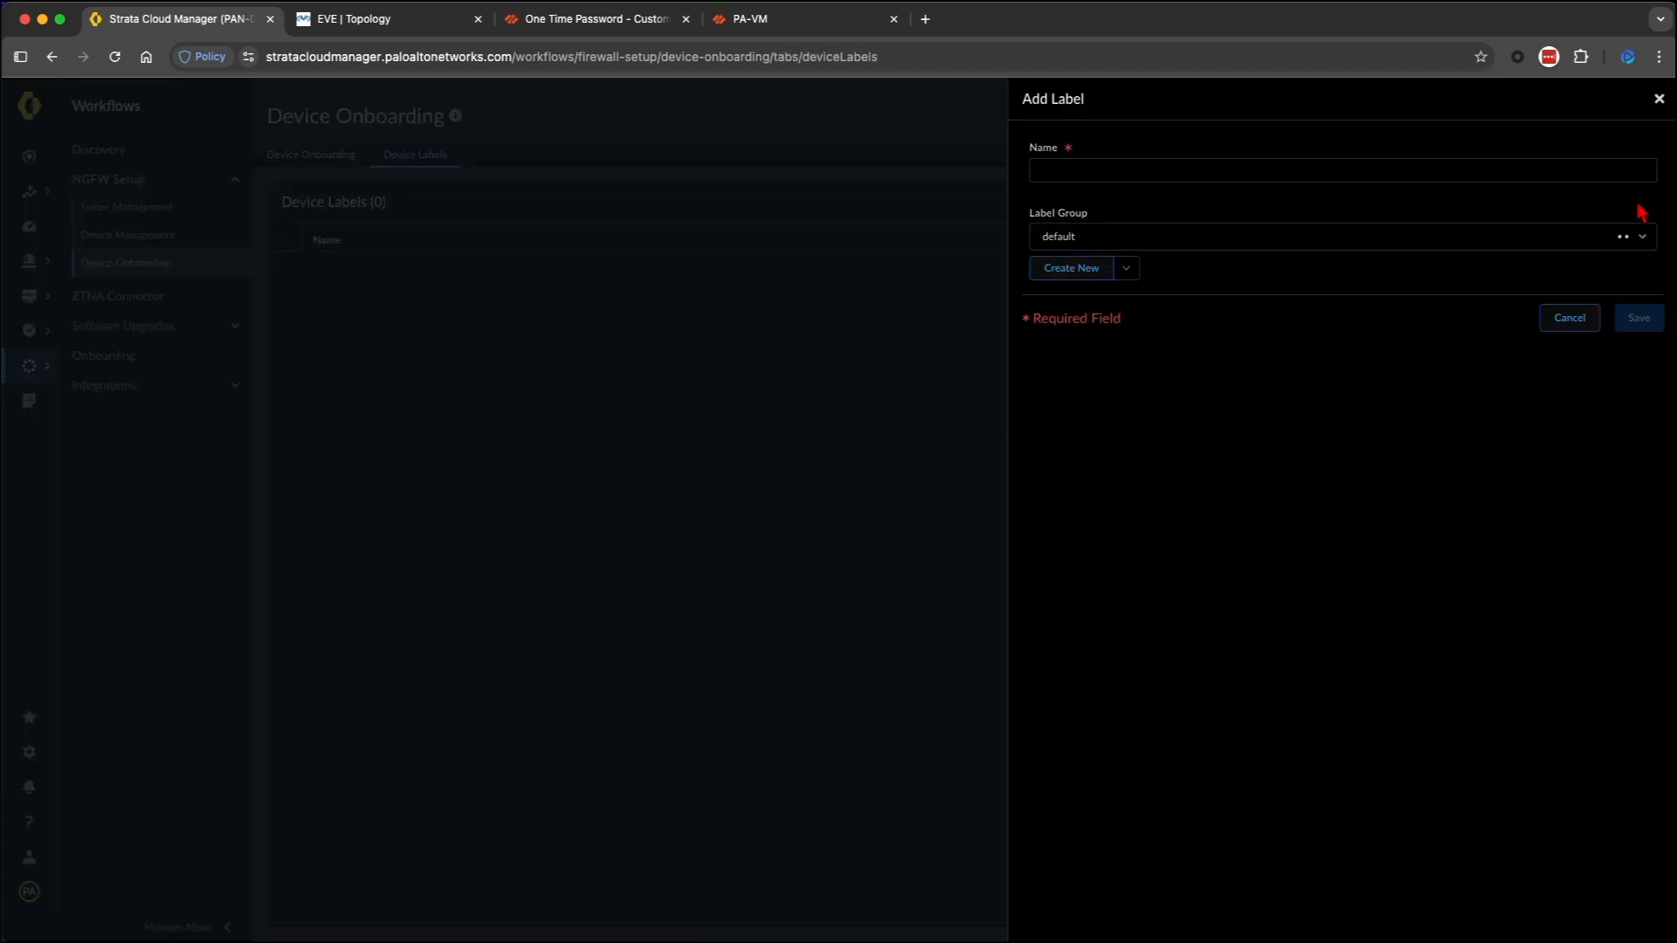
left_click(1099, 171)
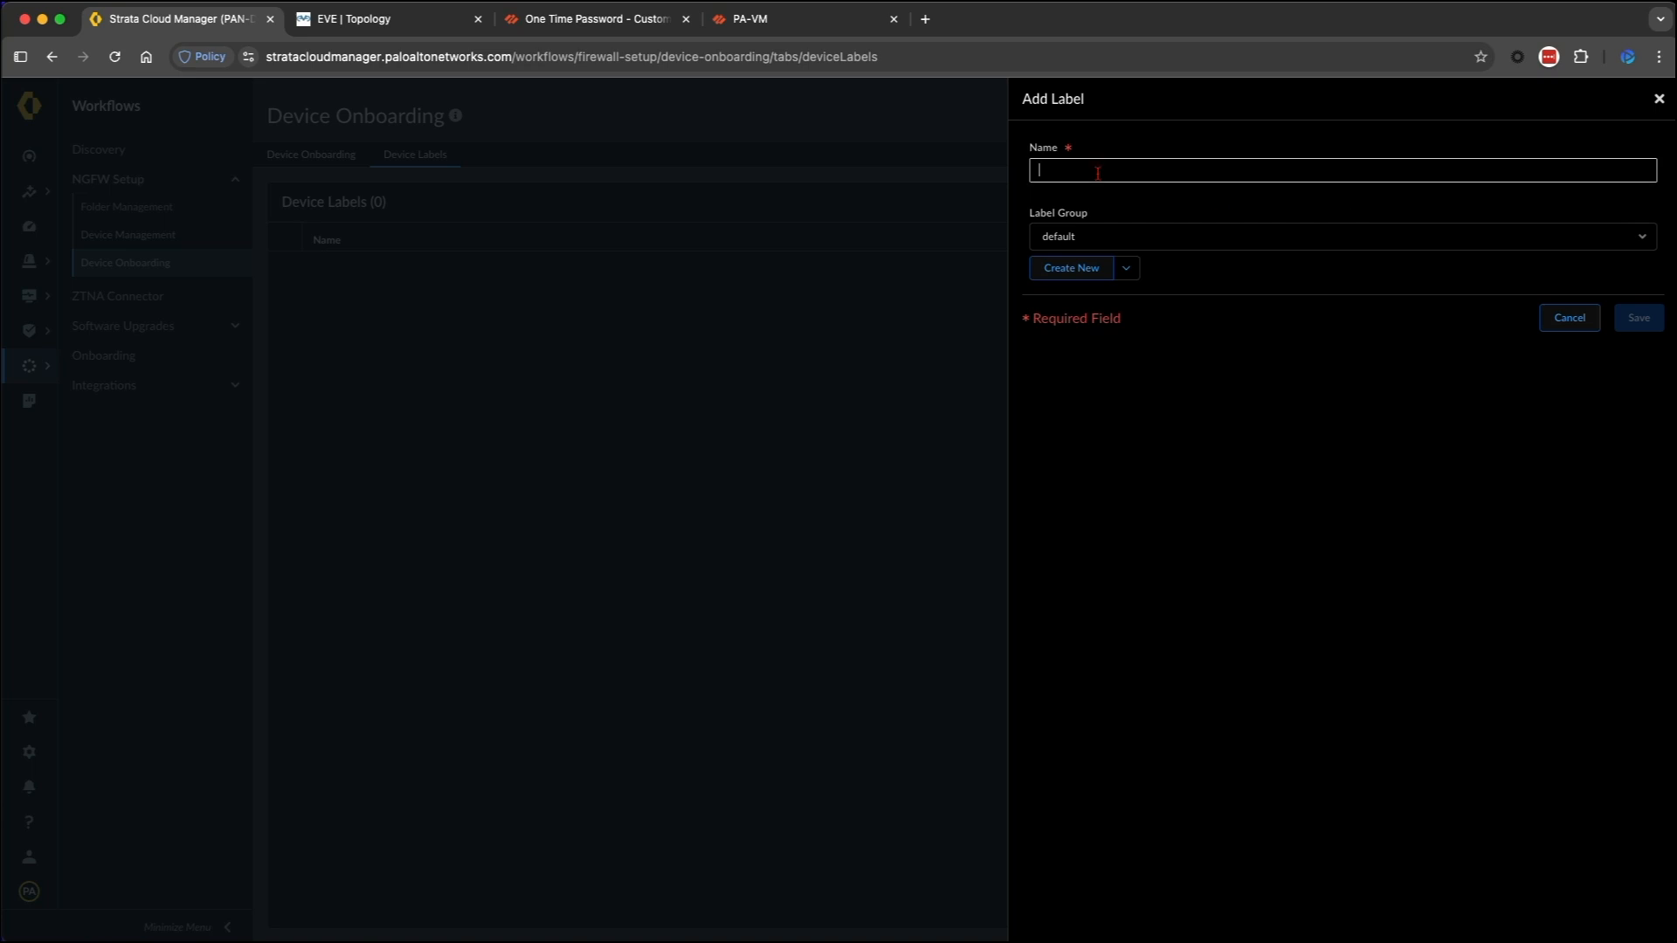
type("Lab F")
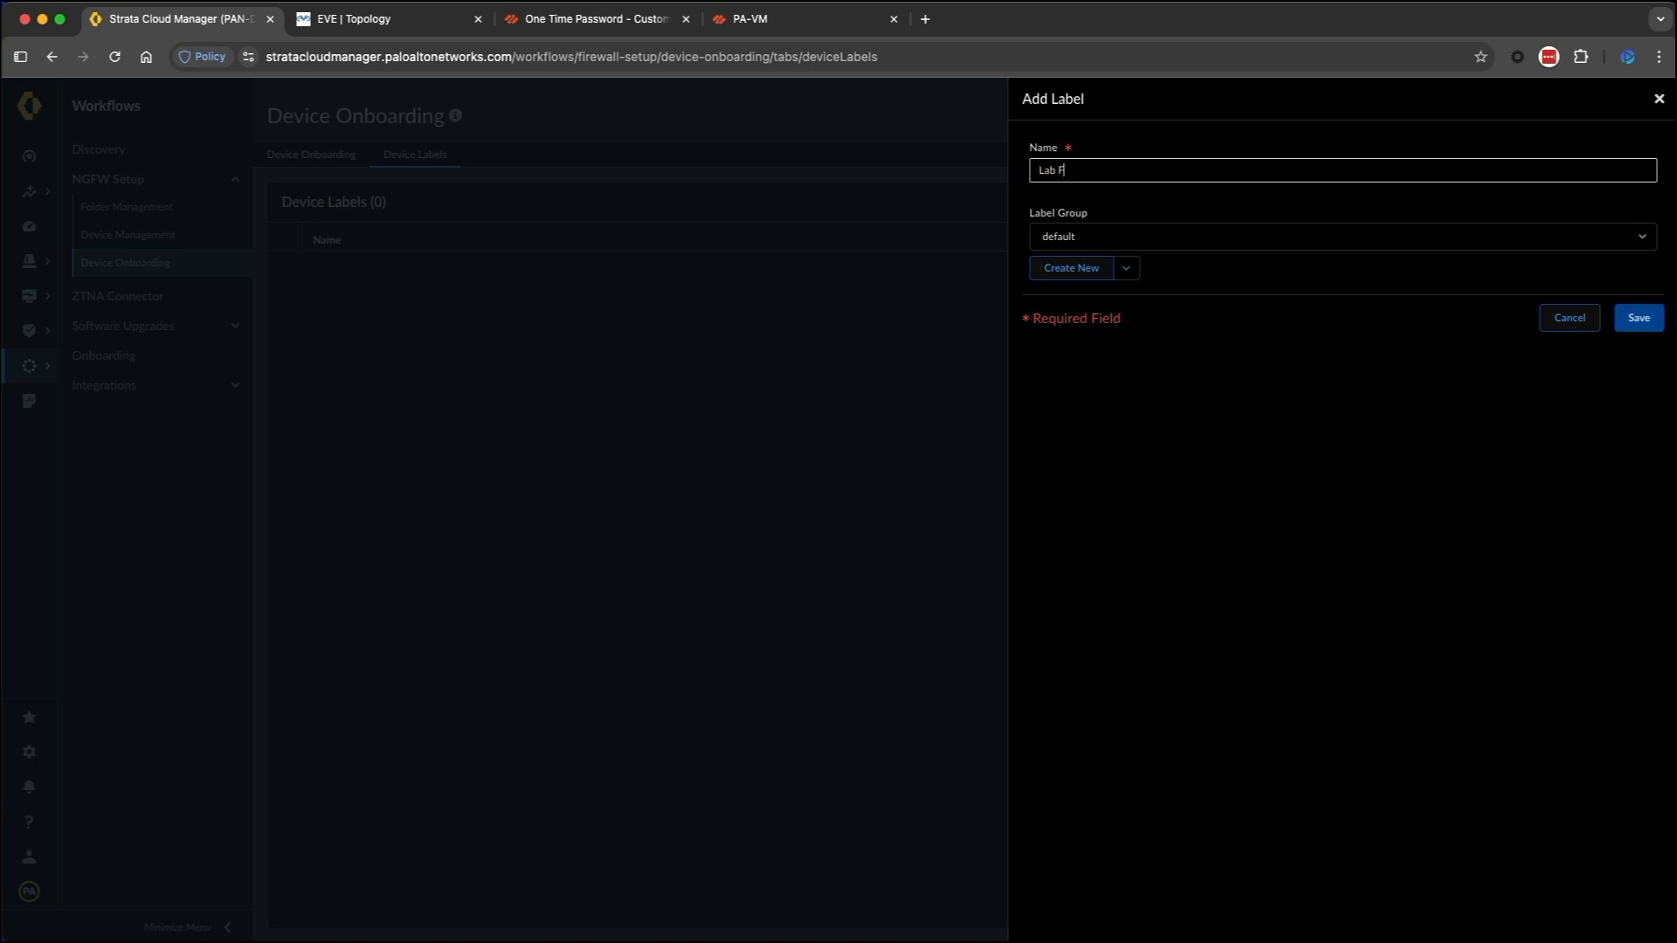
type("irewalls")
left_click(1635, 323)
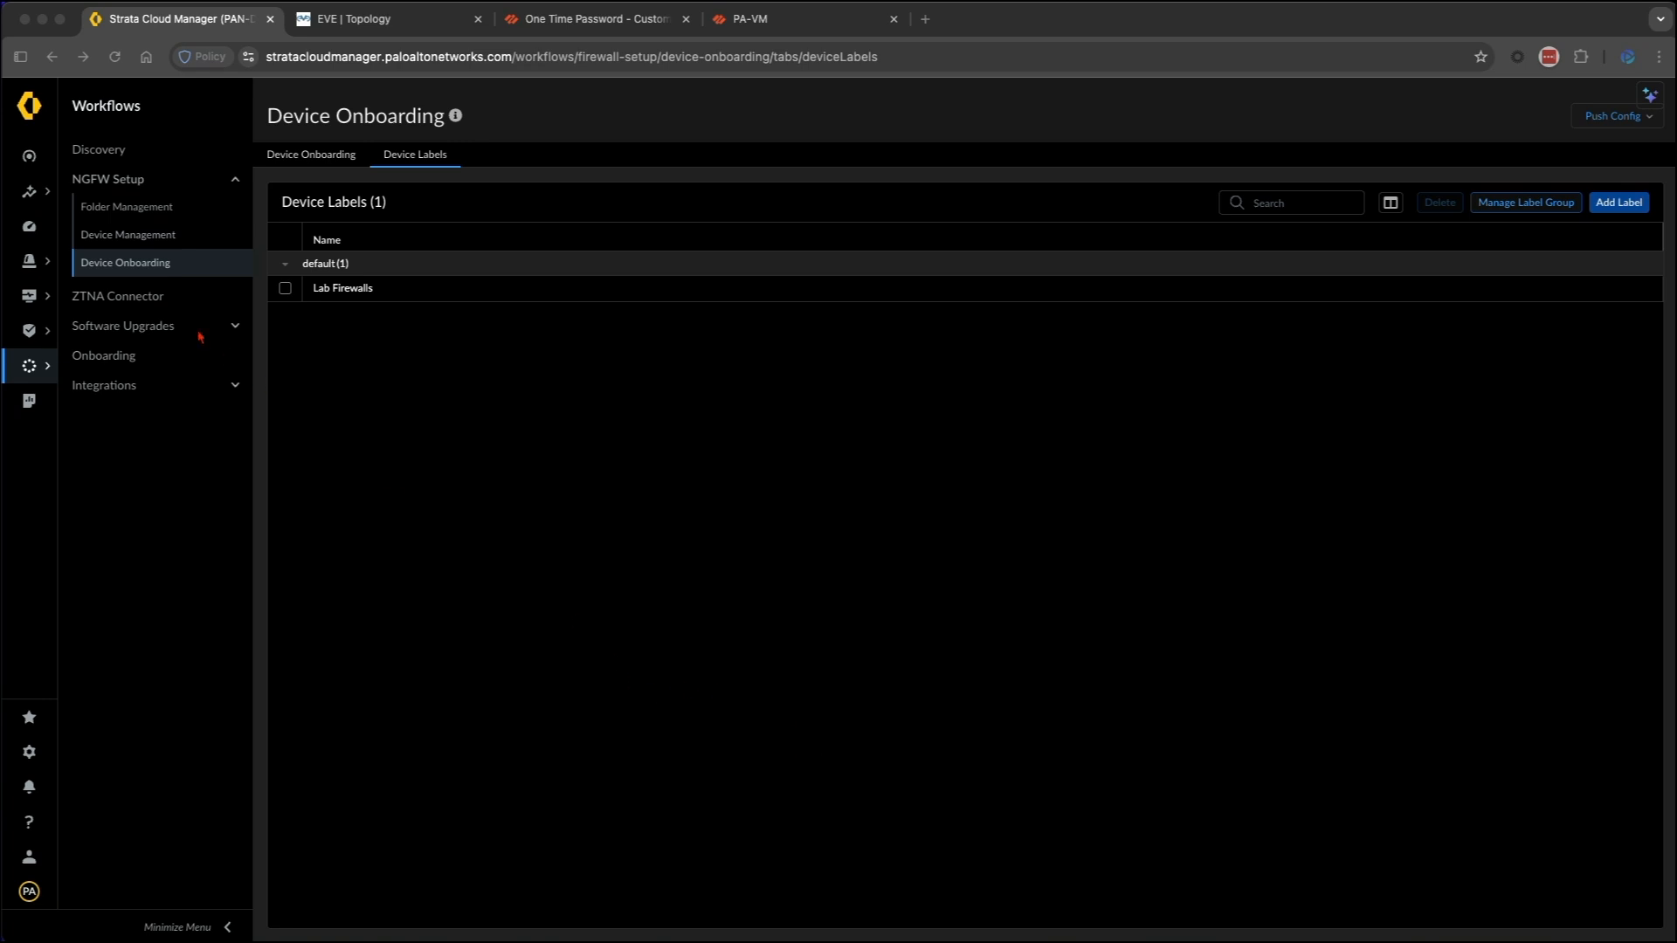
Create a firewall folder named "Lab VM-Series" inside All Firewalls.
left_click(123, 210)
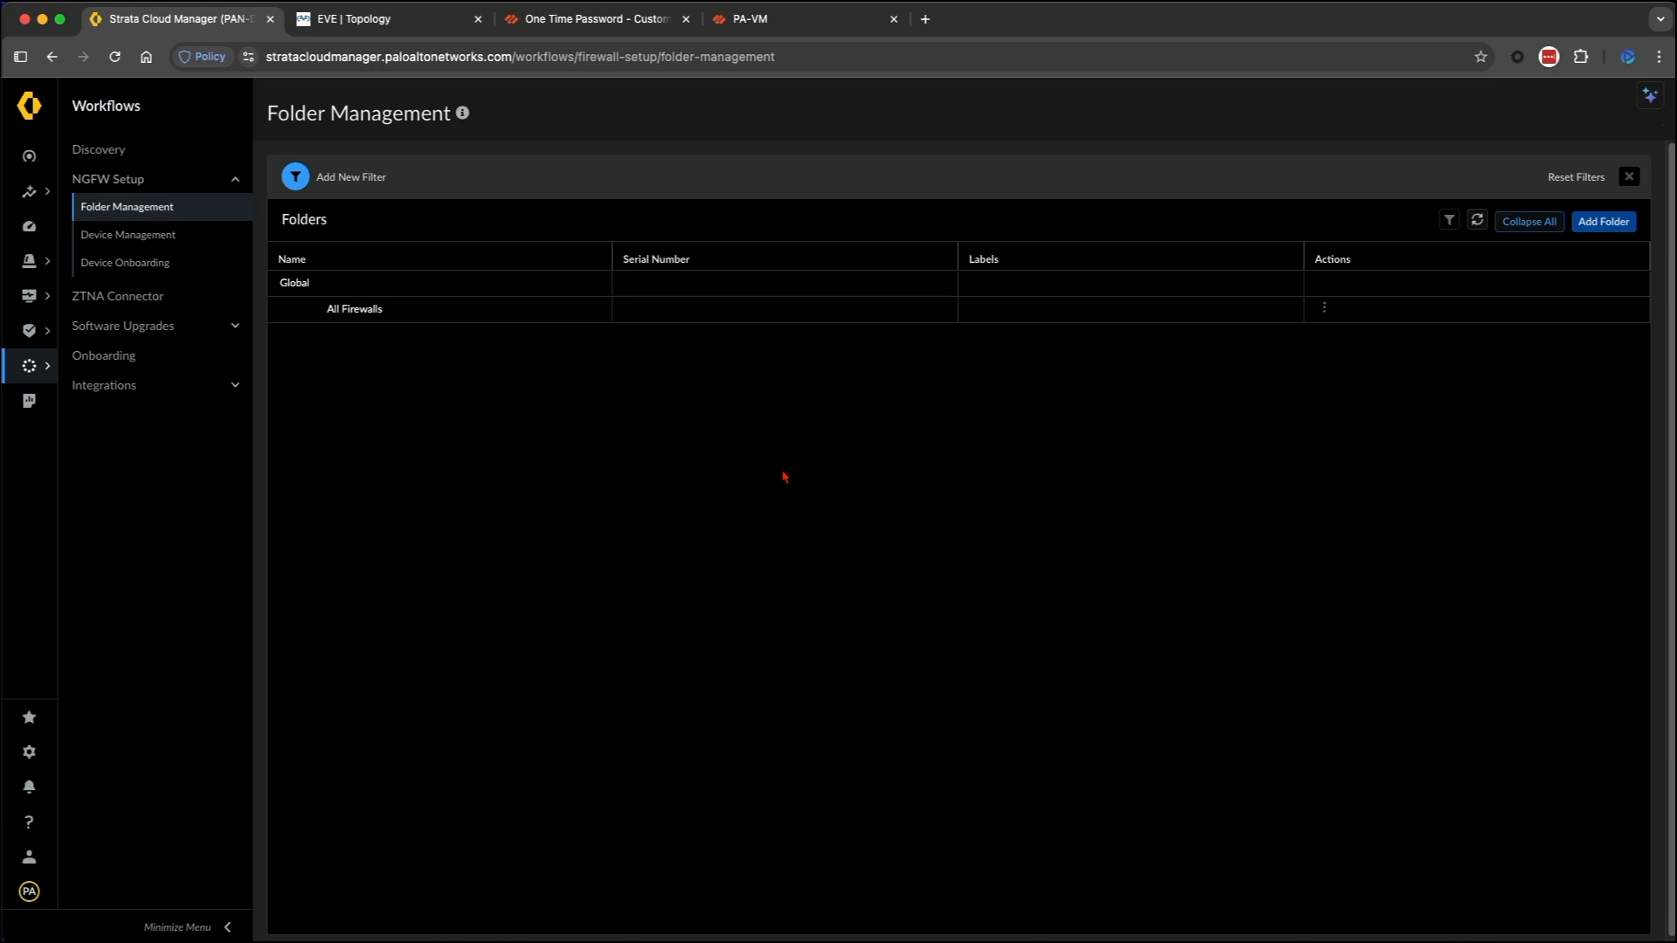
left_click(1601, 222)
left_click(1081, 164)
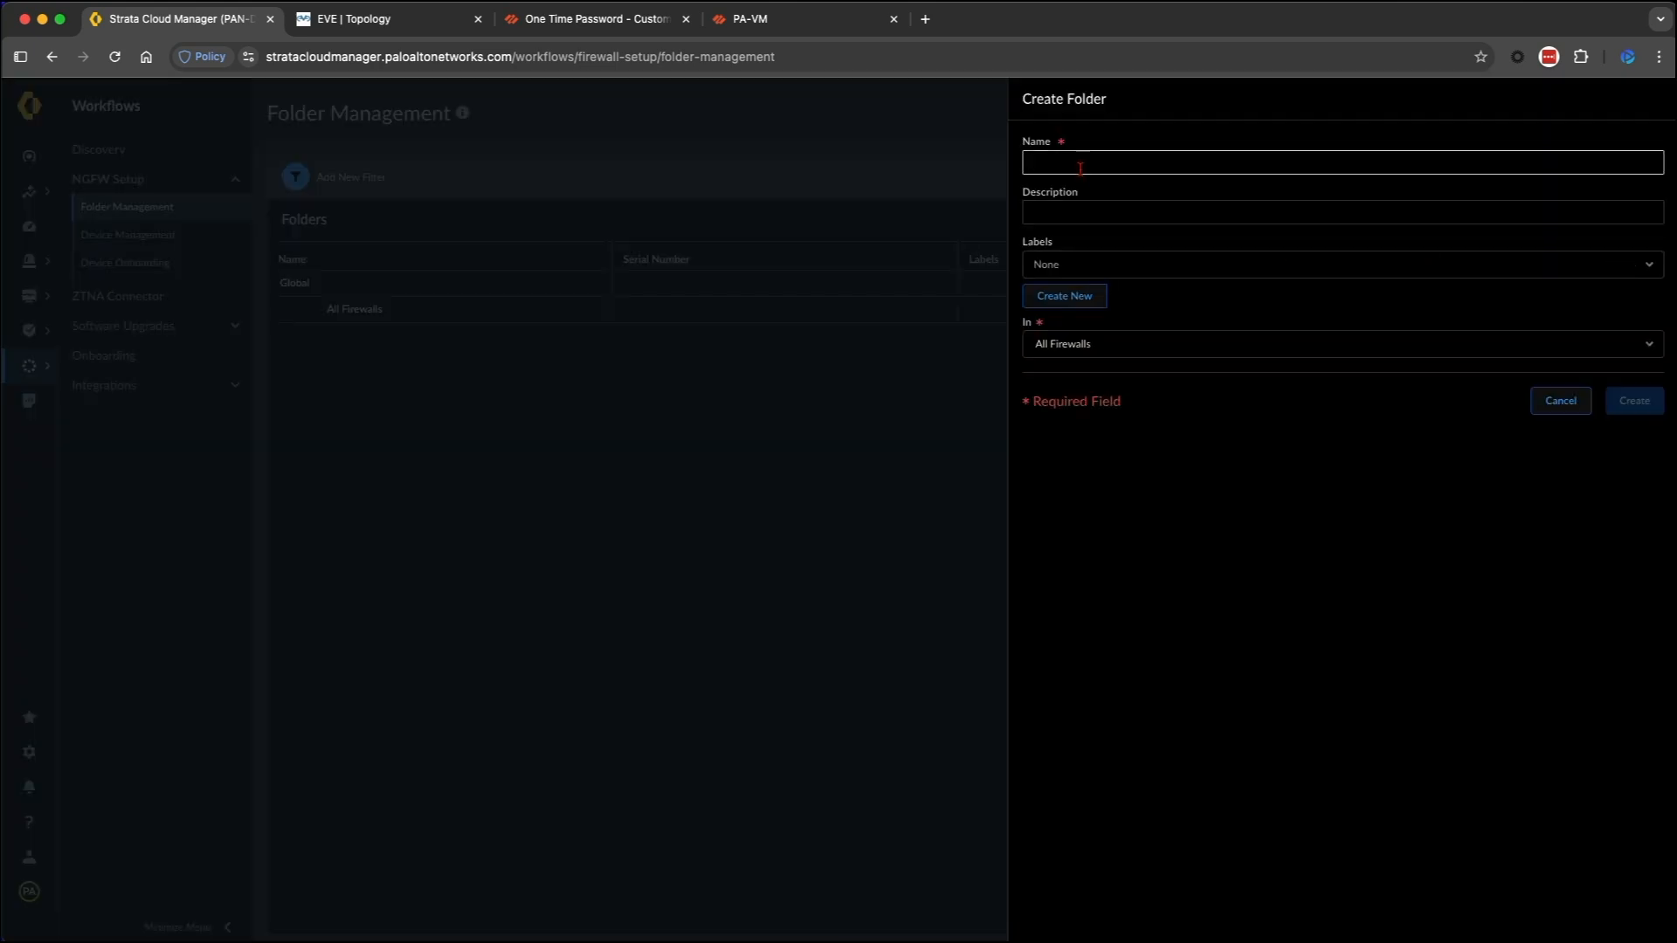
type("Lab V")
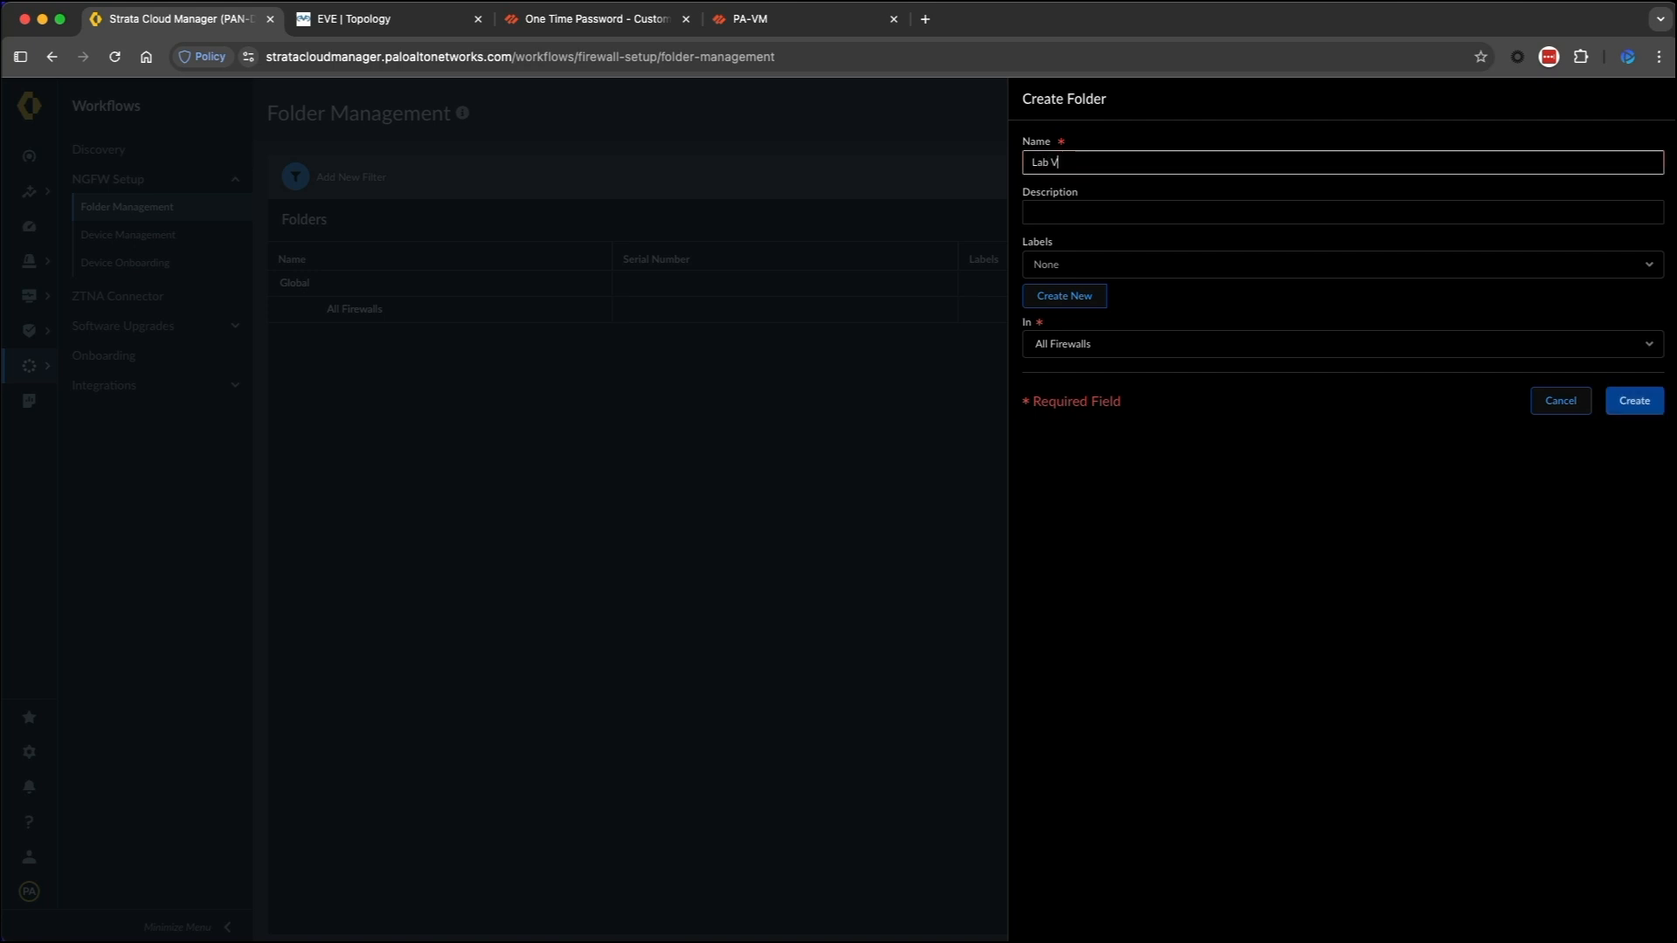
type("M-Series")
left_click(1635, 403)
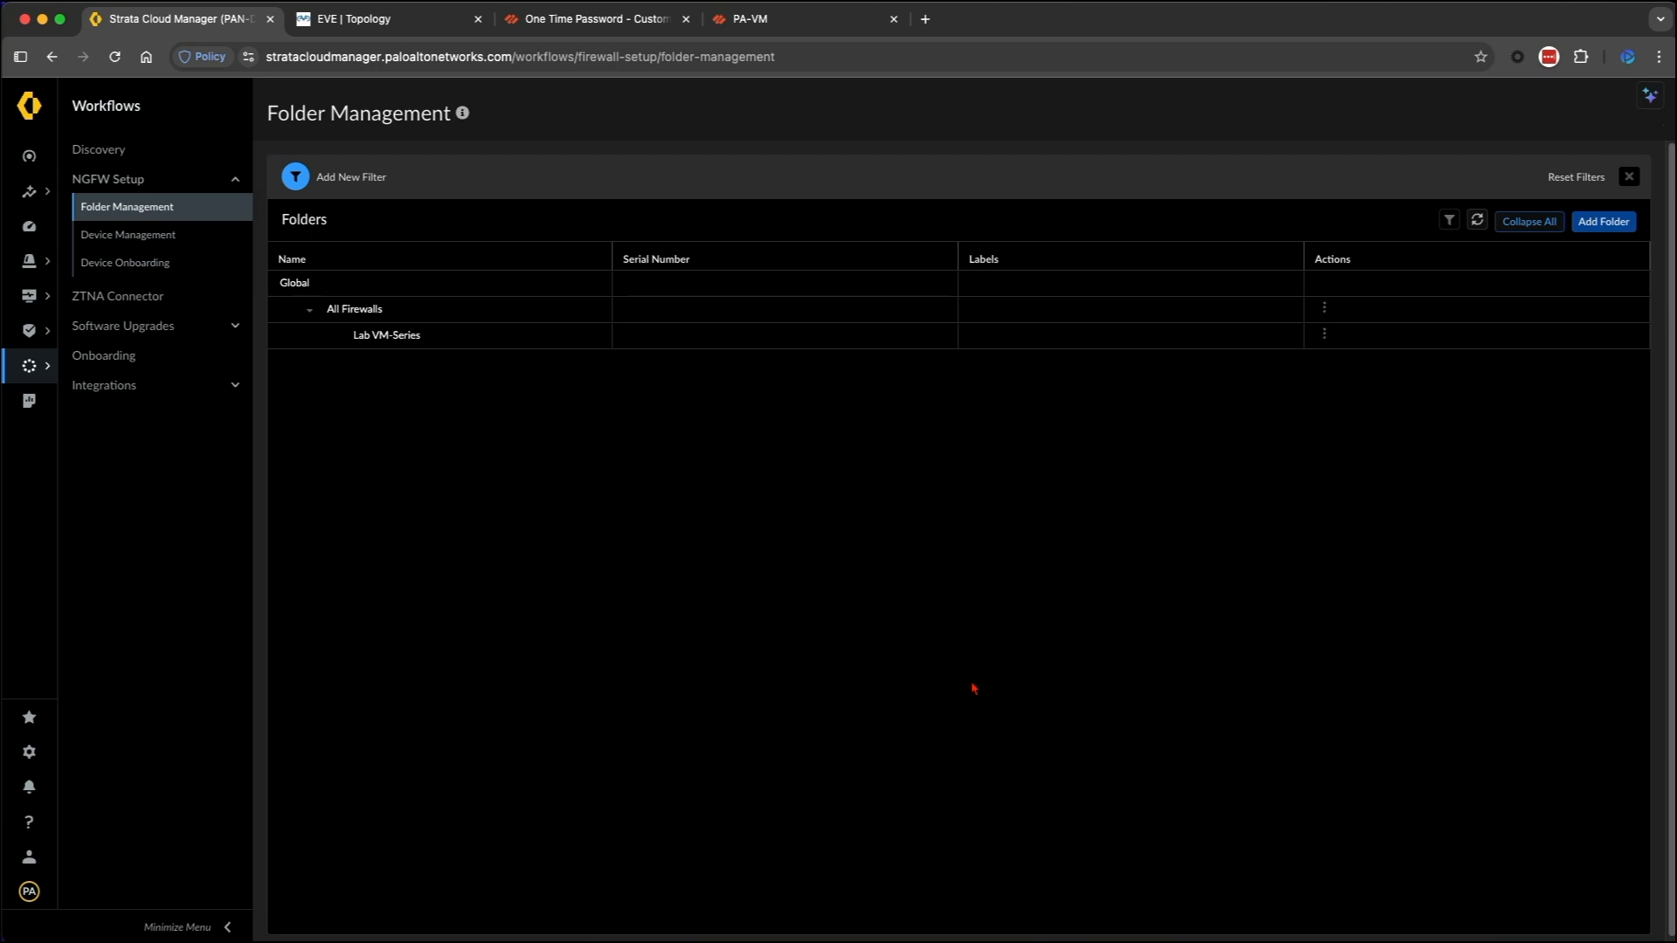
Start a new device onboarding rule and name it "Lab VM-Series NGFW onboarding".
left_click(137, 274)
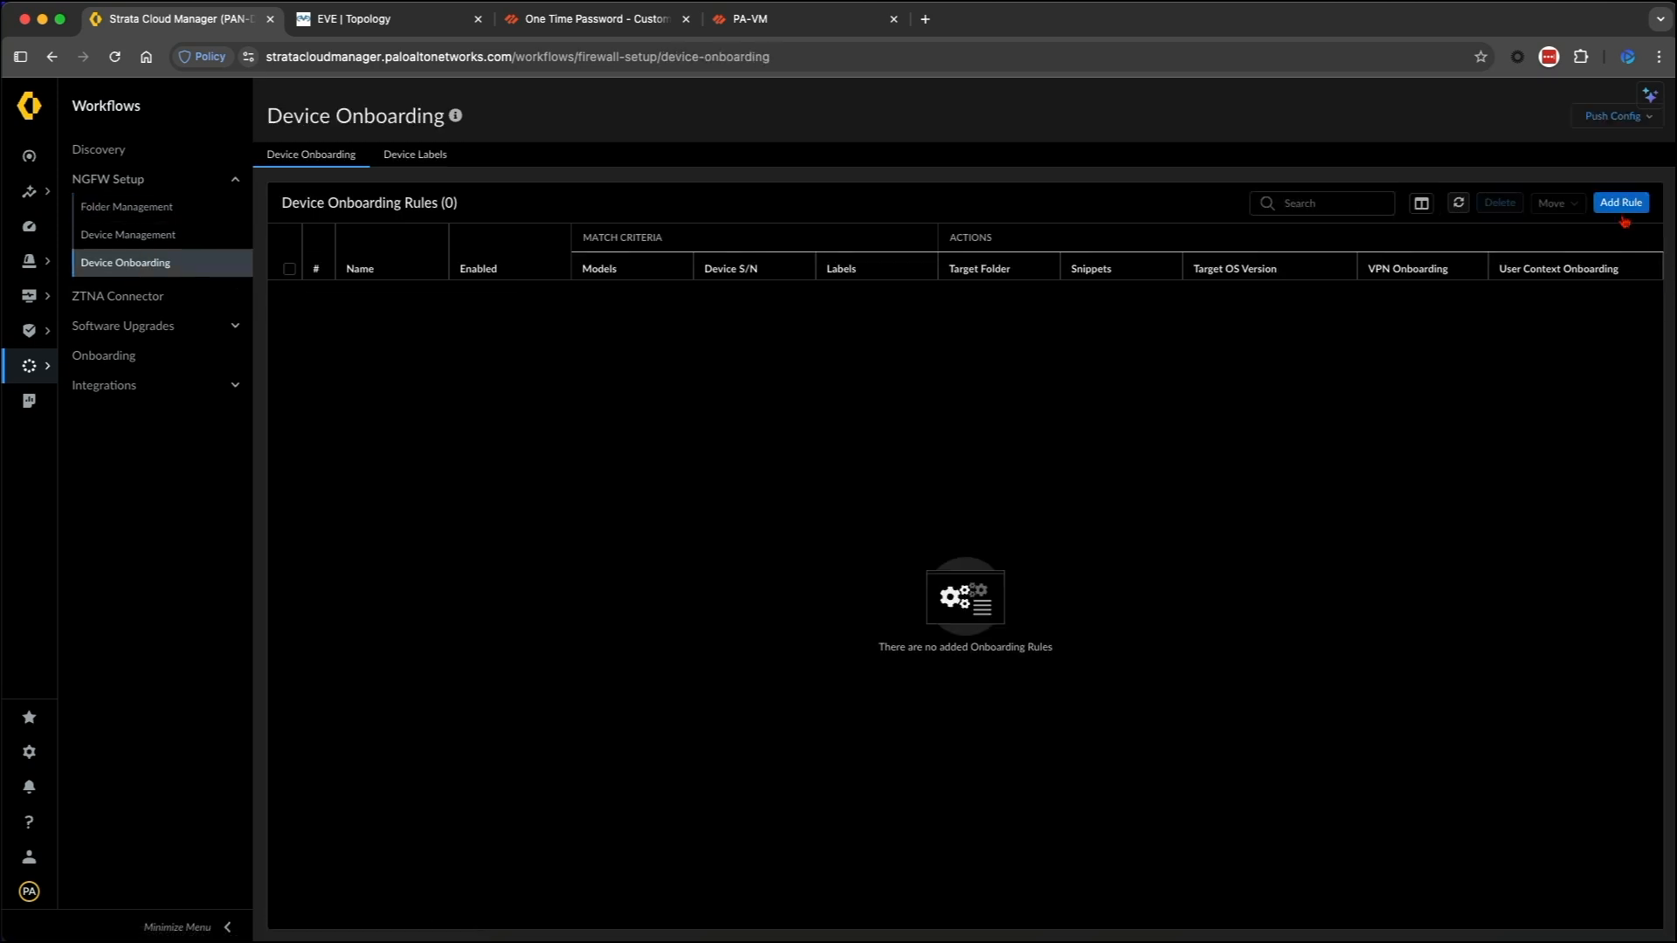
left_click(1620, 203)
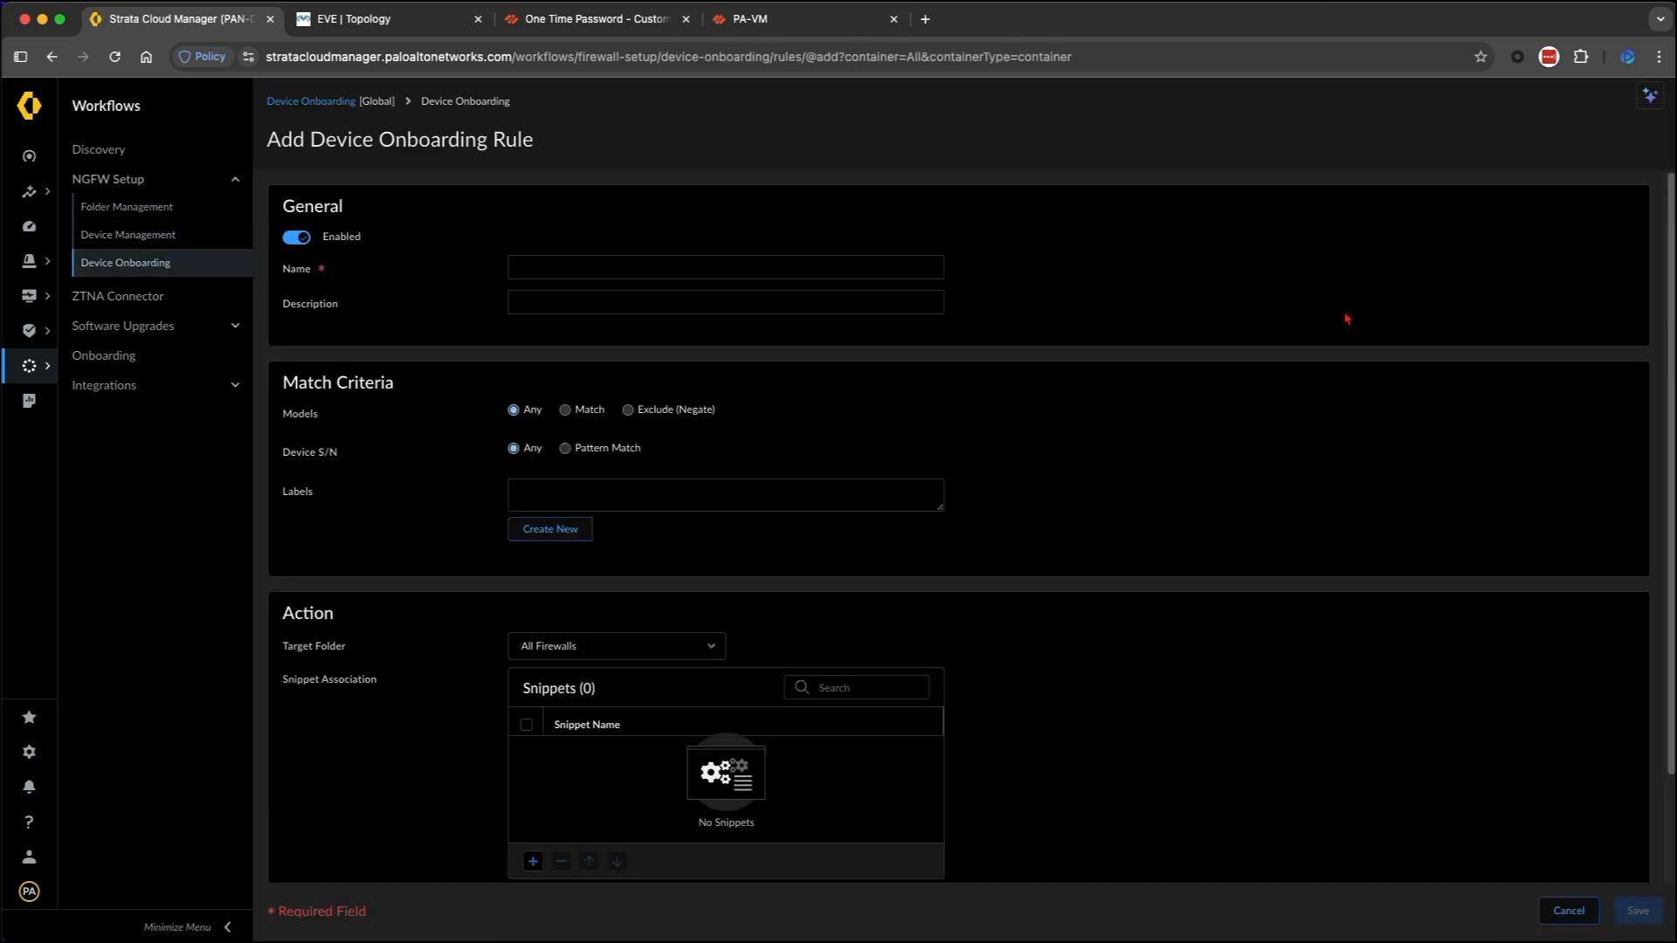
right_click(606, 278)
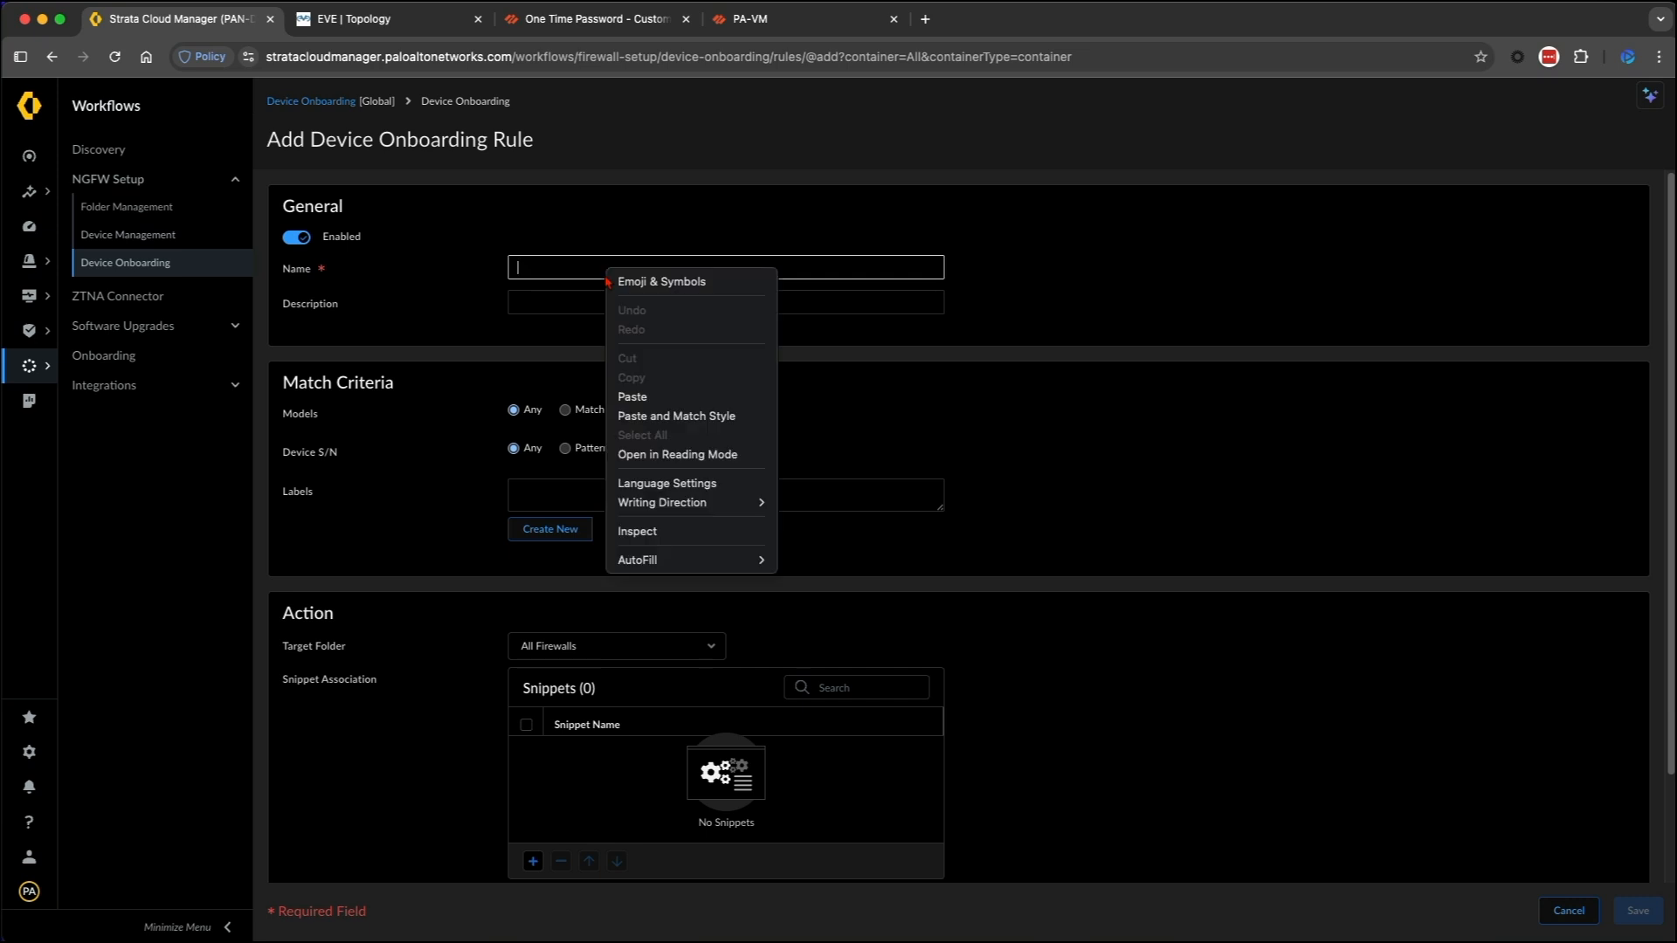
left_click(669, 397)
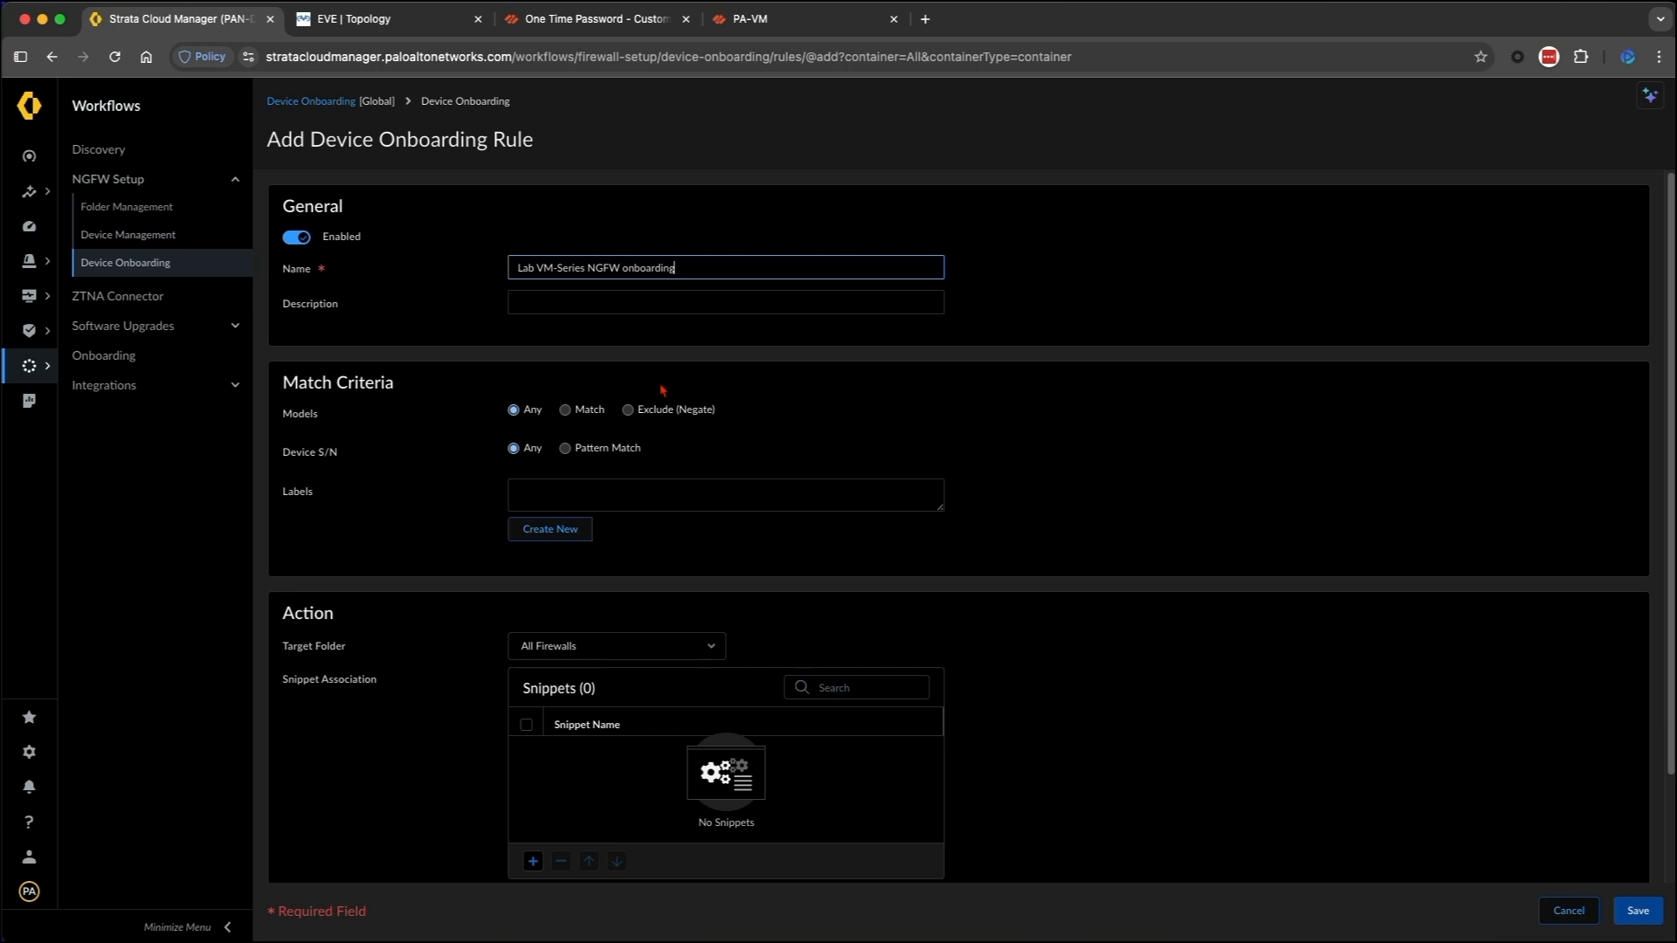
Match the onboarding rule to the "Lab Firewalls" label, set its target folder to "Lab VM-Series", and save the rule.
left_click(557, 490)
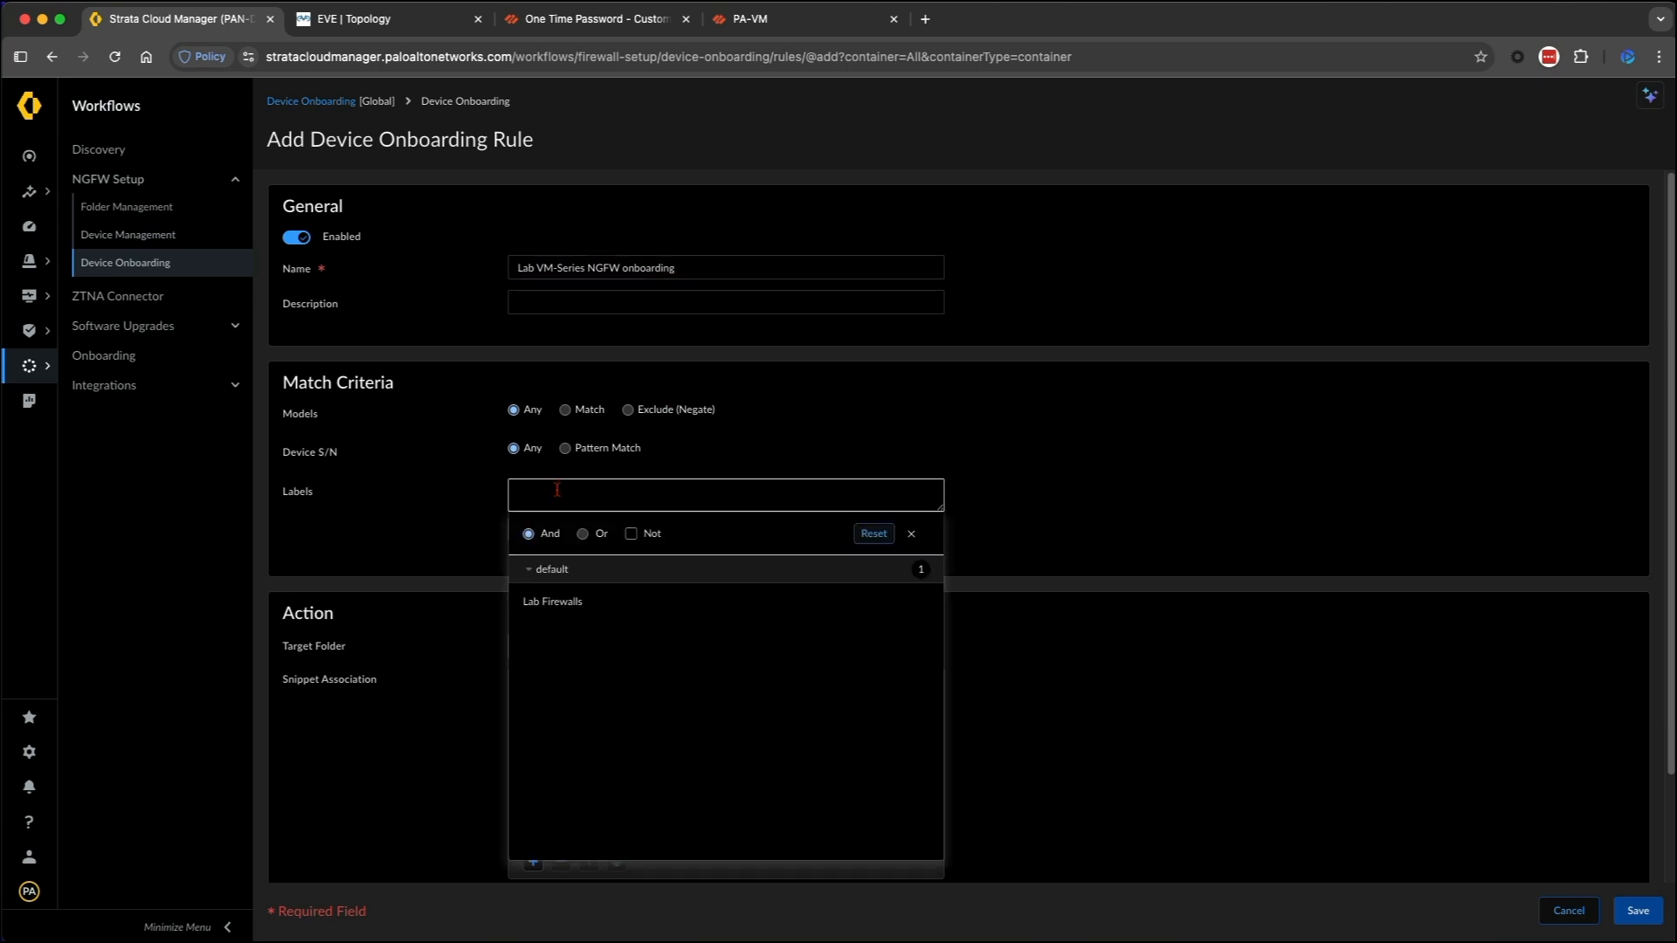
left_click(563, 614)
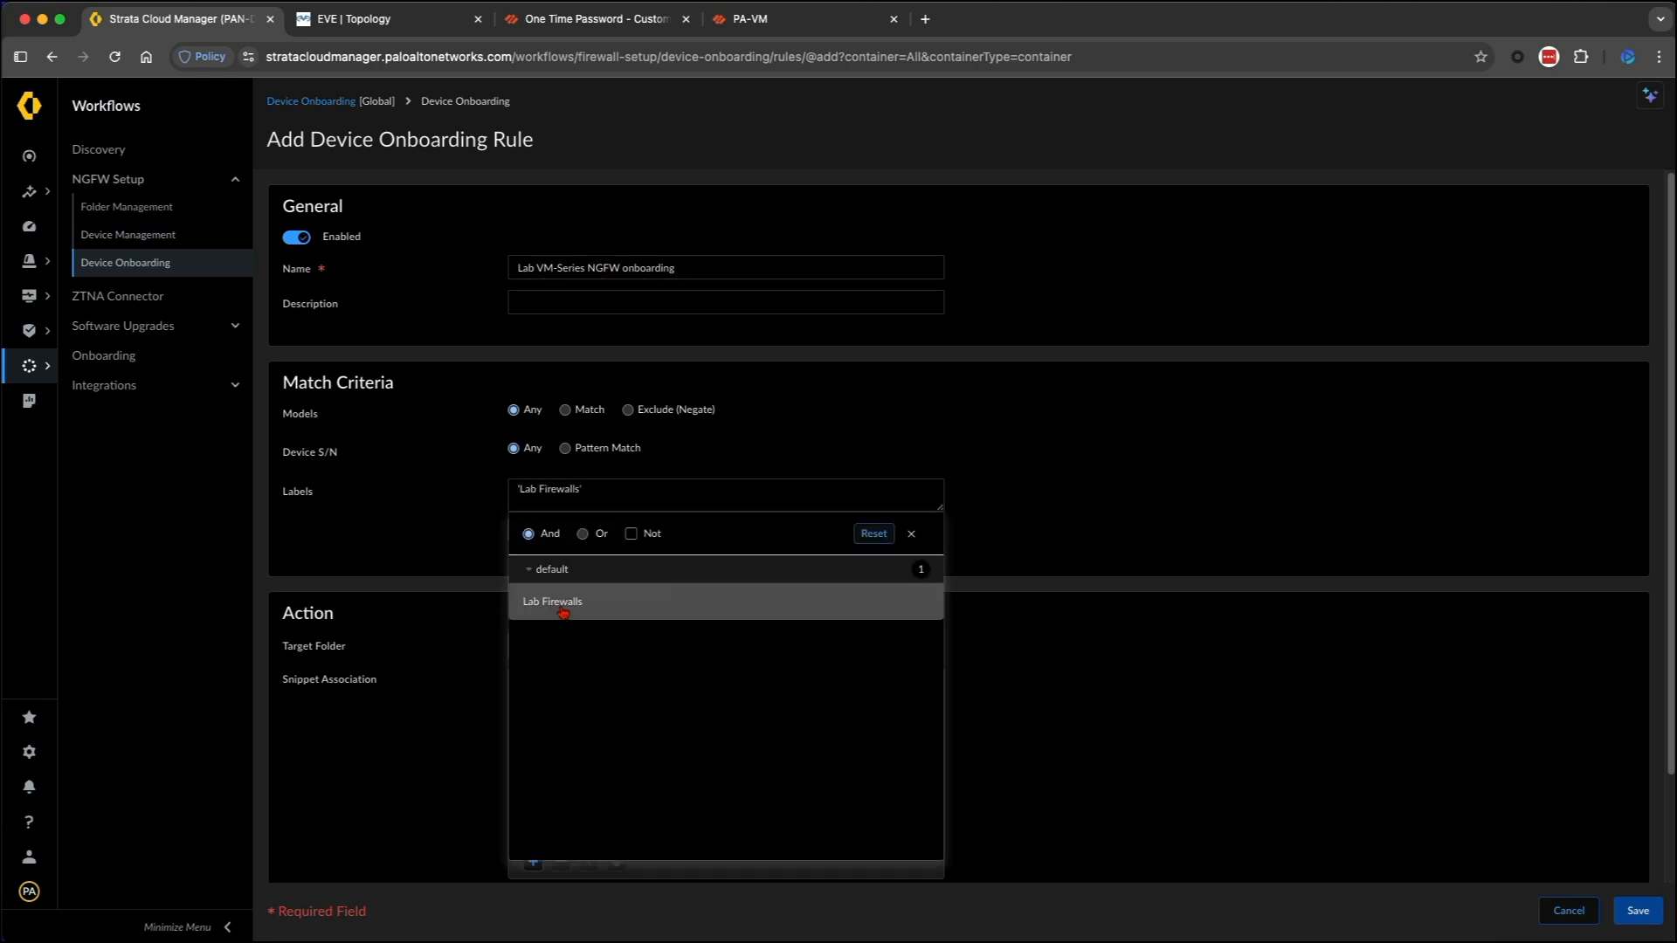
left_click(476, 646)
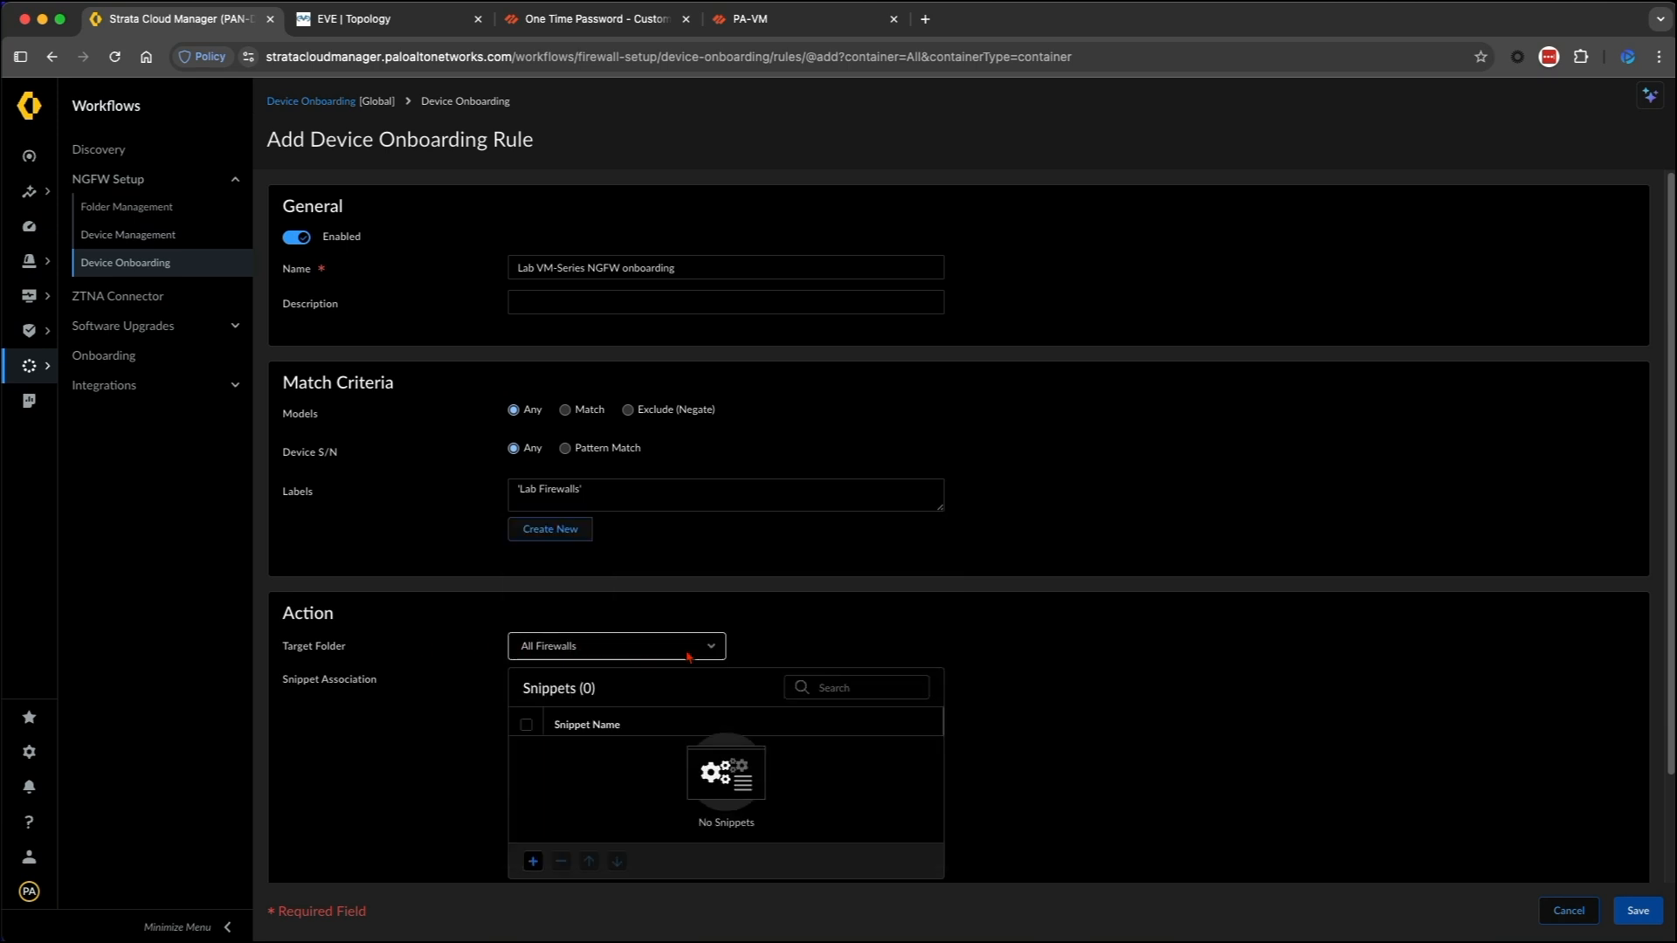
left_click(716, 649)
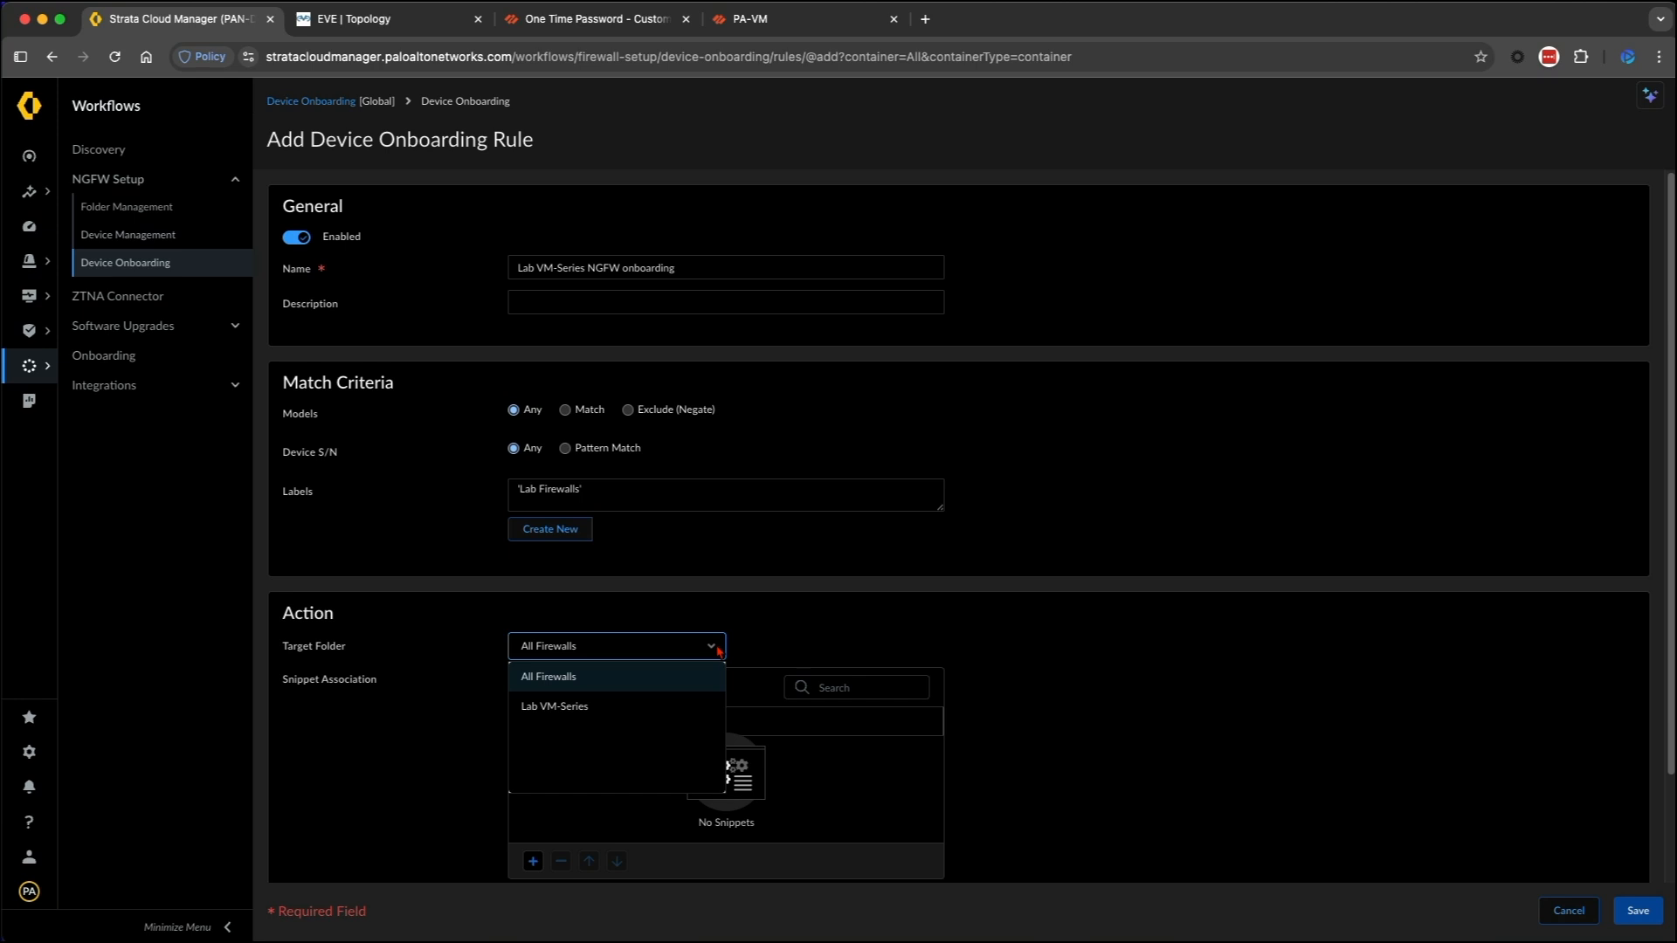
left_click(650, 708)
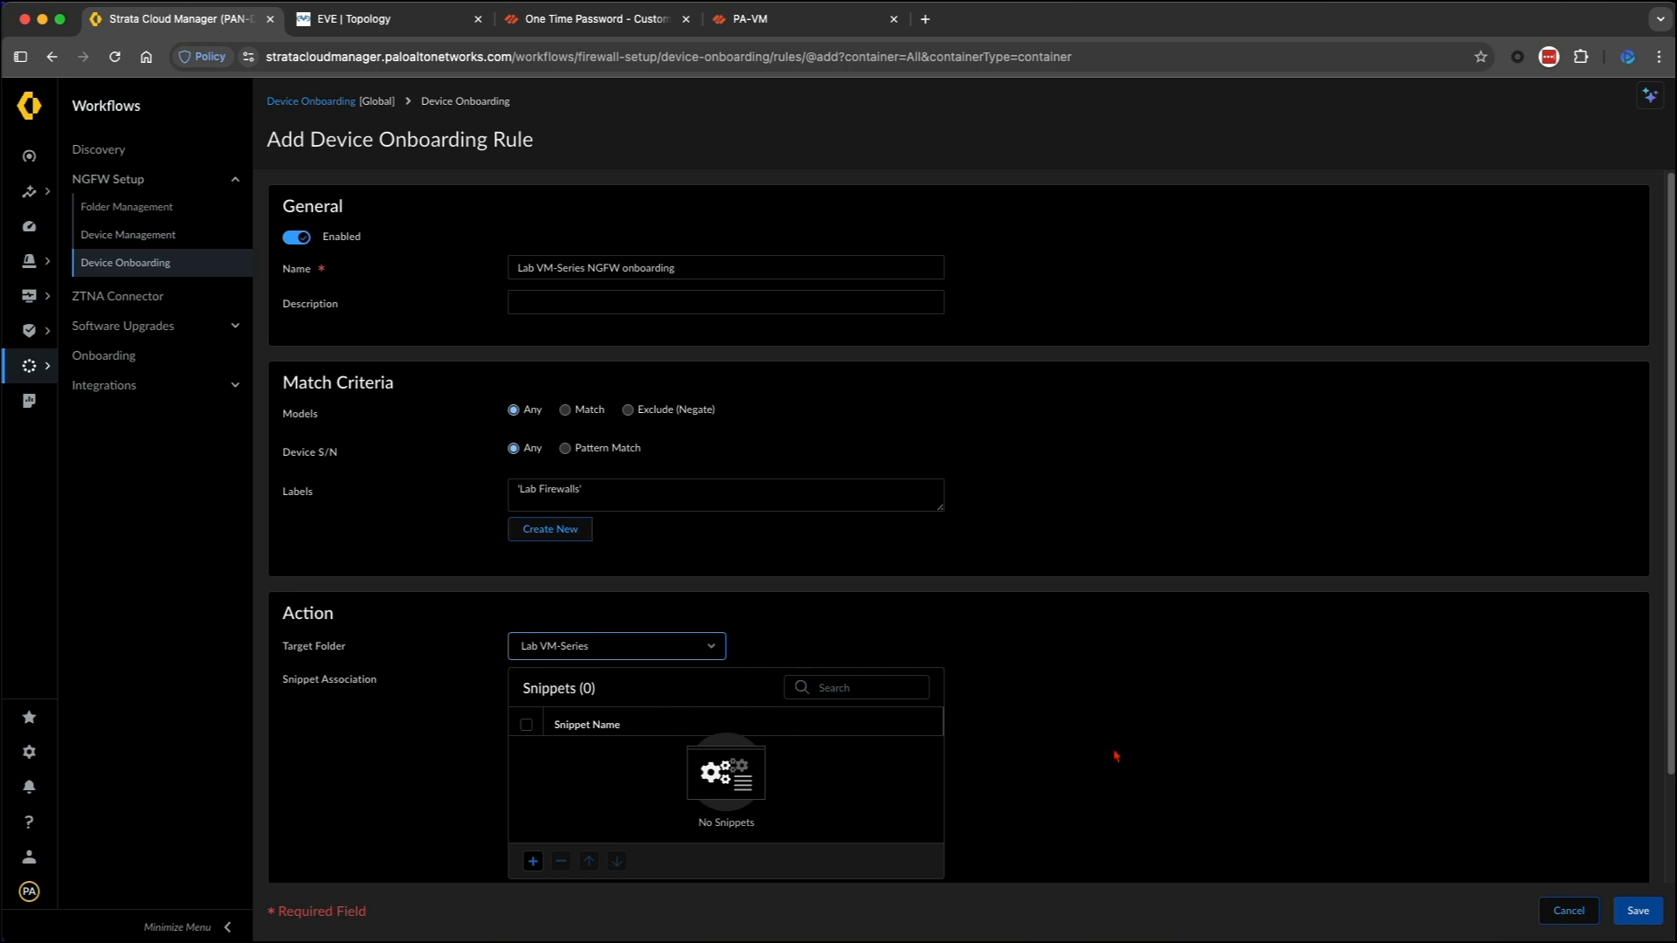
left_click(1640, 911)
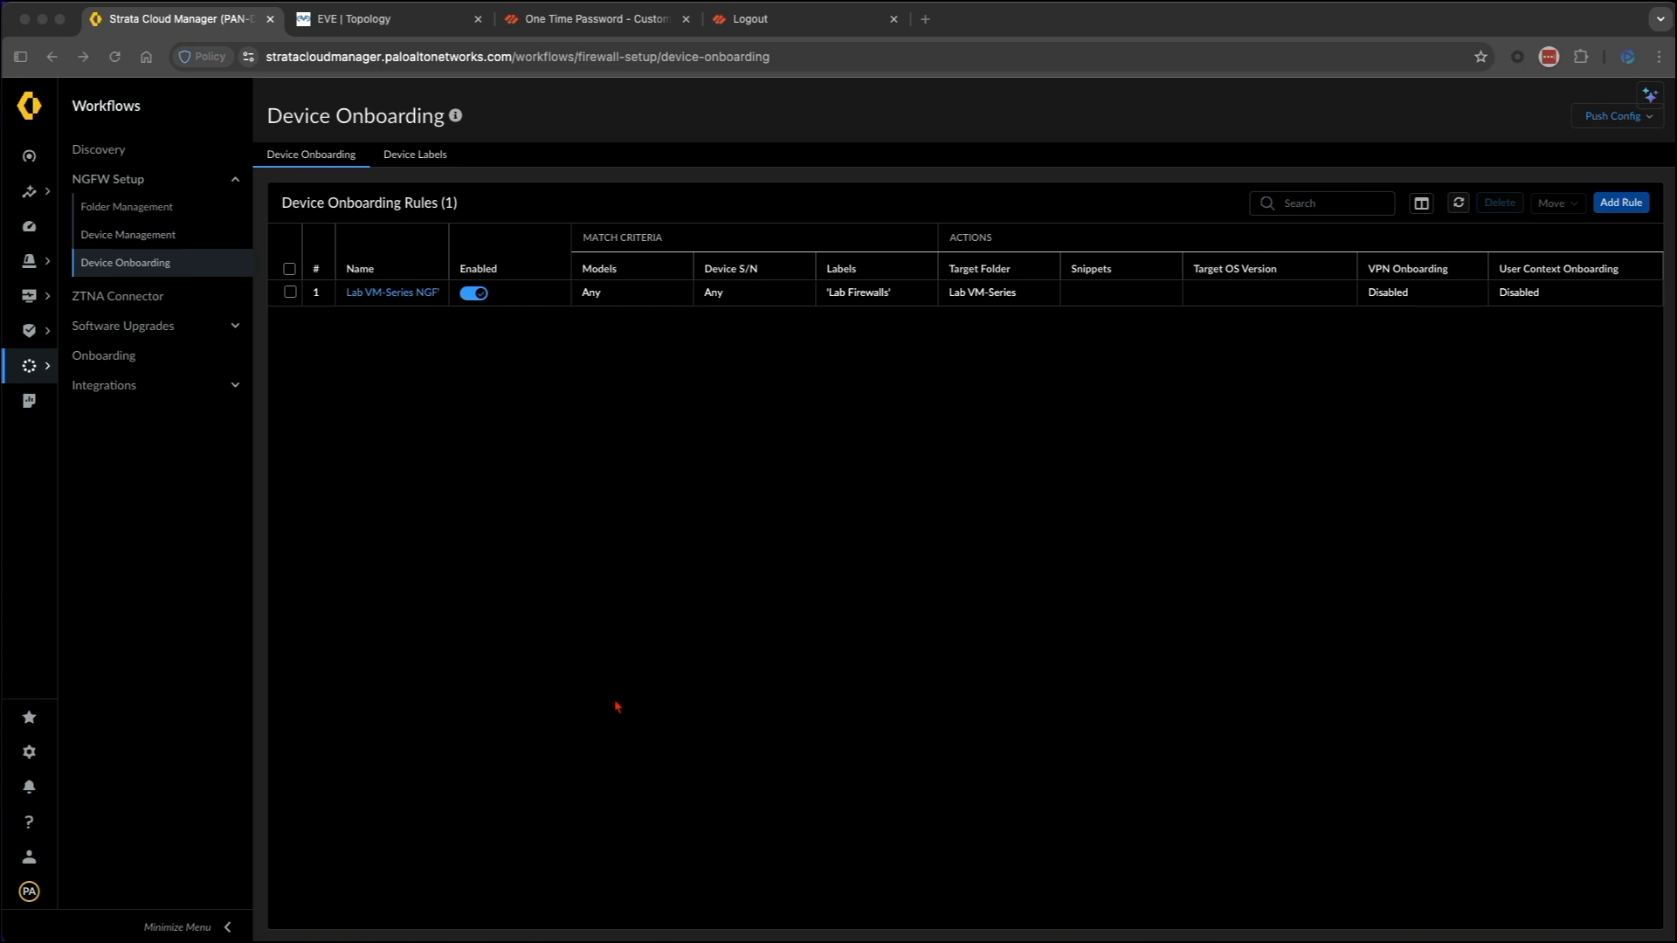
left_click(617, 705)
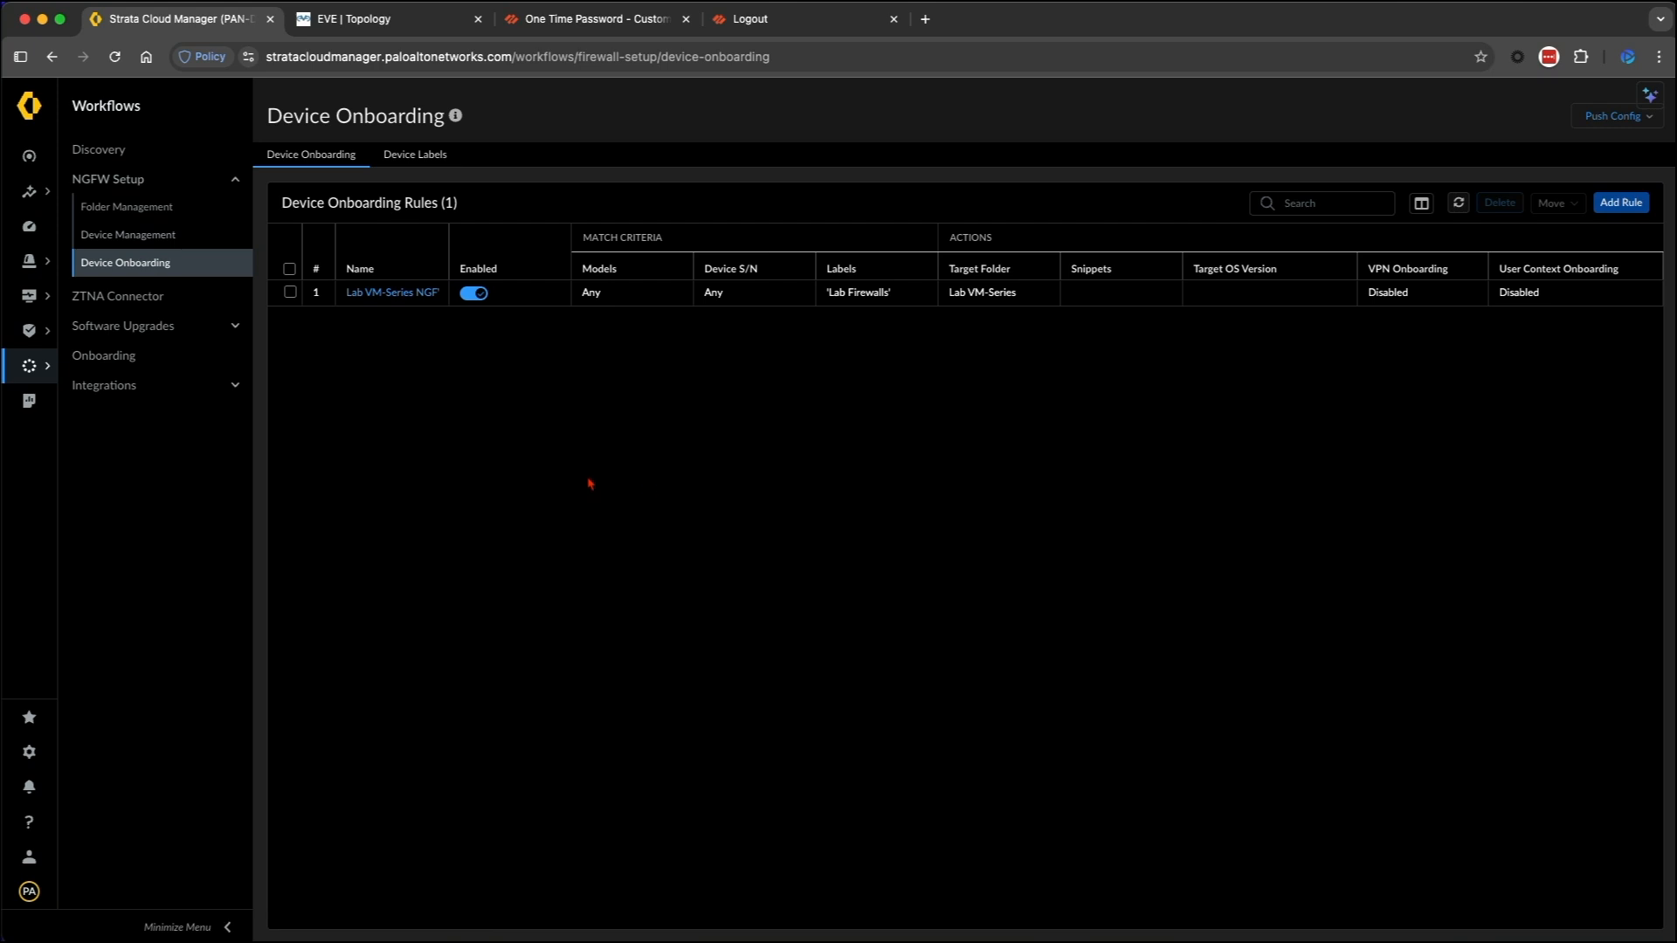
Move the available PA-VM device to cloud management with the "Lab Firewalls" label and open the list of cloud managed devices.
left_click(129, 235)
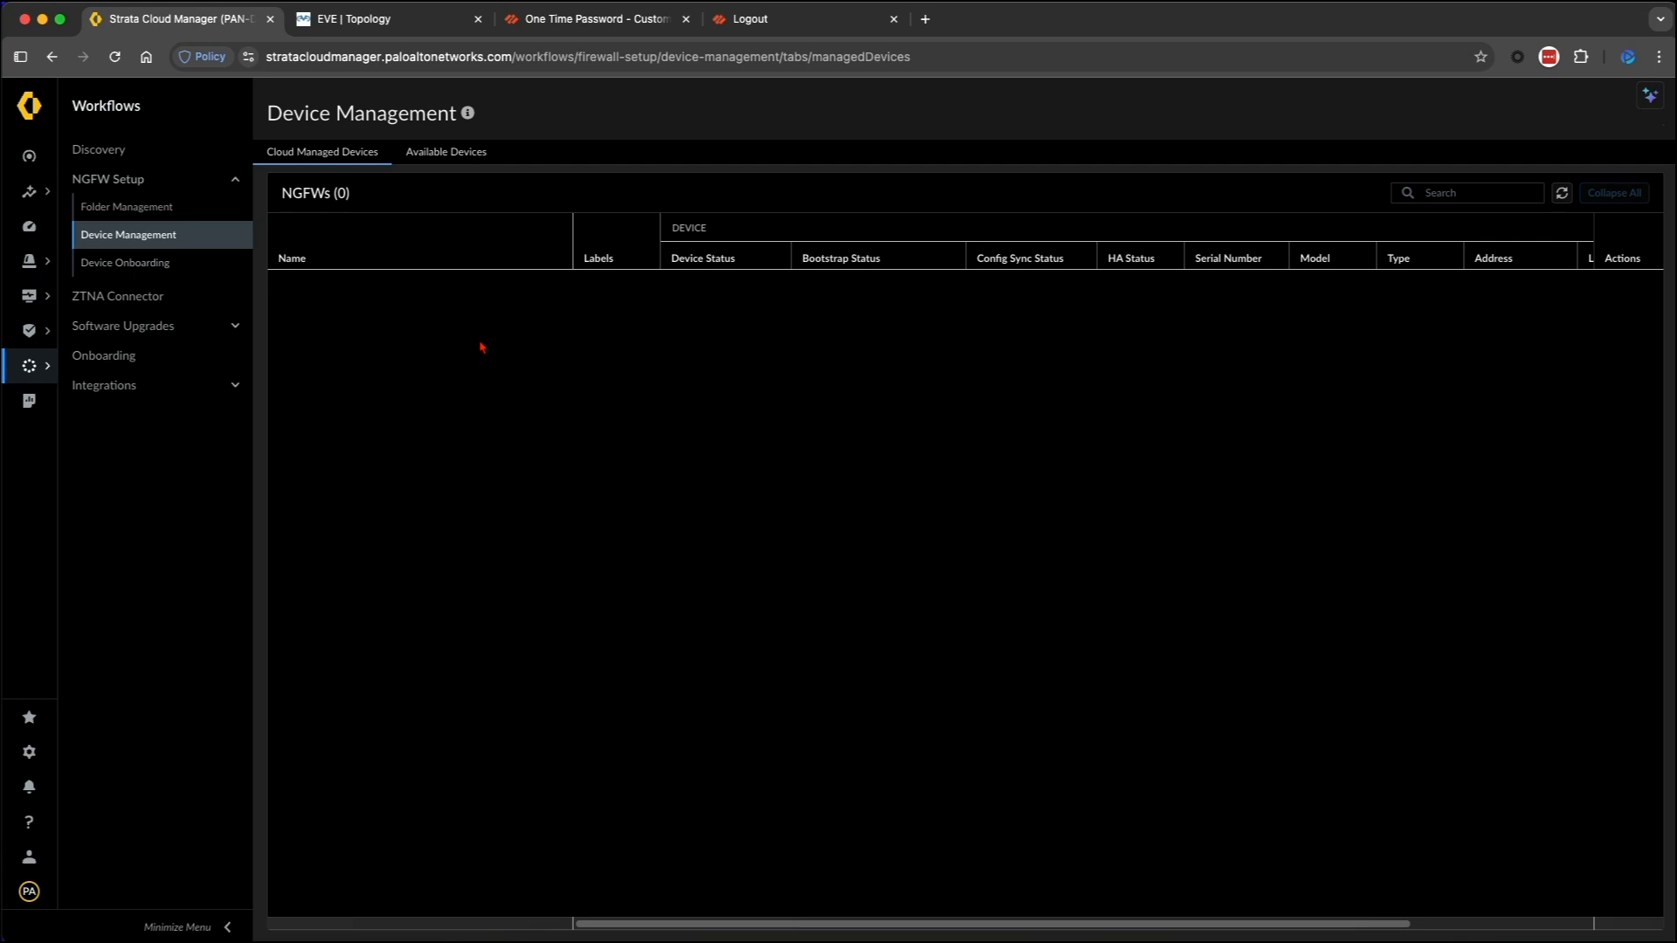
left_click(446, 154)
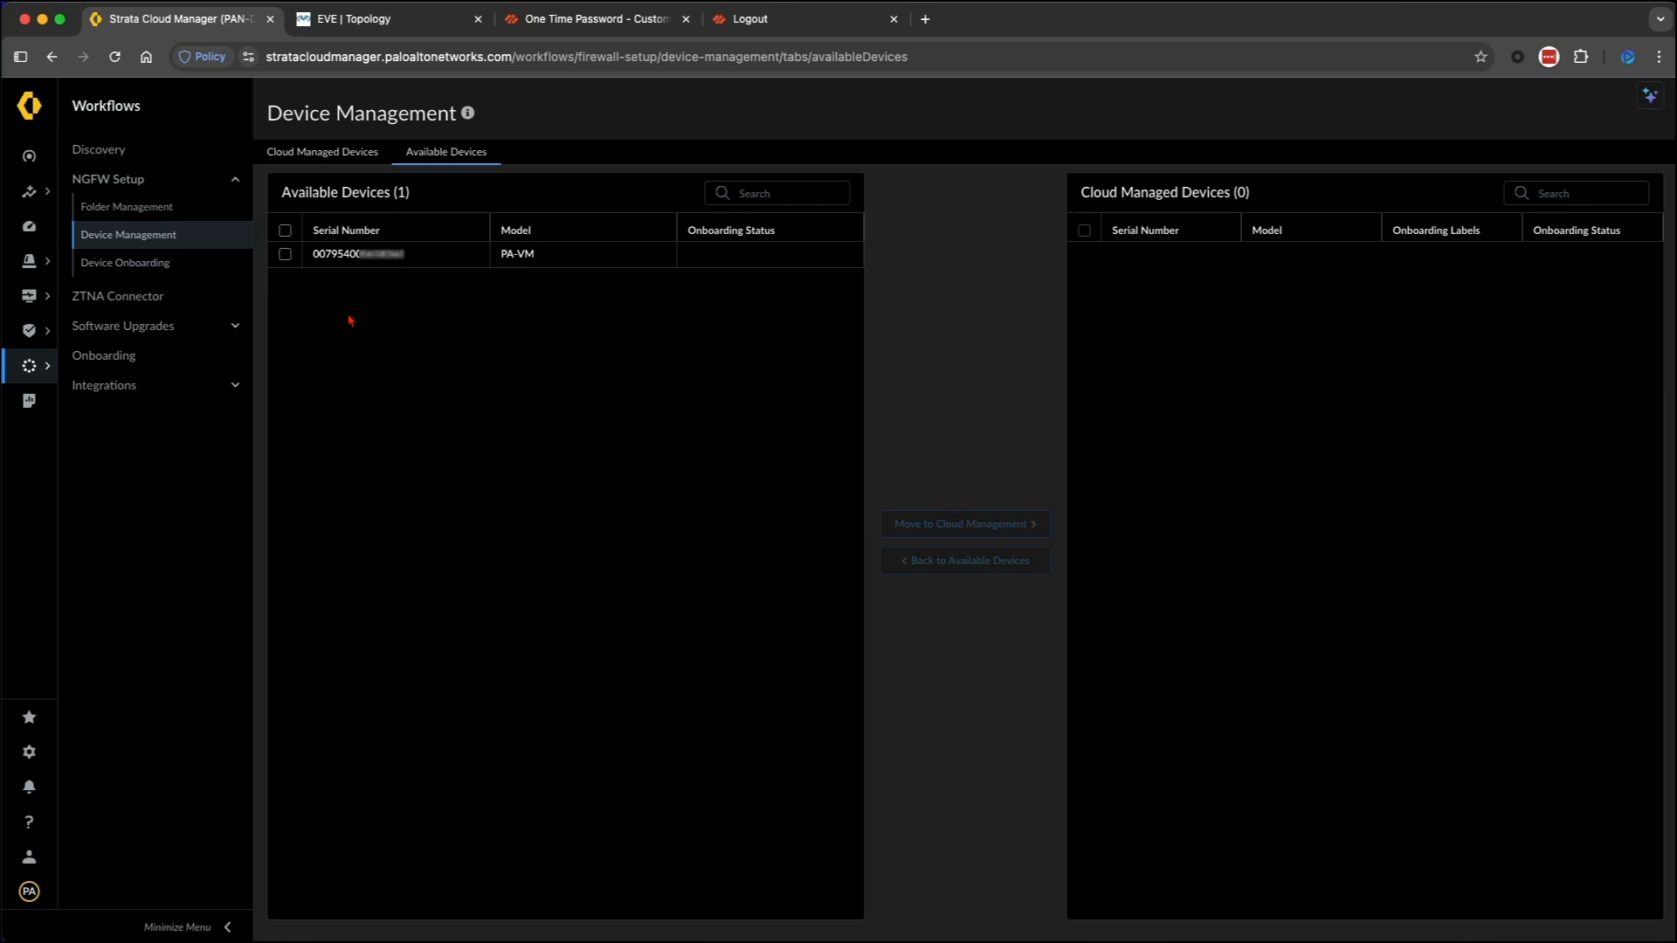
left_click(285, 255)
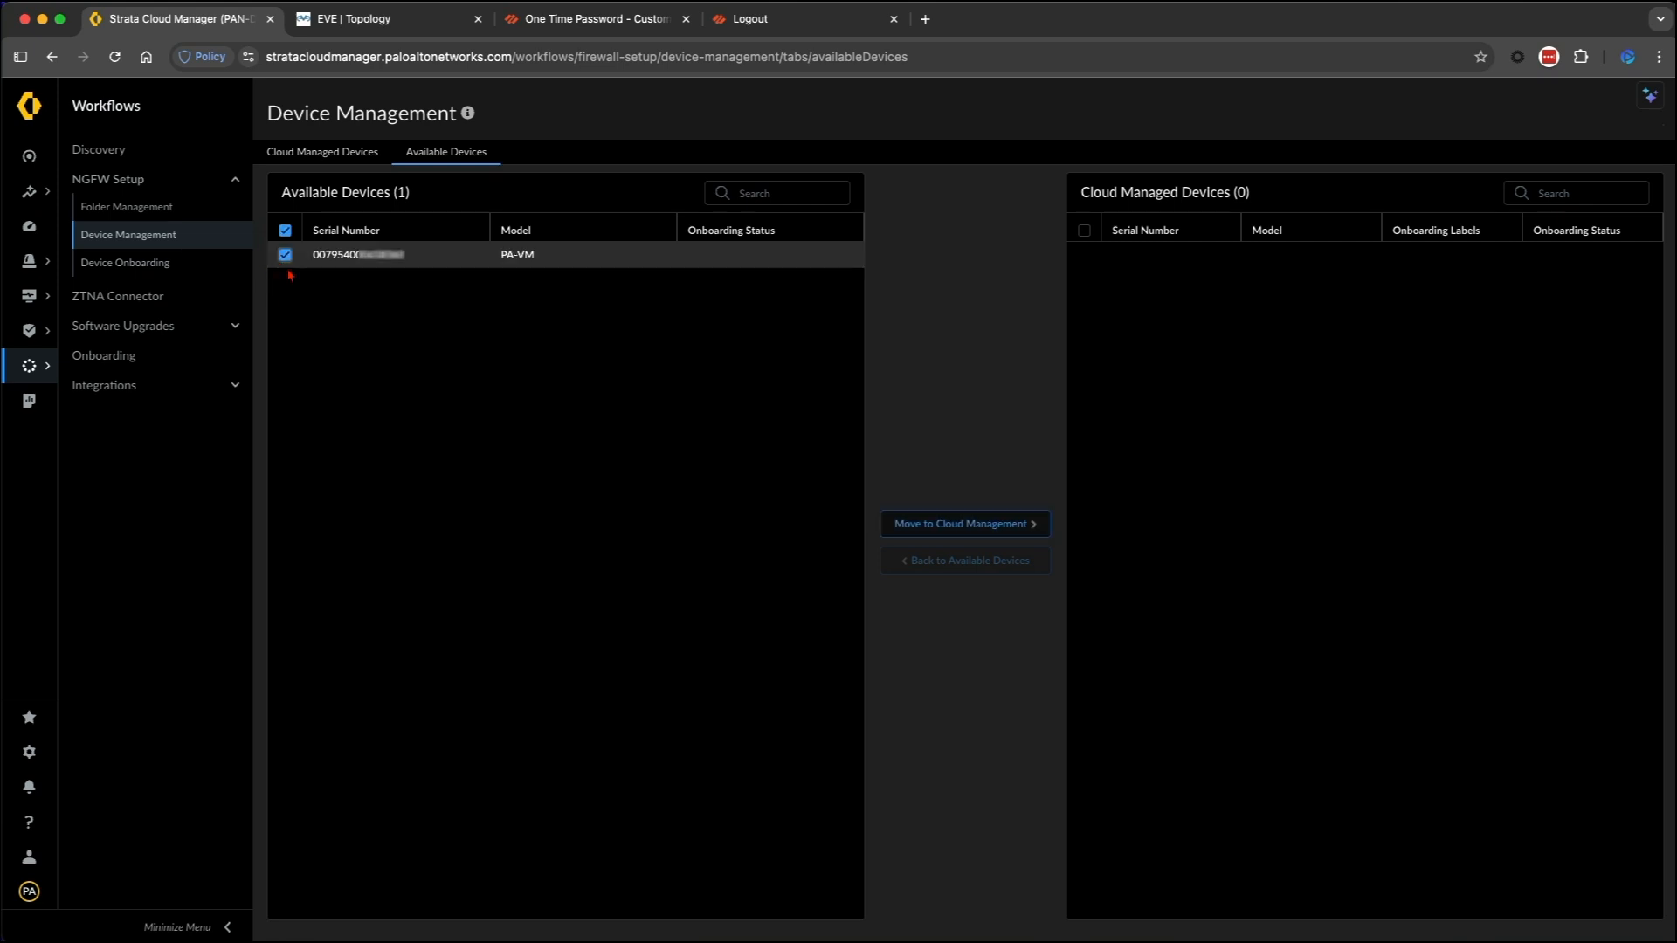
left_click(972, 537)
left_click(1107, 539)
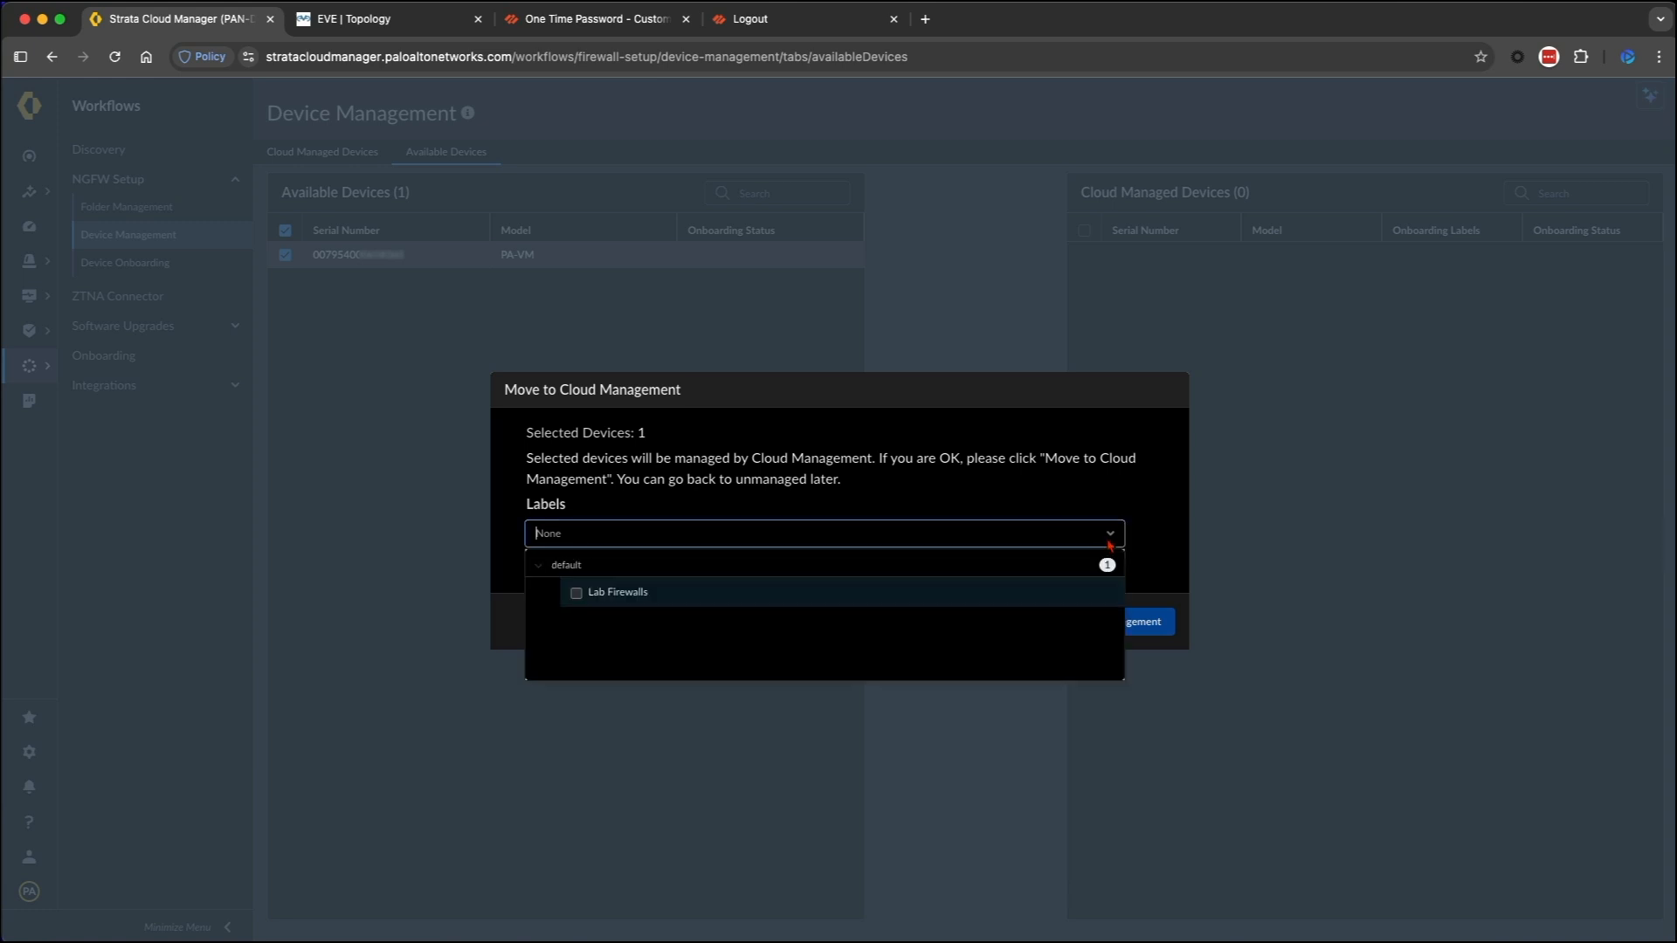
left_click(627, 596)
left_click(1160, 578)
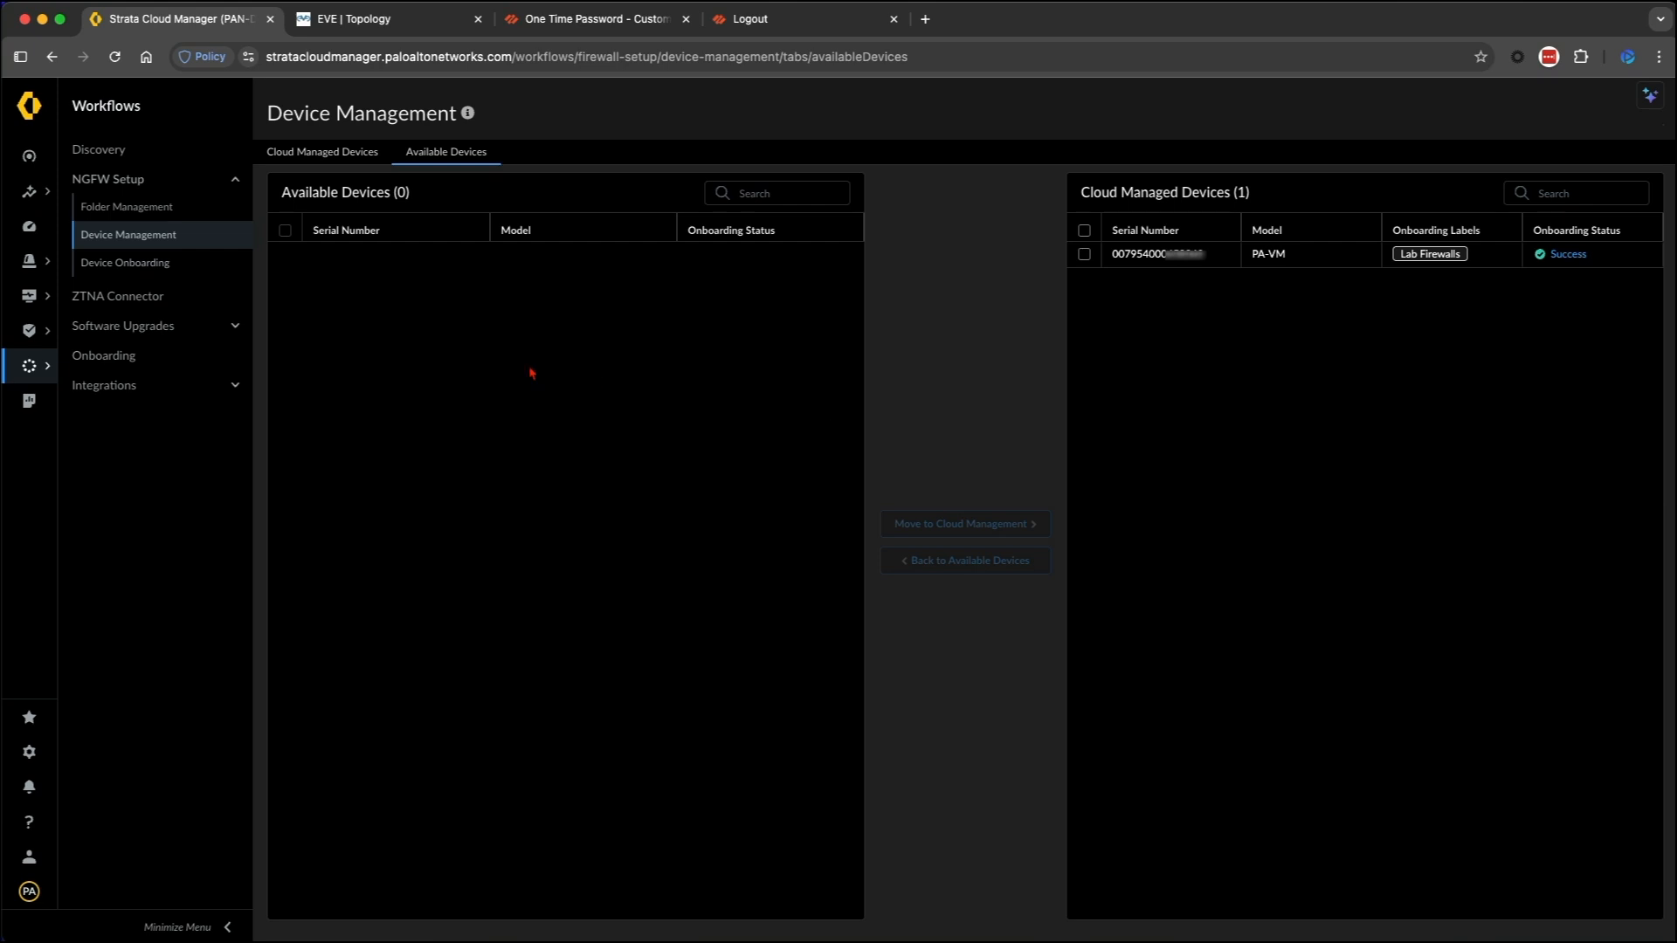
left_click(331, 161)
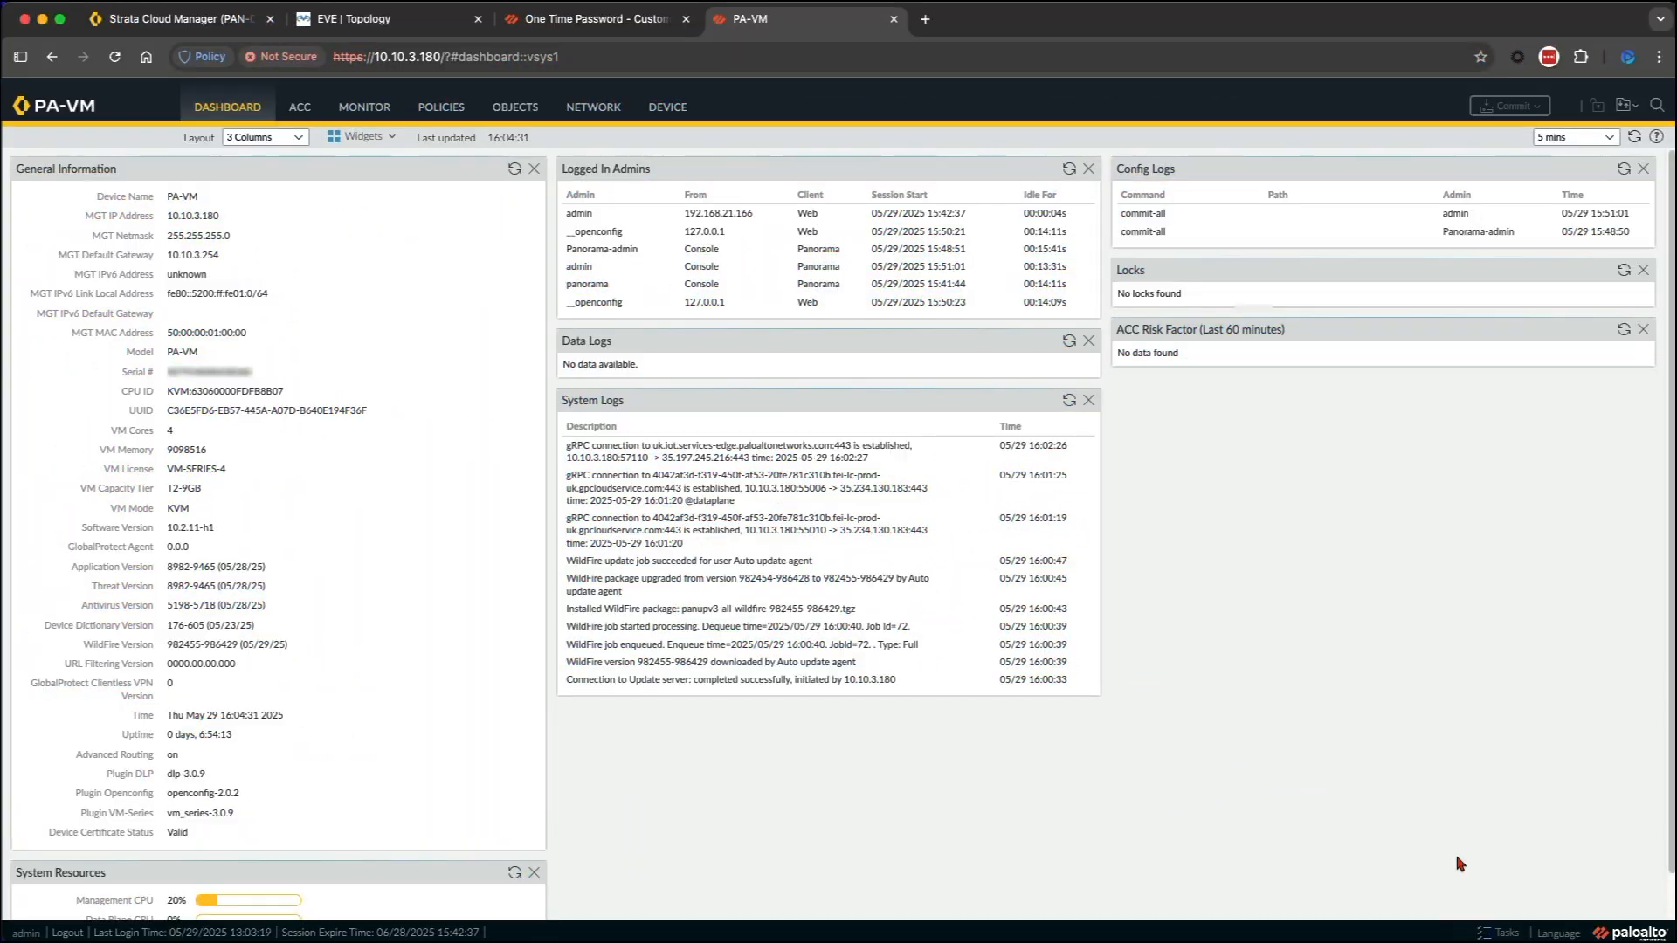
Review the firewall's recent commit, content and download jobs in the PA-VM Task Manager, and close it.
left_click(1504, 933)
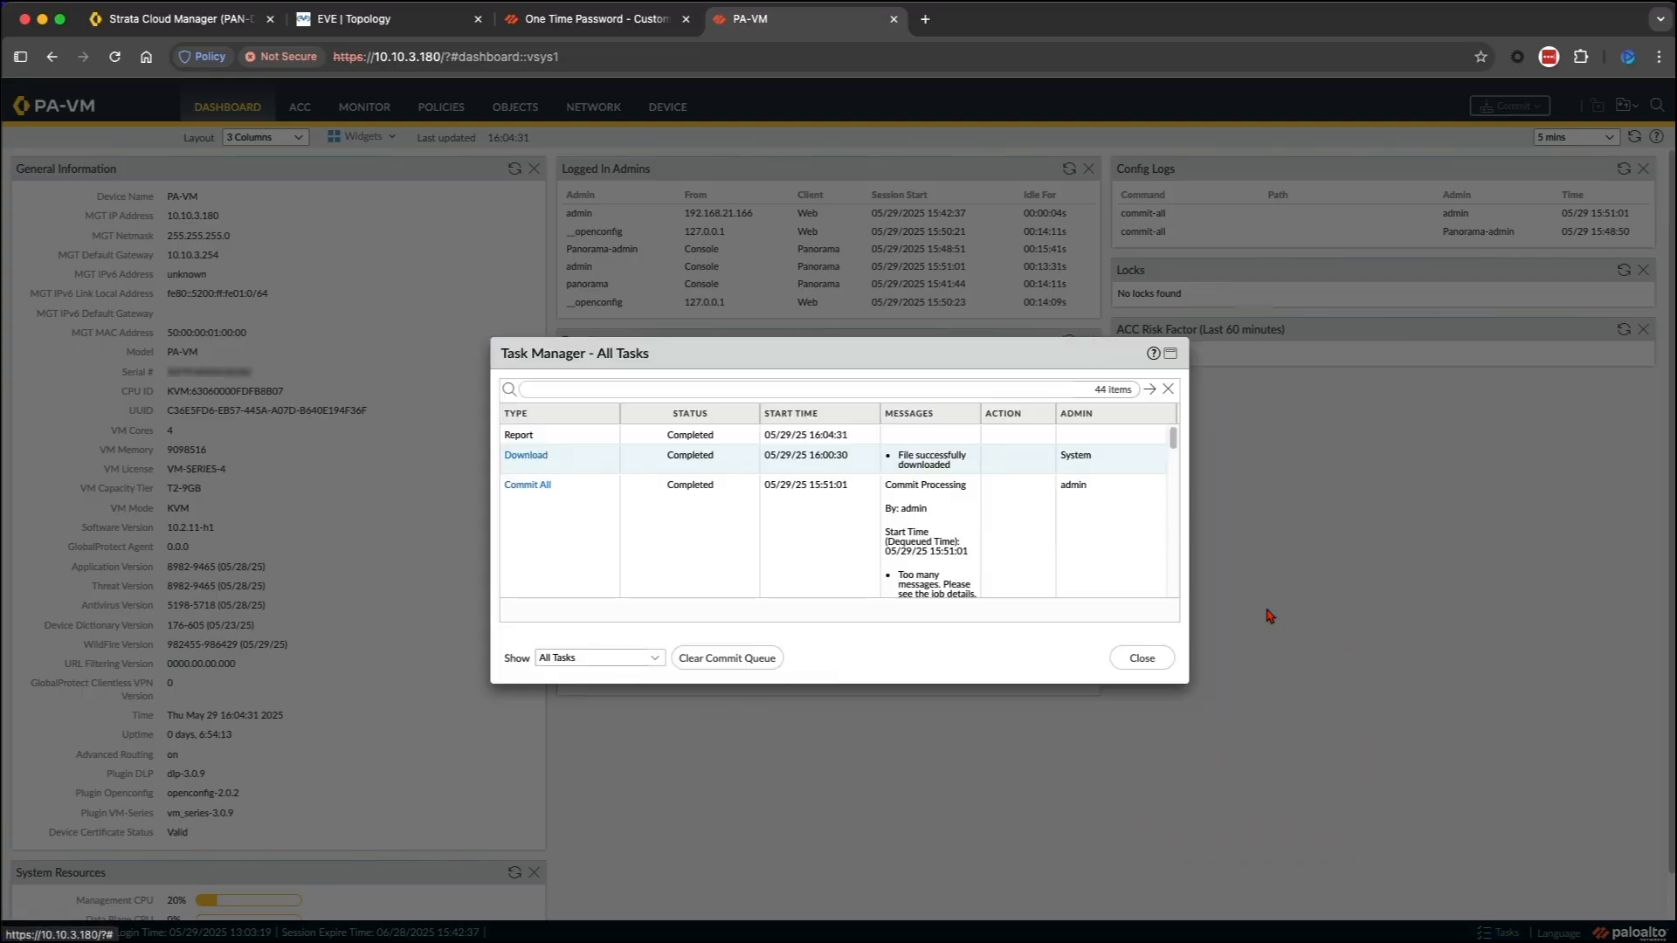
left_click_drag(1173, 441, 1165, 476)
scroll(1161, 476, "down", 2)
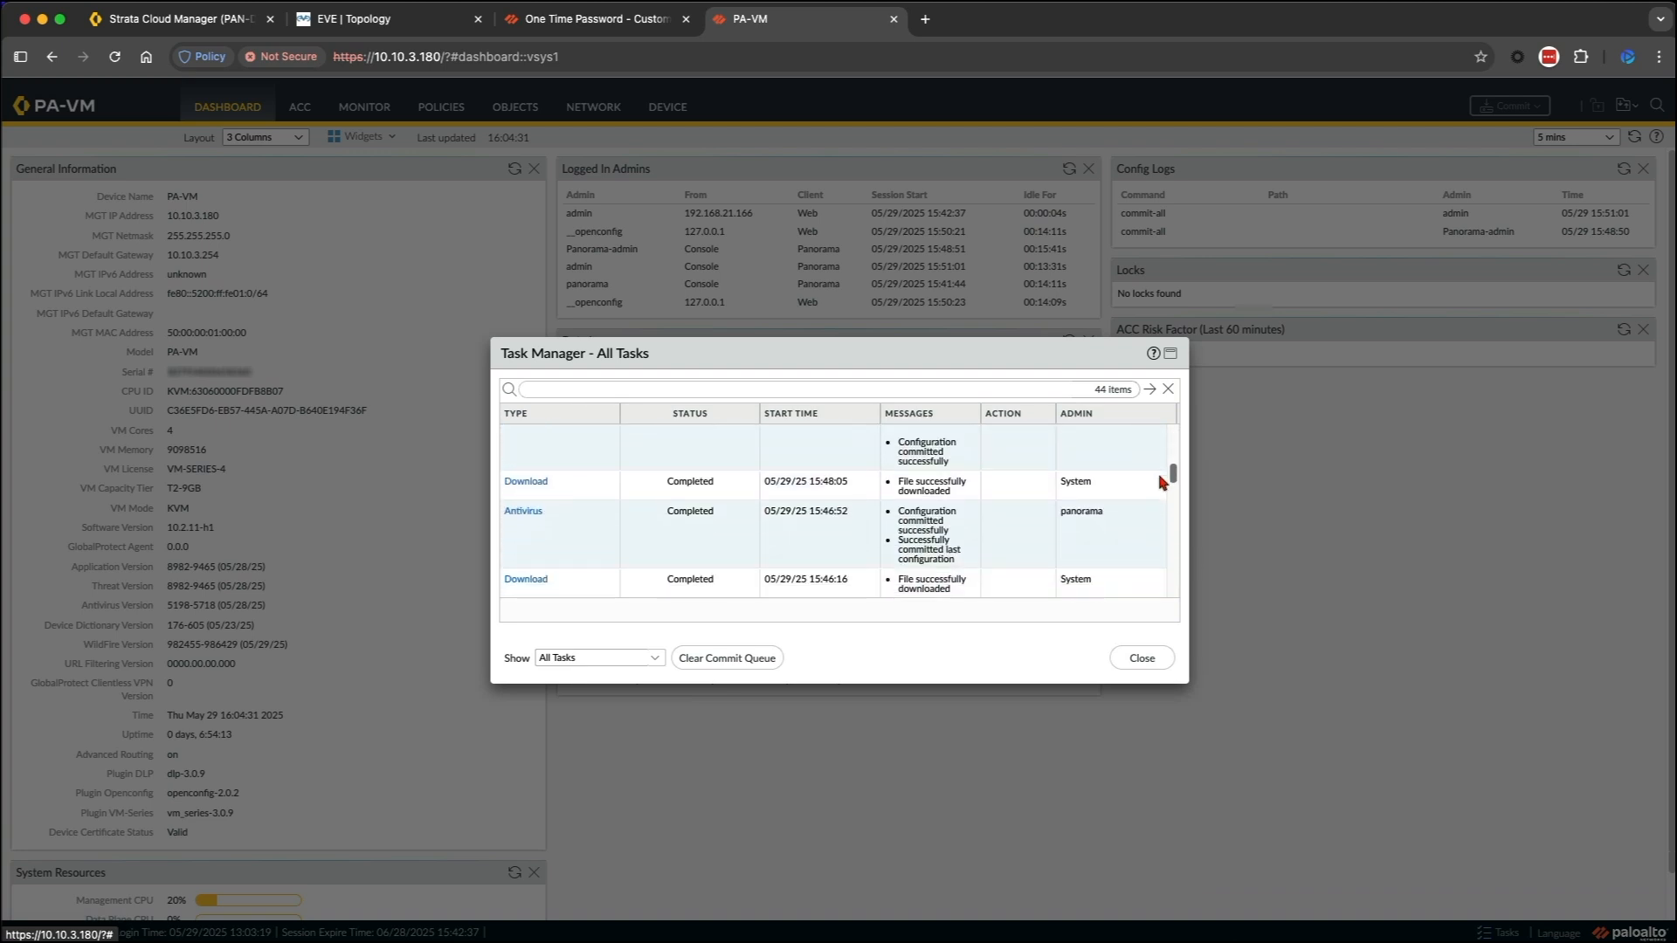
scroll(1158, 483, "down", 3)
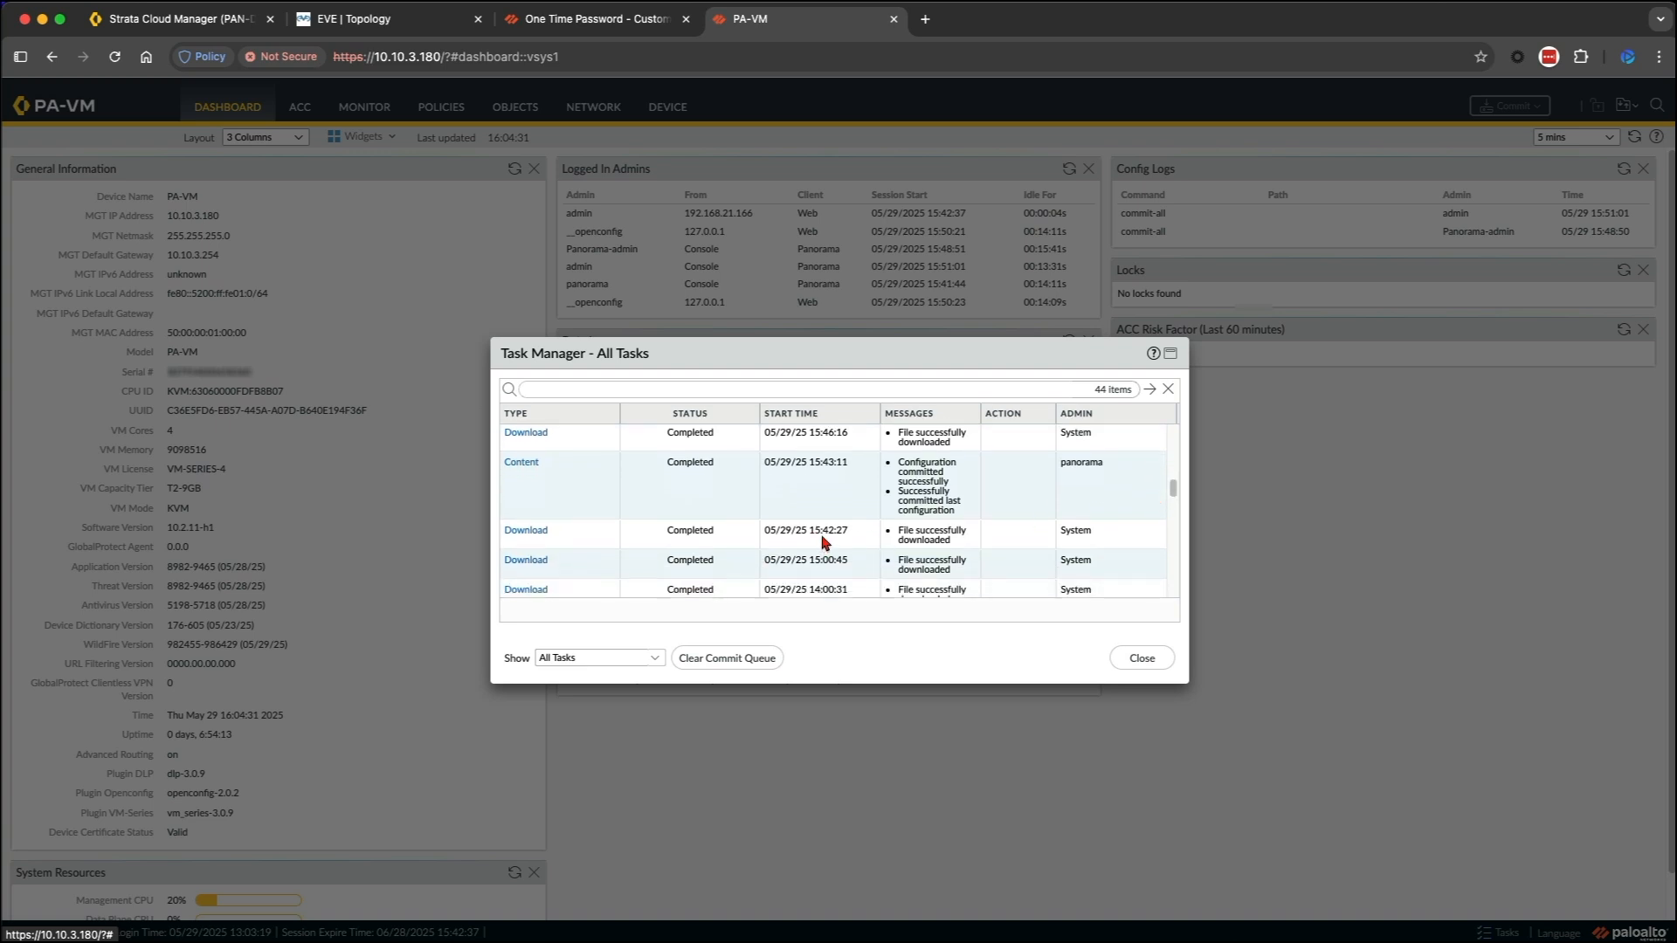
left_click_drag(1173, 488, 1171, 438)
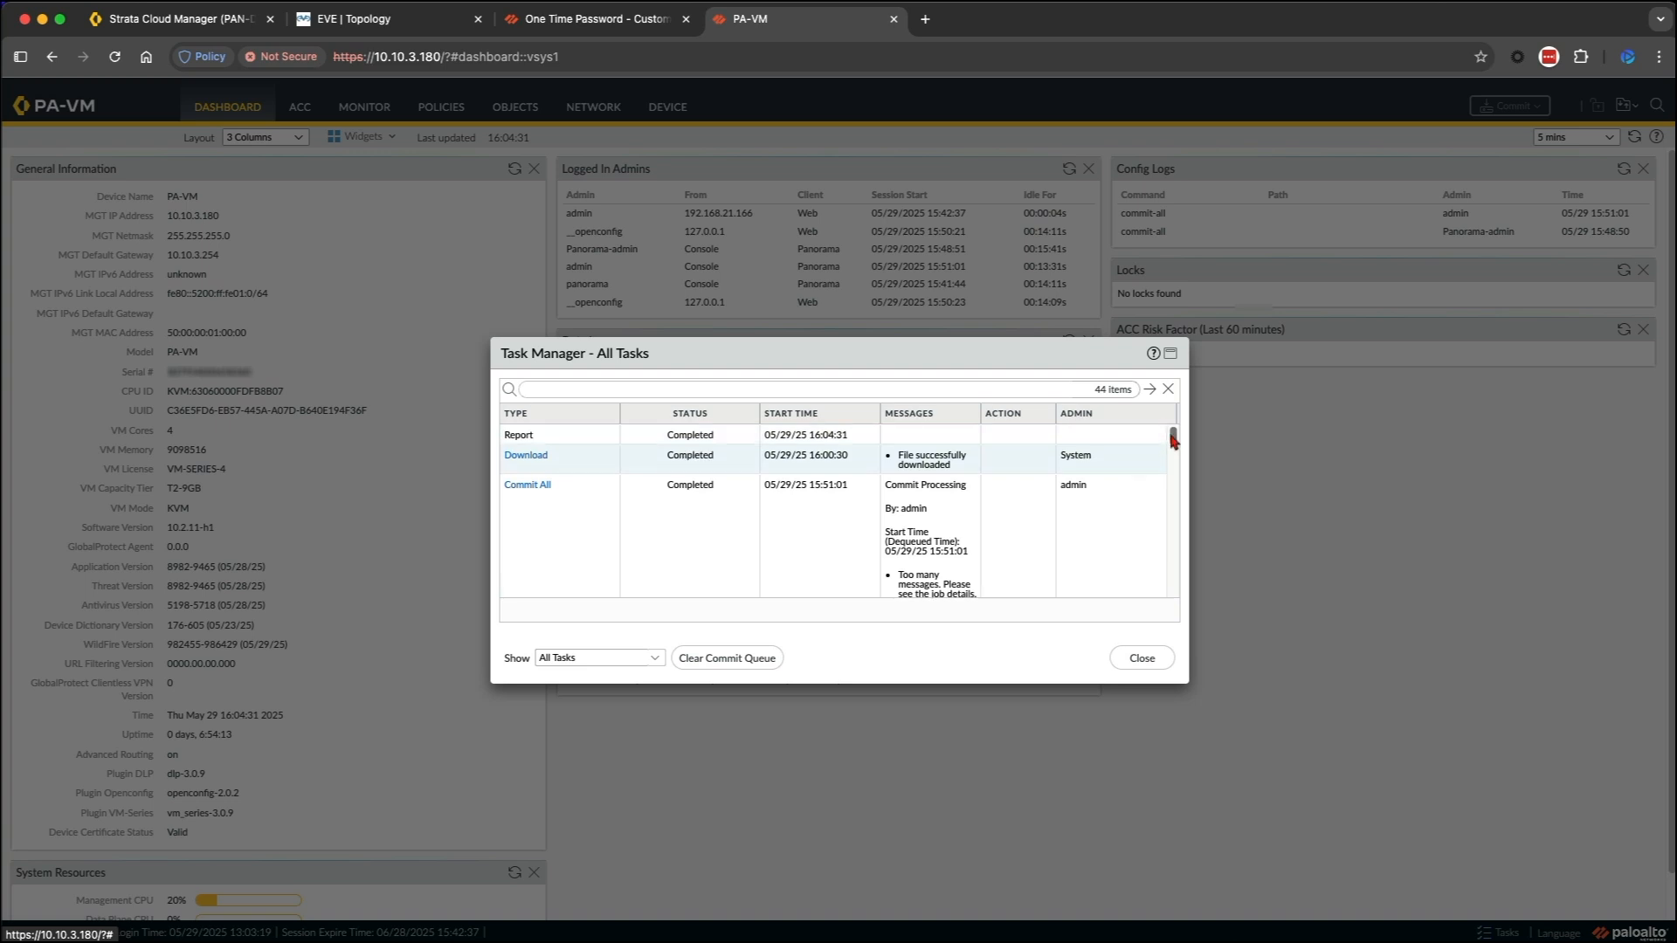
left_click(1154, 657)
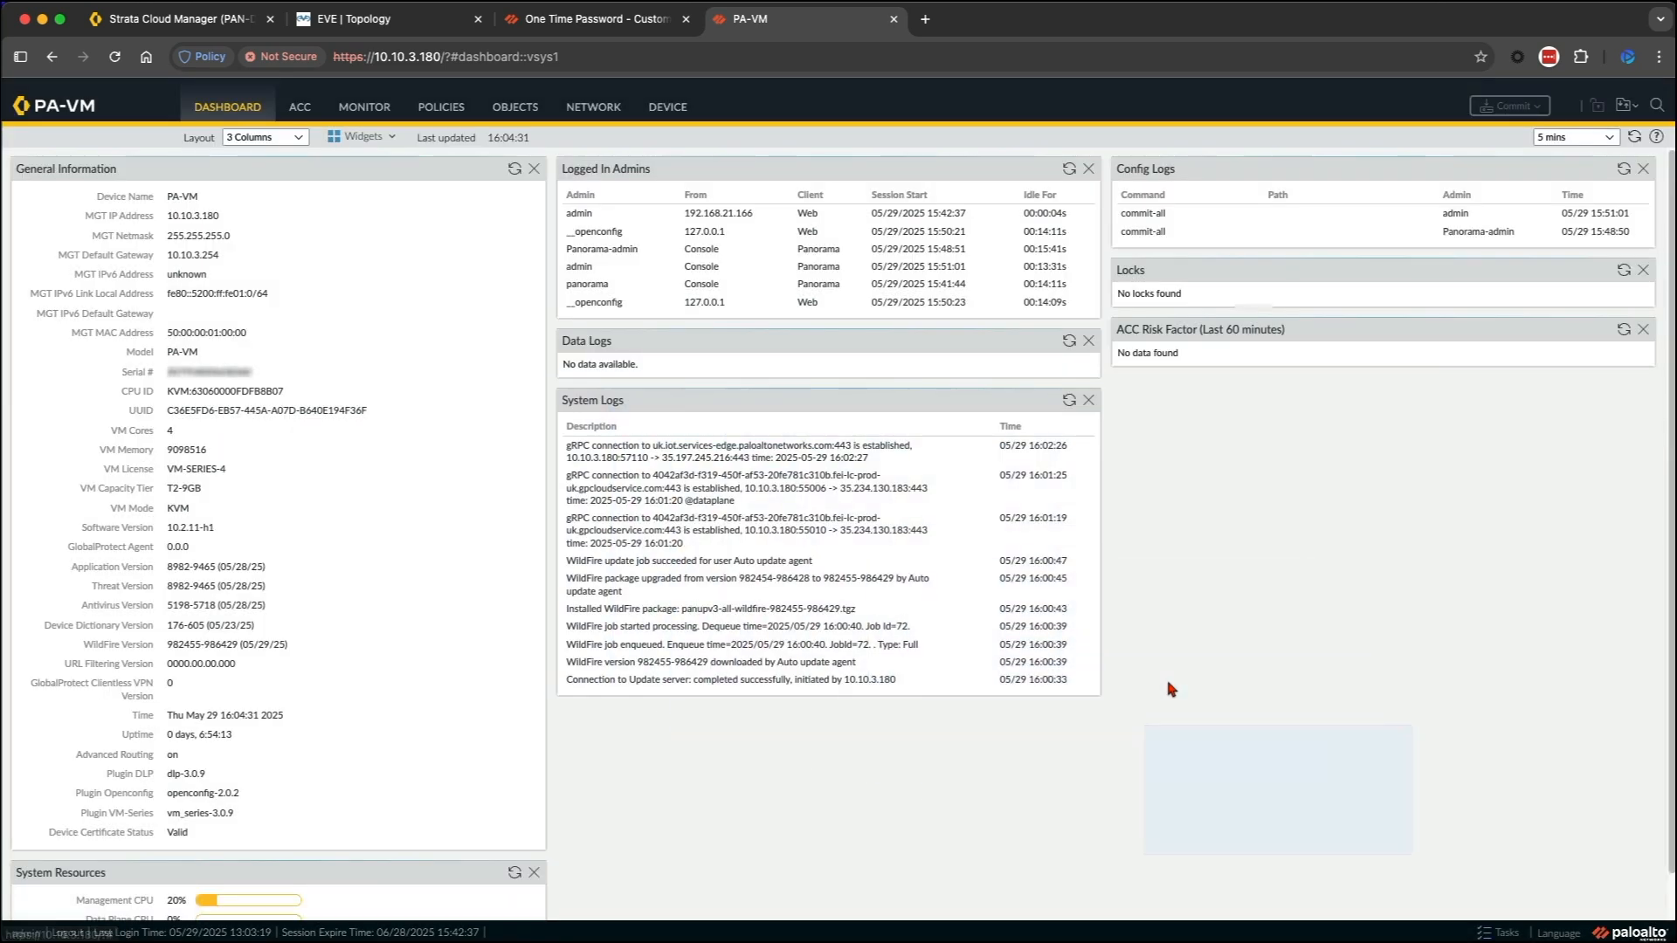
Return to Strata Cloud Manager and view the NGFW and Prisma Access configuration overview for the PA-VM device.
left_click(203, 21)
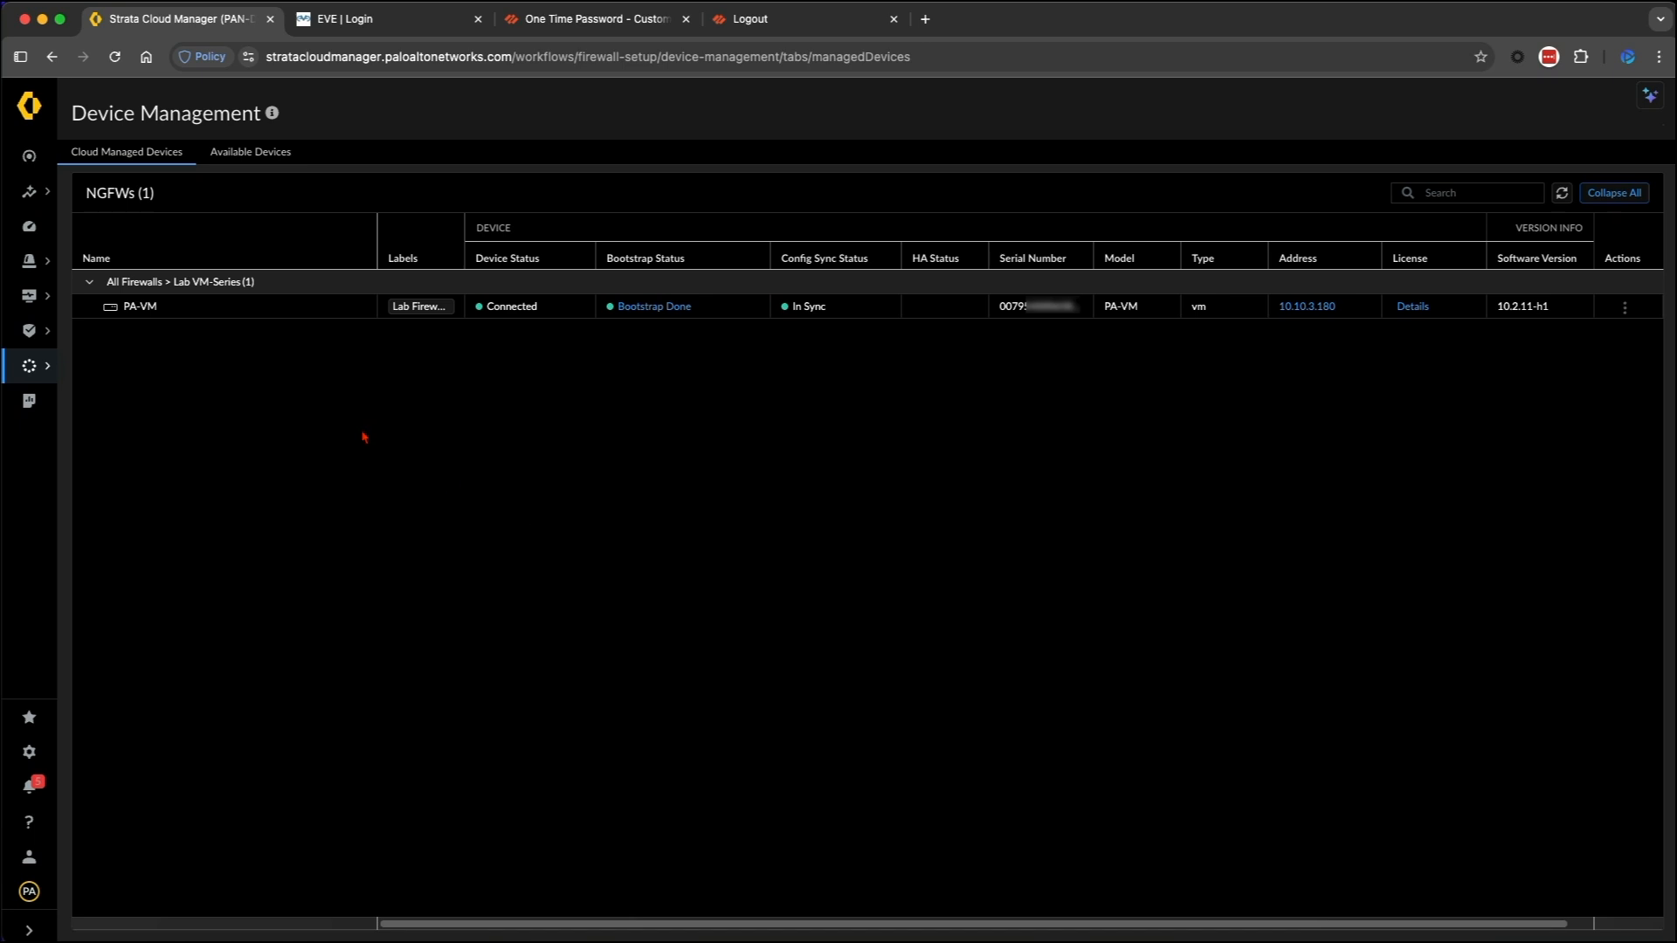
mouse_move(29, 333)
left_click(117, 354)
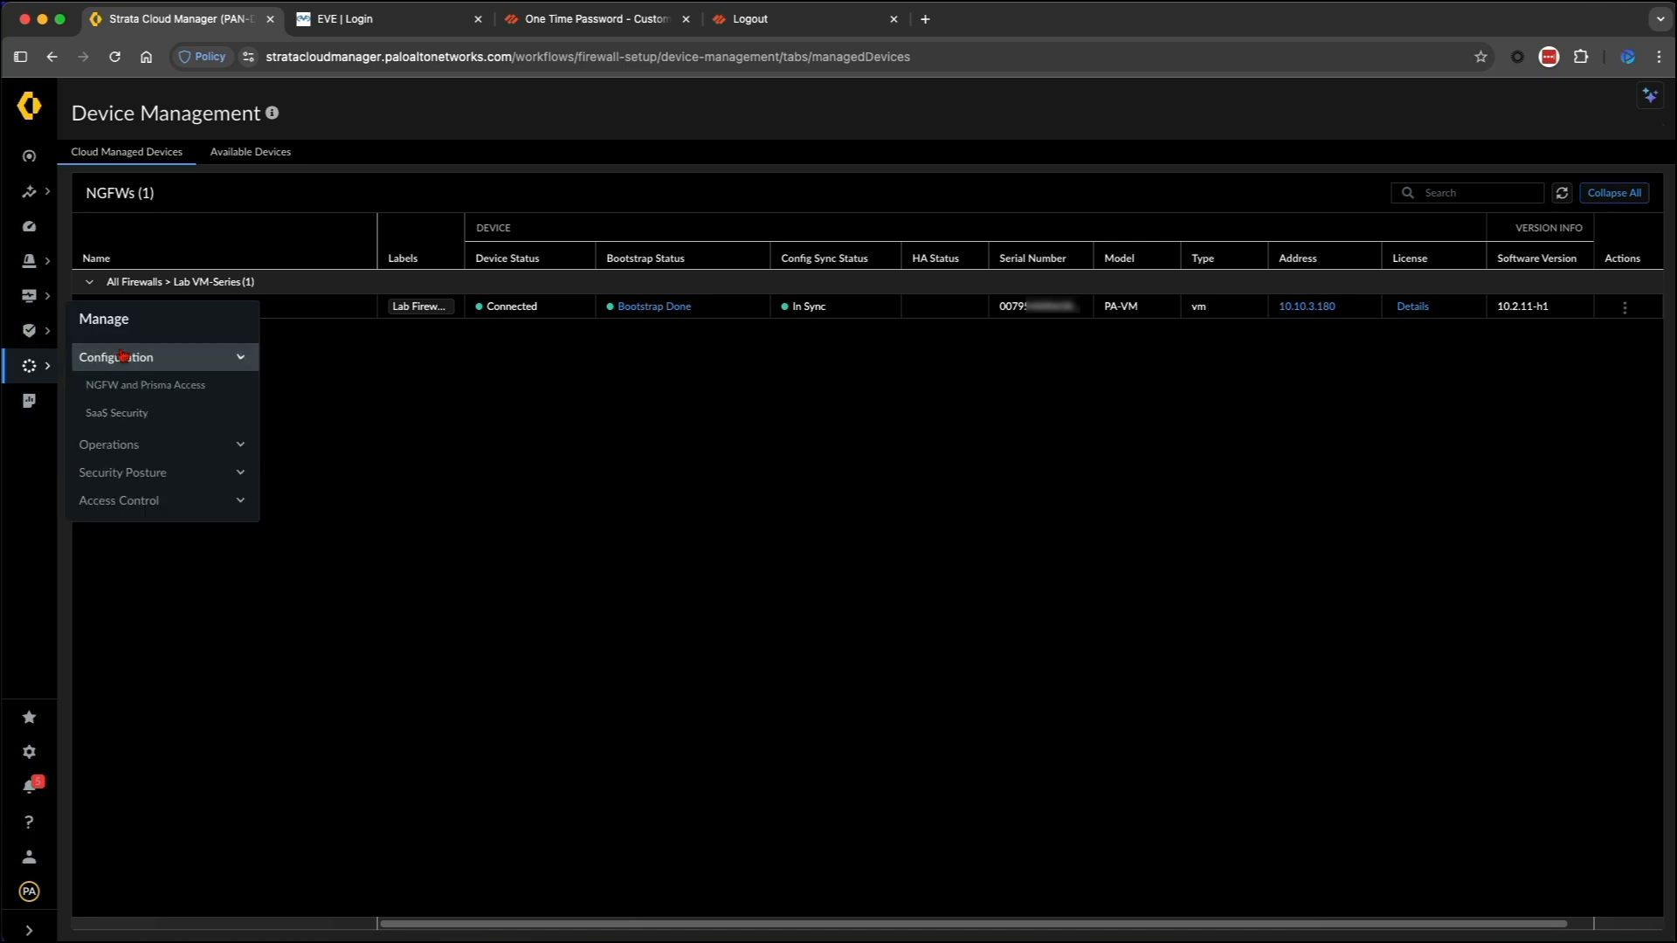
left_click(143, 388)
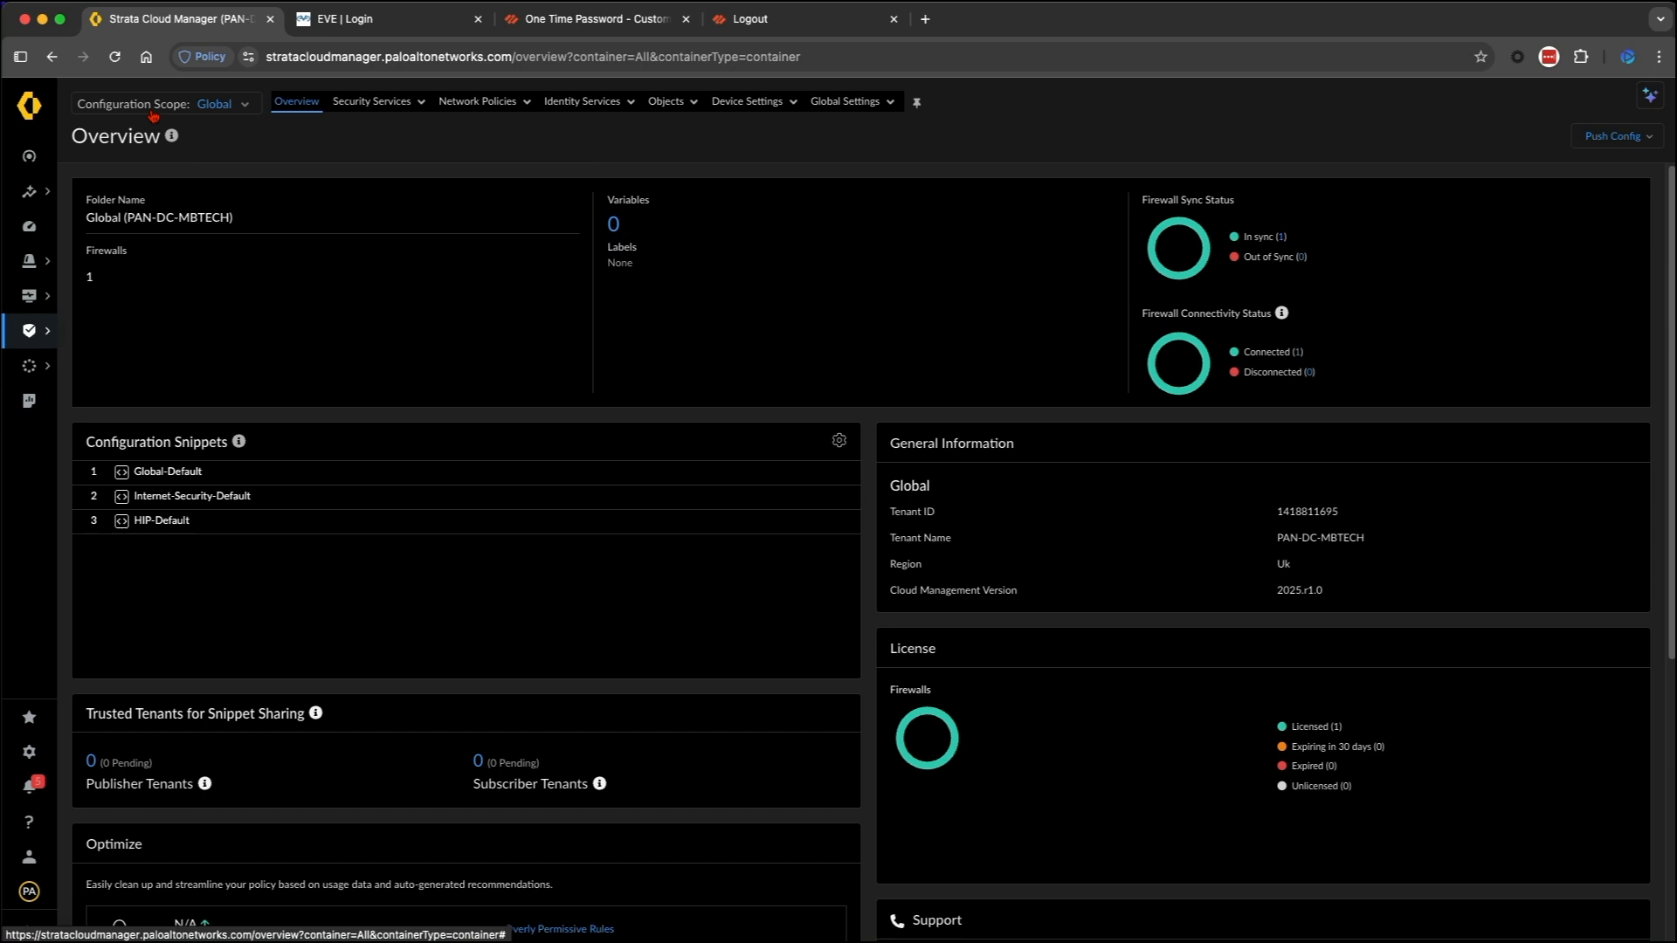
left_click(225, 108)
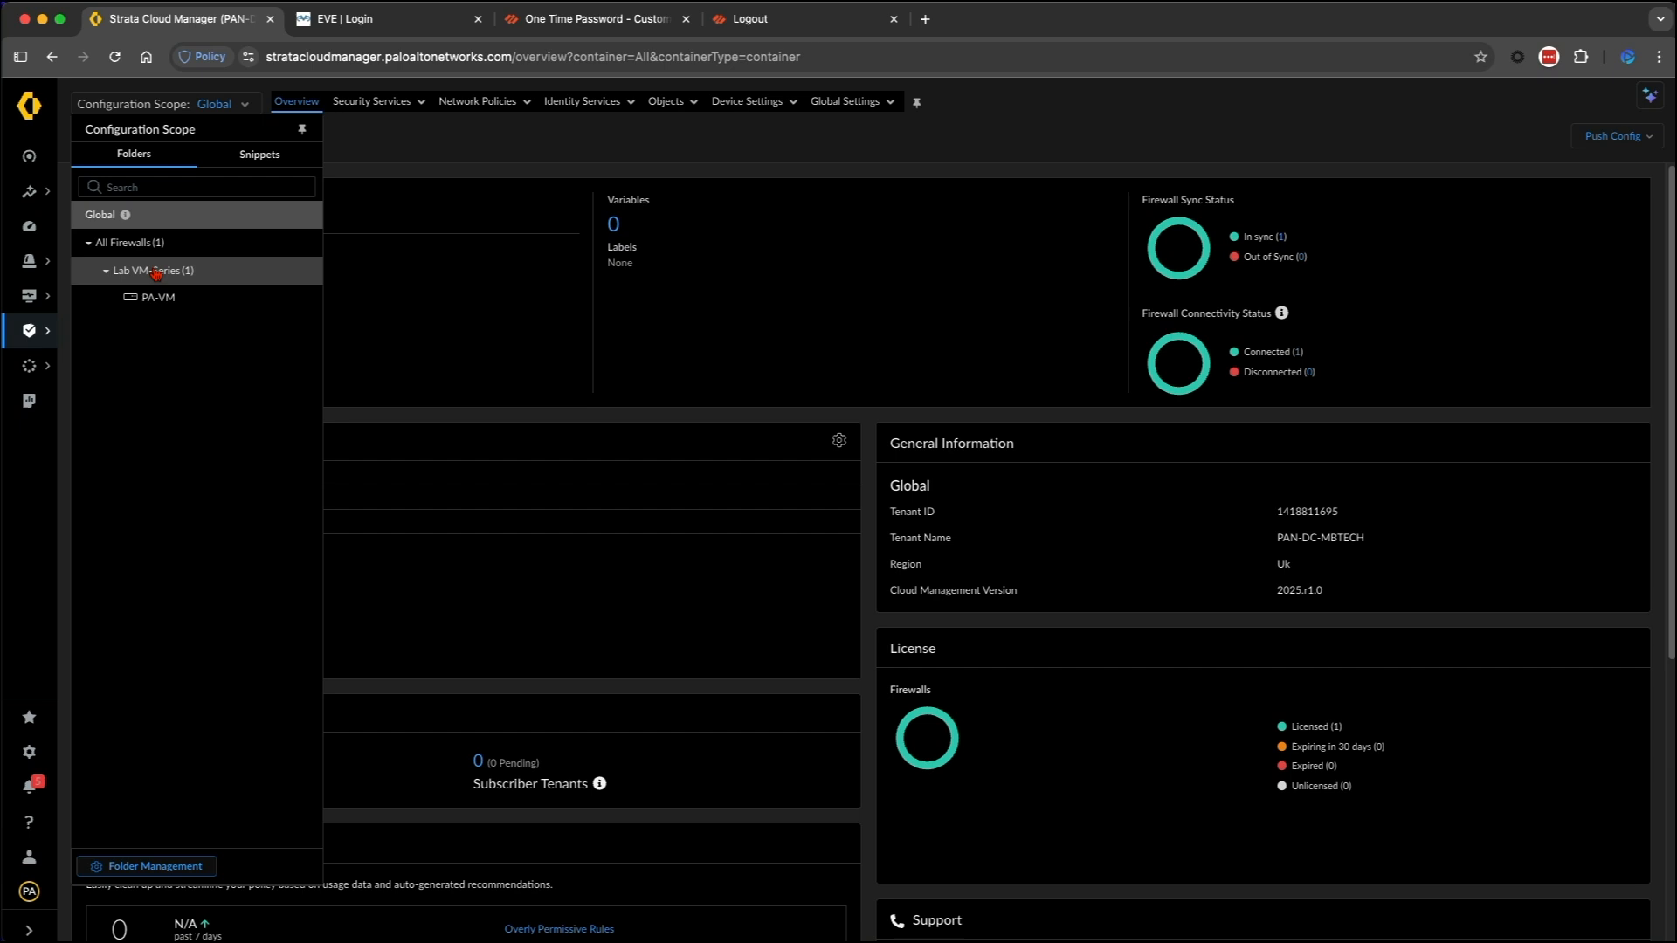
left_click(154, 299)
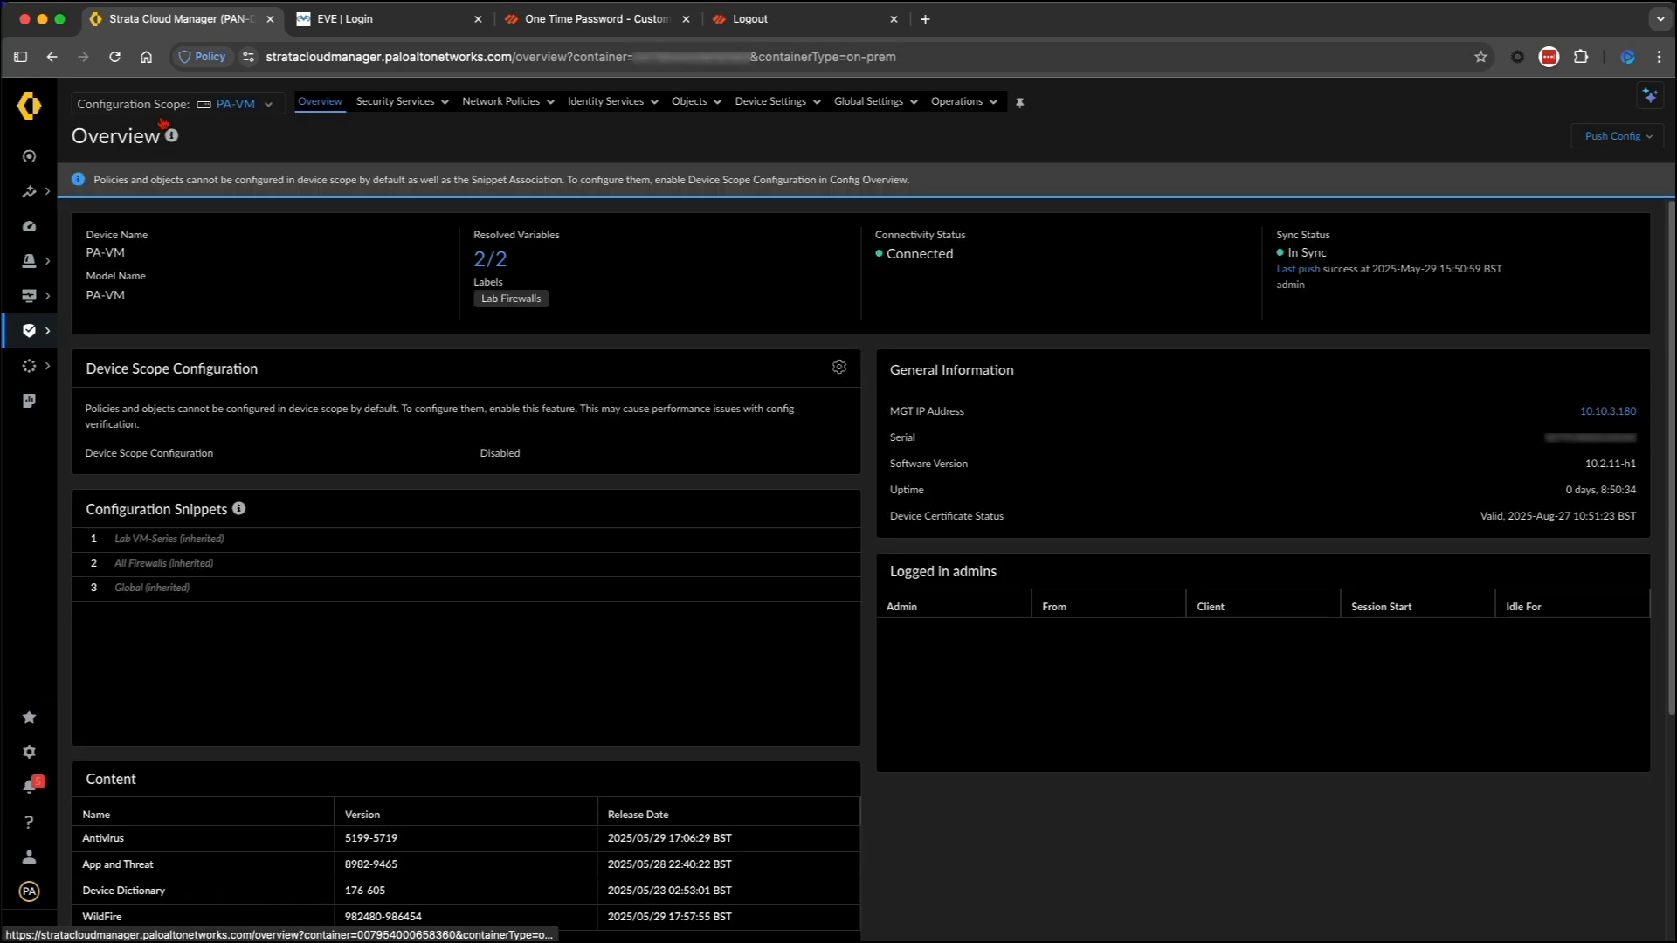
Switch the configuration scope to the All Firewalls folder and view its overview.
left_click(394, 101)
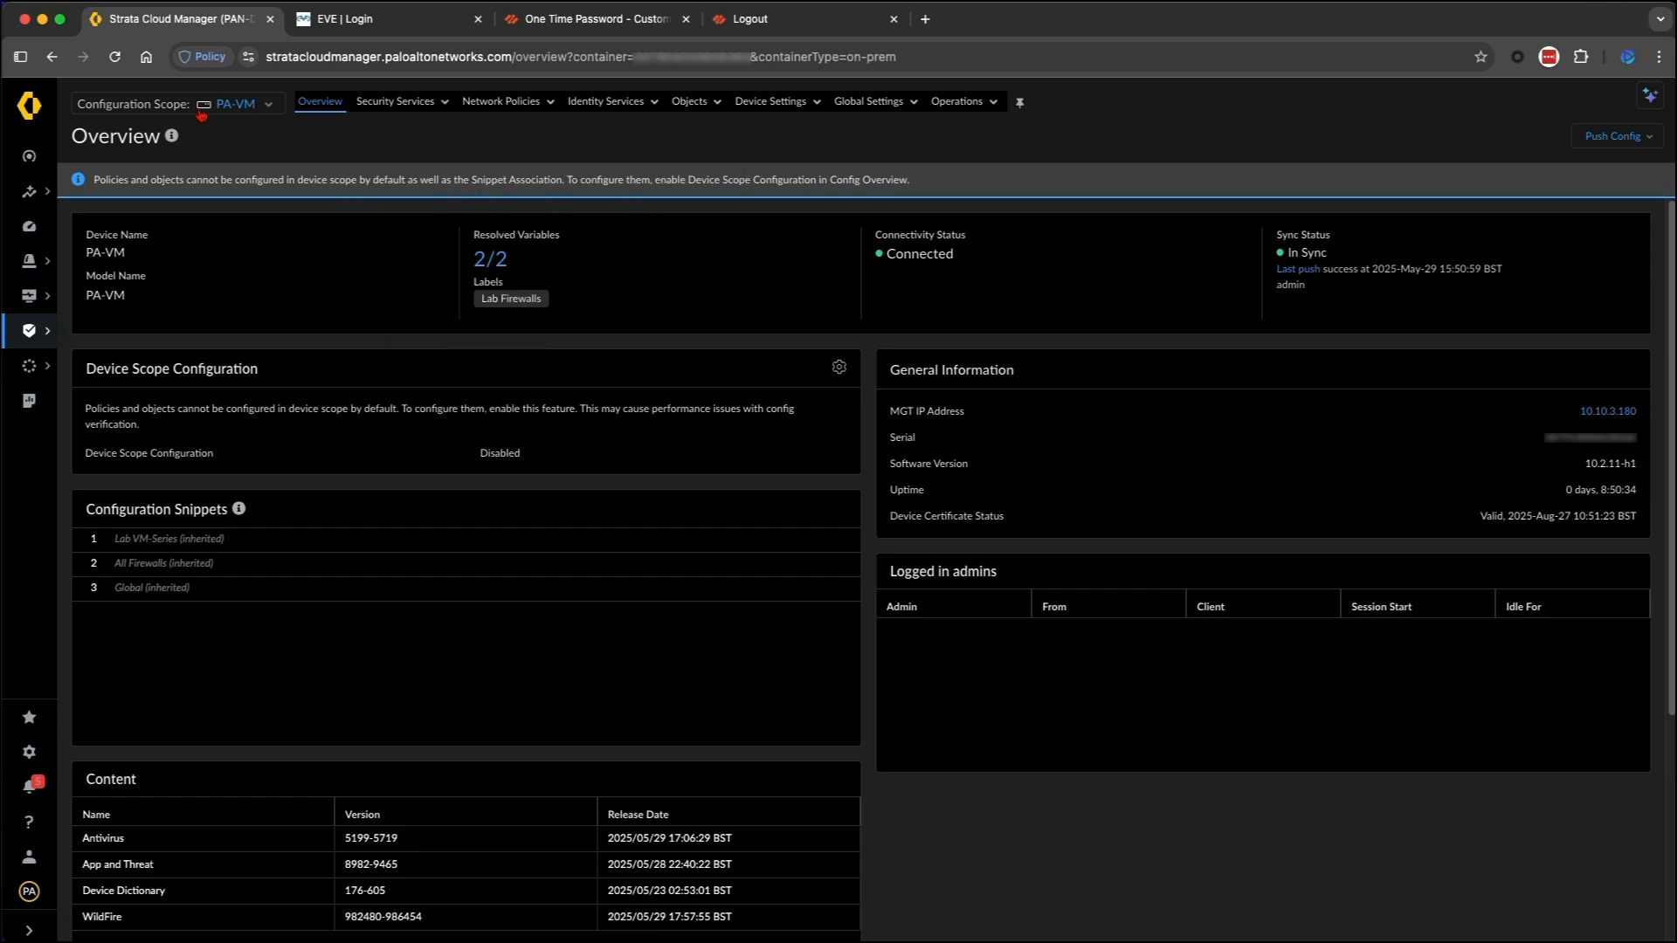
left_click(228, 106)
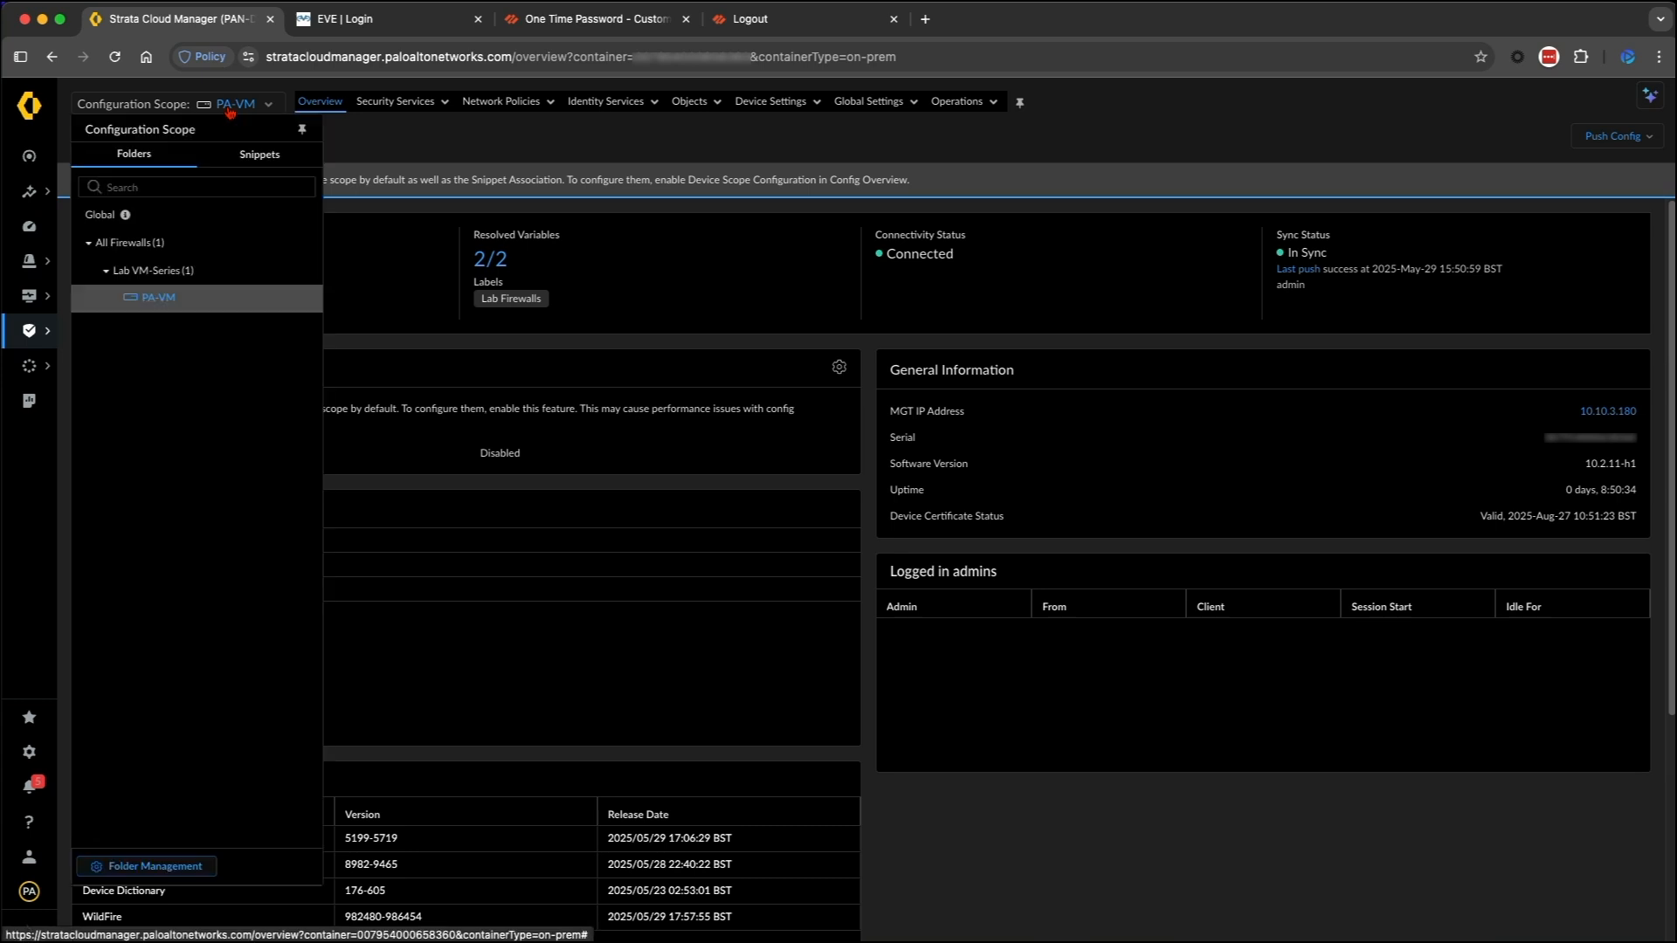
left_click(183, 244)
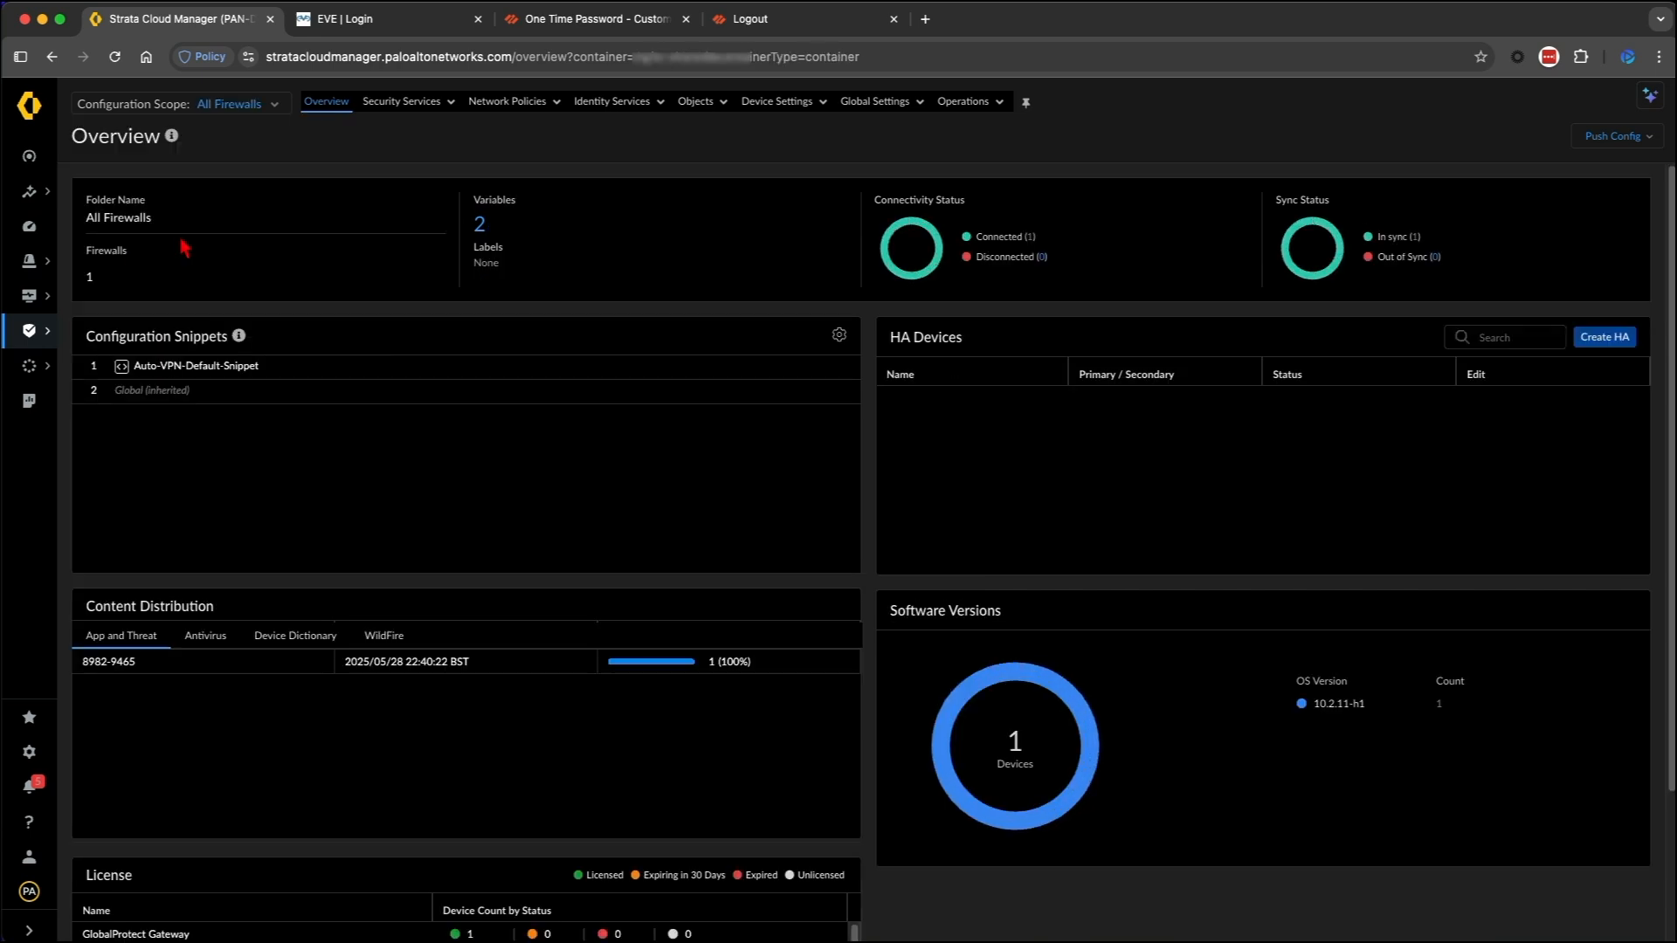
left_click(234, 120)
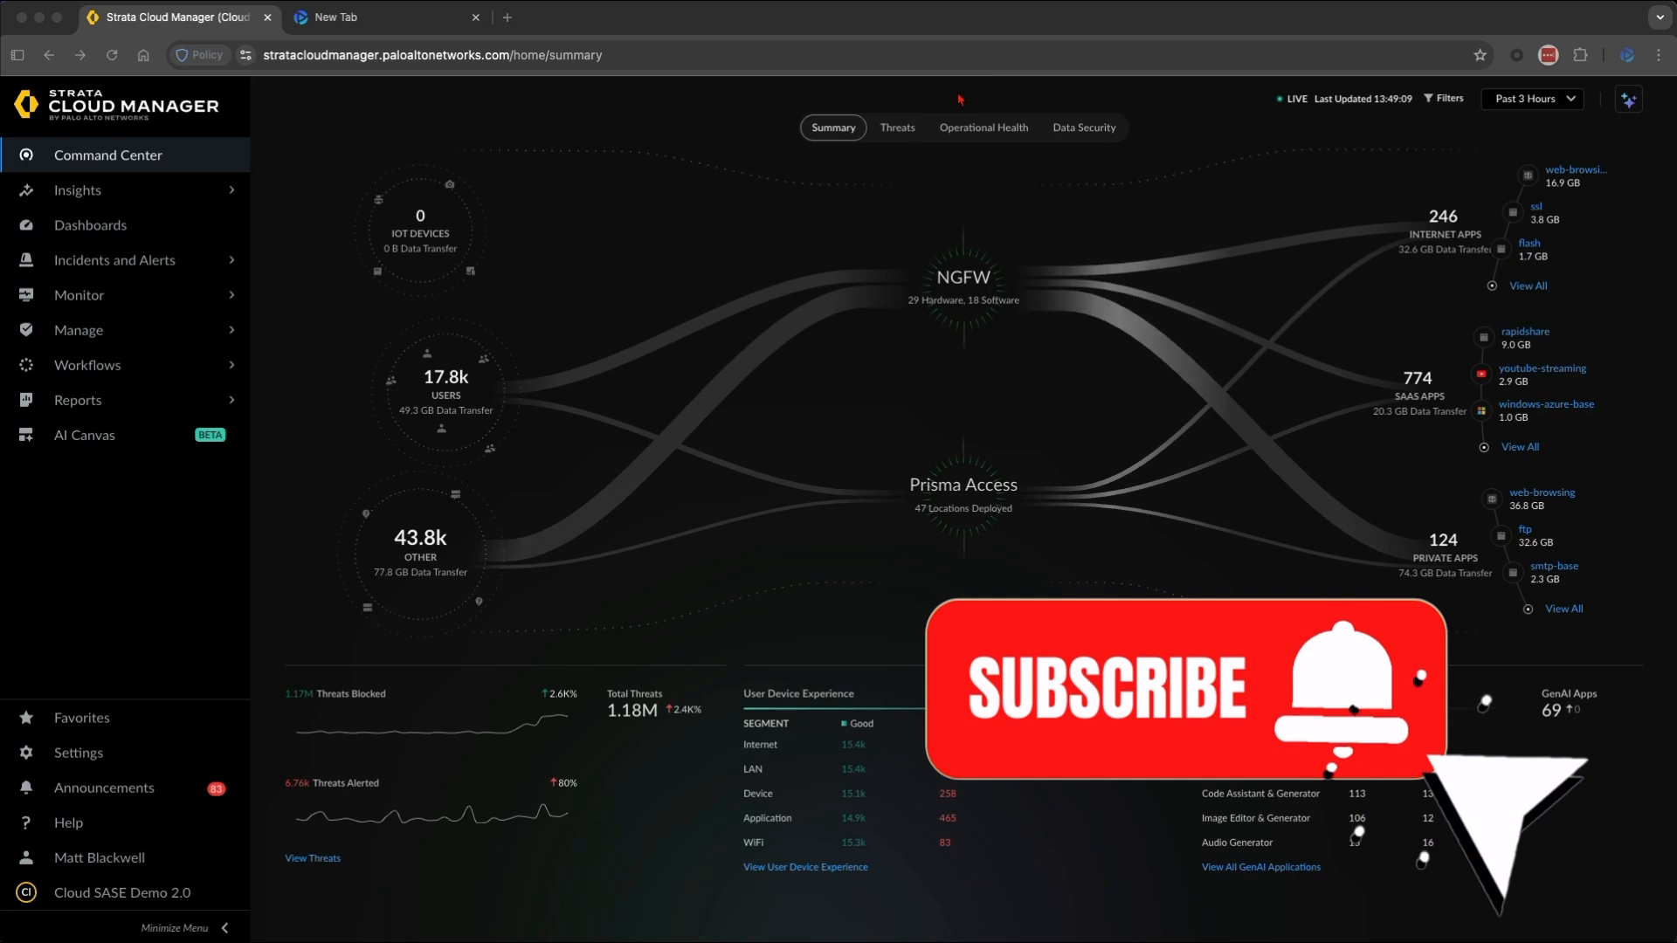
Show the threats view of the Command Center in the Cloud SASE Demo 2.0 tenant.
left_click(905, 130)
left_click(900, 129)
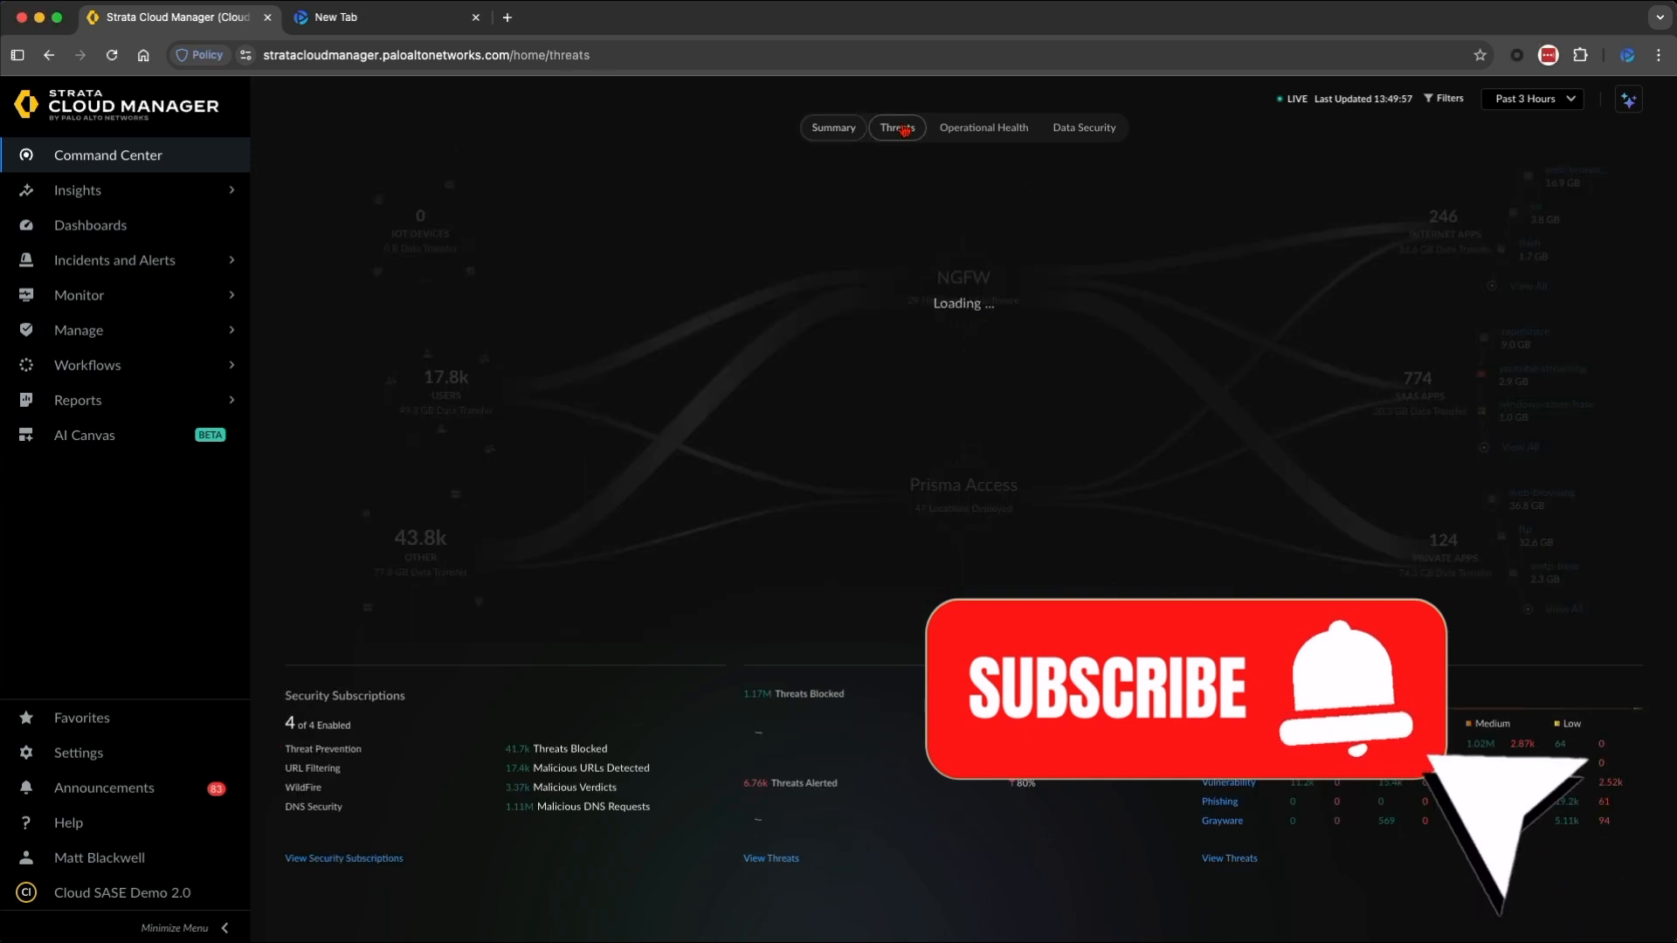